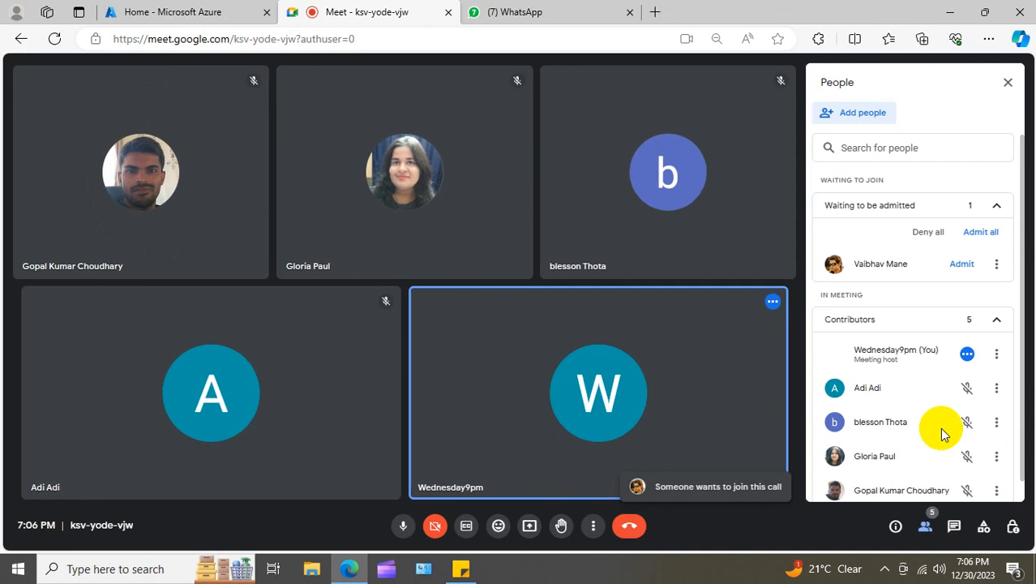
- Admit the waiting participant to the meeting and close the participant list
{"action": "left_click", "coordinate": [962, 275]}
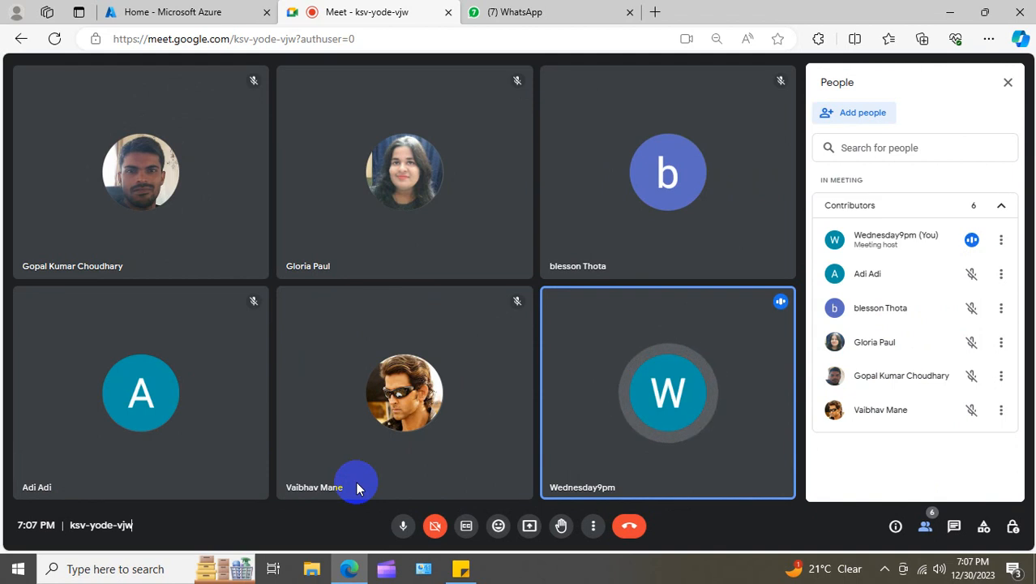
{"action": "left_click", "coordinate": [1008, 82]}
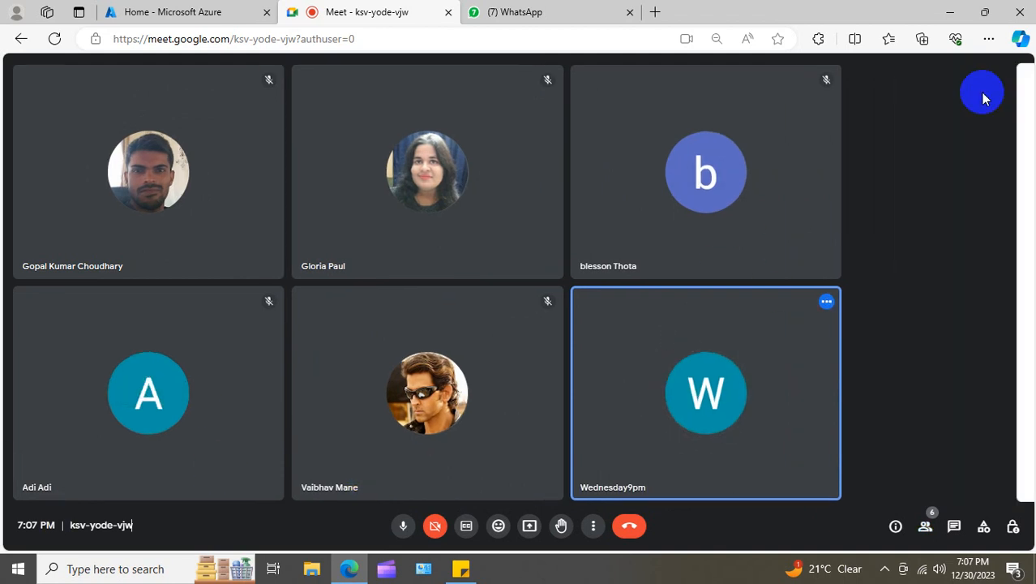
- Switch to the Azure portal and open the Microsoft Entra ID service
{"action": "left_click", "coordinate": [215, 10]}
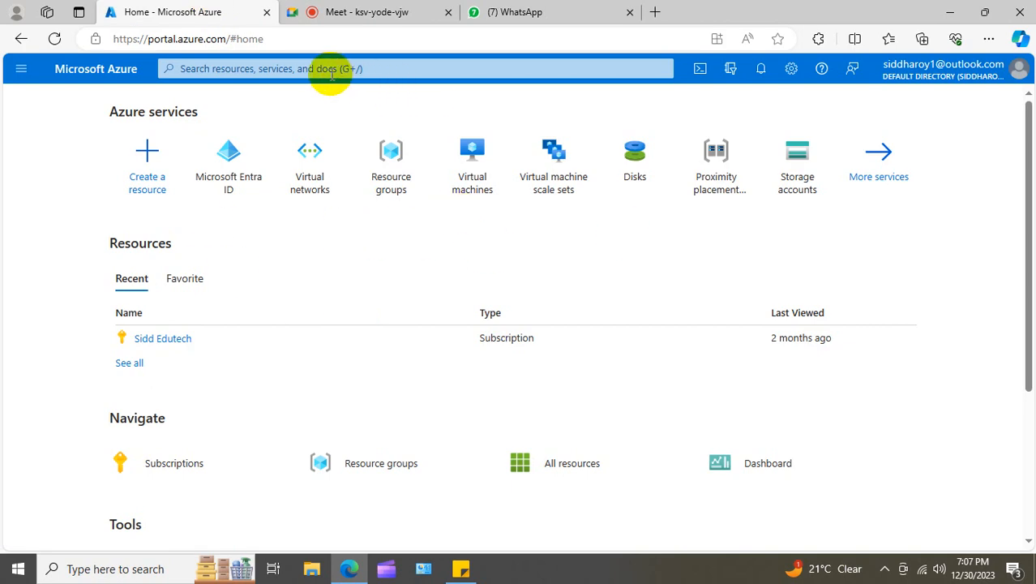
{"action": "left_click", "coordinate": [230, 159]}
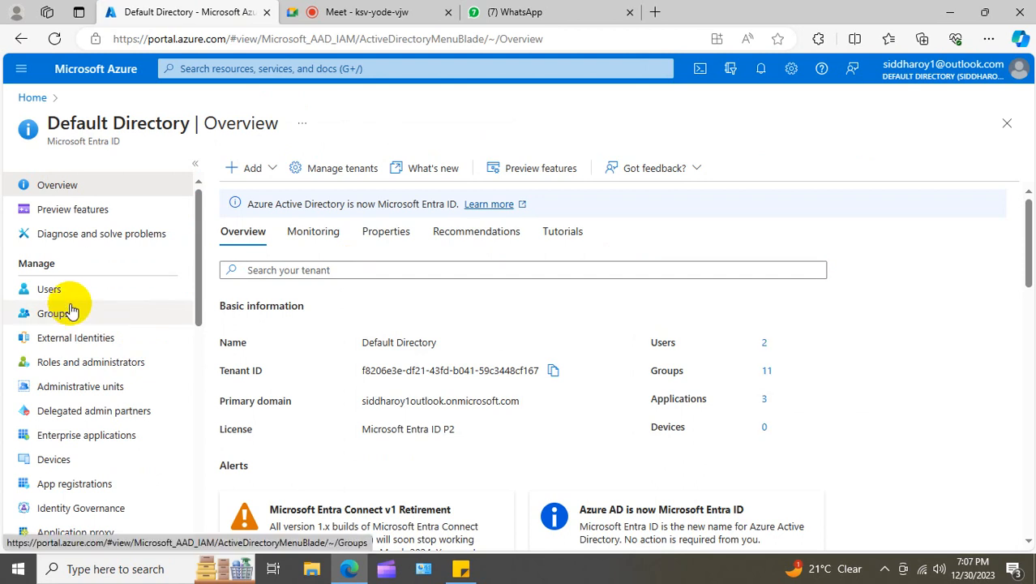
- Return to the Google Meet call and present the entire screen to the participants
{"action": "left_click", "coordinate": [365, 11]}
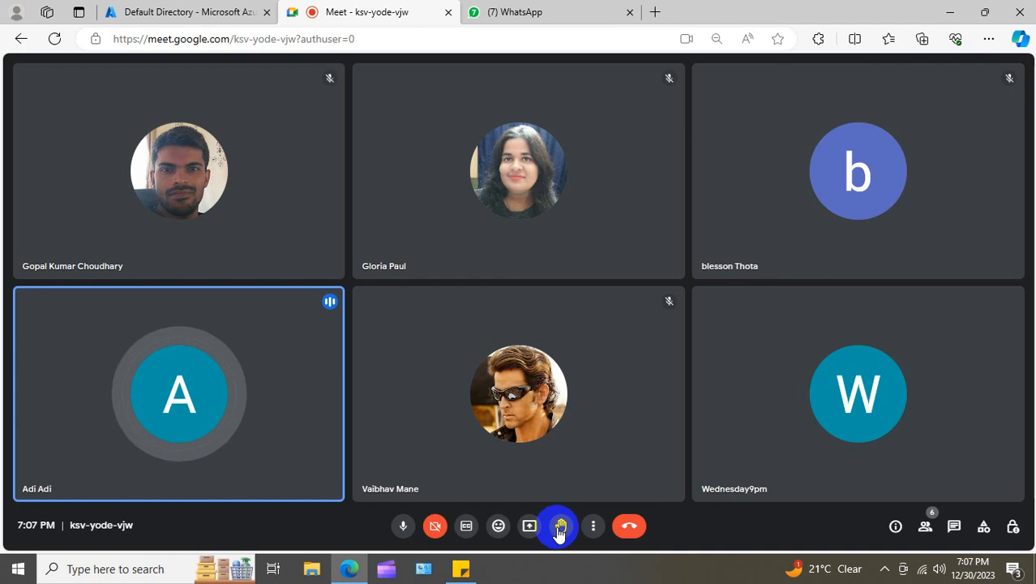
{"action": "left_click", "coordinate": [529, 525]}
{"action": "left_click", "coordinate": [616, 115]}
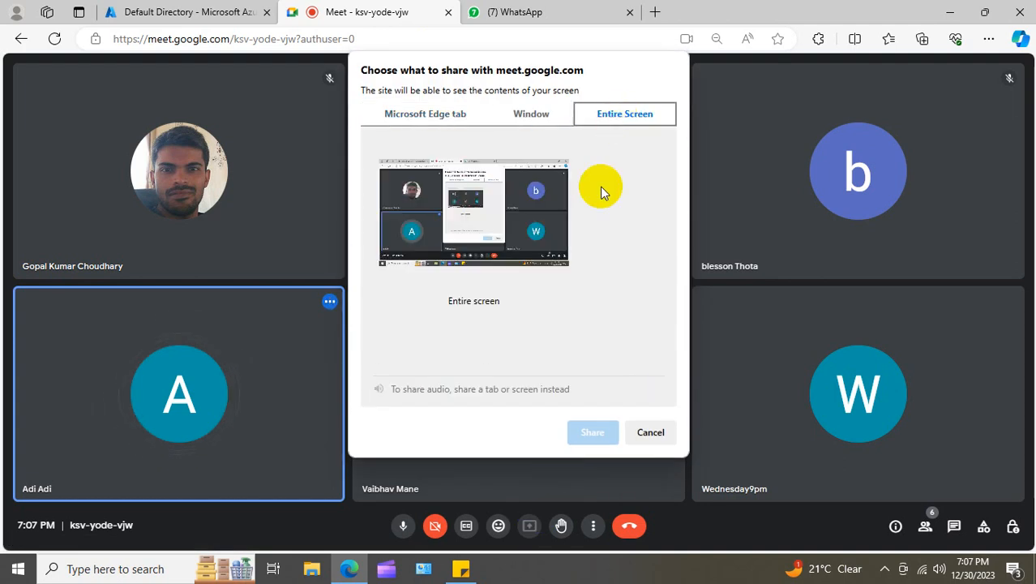
{"action": "left_click", "coordinate": [517, 211]}
{"action": "left_click", "coordinate": [588, 432]}
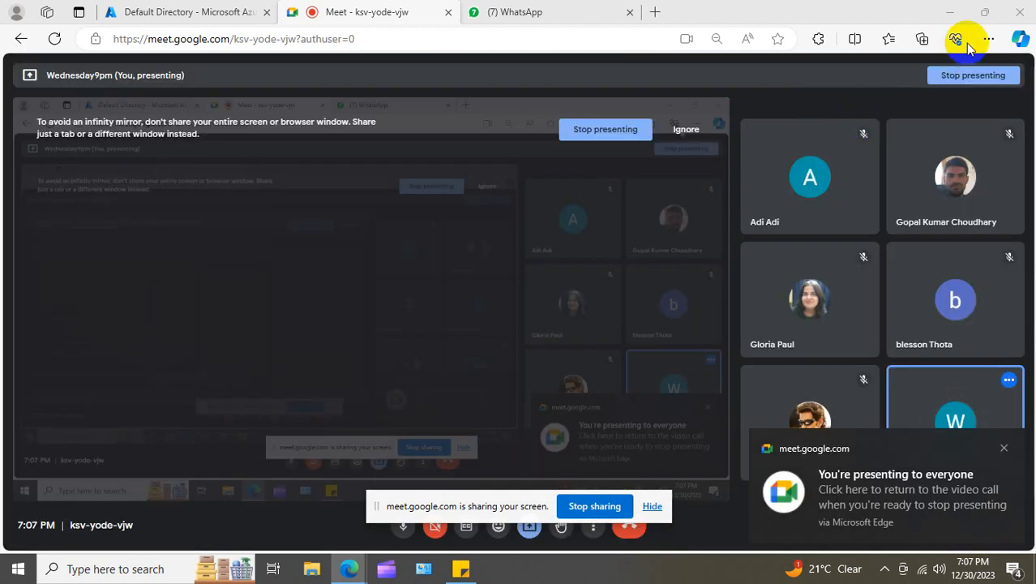
- Switch back to the Default Directory overview in the Azure portal and dismiss the presenting notification
{"action": "left_click", "coordinate": [951, 11]}
{"action": "mouse_move", "coordinate": [348, 568]}
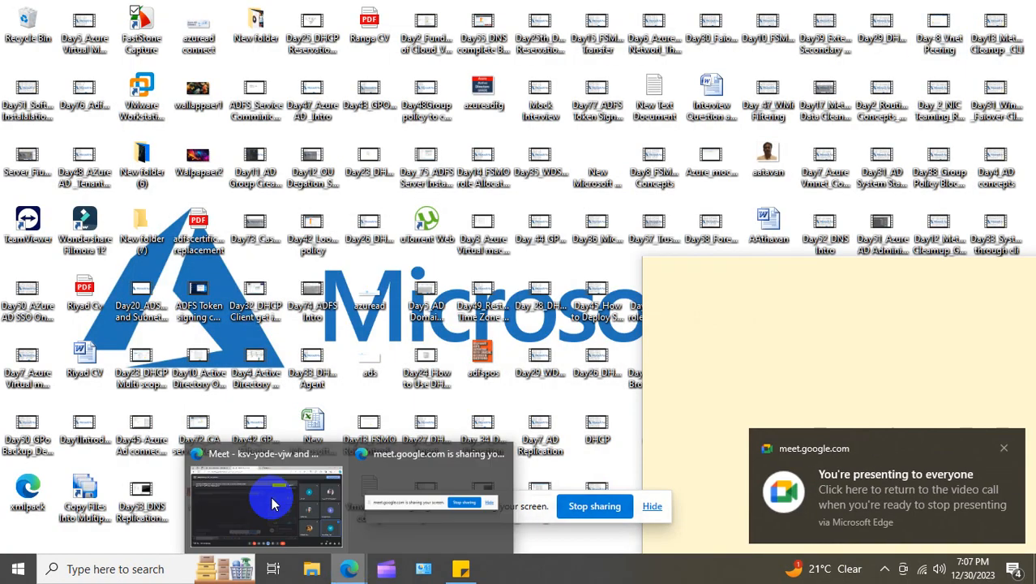
{"action": "left_click", "coordinate": [273, 504]}
{"action": "left_click", "coordinate": [146, 13]}
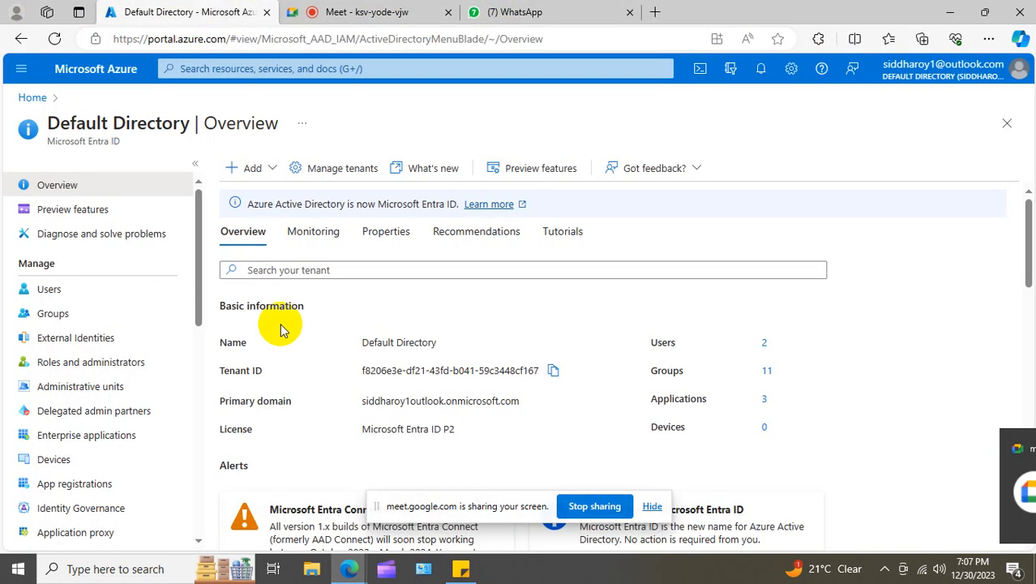
{"action": "left_click", "coordinate": [1001, 446]}
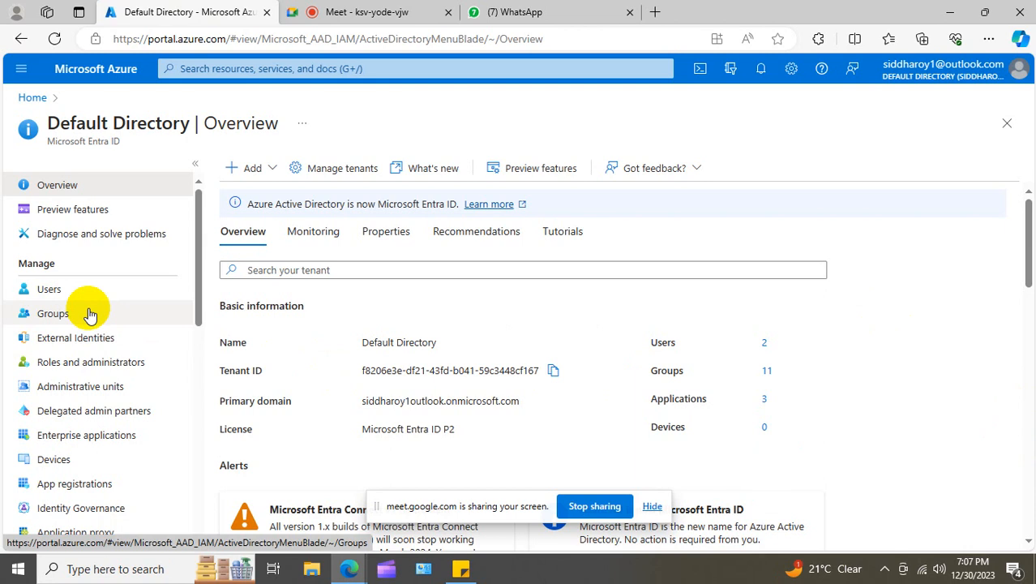
- Find the Paint application on the computer and open it
{"action": "left_click", "coordinate": [123, 570]}
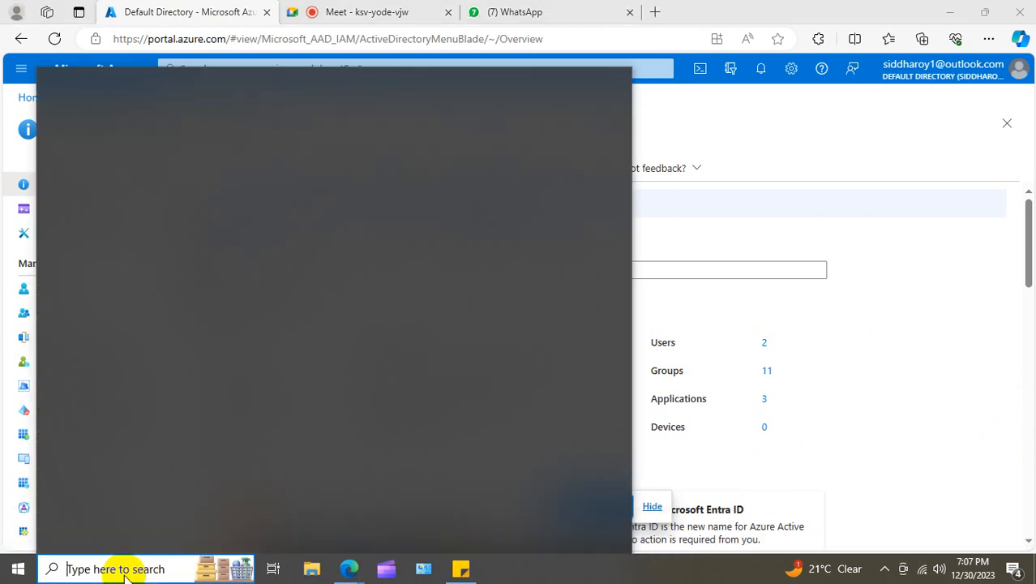
{"action": "type", "text": "pa"}
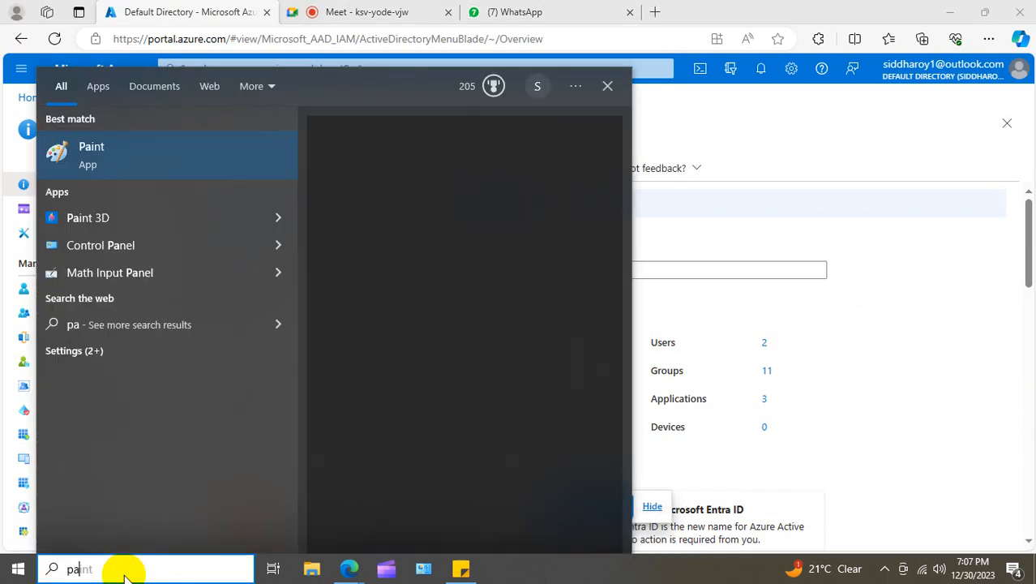
{"action": "left_click", "coordinate": [223, 157]}
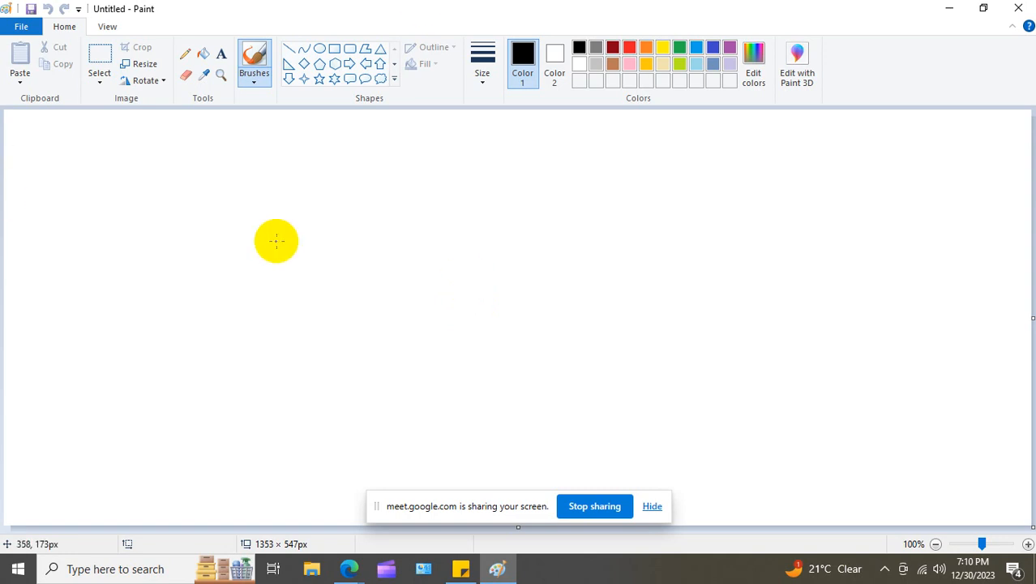
- Draw a four-point star and, with the pencil, a curved arrow rising from it towards an oval crossed by a long line
{"action": "left_click", "coordinate": [304, 78]}
{"action": "left_click_drag", "start_coordinate": [370, 245], "coordinate": [456, 396]}
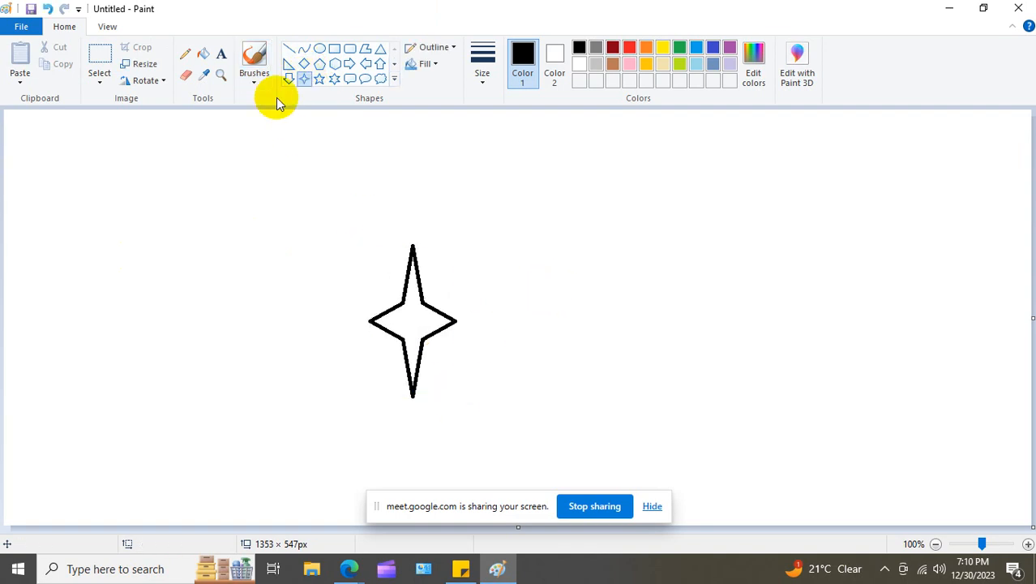
{"action": "left_click", "coordinate": [185, 53]}
{"action": "mouse_move", "coordinate": [440, 311]}
{"action": "left_mouse_down"}
{"action": "mouse_move", "coordinate": [534, 298]}
{"action": "mouse_move", "coordinate": [516, 200]}
{"action": "mouse_move", "coordinate": [558, 219]}
{"action": "mouse_move", "coordinate": [527, 202]}
{"action": "mouse_move", "coordinate": [516, 209]}
{"action": "left_mouse_up"}
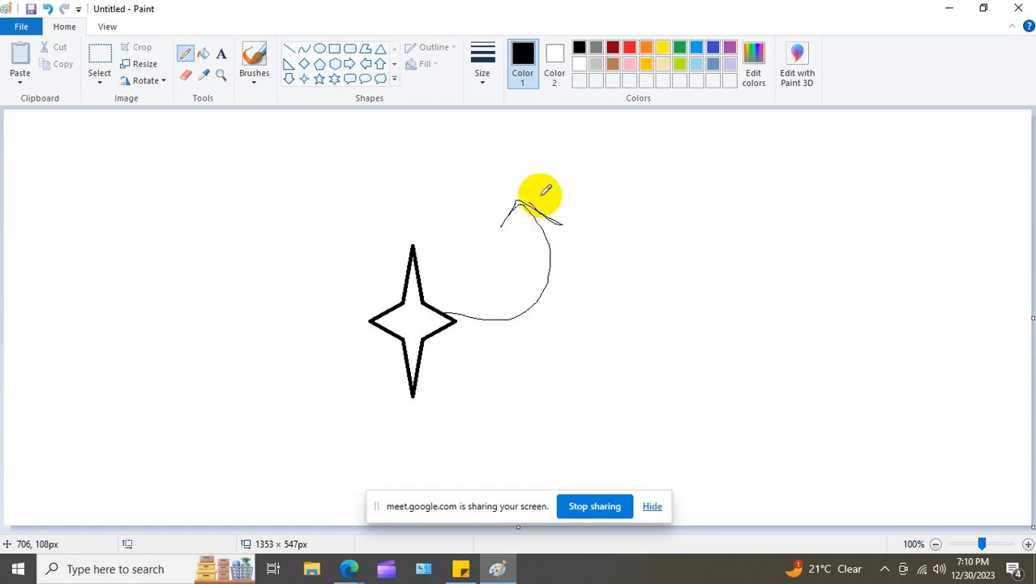
{"action": "left_click", "coordinate": [590, 172]}
{"action": "mouse_move", "coordinate": [590, 171]}
{"action": "left_mouse_down"}
{"action": "mouse_move", "coordinate": [618, 174]}
{"action": "mouse_move", "coordinate": [613, 202]}
{"action": "mouse_move", "coordinate": [588, 204]}
{"action": "mouse_move", "coordinate": [766, 211]}
{"action": "left_mouse_up"}
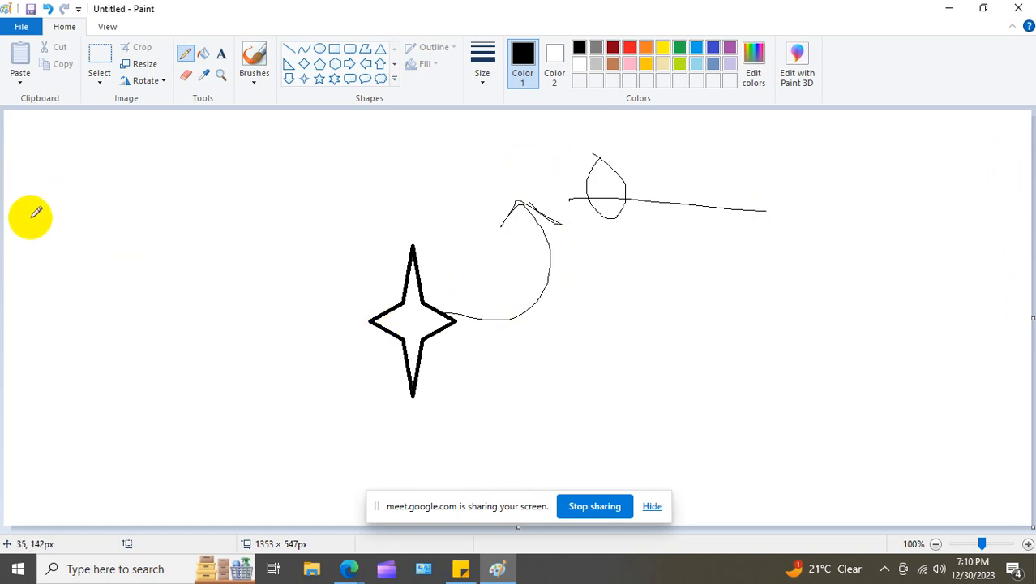
- Pencil handwritten letters and dashes in the upper-left of the canvas, with a curved arrow from the star to looped strokes beneath them
{"action": "mouse_move", "coordinate": [30, 211]}
{"action": "left_mouse_down"}
{"action": "mouse_move", "coordinate": [69, 212]}
{"action": "mouse_move", "coordinate": [81, 201]}
{"action": "mouse_move", "coordinate": [96, 215]}
{"action": "left_mouse_up"}
{"action": "mouse_move", "coordinate": [90, 209]}
{"action": "left_mouse_down"}
{"action": "mouse_move", "coordinate": [106, 183]}
{"action": "mouse_move", "coordinate": [150, 182]}
{"action": "left_mouse_up"}
{"action": "left_click_drag", "start_coordinate": [161, 173], "coordinate": [184, 171]}
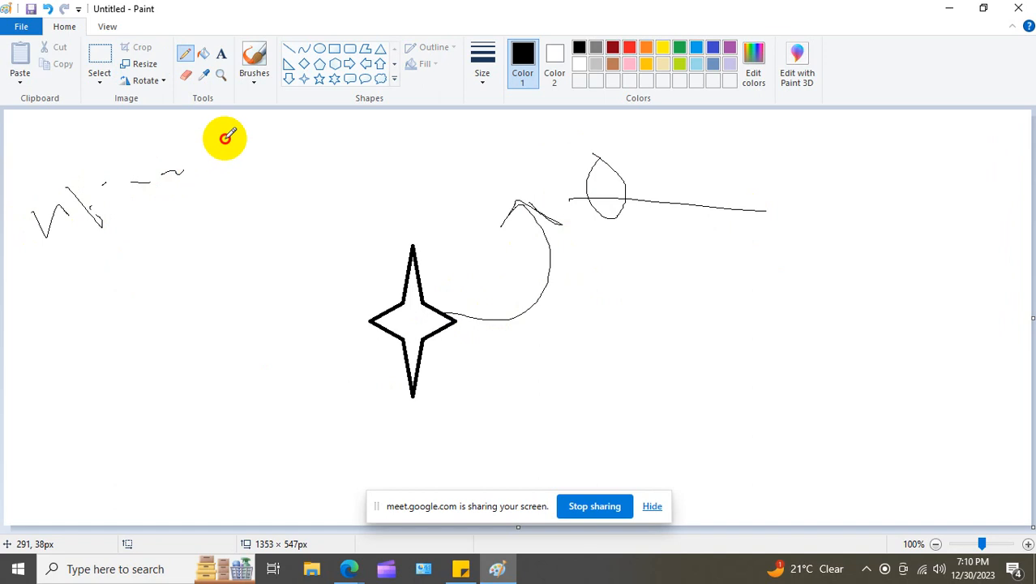
{"action": "mouse_move", "coordinate": [224, 138]}
{"action": "left_mouse_down"}
{"action": "mouse_move", "coordinate": [228, 188]}
{"action": "mouse_move", "coordinate": [268, 162]}
{"action": "mouse_move", "coordinate": [351, 183]}
{"action": "left_mouse_up"}
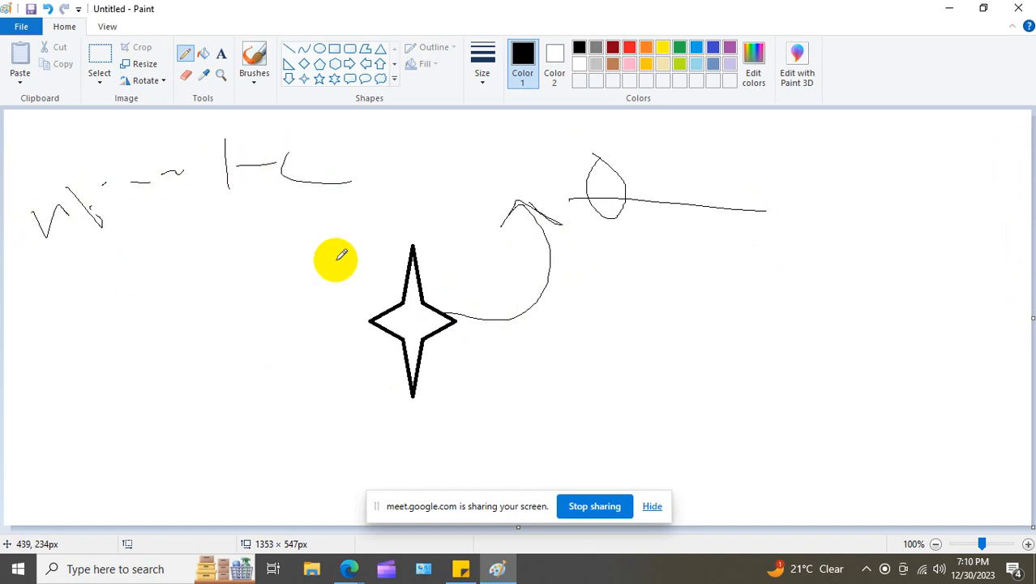
{"action": "mouse_move", "coordinate": [405, 371]}
{"action": "left_mouse_down"}
{"action": "mouse_move", "coordinate": [146, 238]}
{"action": "mouse_move", "coordinate": [158, 221]}
{"action": "mouse_move", "coordinate": [180, 227]}
{"action": "mouse_move", "coordinate": [124, 257]}
{"action": "left_mouse_up"}
{"action": "mouse_move", "coordinate": [186, 229]}
{"action": "left_mouse_down"}
{"action": "mouse_move", "coordinate": [220, 219]}
{"action": "mouse_move", "coordinate": [185, 203]}
{"action": "mouse_move", "coordinate": [186, 217]}
{"action": "left_mouse_up"}
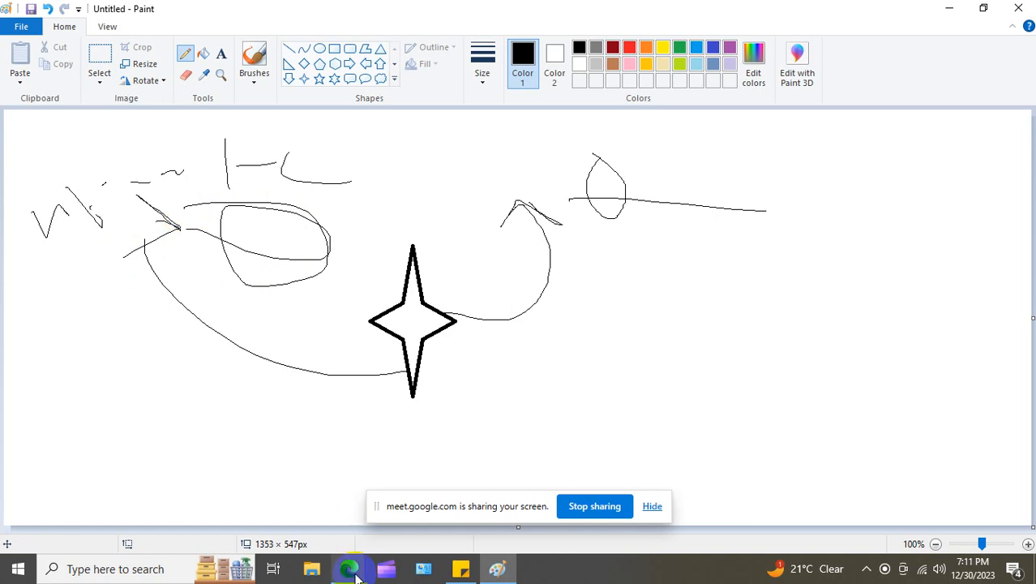
- Switch back to the Azure portal and start a new group from the directory's group list
{"action": "mouse_move", "coordinate": [348, 568]}
{"action": "left_click", "coordinate": [312, 527]}
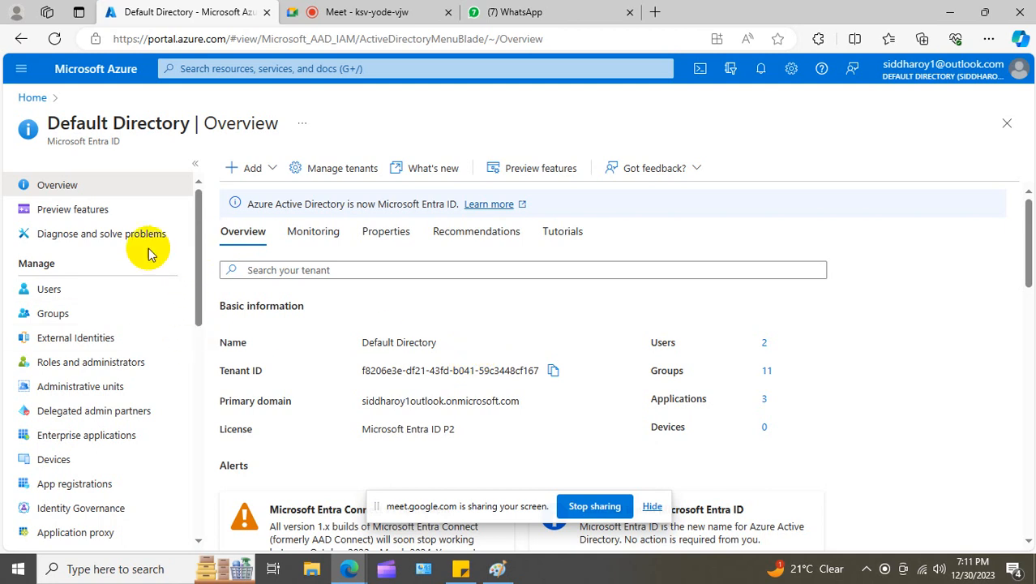
{"action": "left_click", "coordinate": [91, 318]}
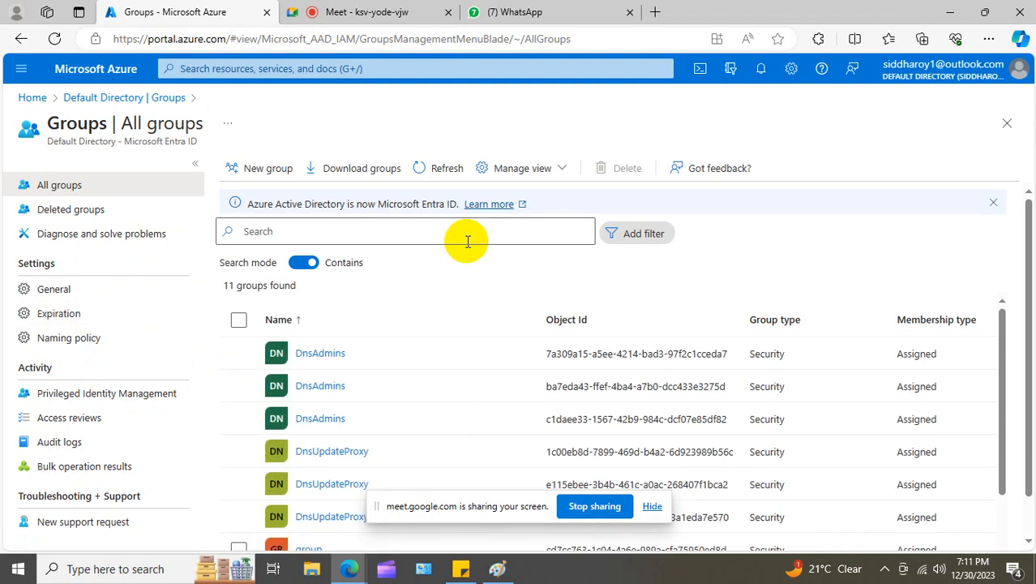
{"action": "left_click", "coordinate": [259, 168]}
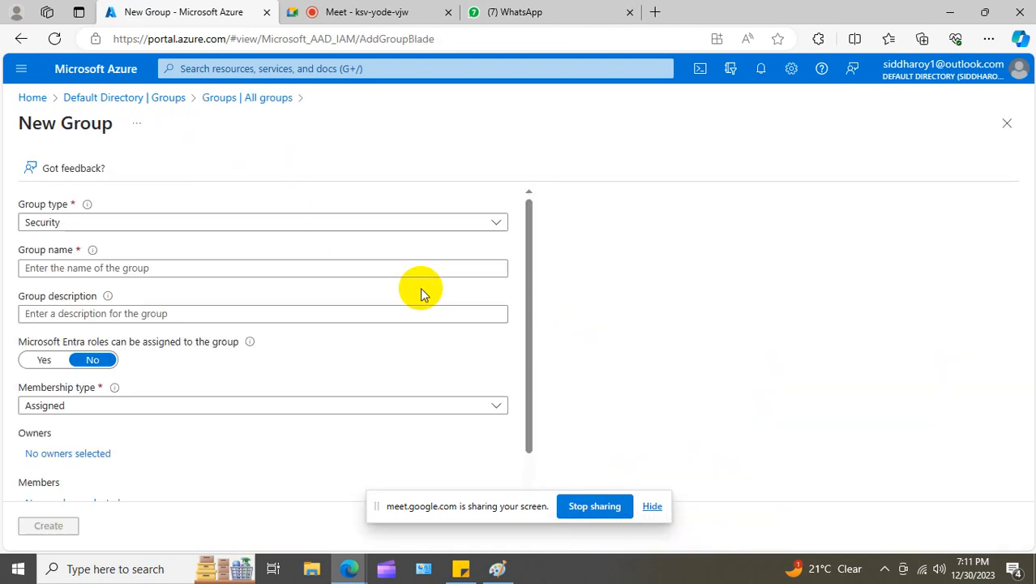
- Choose Security as the new group's type
{"action": "left_click", "coordinate": [88, 224]}
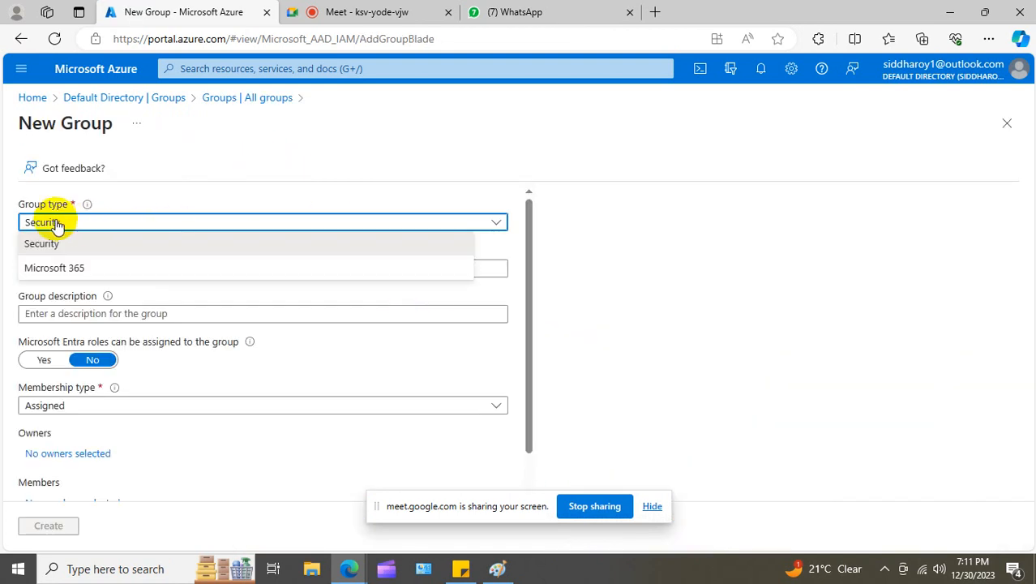
{"action": "left_click", "coordinate": [62, 245]}
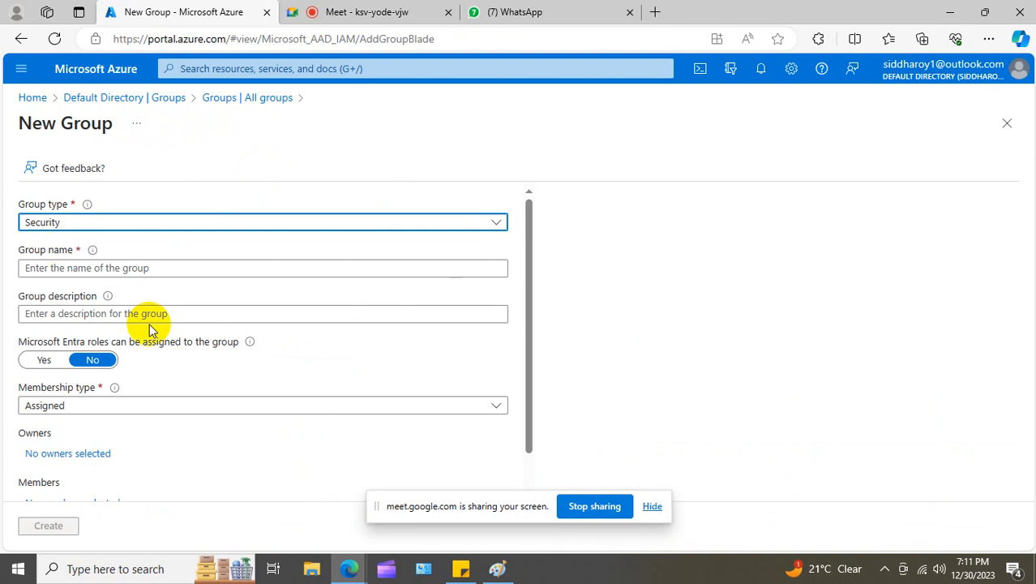
{"action": "left_click", "coordinate": [99, 227]}
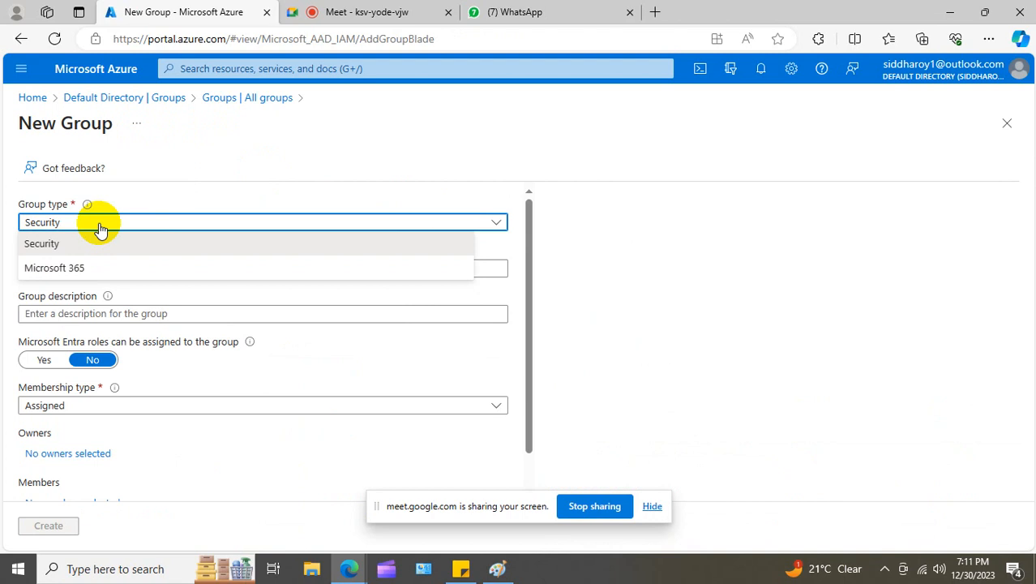
{"action": "left_click", "coordinate": [102, 313]}
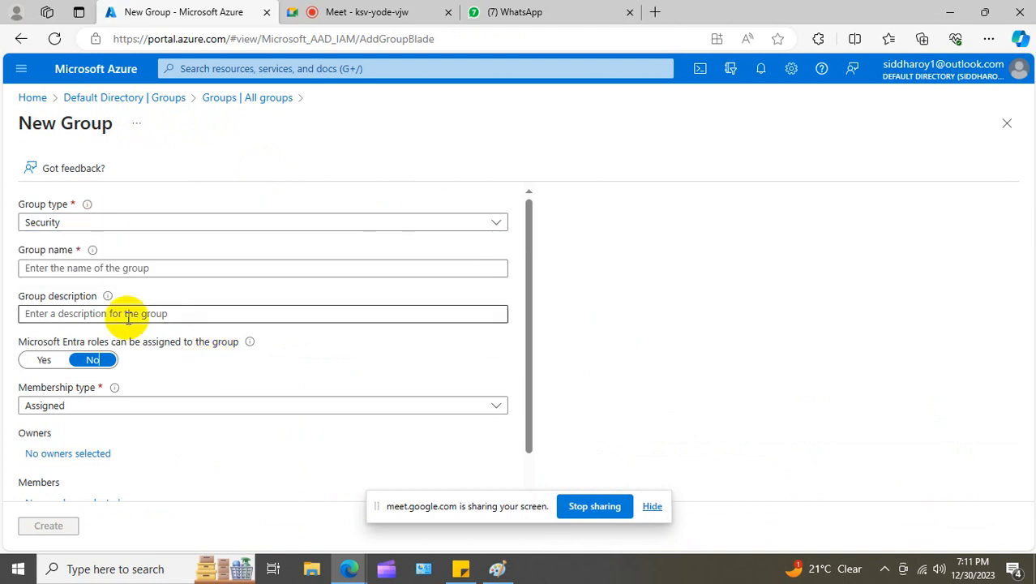
- Name the group SSPR_Users and use the same text, SSPR_Users, as its description
{"action": "left_click", "coordinate": [78, 268]}
{"action": "type", "text": "SS"}
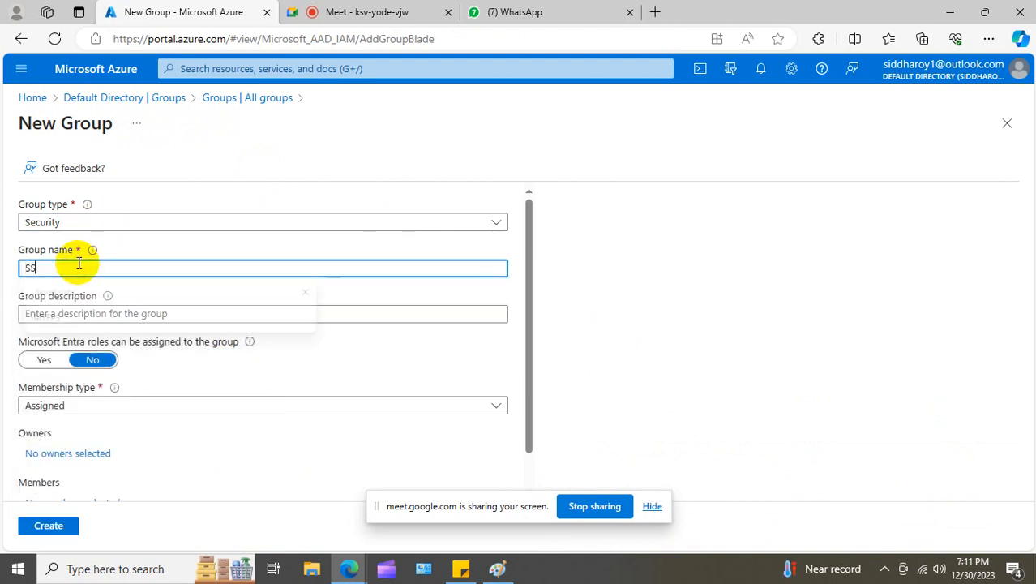
{"action": "type", "text": "PR_U"}
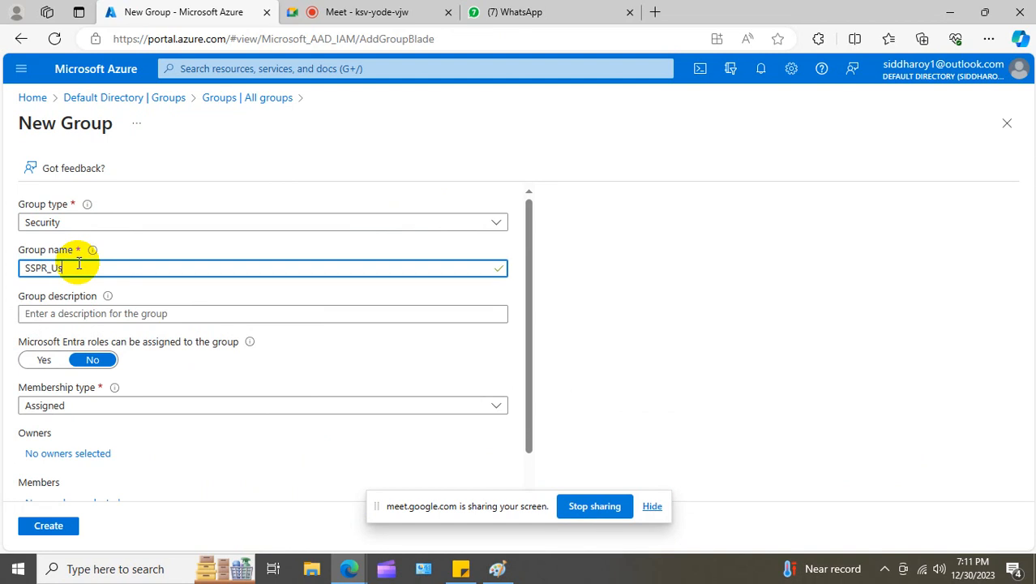
{"action": "type", "text": "s"}
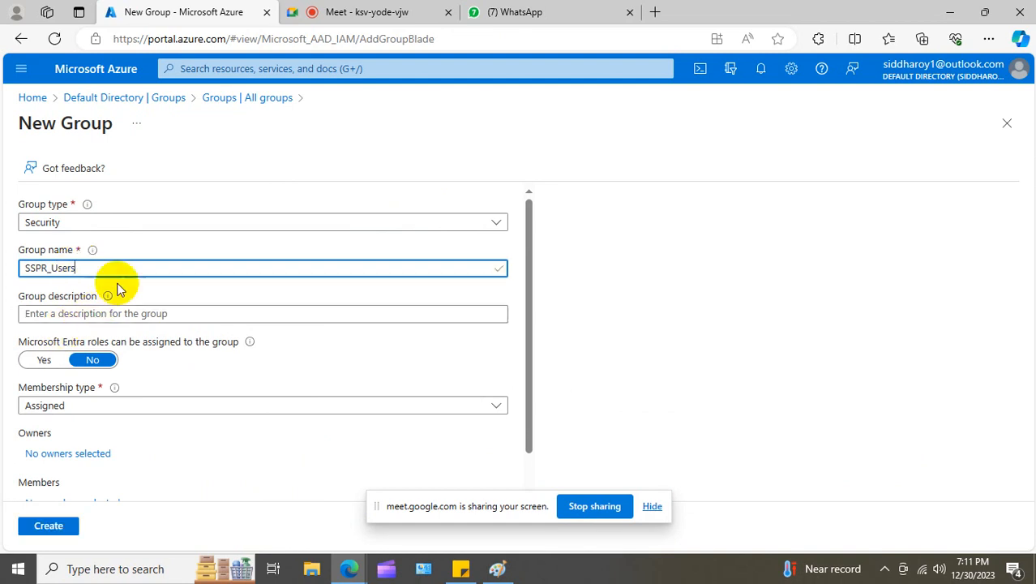
{"action": "left_click_drag", "start_coordinate": [114, 269], "coordinate": [5, 265]}
{"action": "key", "text": "ctrl+c"}
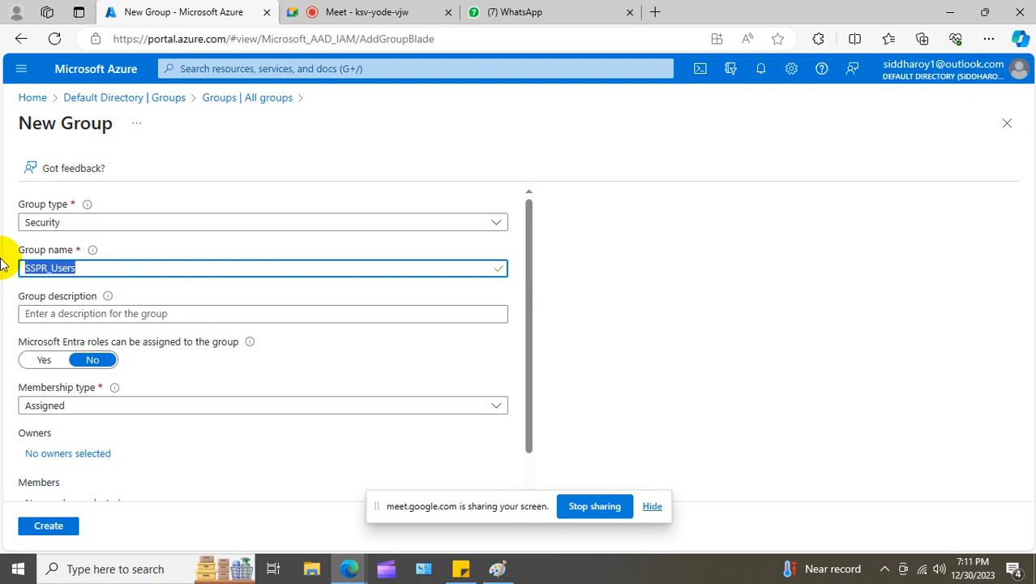
{"action": "left_click", "coordinate": [64, 314]}
{"action": "key", "text": "ctrl+v"}
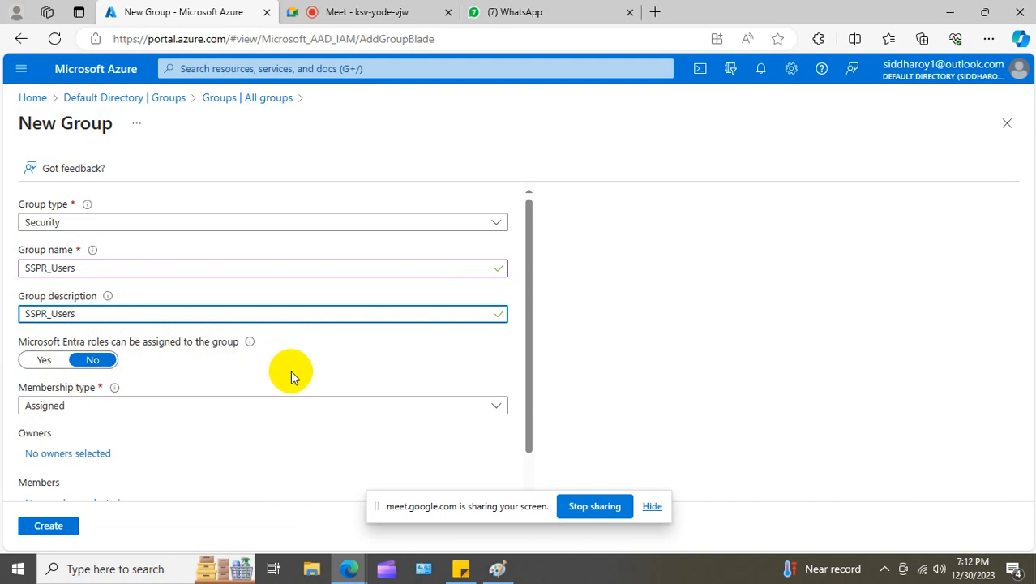
- Review the membership type options, keep Assigned, and create the group without owners or members
{"action": "left_click_drag", "start_coordinate": [526, 360], "coordinate": [532, 416]}
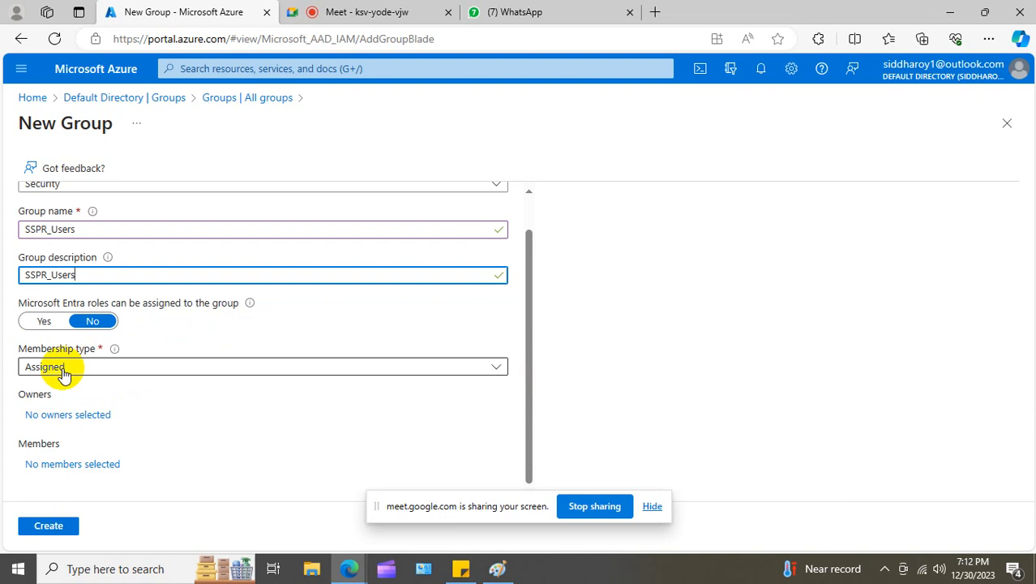
{"action": "left_click", "coordinate": [111, 367]}
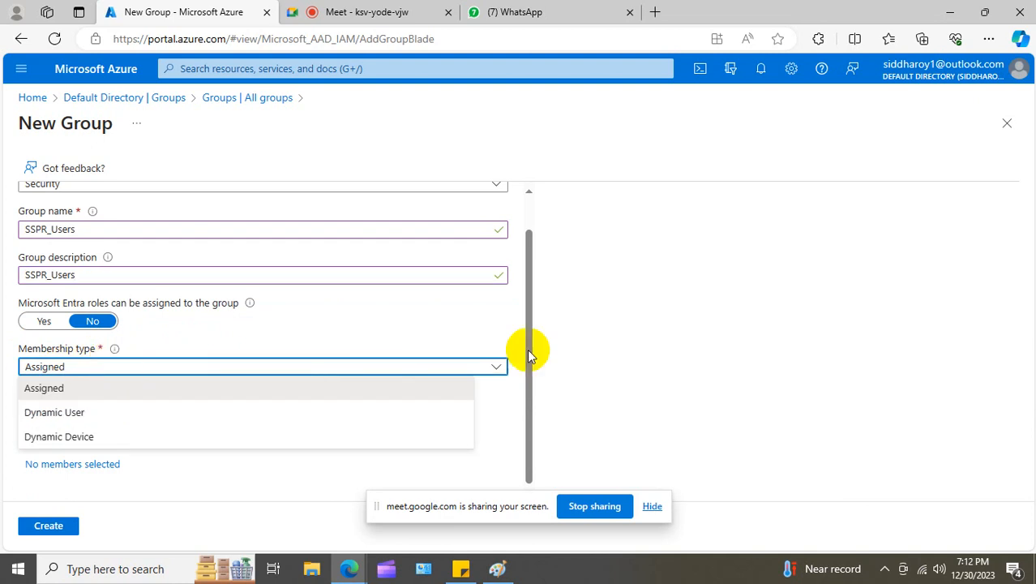
{"action": "left_click", "coordinate": [890, 354]}
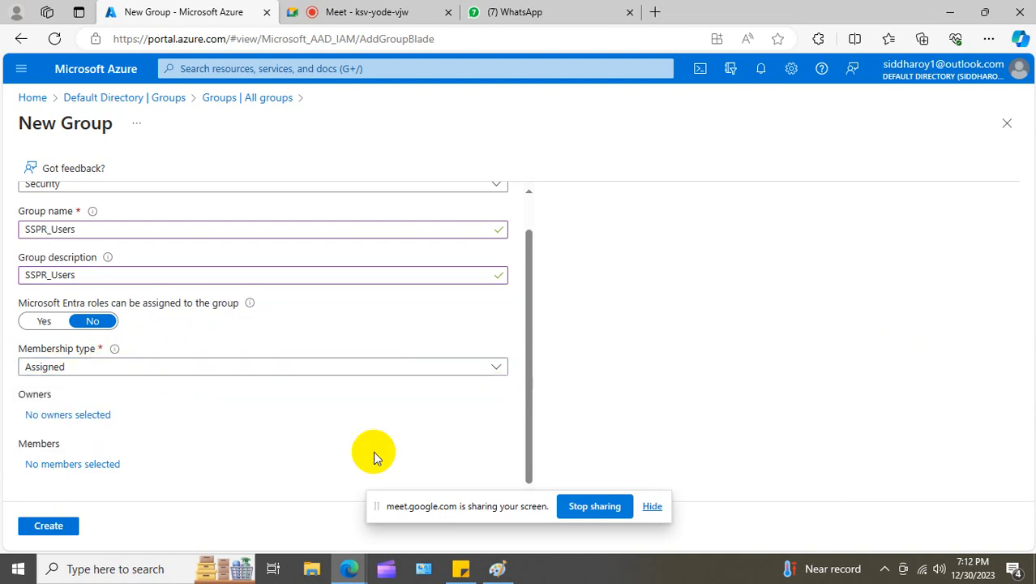
{"action": "left_click", "coordinate": [55, 528]}
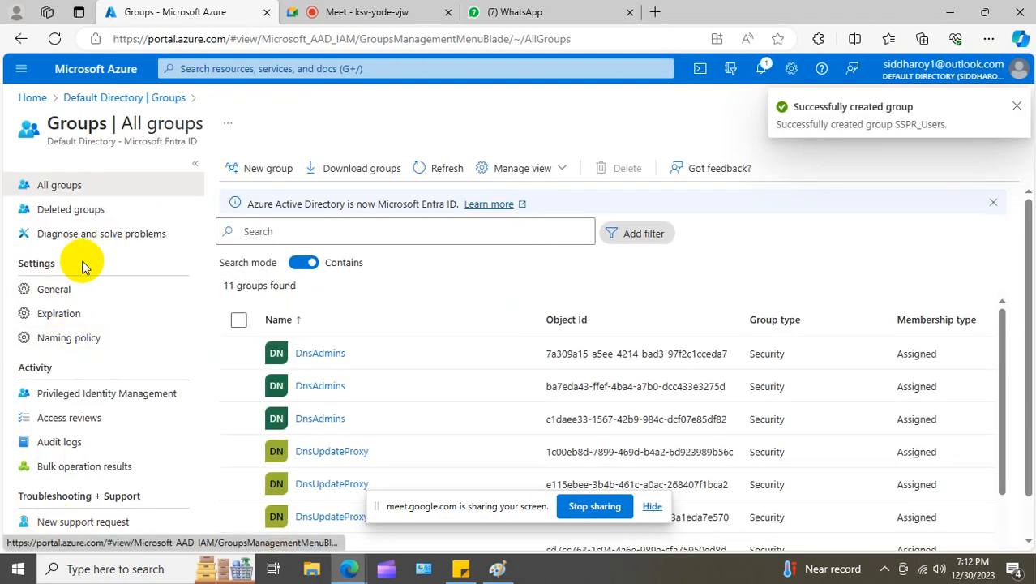
- Start a new internal user in the directory with Admin1 as both the user principal name and the display name
{"action": "left_click", "coordinate": [112, 104]}
{"action": "left_click", "coordinate": [51, 288]}
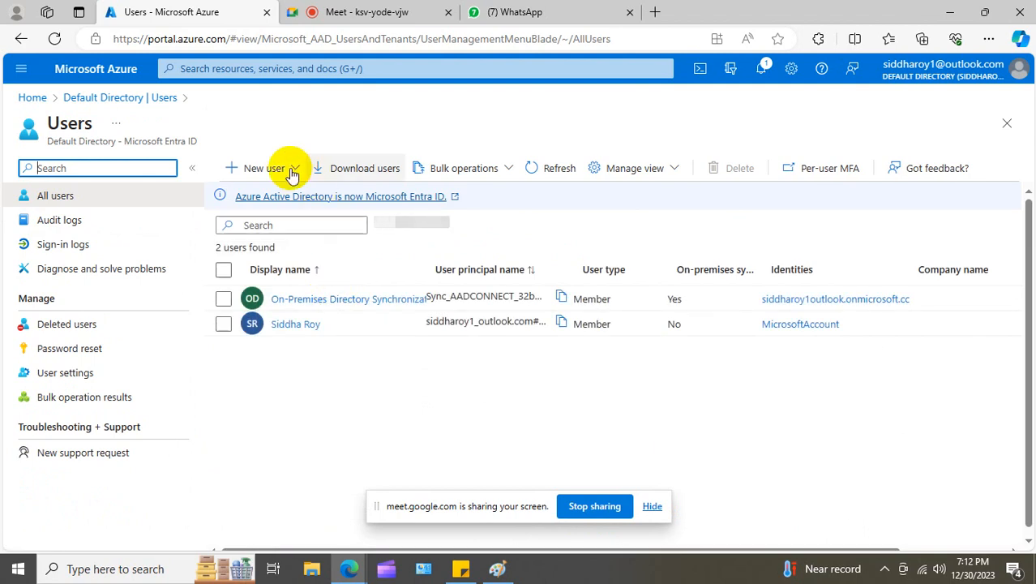
{"action": "left_click", "coordinate": [292, 175]}
{"action": "left_click", "coordinate": [272, 202]}
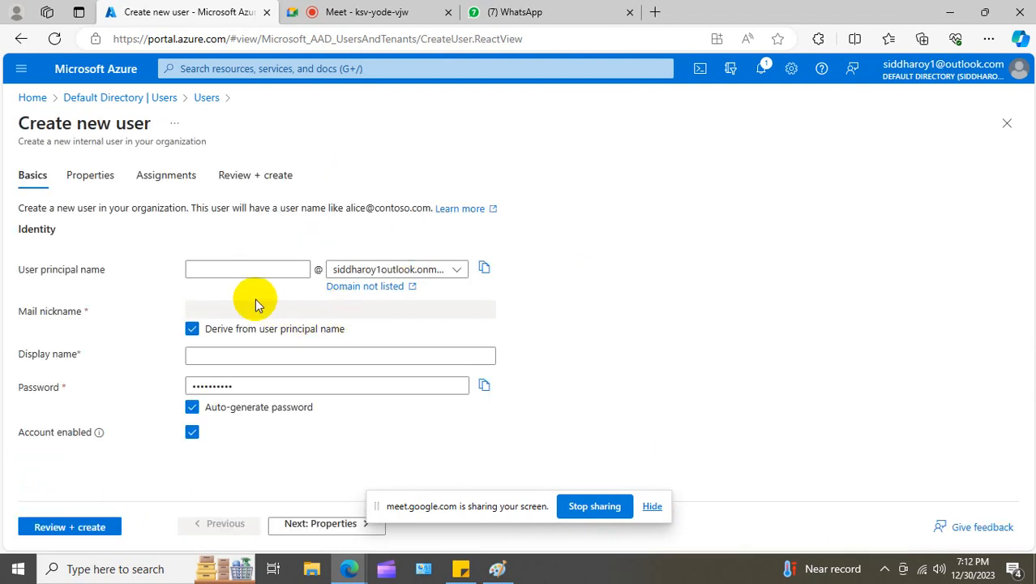
{"action": "left_click", "coordinate": [218, 270]}
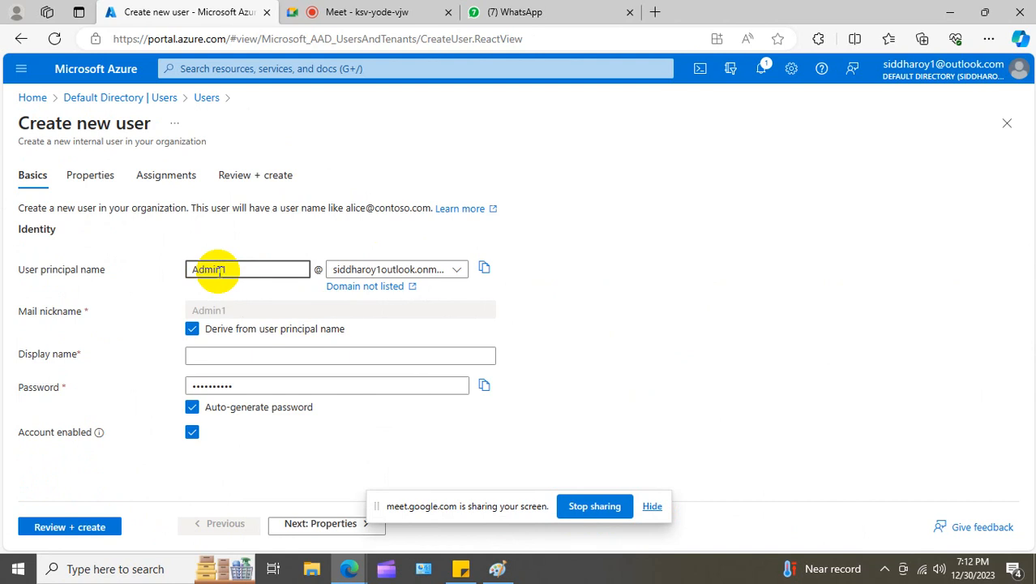
{"action": "left_click", "coordinate": [217, 351]}
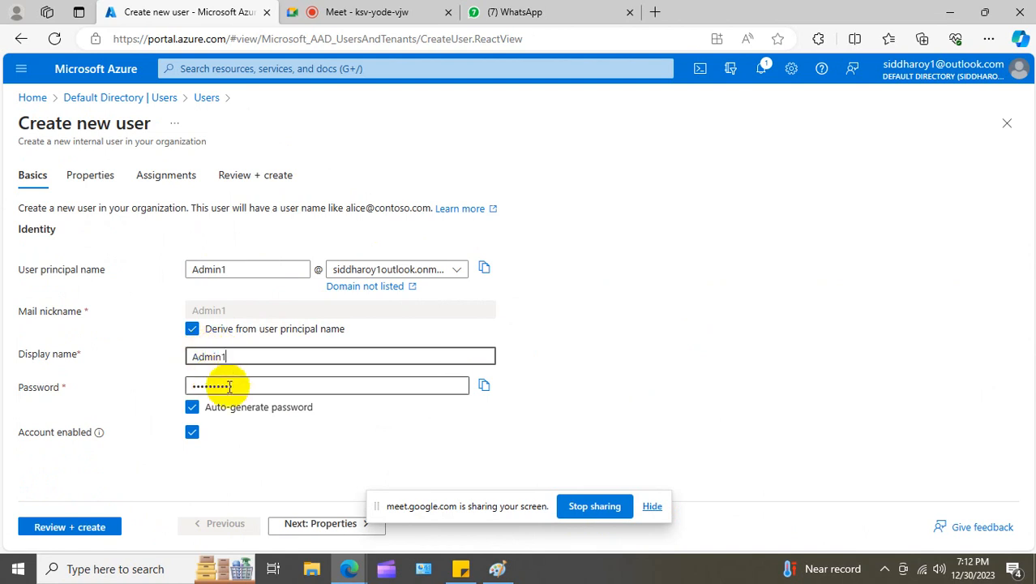
- Turn off the auto-generated password for Admin1, enter a custom account password, and create the user
{"action": "double_click", "coordinate": [255, 387]}
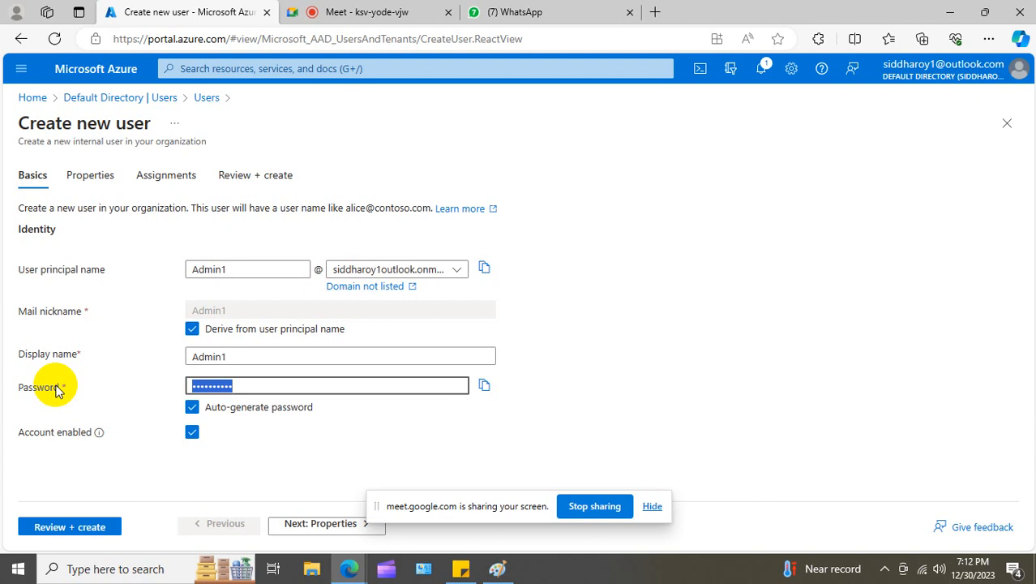
{"action": "left_click", "coordinate": [286, 395]}
{"action": "left_click_drag", "start_coordinate": [279, 388], "coordinate": [92, 384]}
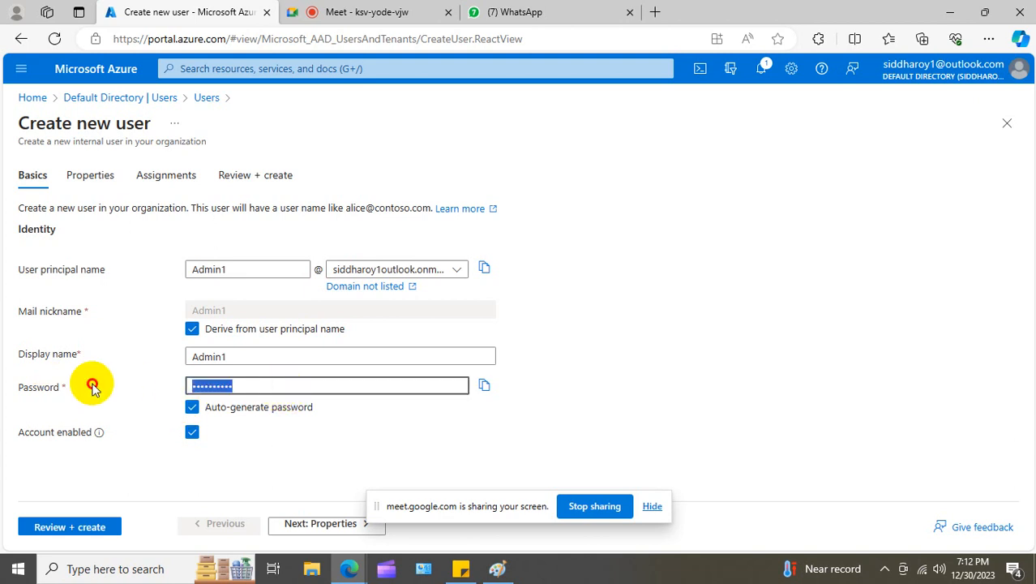
{"action": "left_click", "coordinate": [334, 430]}
{"action": "left_click", "coordinate": [192, 410]}
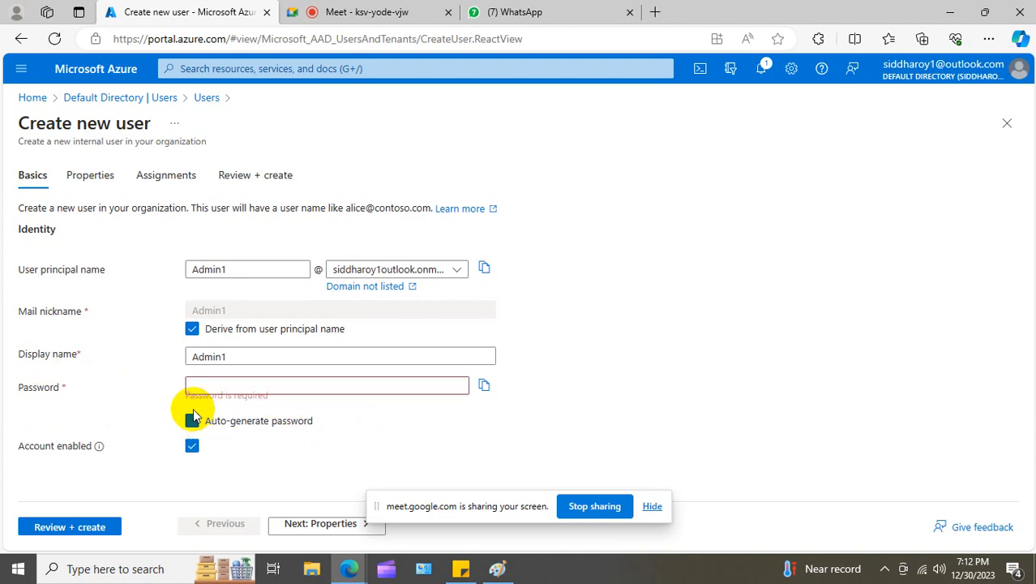
{"action": "left_click", "coordinate": [246, 387]}
{"action": "type", "text": "•••••"}
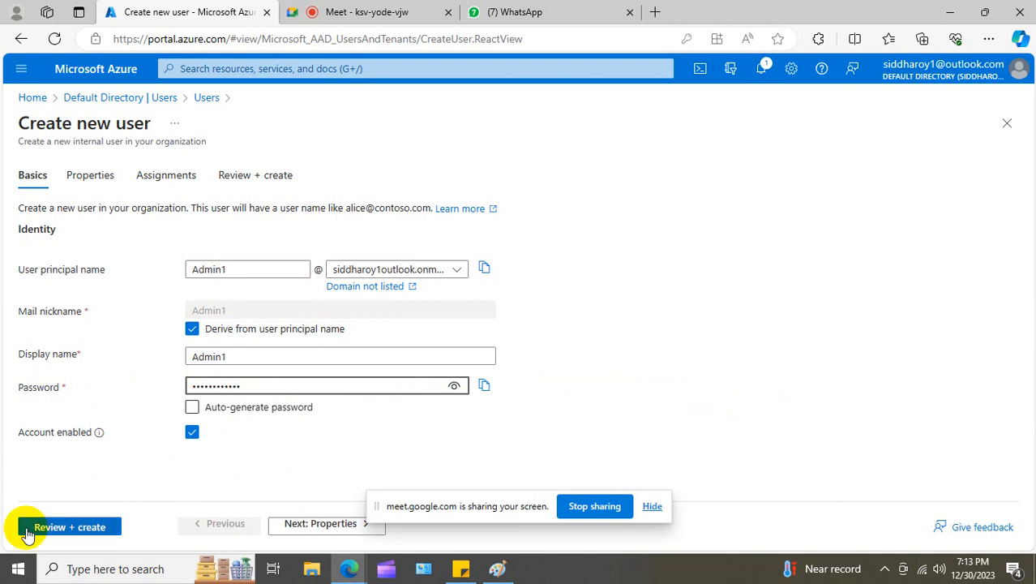
{"action": "left_click", "coordinate": [77, 532]}
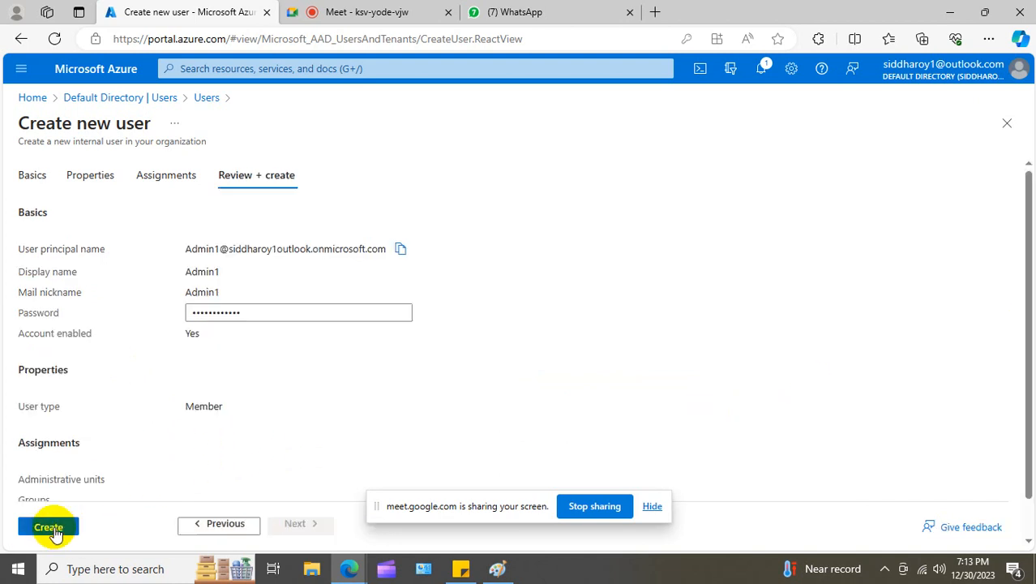
{"action": "left_click", "coordinate": [52, 529]}
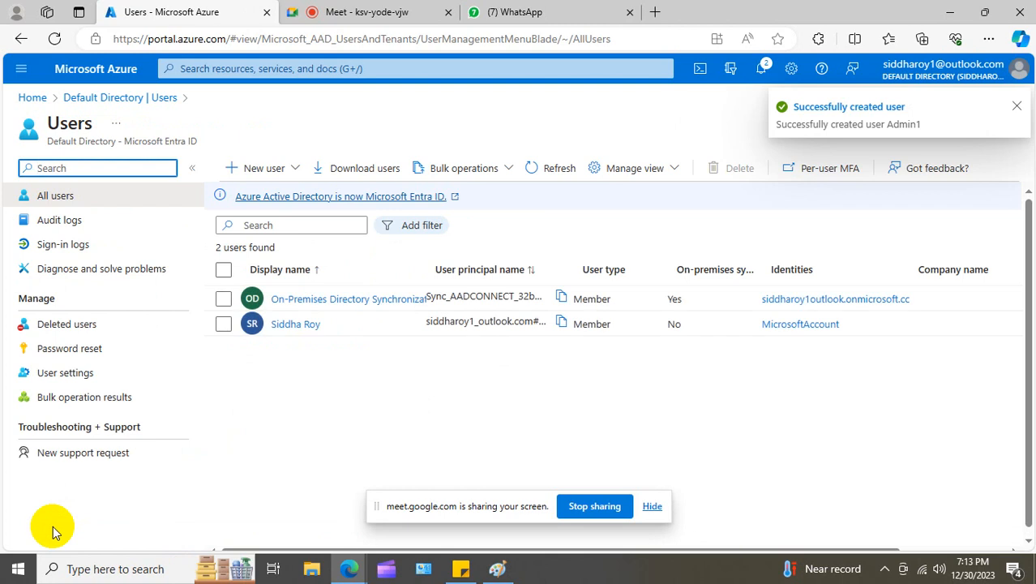
- Check the portal notifications for the Admin1 creation and refresh the user list
{"action": "left_click", "coordinate": [561, 170]}
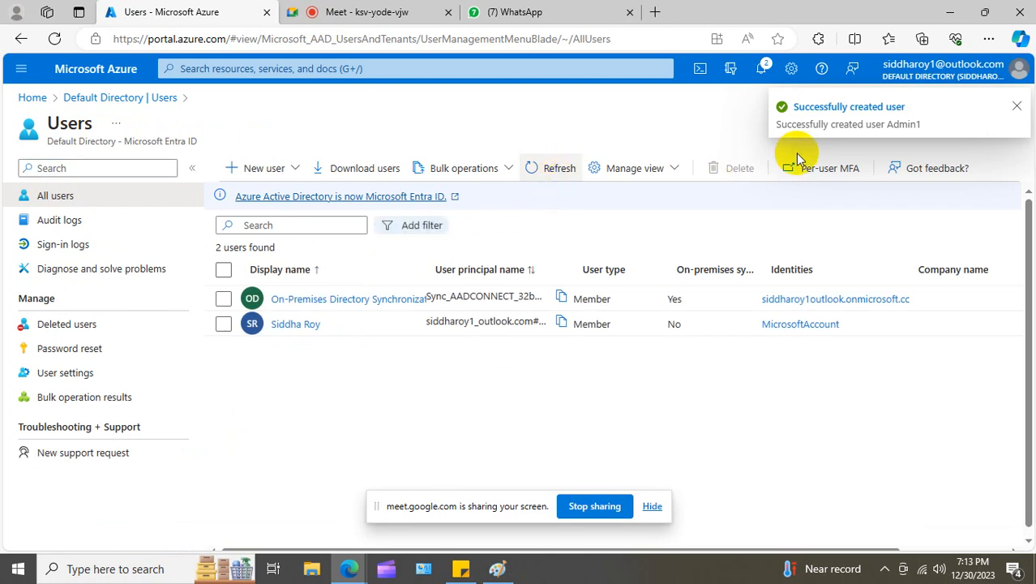
{"action": "left_click", "coordinate": [761, 68]}
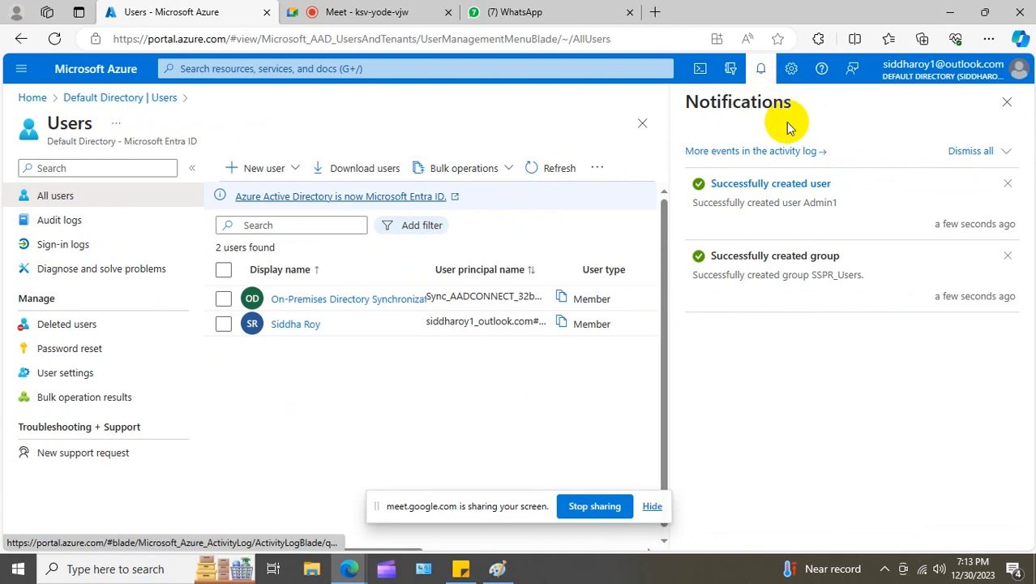
{"action": "left_click", "coordinate": [761, 71]}
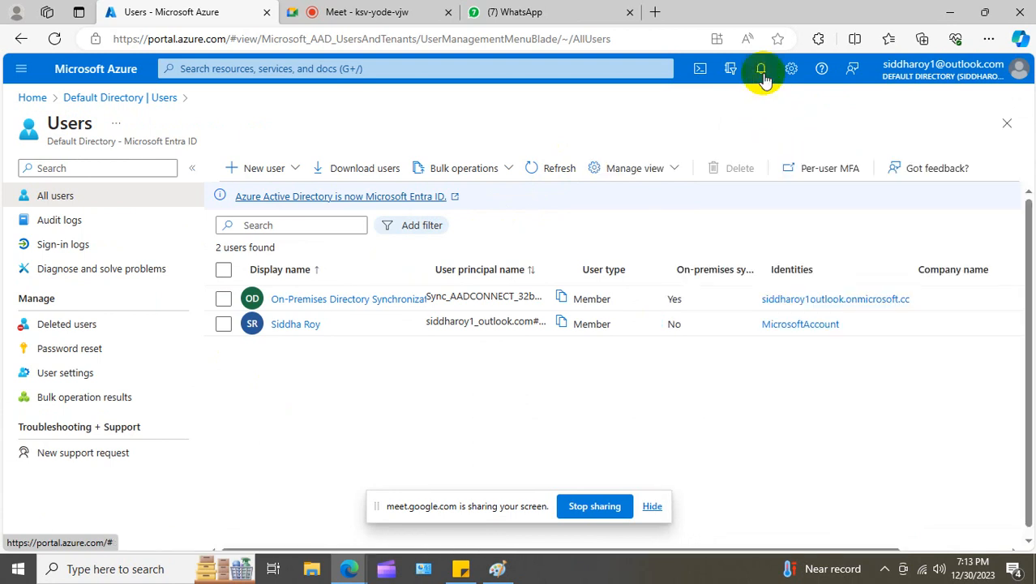
{"action": "left_click", "coordinate": [763, 74]}
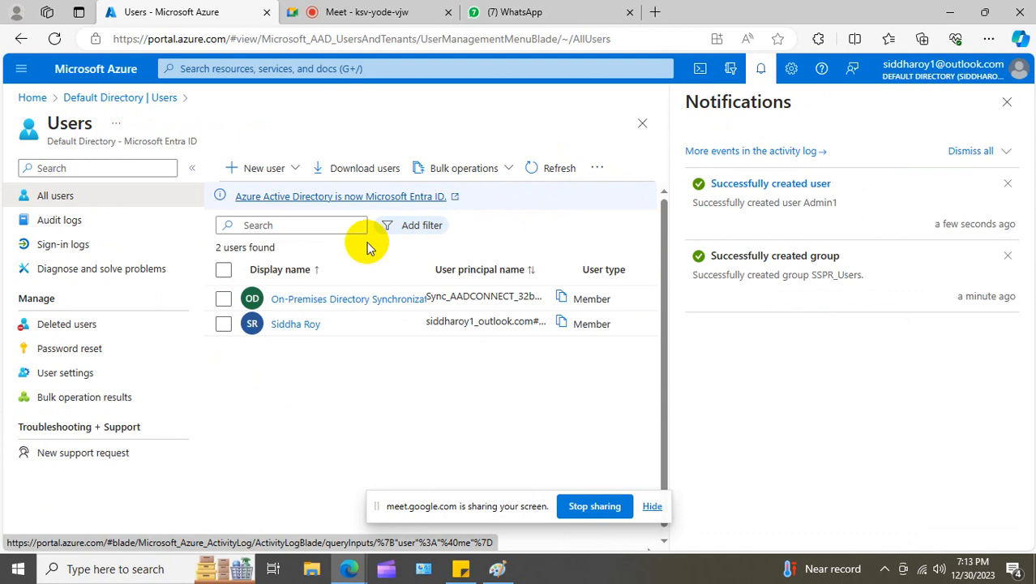
{"action": "left_click", "coordinate": [554, 178]}
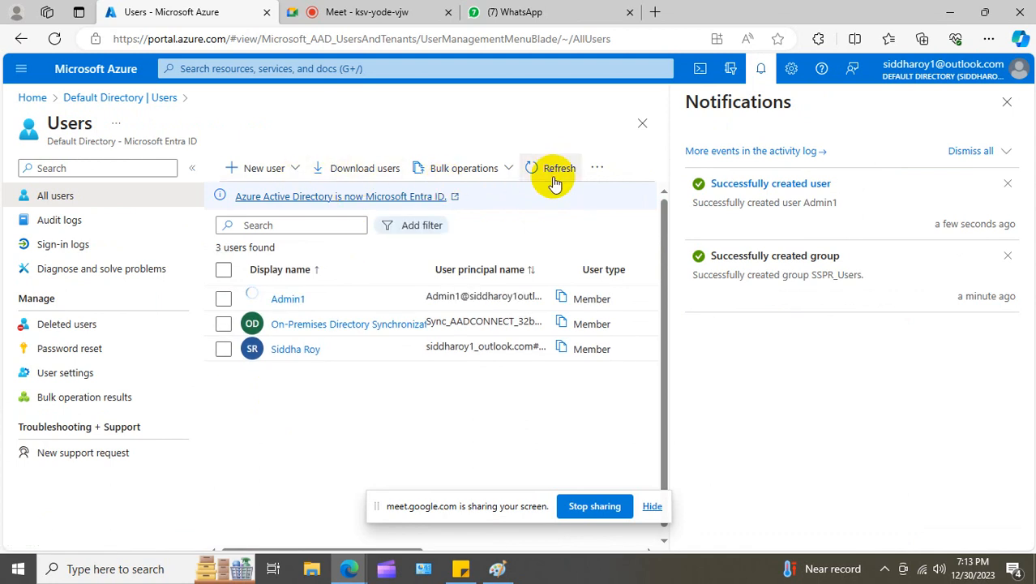
{"action": "left_click", "coordinate": [1005, 102]}
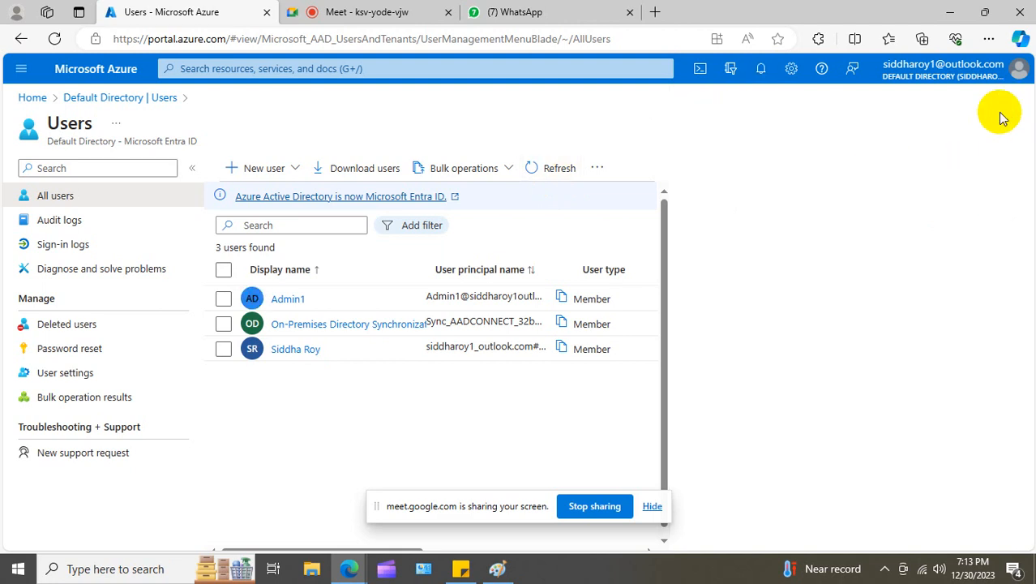
- Start another new internal user with Admin2 as both the user principal name and the display name
{"action": "left_click", "coordinate": [281, 183]}
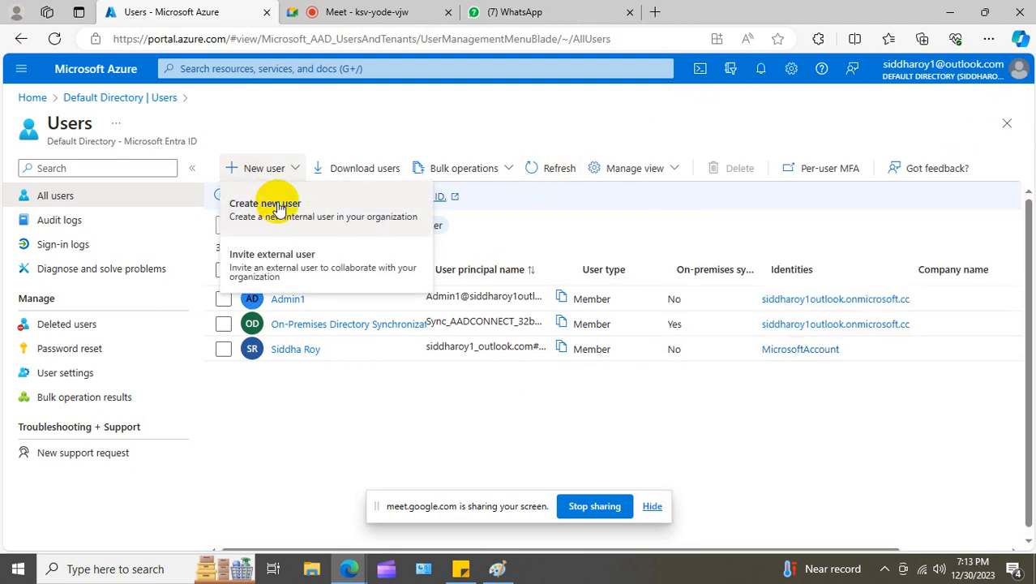
{"action": "left_click", "coordinate": [273, 201]}
{"action": "left_click", "coordinate": [212, 261]}
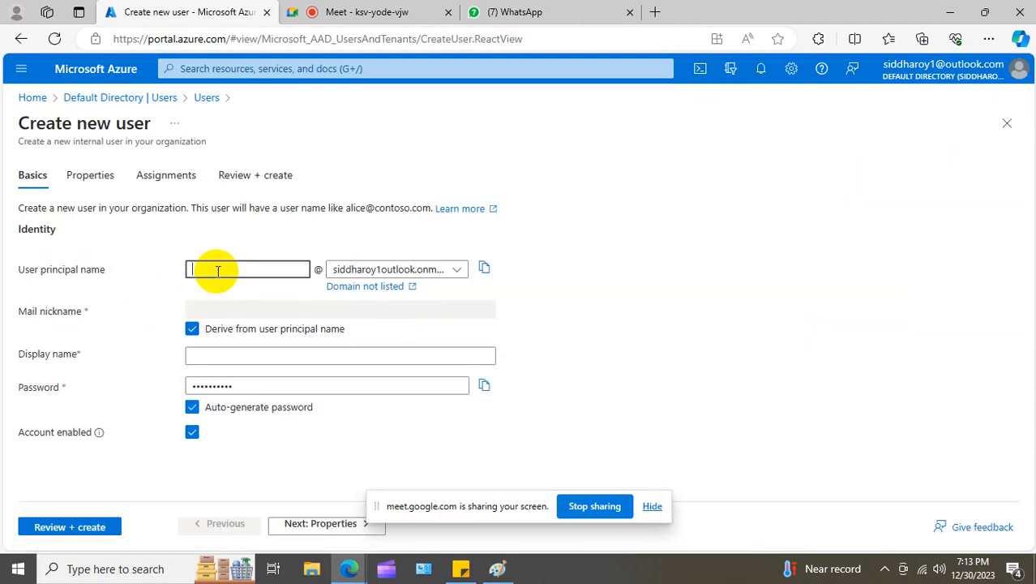
{"action": "type", "text": "Admin2"}
{"action": "left_click", "coordinate": [206, 355]}
{"action": "type", "text": "Admin2"}
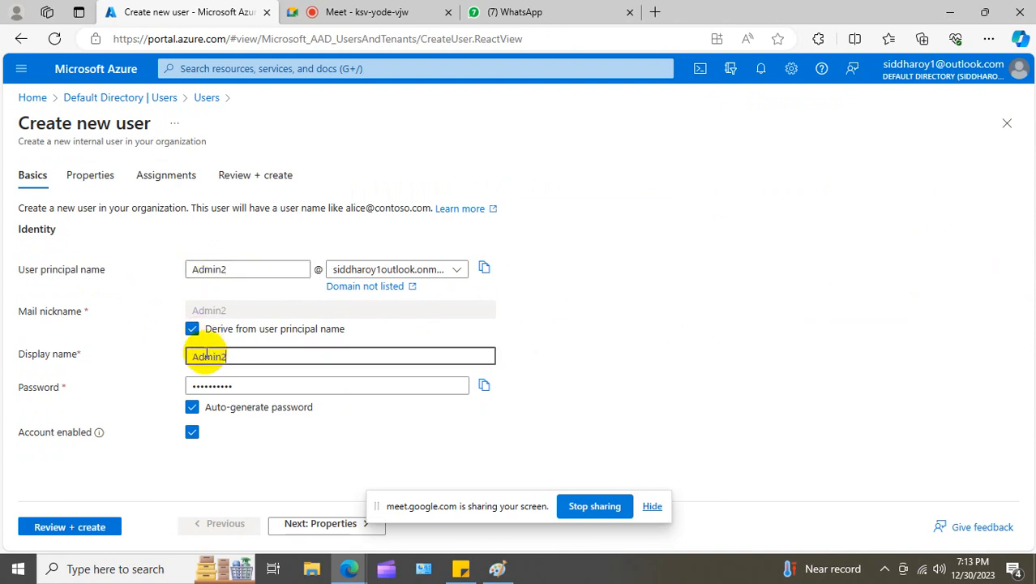
- Replace Admin2's auto-generated password with a custom account password, create the user, and refresh the user list
{"action": "key", "text": "Tab"}
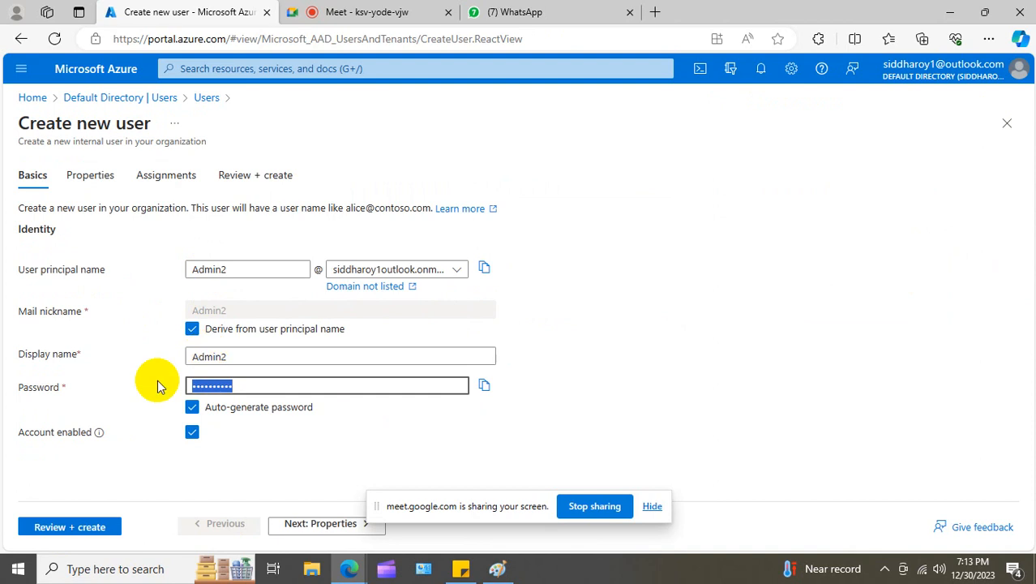
{"action": "left_click", "coordinate": [193, 408]}
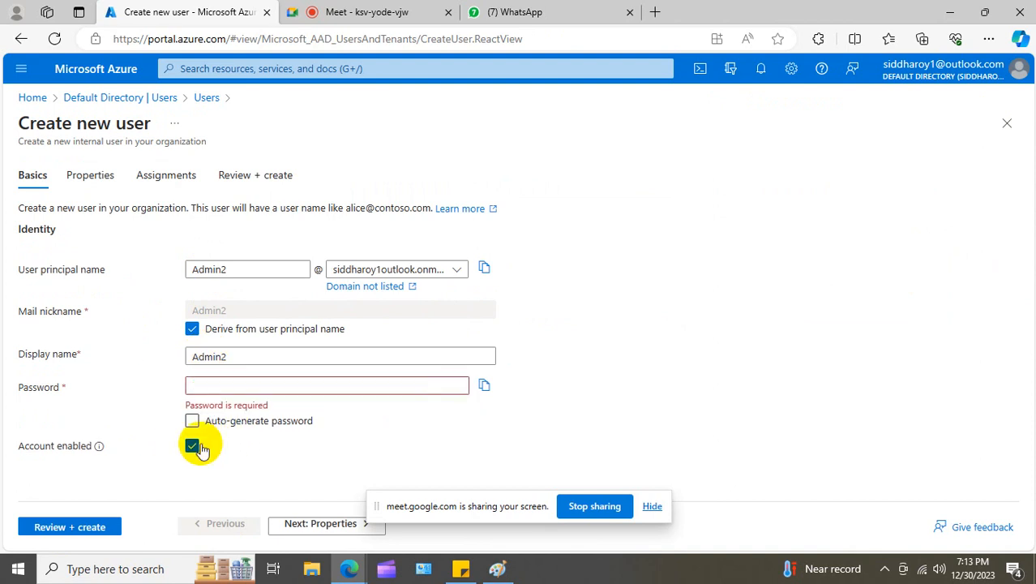
{"action": "left_click", "coordinate": [219, 384]}
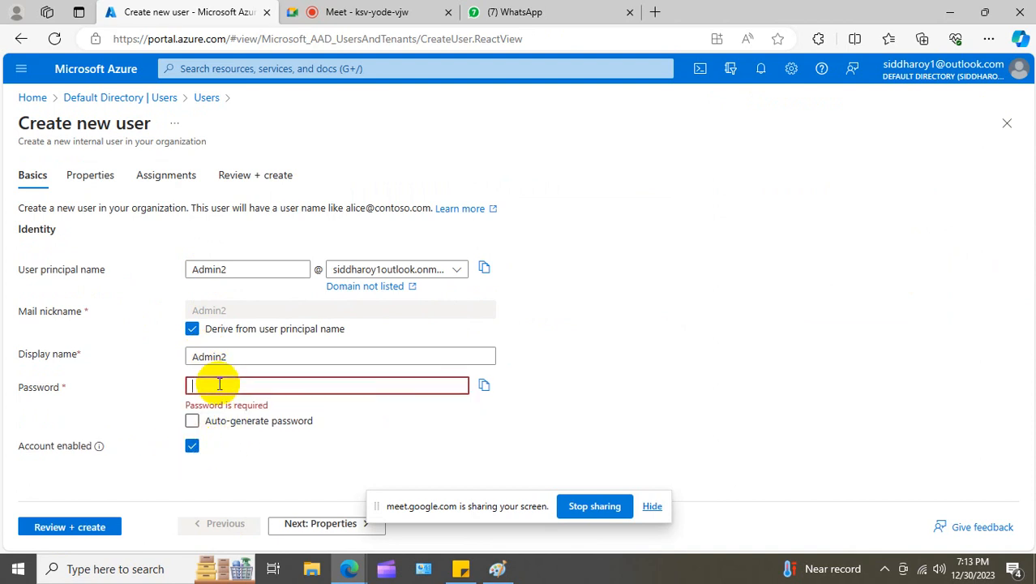
{"action": "type", "text": "•••••••••••"}
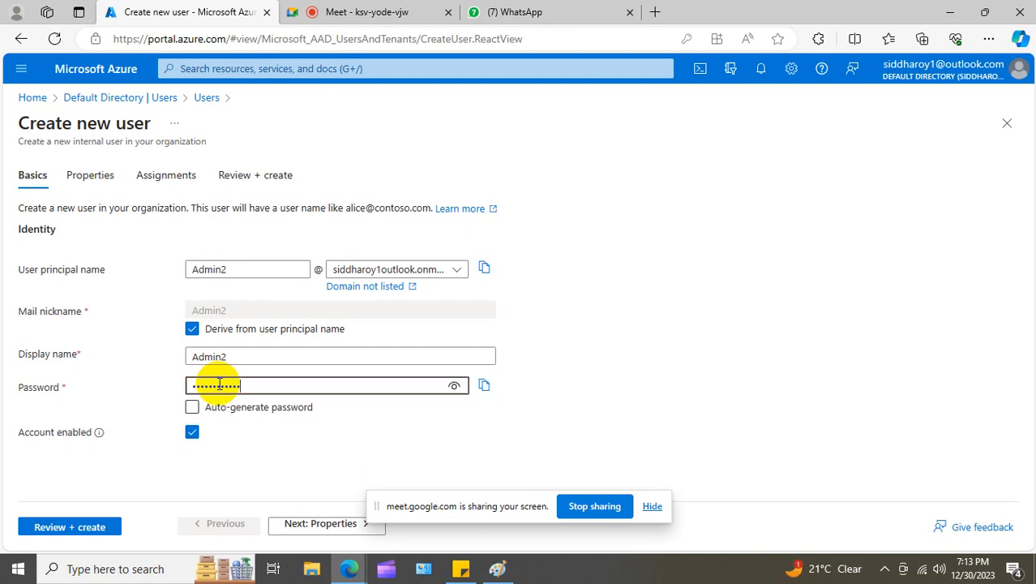
{"action": "left_click", "coordinate": [87, 526]}
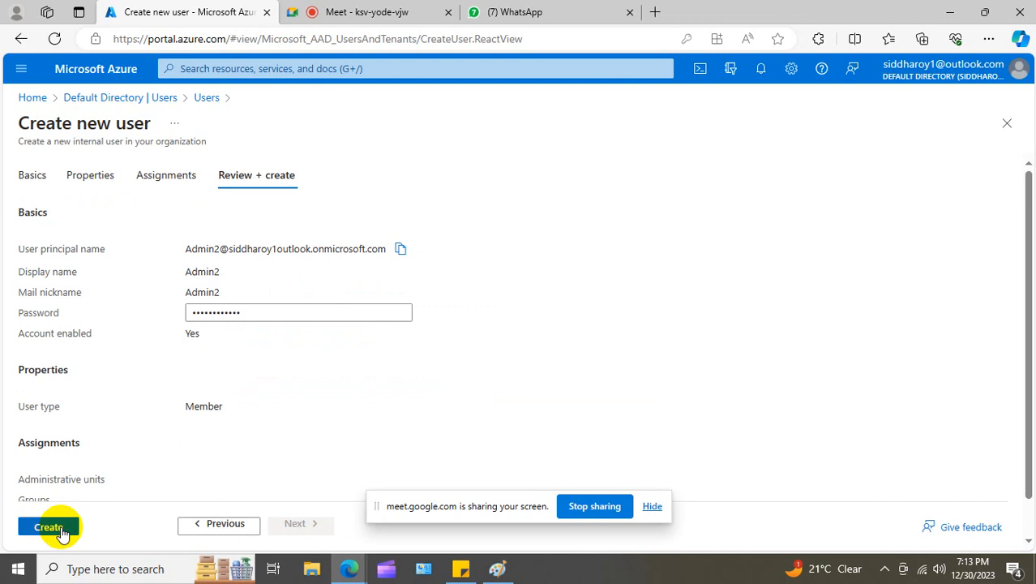
{"action": "left_click", "coordinate": [58, 527]}
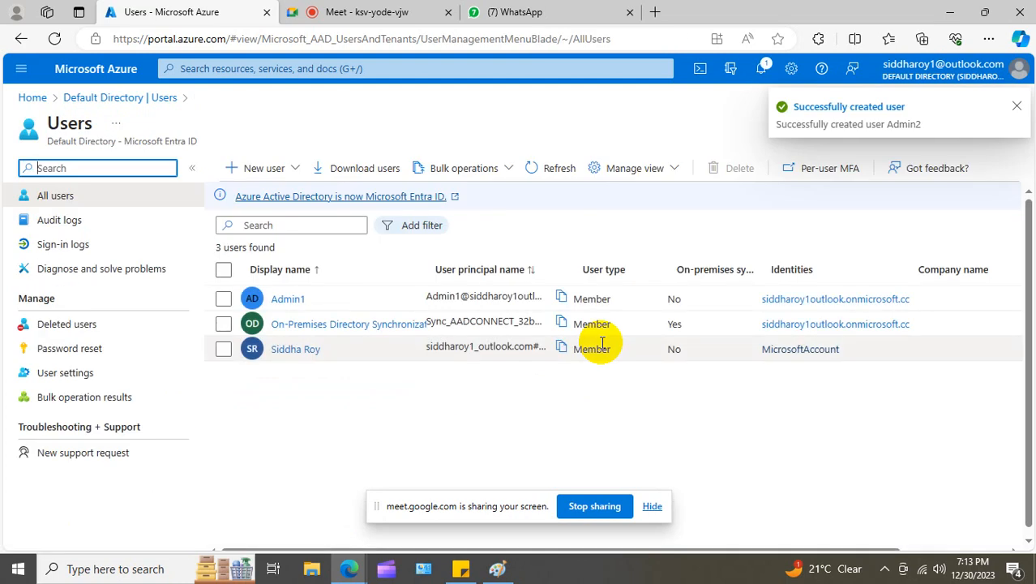
{"action": "left_click", "coordinate": [537, 172]}
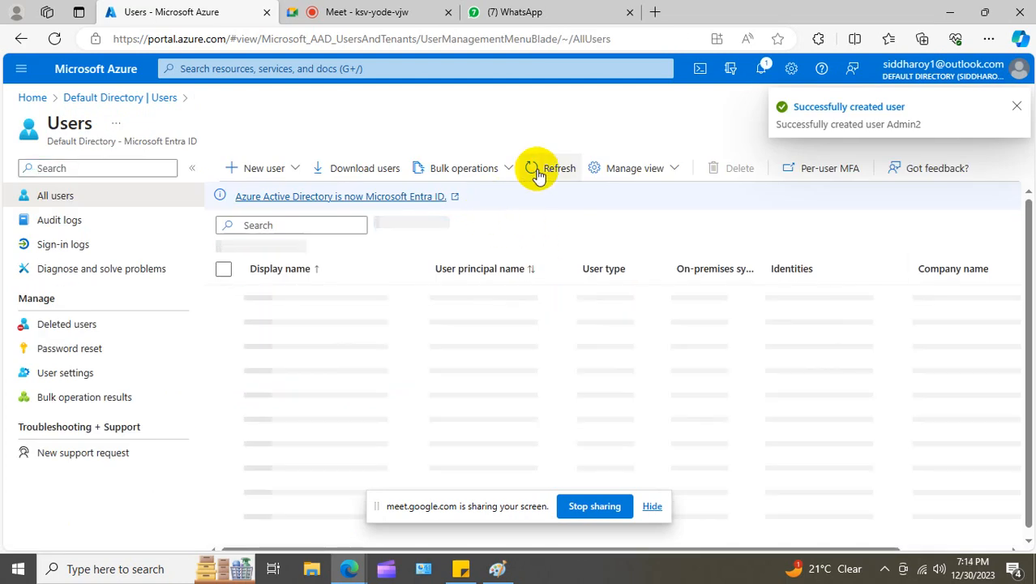
{"action": "left_click", "coordinate": [537, 173]}
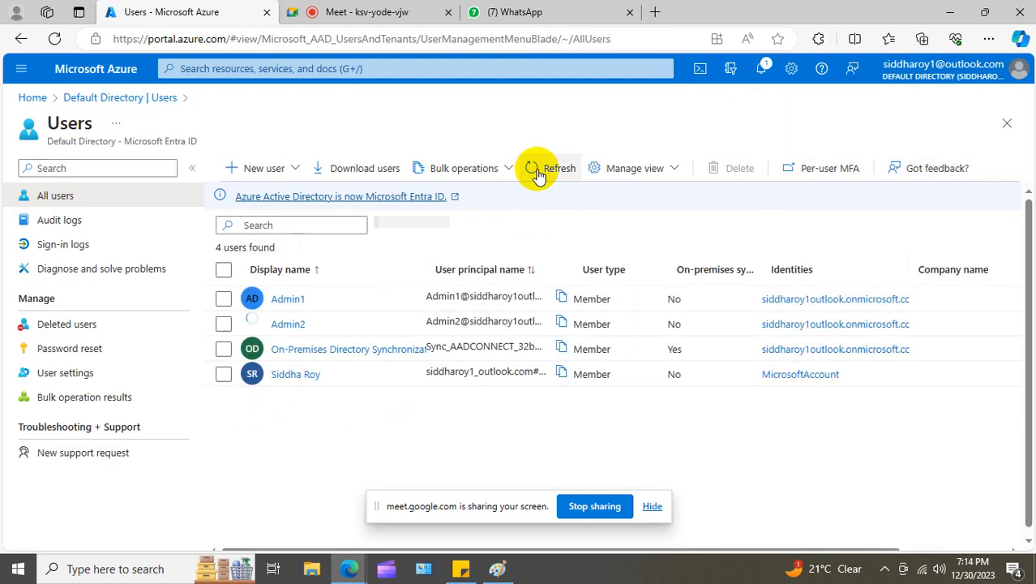
- Find the SSPR_Users group by searching for "ssp" and add Admin1 to it as a member
{"action": "left_click", "coordinate": [293, 298]}
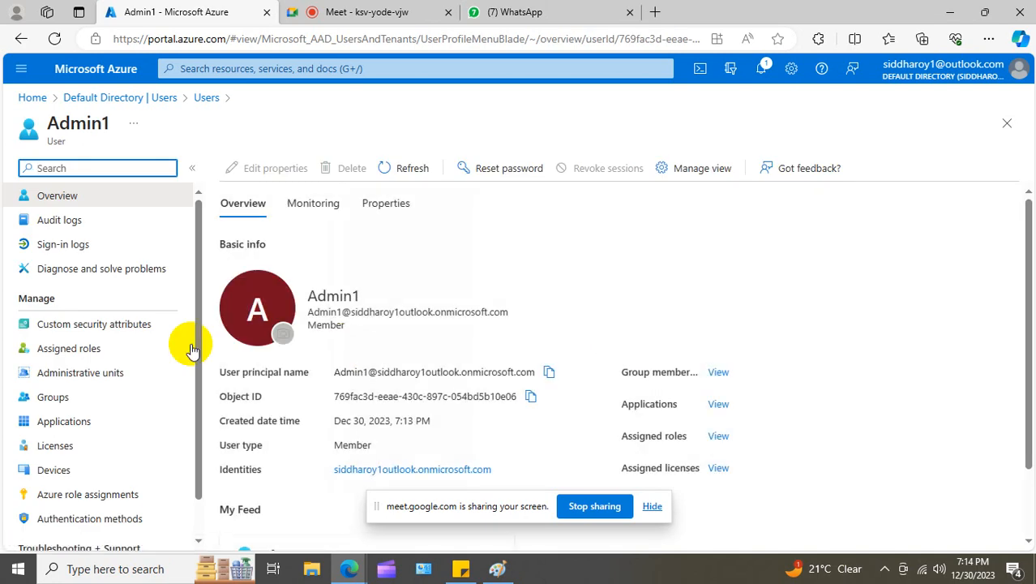
{"action": "left_click", "coordinate": [58, 397]}
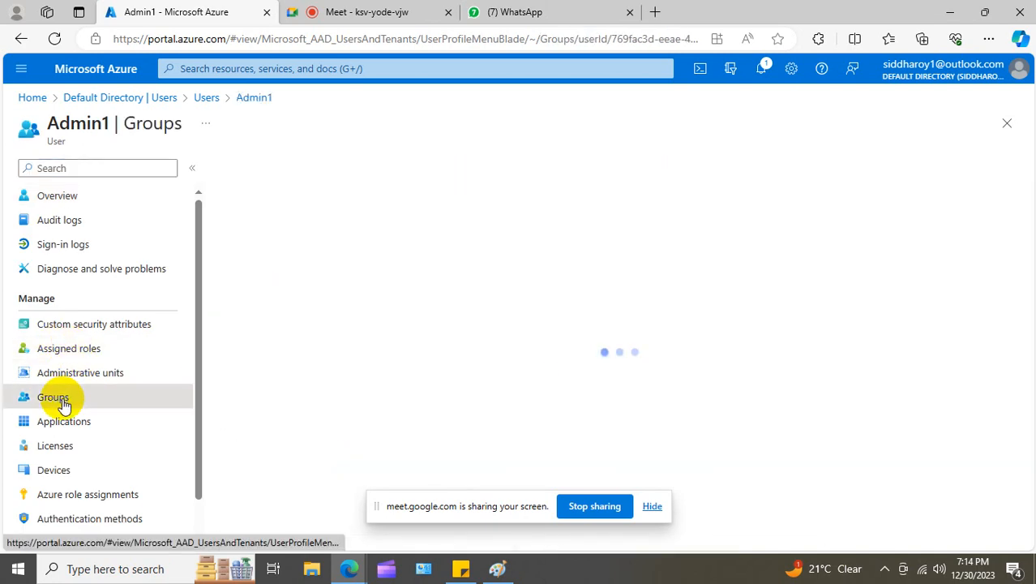
{"action": "left_click", "coordinate": [292, 170]}
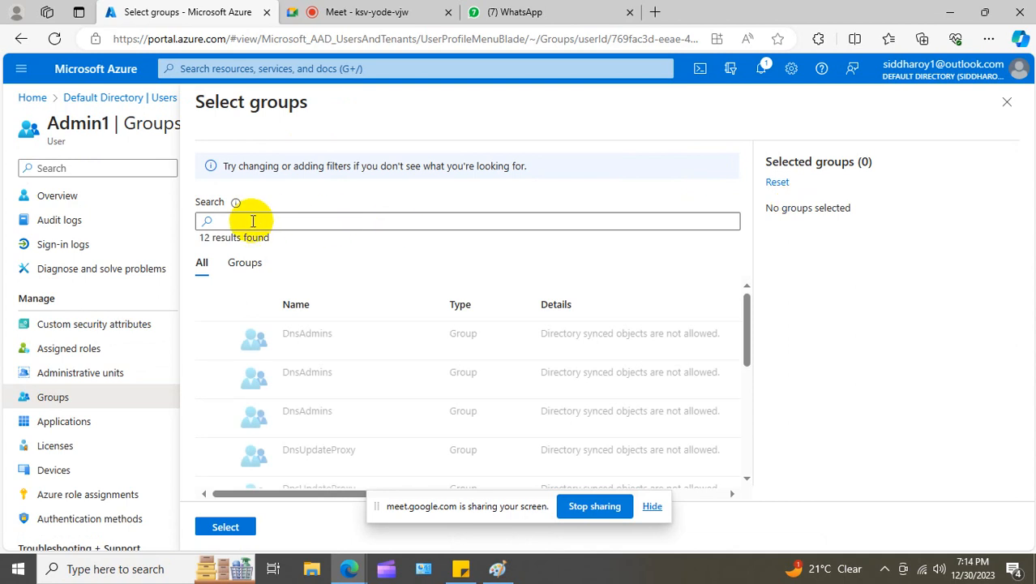
{"action": "left_click", "coordinate": [252, 222]}
{"action": "type", "text": "ssp"}
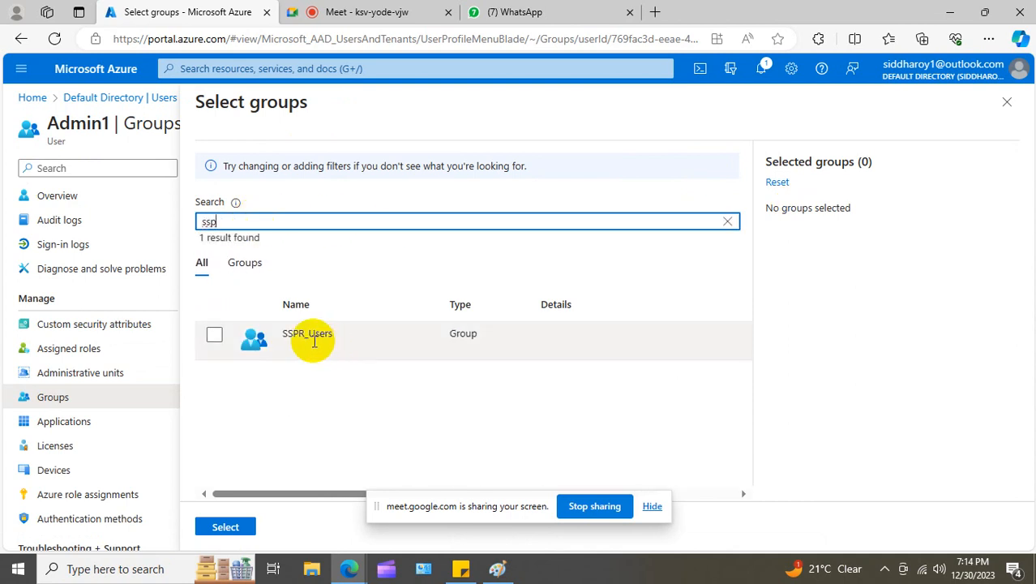
{"action": "left_click", "coordinate": [312, 340]}
{"action": "left_click", "coordinate": [229, 527]}
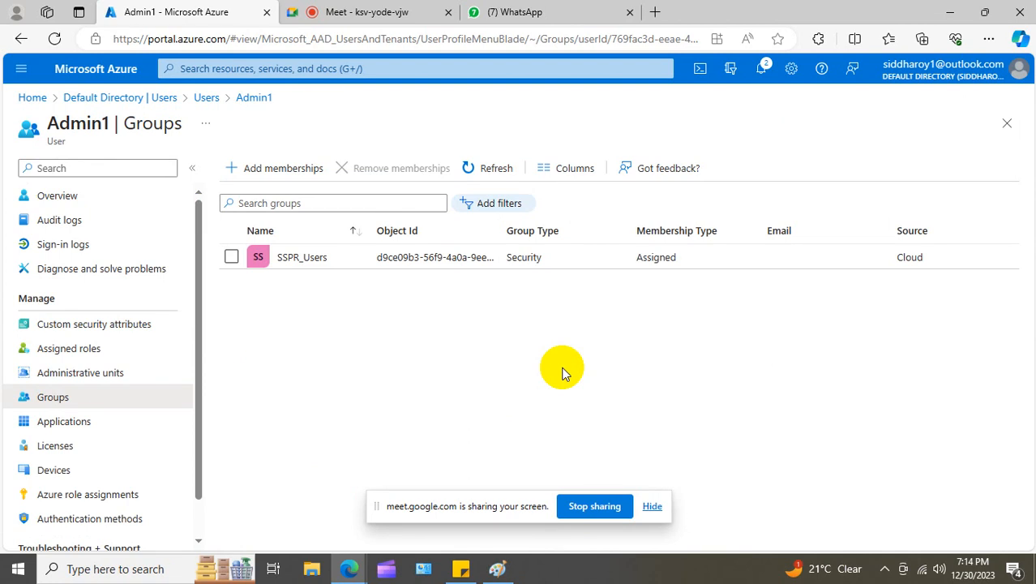
- View Admin1's overview and return to the Default Directory overview
{"action": "left_click", "coordinate": [59, 198]}
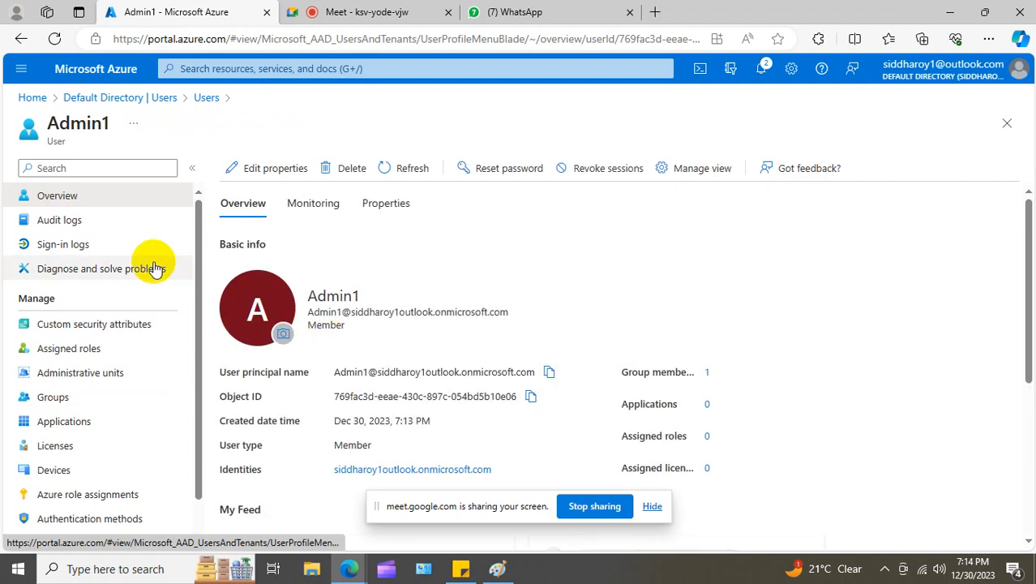
{"action": "left_click", "coordinate": [142, 100]}
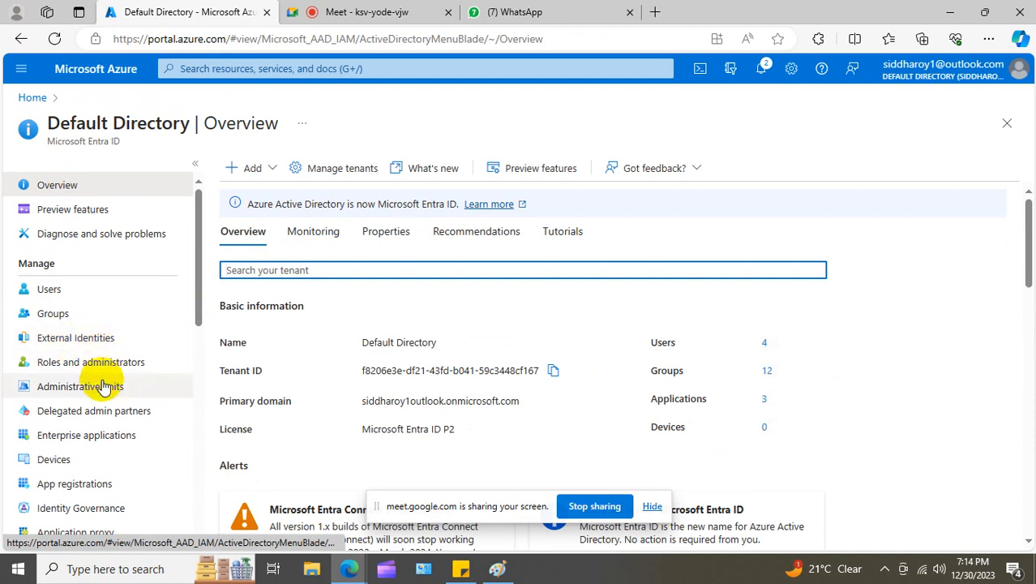
- Review the tenant's licensed products under Licenses, and return to the Default Directory overview
{"action": "left_click_drag", "start_coordinate": [196, 289], "coordinate": [203, 370]}
{"action": "left_click", "coordinate": [67, 378]}
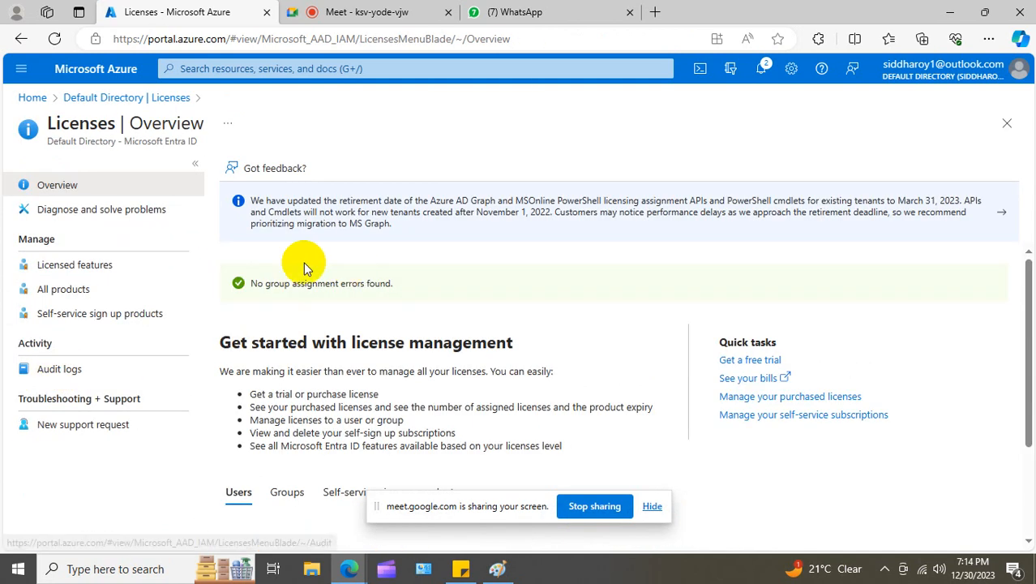
{"action": "left_click", "coordinate": [65, 290]}
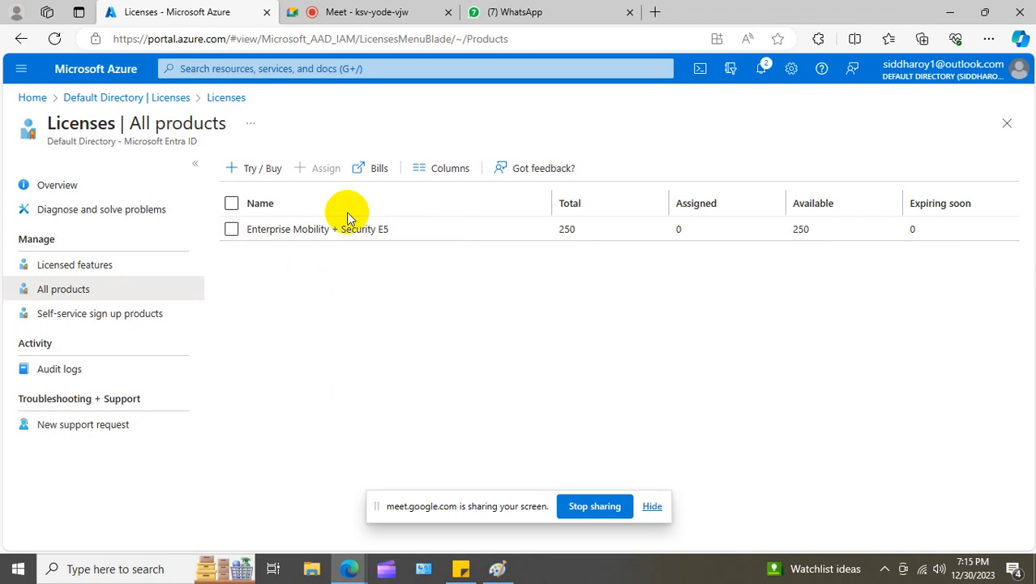
{"action": "left_click", "coordinate": [77, 99]}
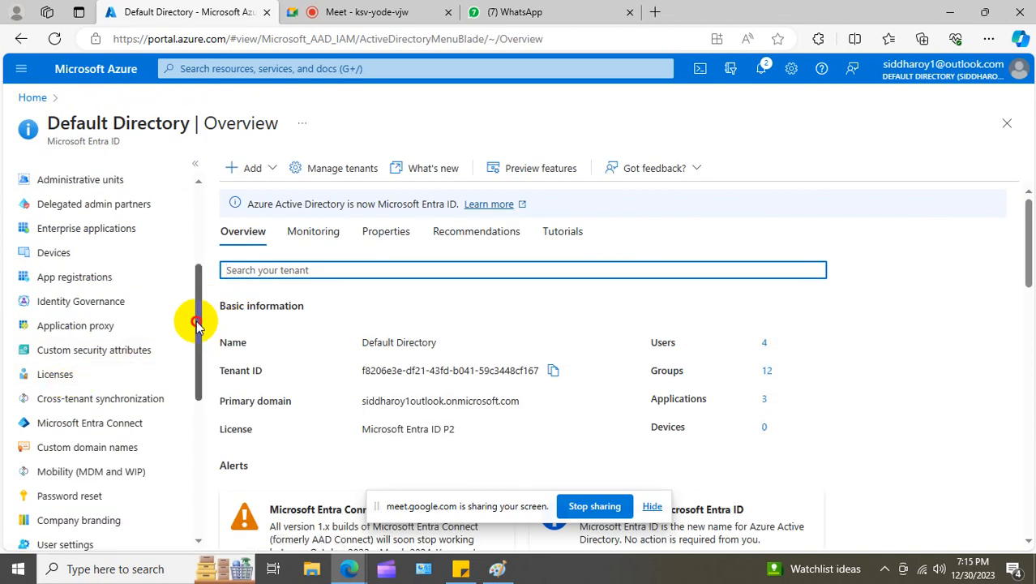
- In the directory's password reset properties, enable self-service password reset for All users and save the policy
{"action": "left_click_drag", "start_coordinate": [199, 324], "coordinate": [198, 371]}
{"action": "left_click", "coordinate": [81, 363]}
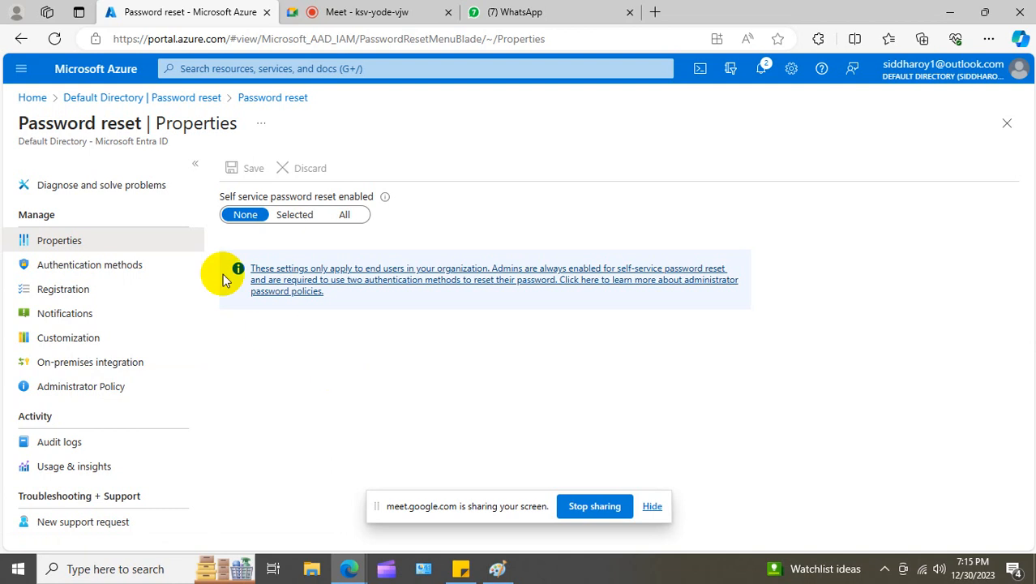
{"action": "left_click", "coordinate": [355, 219]}
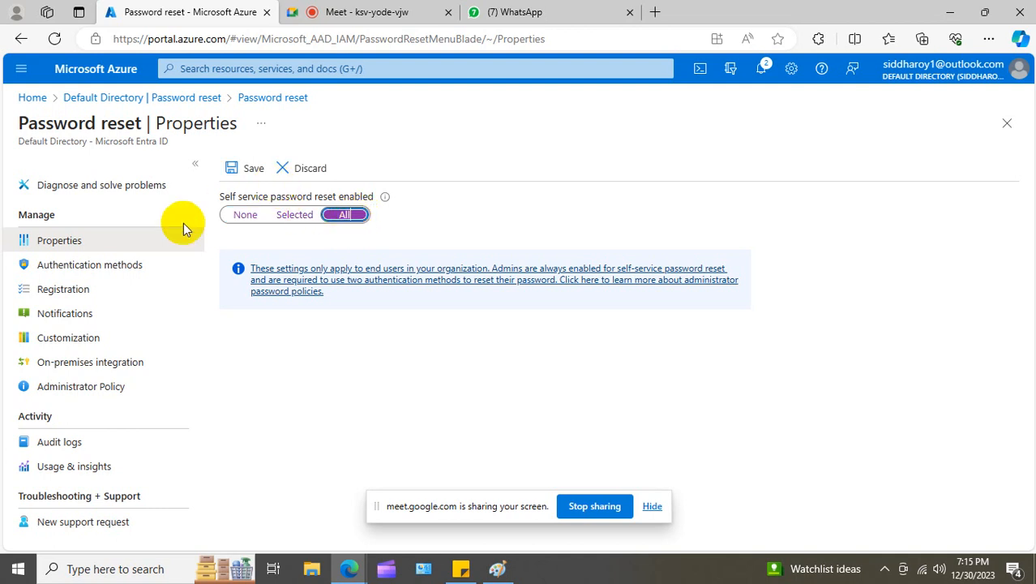
{"action": "left_click", "coordinate": [118, 270]}
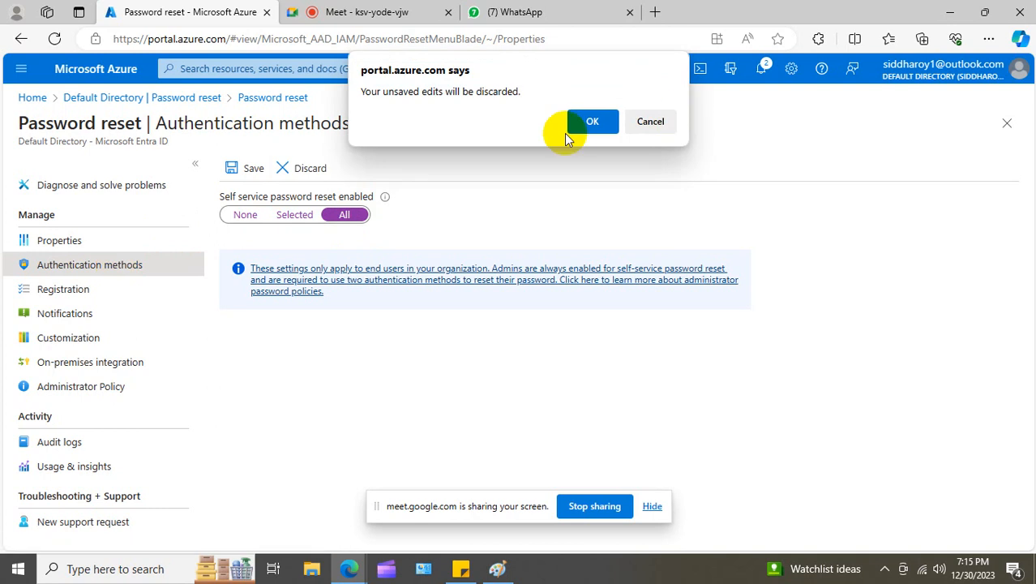
{"action": "left_click", "coordinate": [645, 131]}
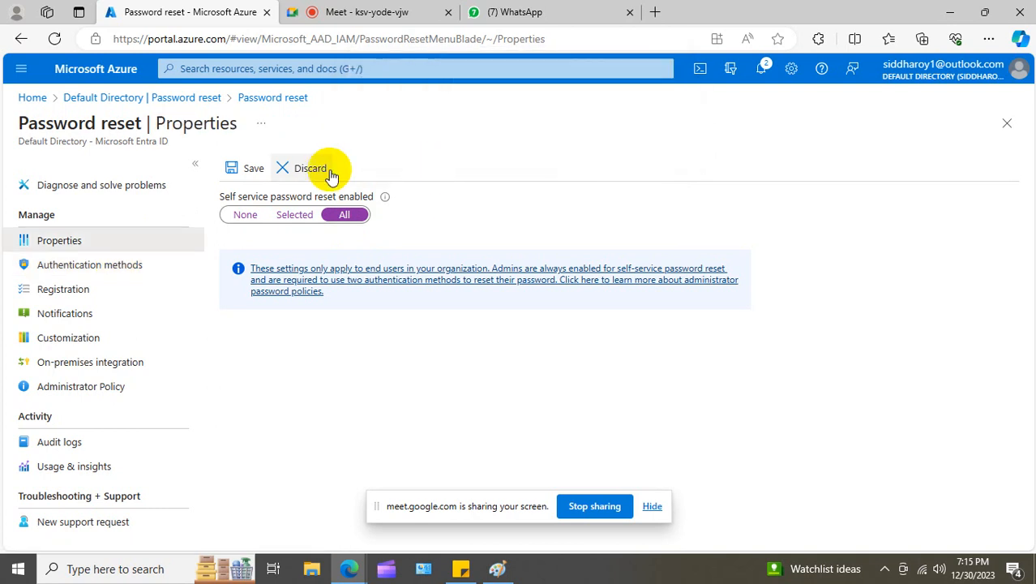
{"action": "left_click", "coordinate": [253, 168]}
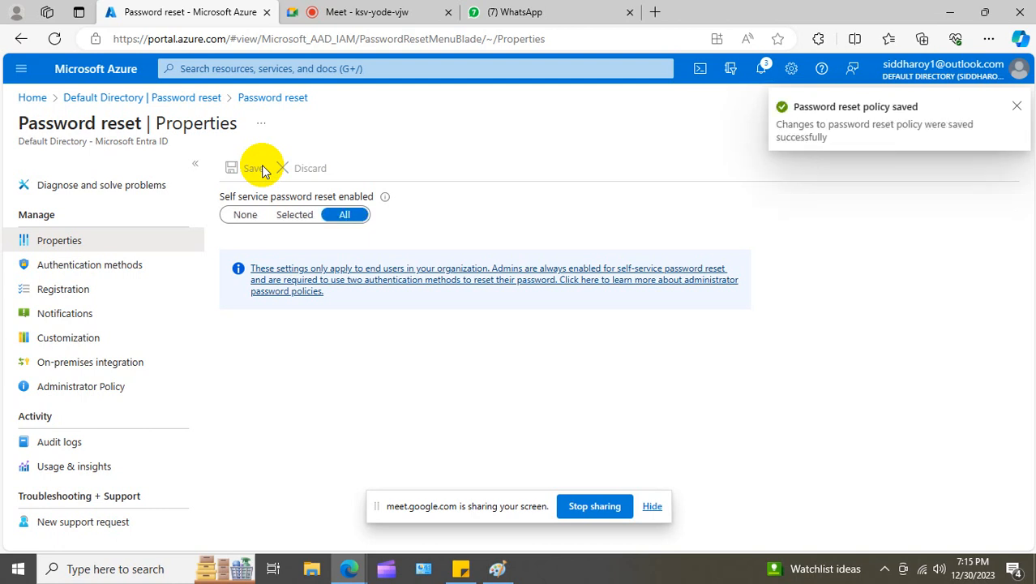
- Limit self-service password reset to the SSPR_Users group, found by searching for "sspr", and save the policy
{"action": "left_click", "coordinate": [294, 217]}
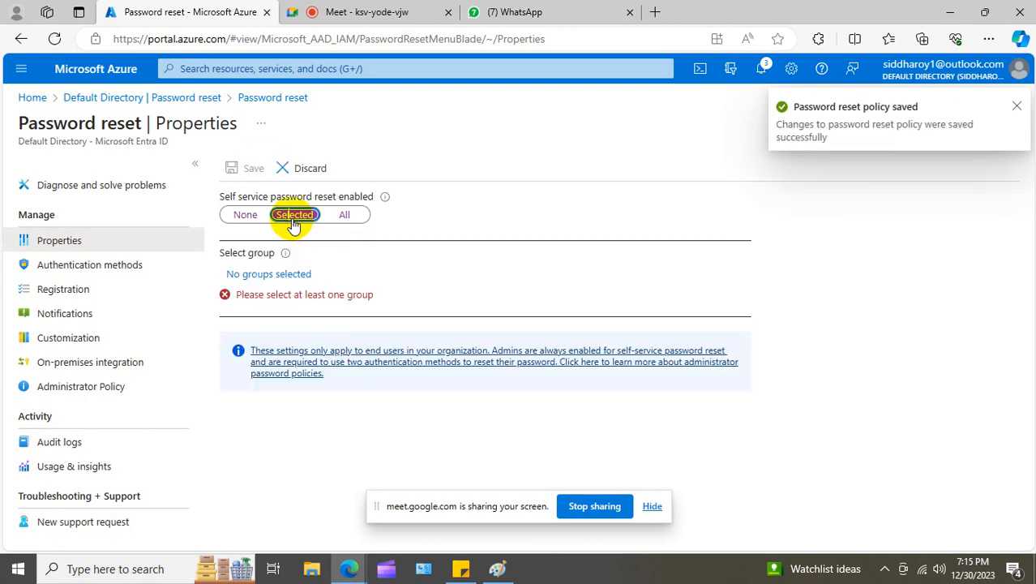
{"action": "left_click", "coordinate": [265, 273]}
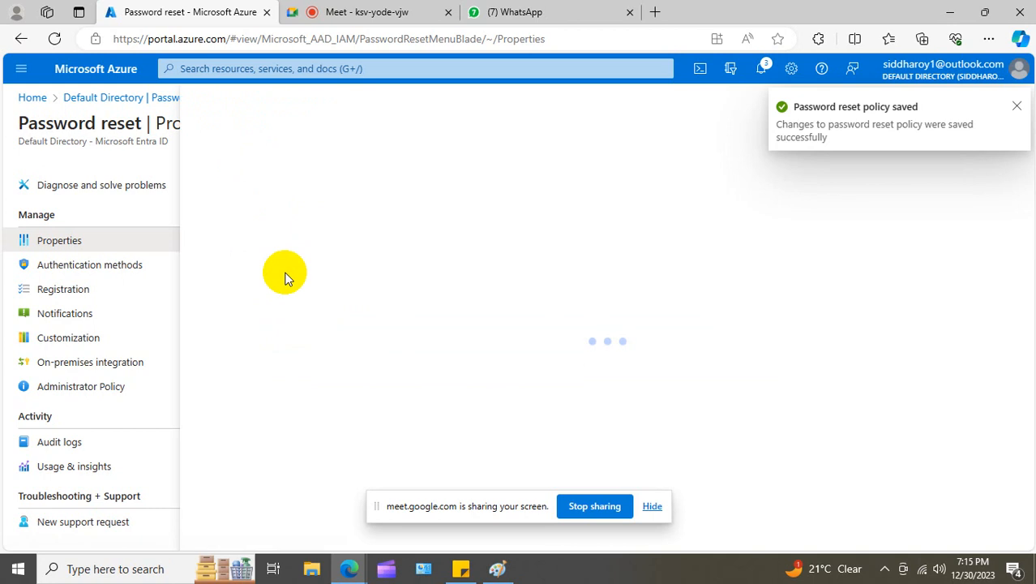
{"action": "left_click", "coordinate": [270, 217]}
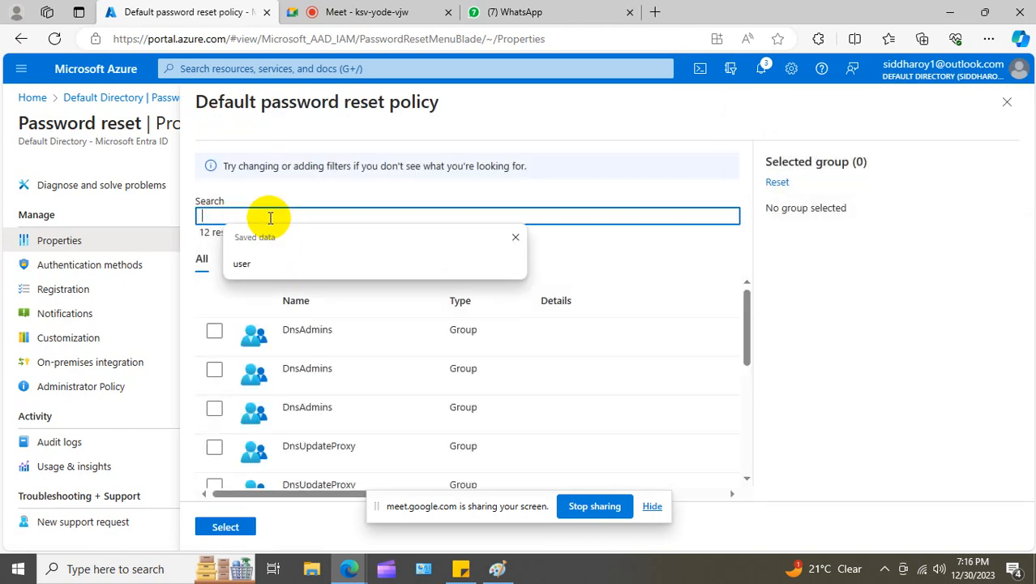
{"action": "type", "text": "sspr"}
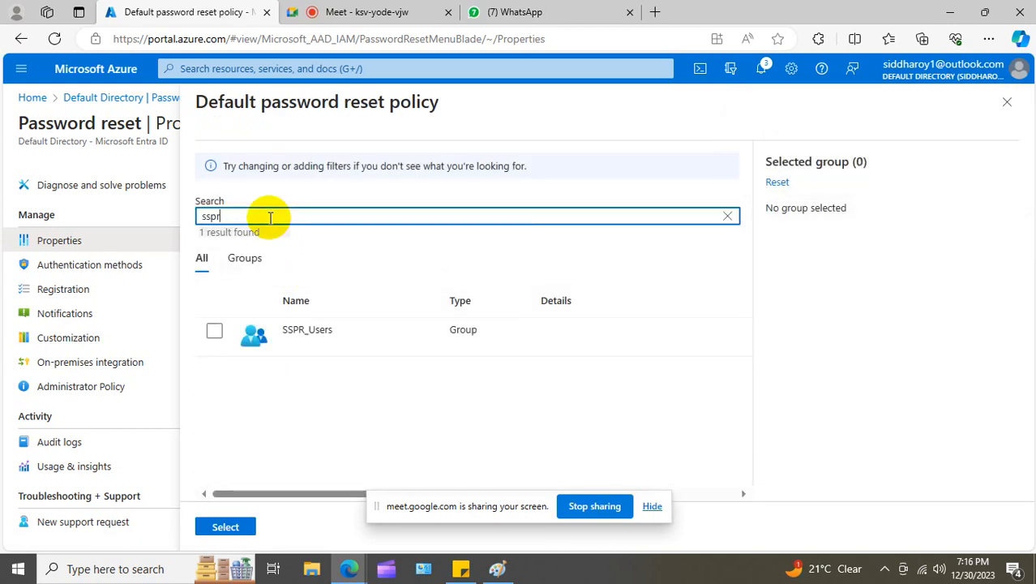
{"action": "left_click", "coordinate": [214, 331]}
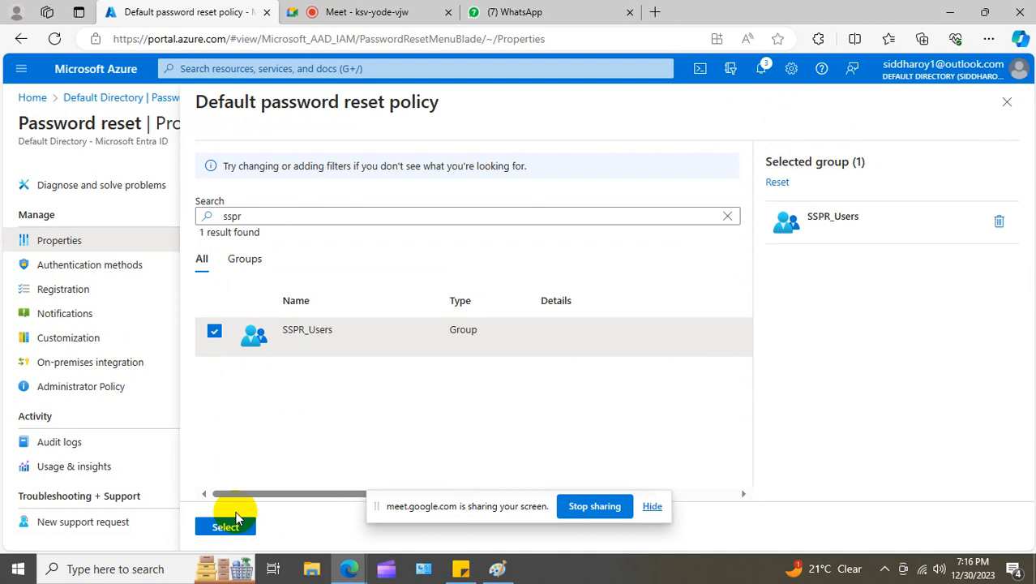
{"action": "left_click", "coordinate": [226, 527]}
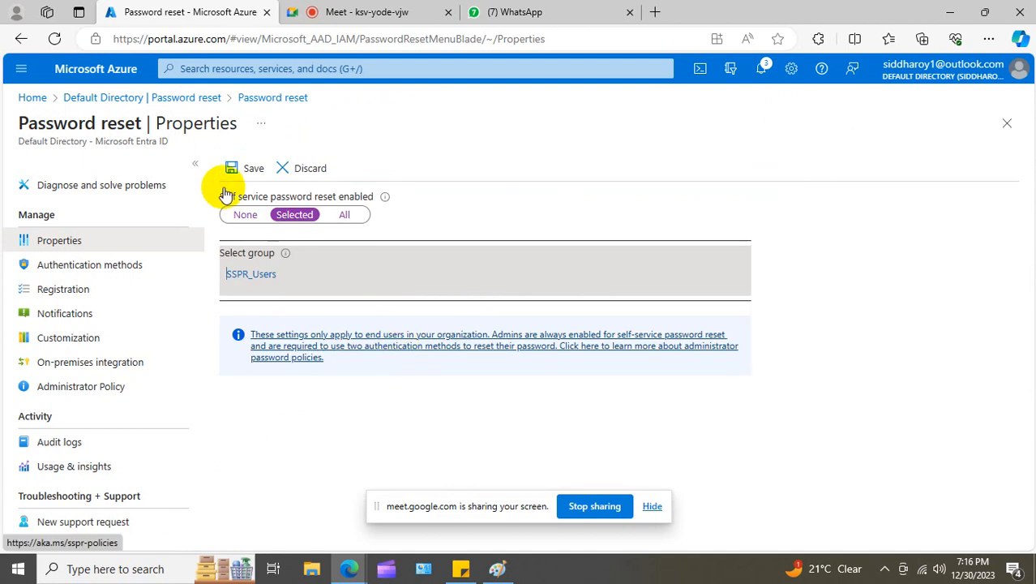
{"action": "left_click", "coordinate": [254, 169]}
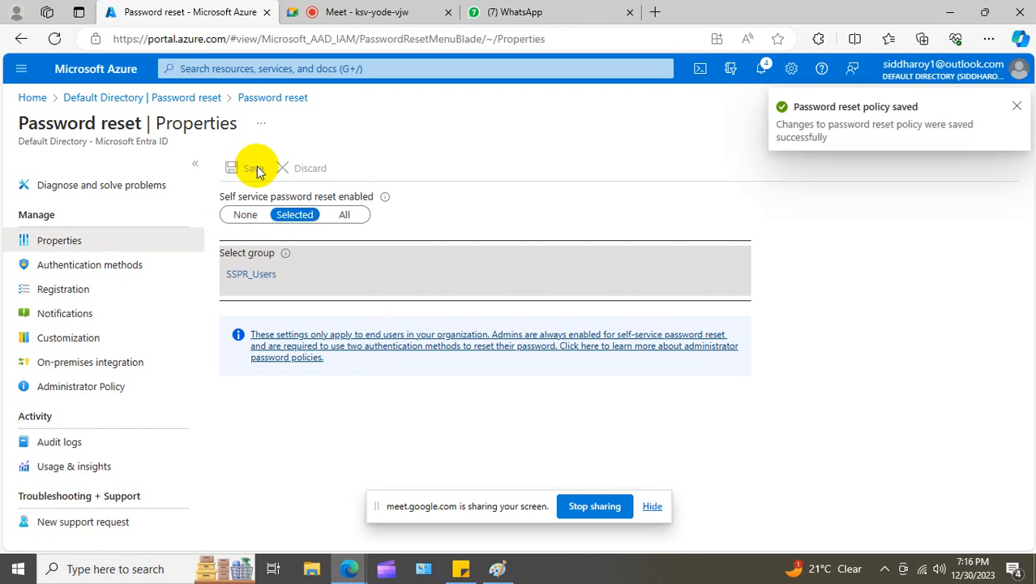
- In the password reset authentication methods, require 2 methods to reset, disable Email and enable Security questions
{"action": "left_click", "coordinate": [102, 277]}
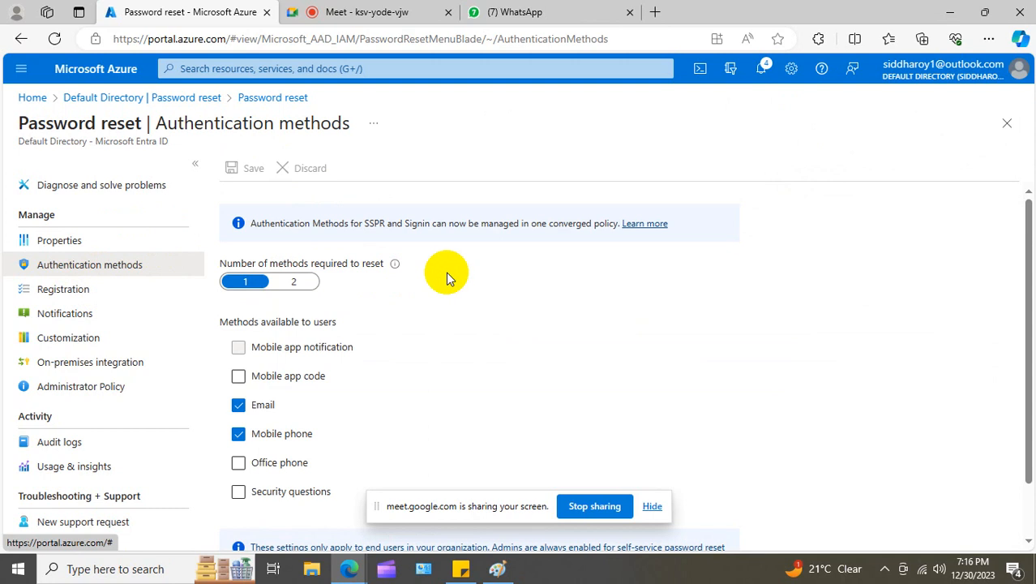
{"action": "left_click", "coordinate": [295, 282]}
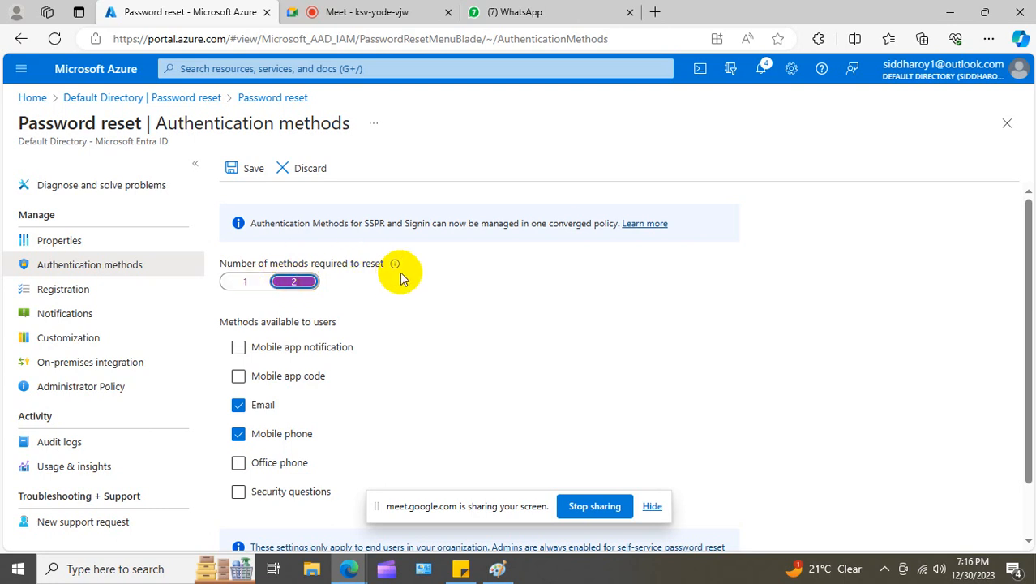
{"action": "mouse_move", "coordinate": [397, 268]}
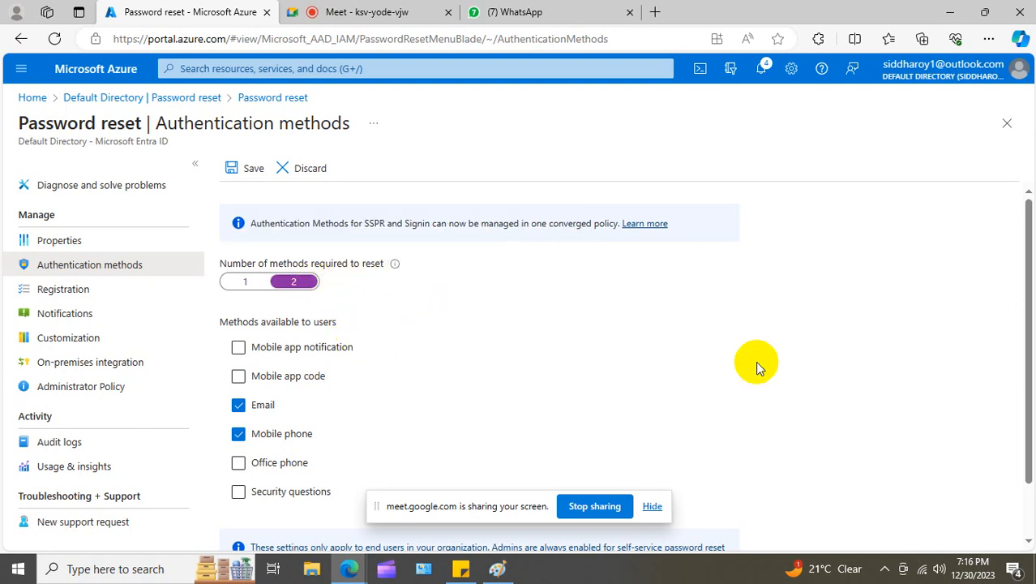
{"action": "left_click_drag", "start_coordinate": [1026, 280], "coordinate": [1031, 318]}
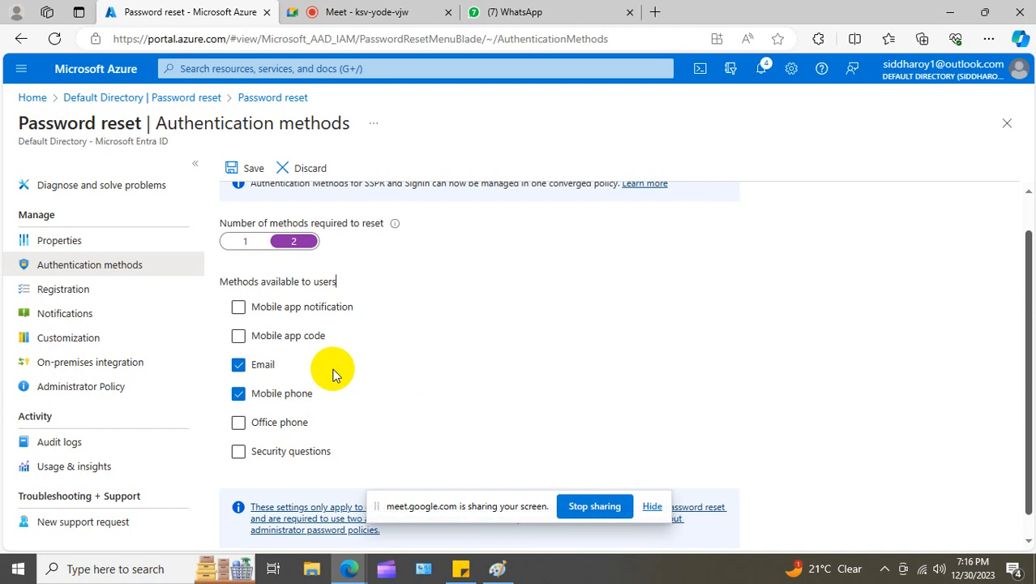
{"action": "left_click", "coordinate": [239, 365]}
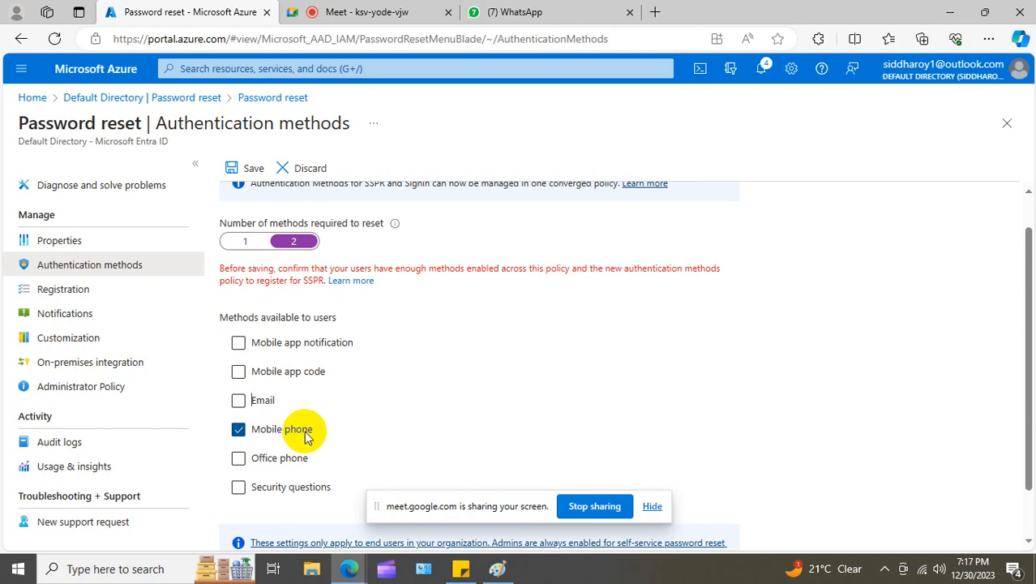
{"action": "left_click", "coordinate": [238, 487]}
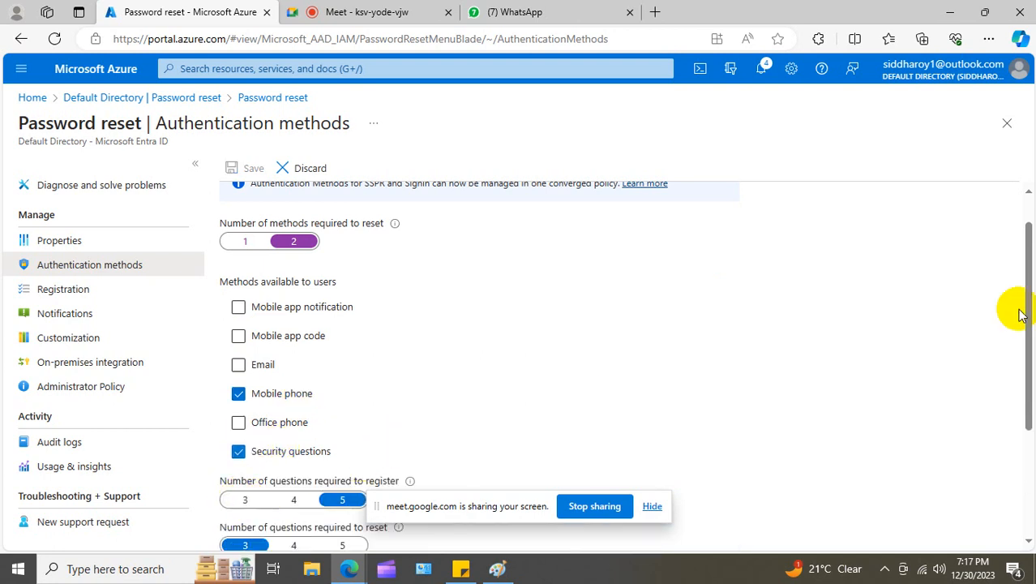
- Set both the number of security questions required to register and the number required to reset to 3
{"action": "left_click_drag", "start_coordinate": [1026, 253], "coordinate": [1012, 347]}
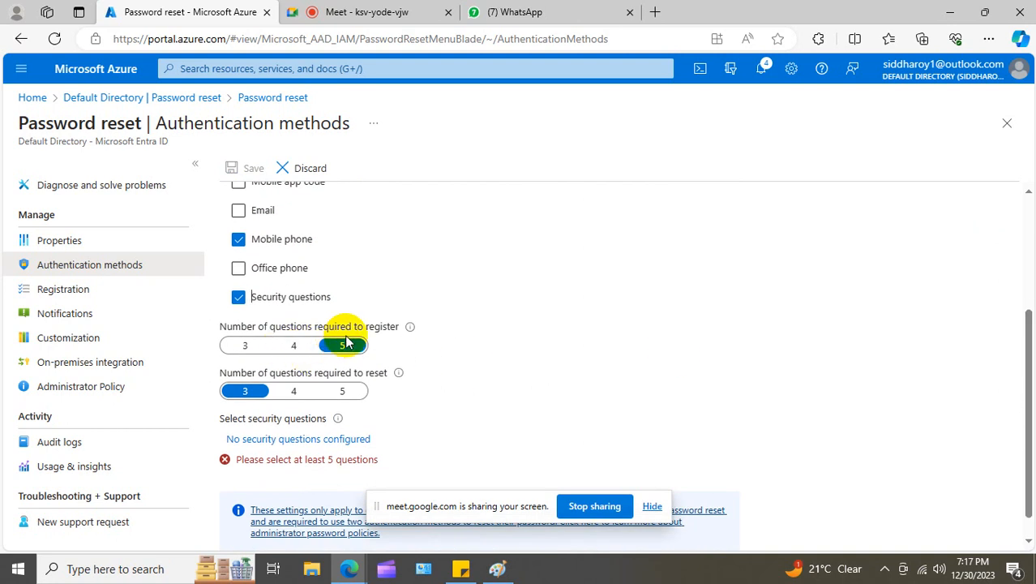
{"action": "left_click", "coordinate": [255, 347]}
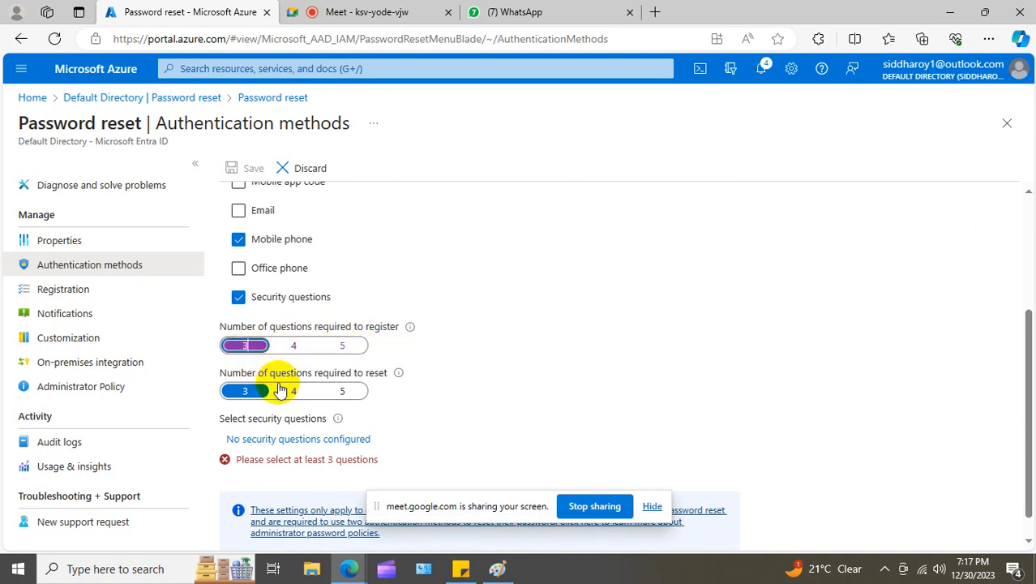
{"action": "left_click", "coordinate": [244, 395]}
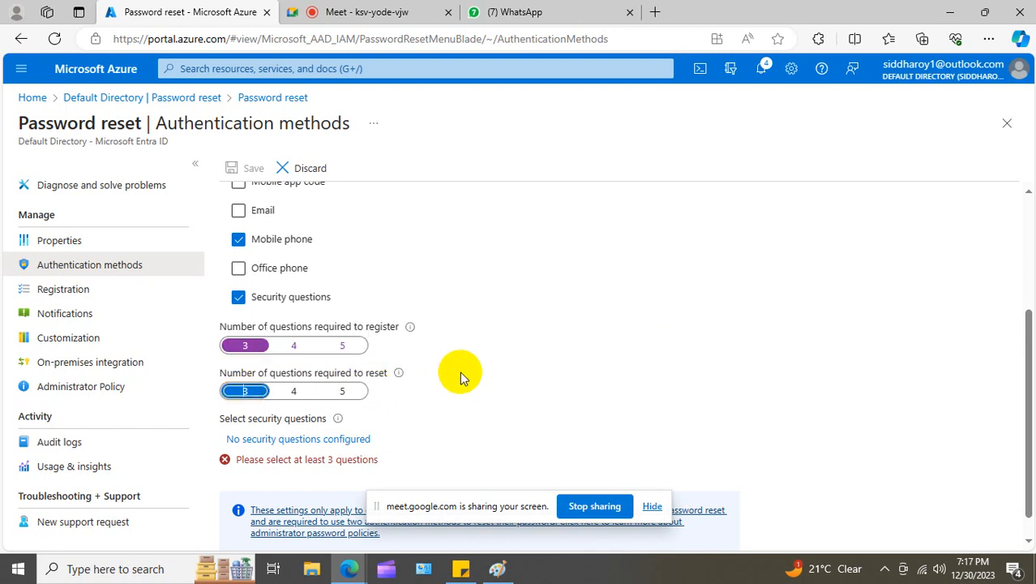
- Add the predefined security questions about the cities where the first spouse/partner was met, the parents met and the father was born
{"action": "left_click_drag", "start_coordinate": [1029, 316], "coordinate": [1018, 367]}
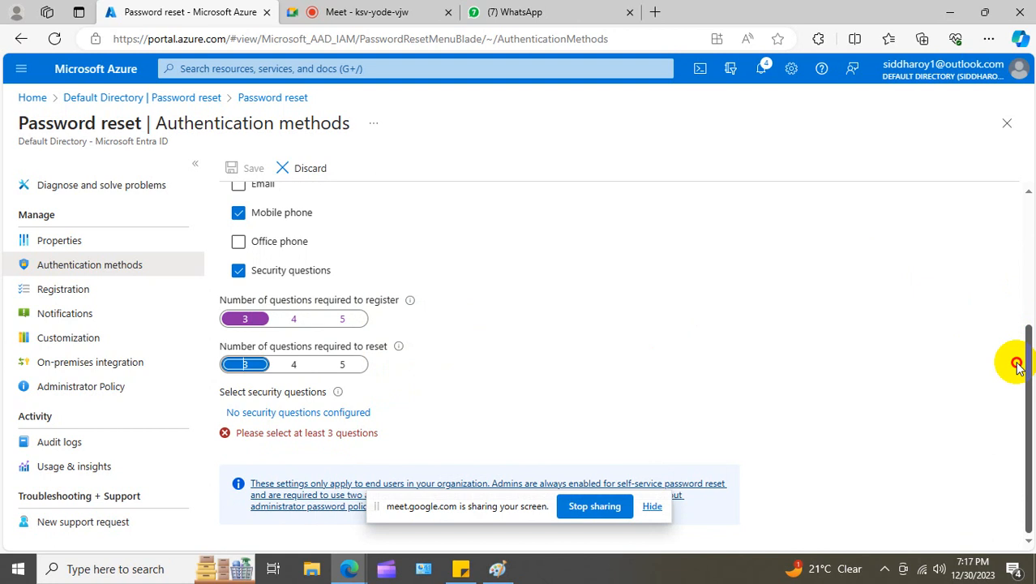
{"action": "left_click", "coordinate": [326, 412]}
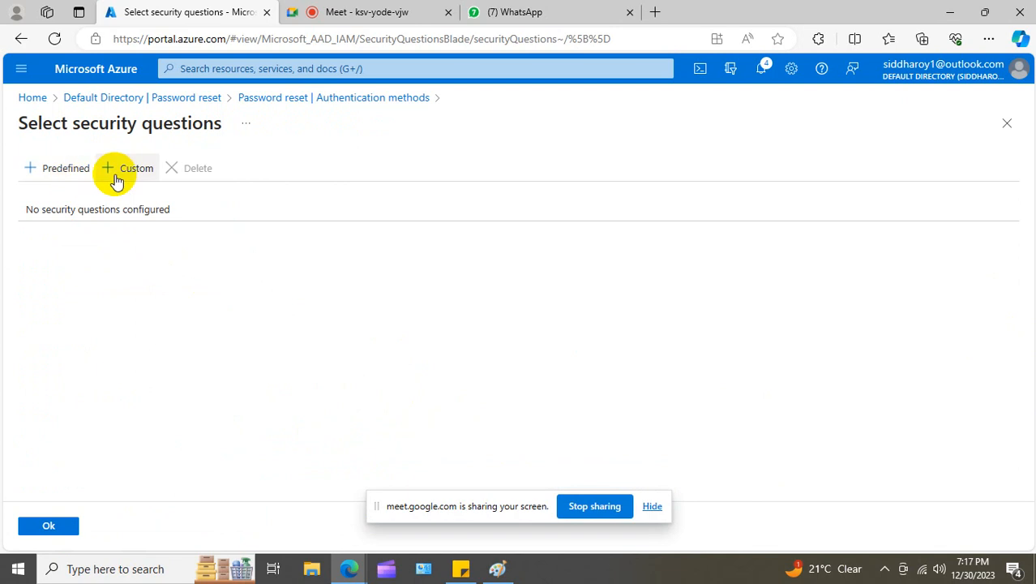
{"action": "left_click", "coordinate": [72, 178]}
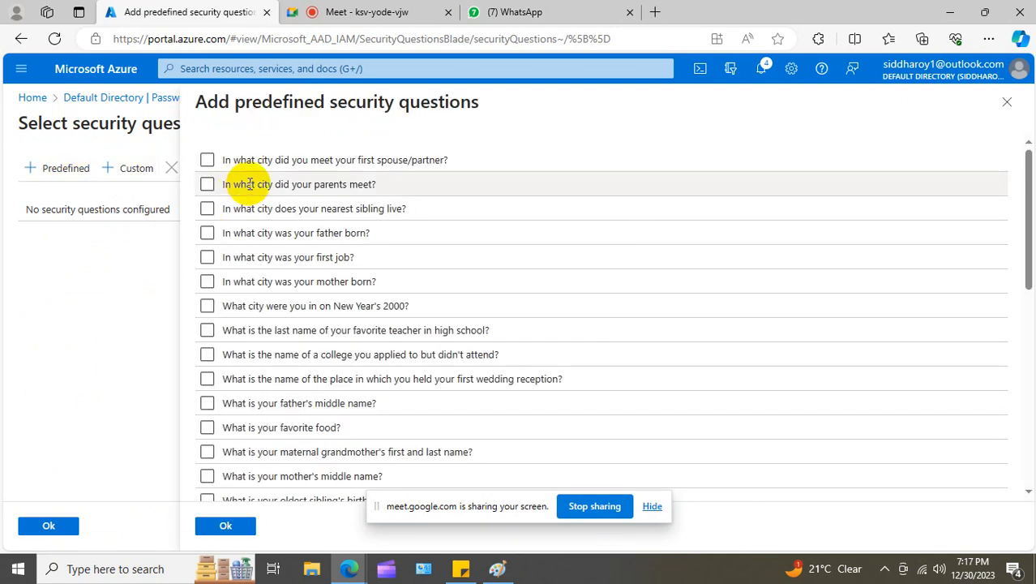
{"action": "left_click", "coordinate": [208, 160]}
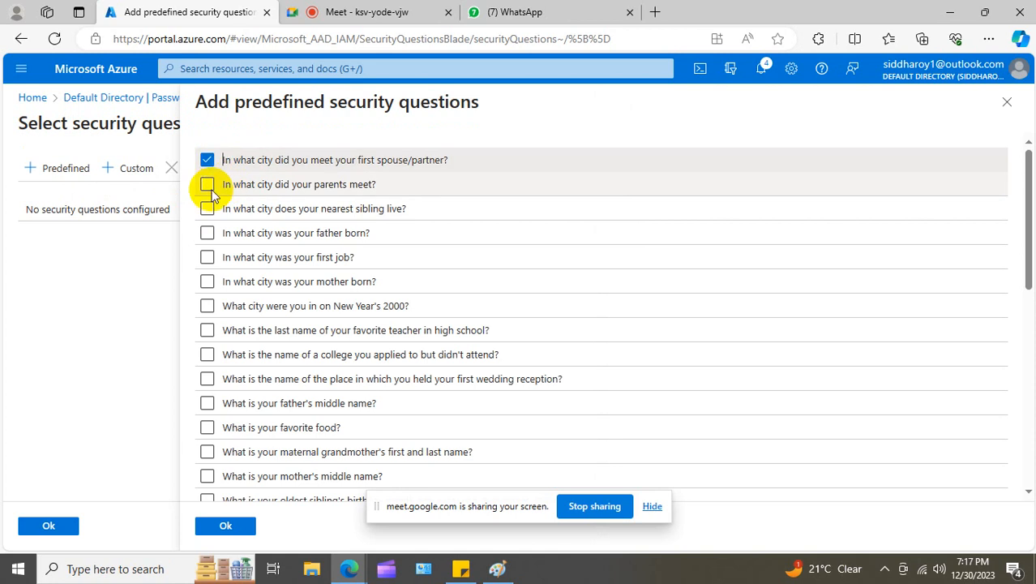
{"action": "left_click", "coordinate": [208, 186]}
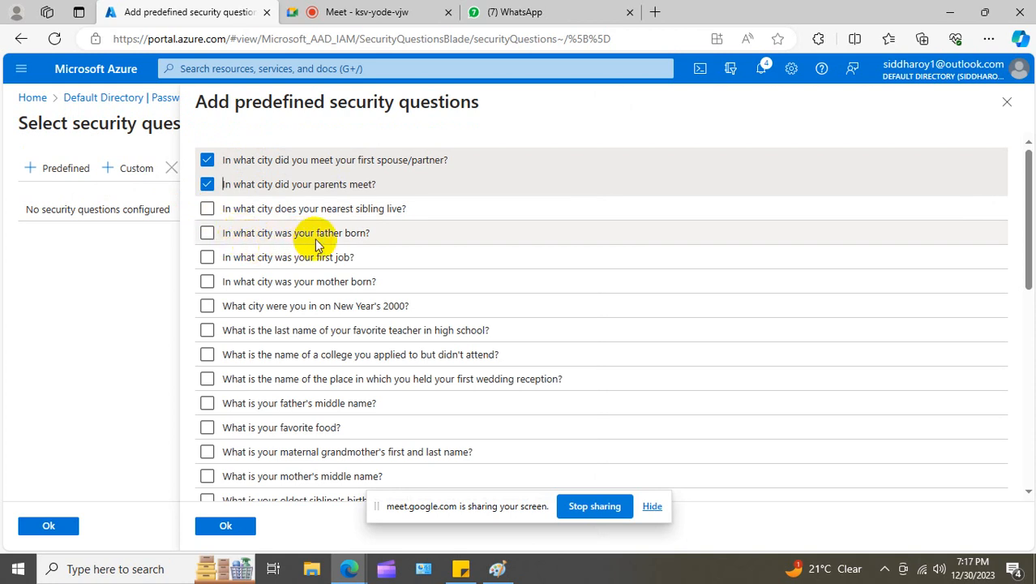
{"action": "left_click", "coordinate": [224, 235]}
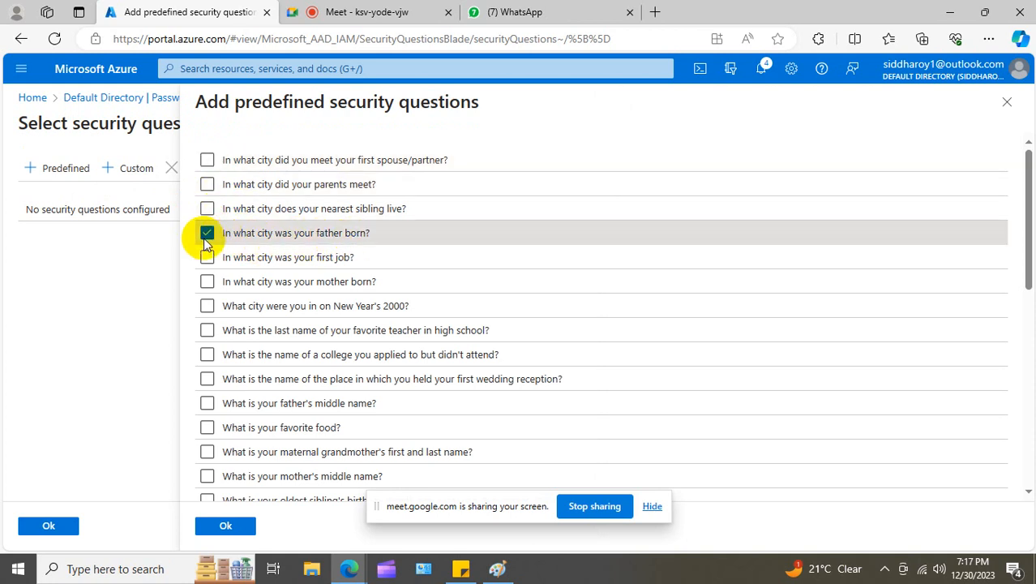
{"action": "left_click", "coordinate": [207, 160]}
{"action": "left_click", "coordinate": [206, 184]}
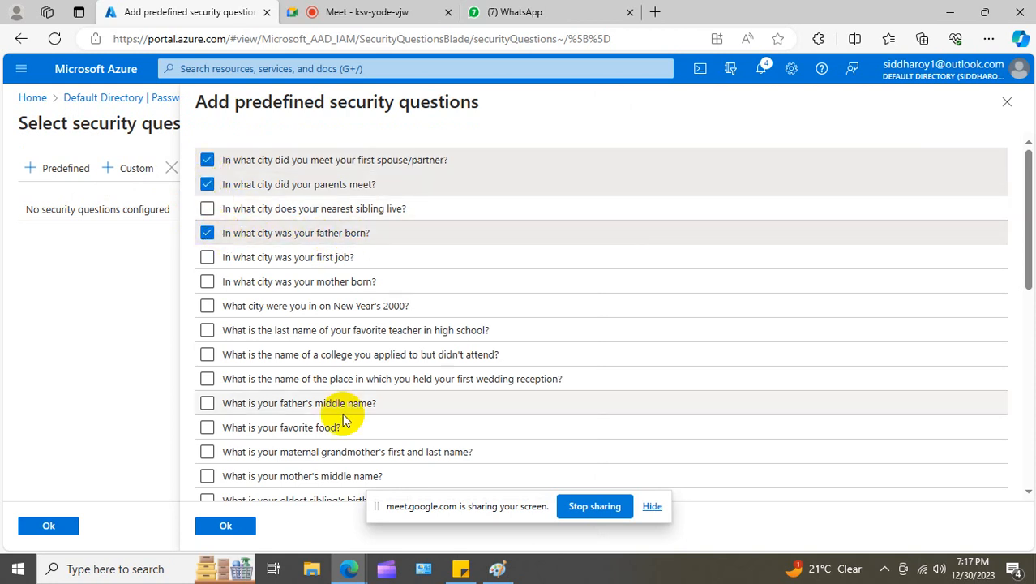
{"action": "left_click", "coordinate": [237, 525]}
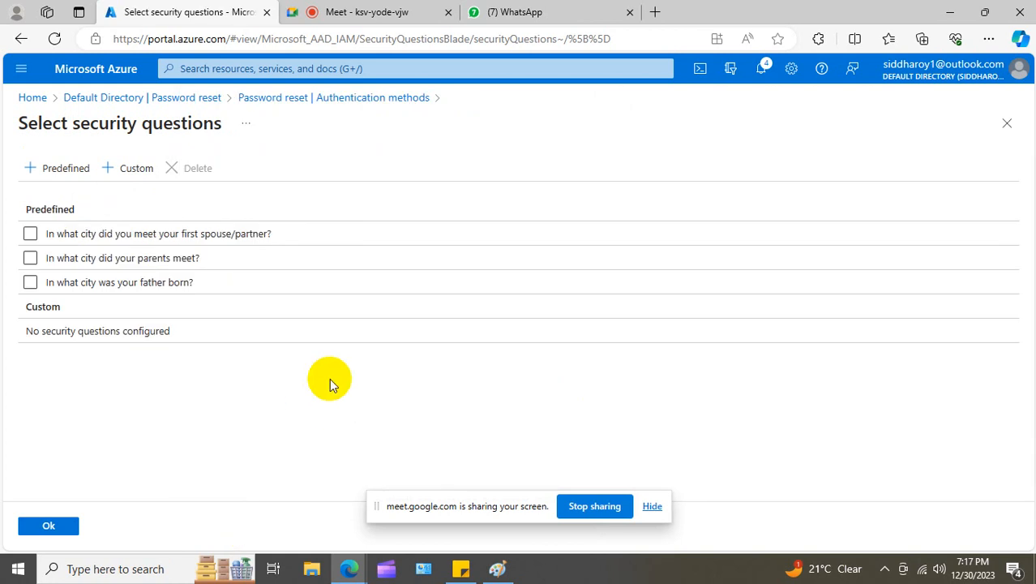
- Mark all three predefined security questions and confirm the selection for the authentication methods
{"action": "left_click", "coordinate": [30, 233]}
{"action": "left_click", "coordinate": [30, 258]}
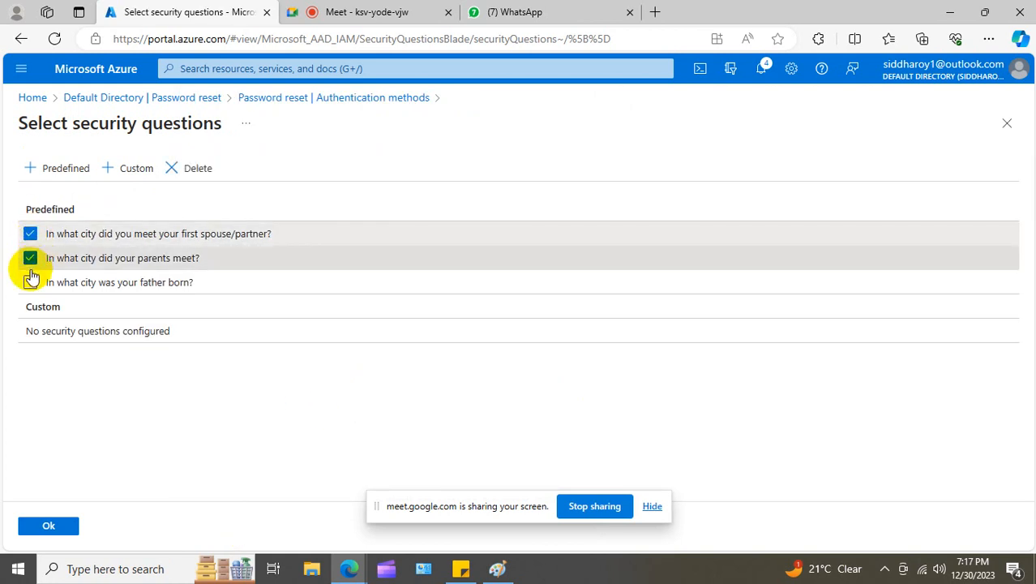
{"action": "left_click", "coordinate": [30, 282]}
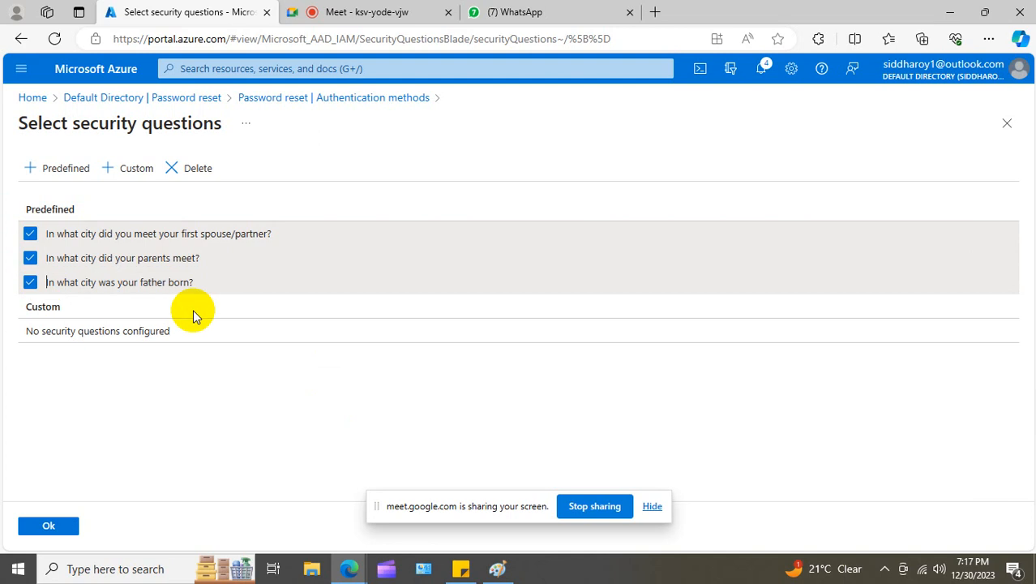
{"action": "left_click", "coordinate": [48, 526]}
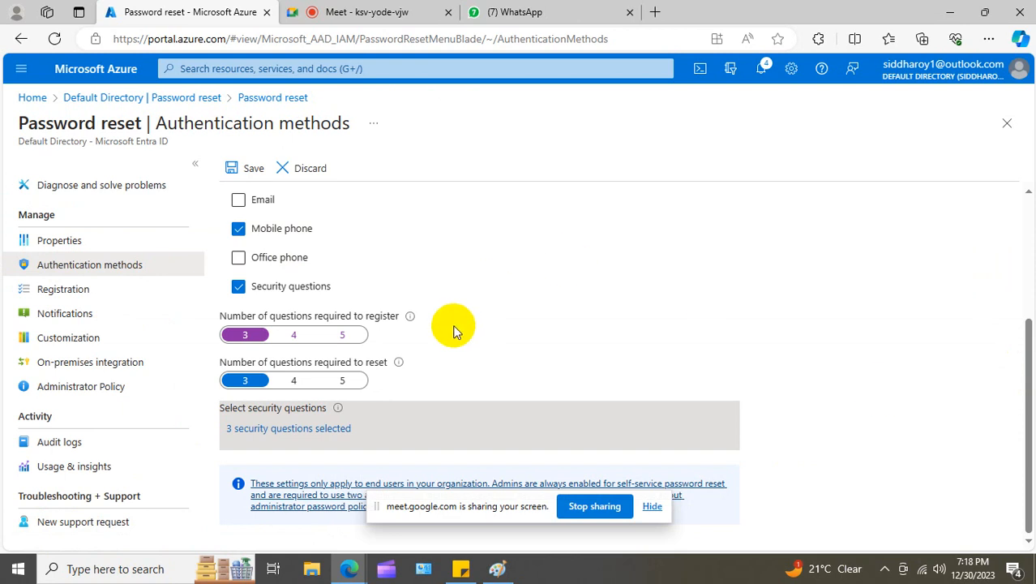
- Save the authentication method settings and reopen the directory's password reset properties
{"action": "left_click", "coordinate": [258, 174]}
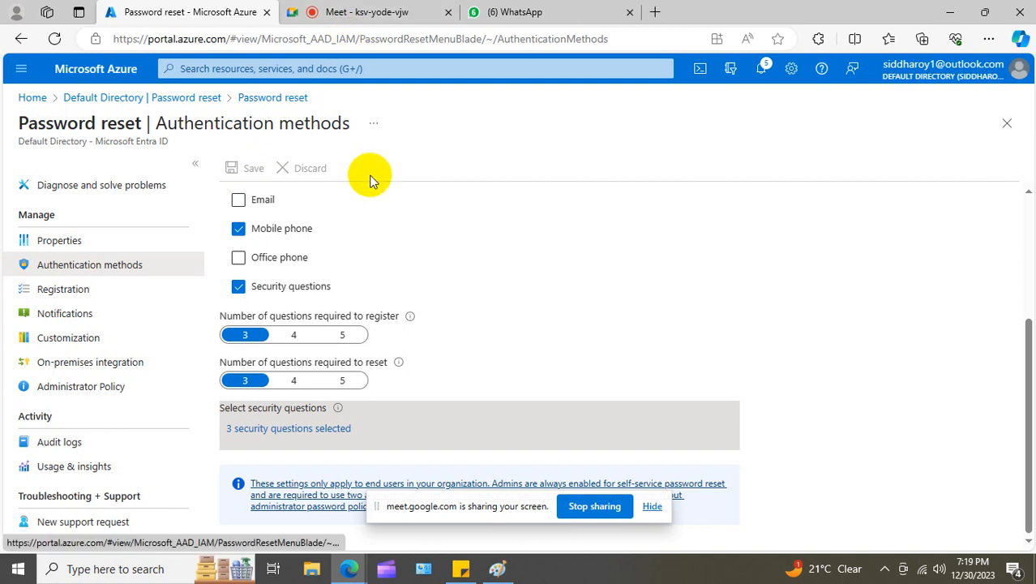
{"action": "left_click", "coordinate": [185, 97]}
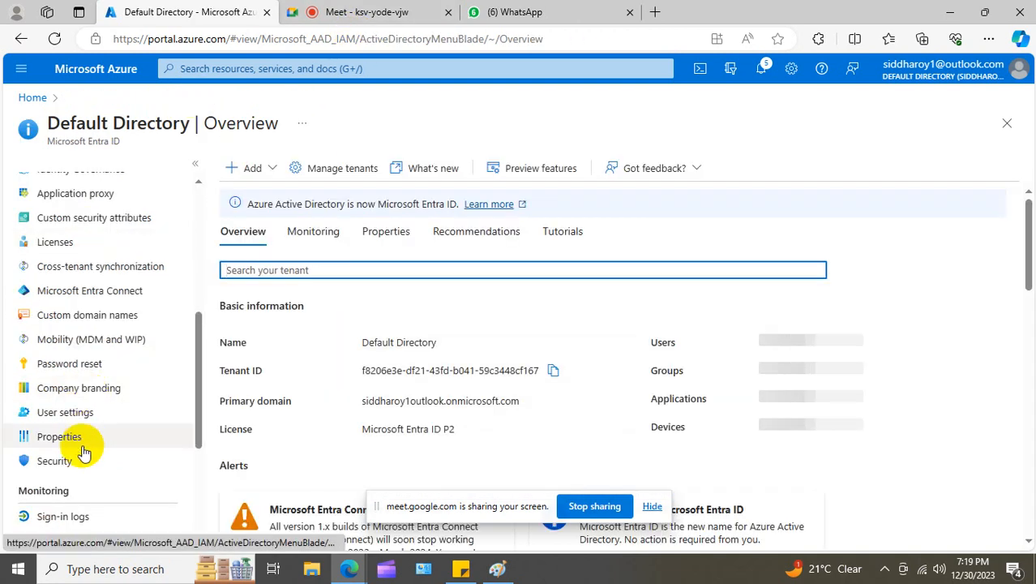
{"action": "left_click", "coordinate": [85, 363]}
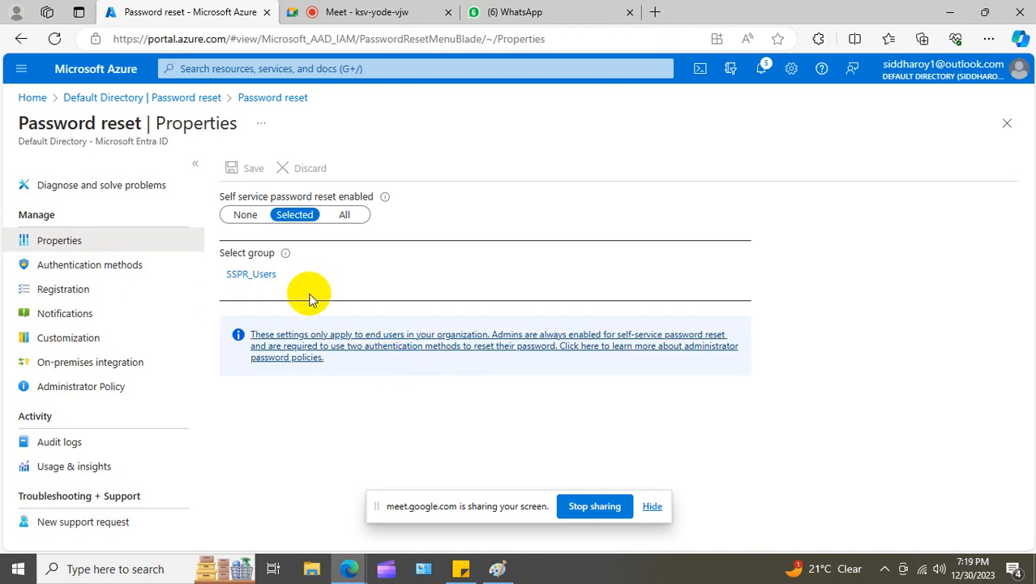
- Review the password reset settings for notifications, customization, on-premises integration and administrator policy
{"action": "left_click", "coordinate": [85, 314]}
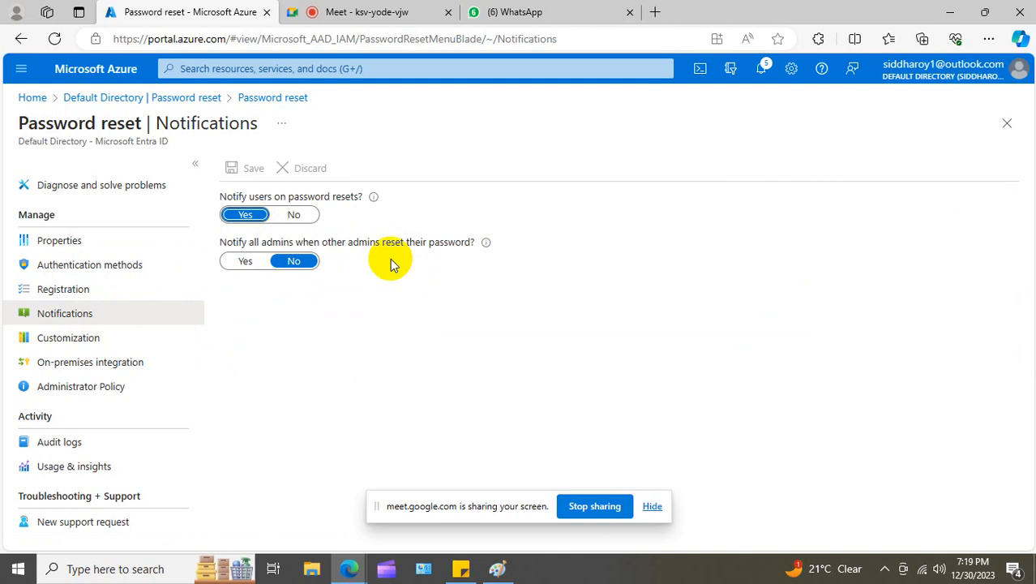
{"action": "left_click", "coordinate": [95, 346]}
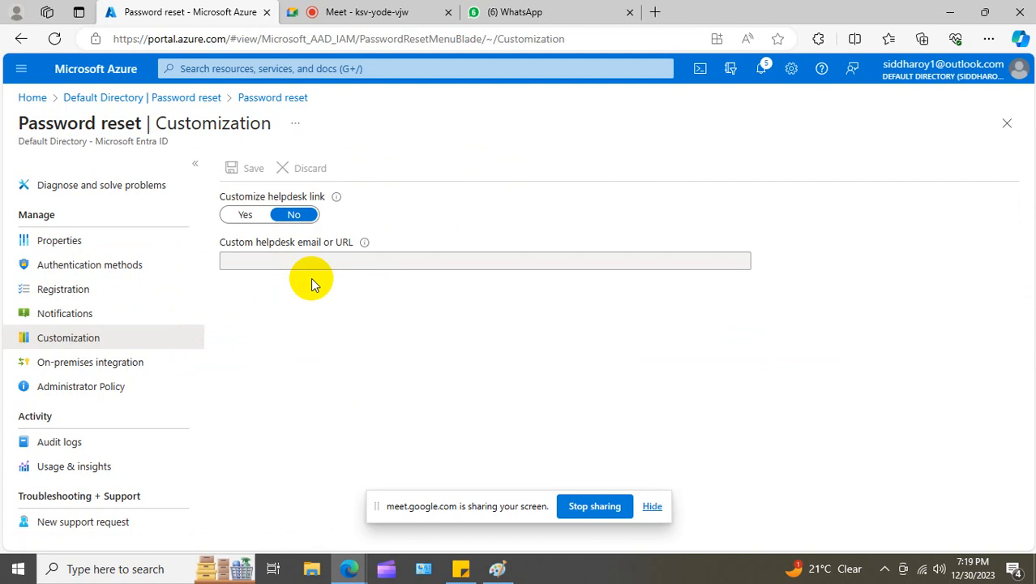
{"action": "left_click", "coordinate": [109, 362]}
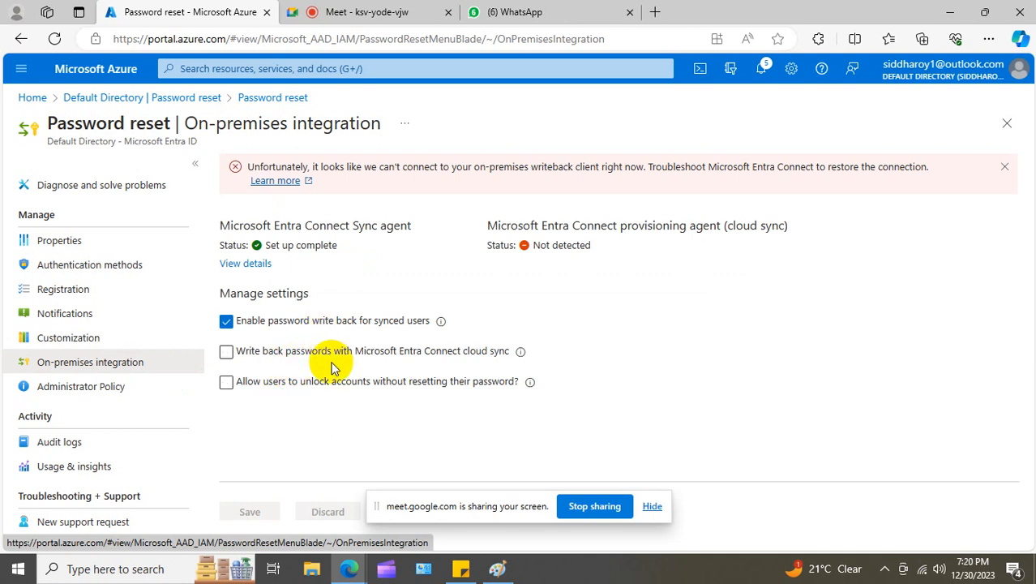
{"action": "left_click", "coordinate": [111, 387]}
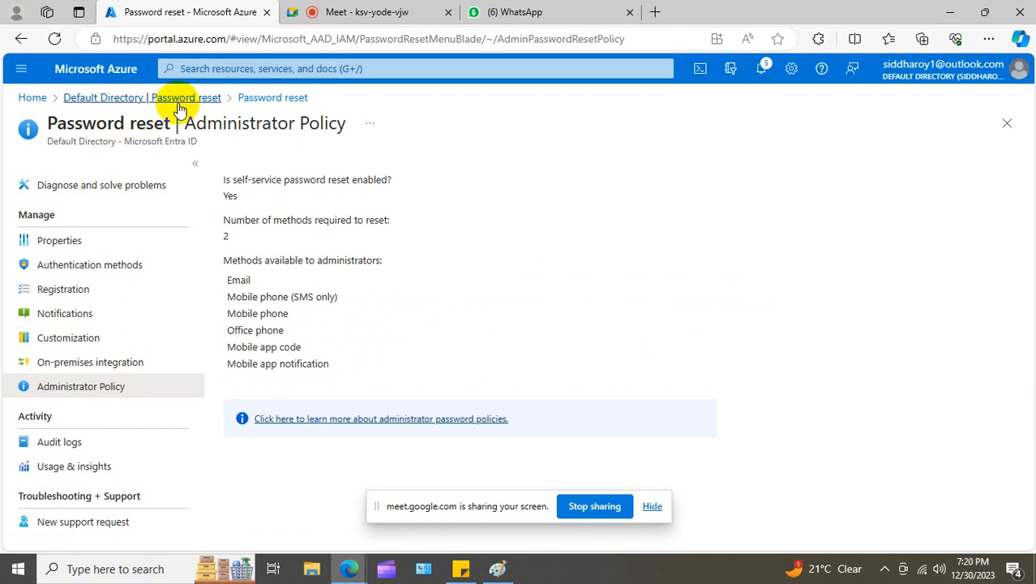
- Return to the default directory, open its list of all users and copy Admin1's user principal name
{"action": "left_click", "coordinate": [116, 103]}
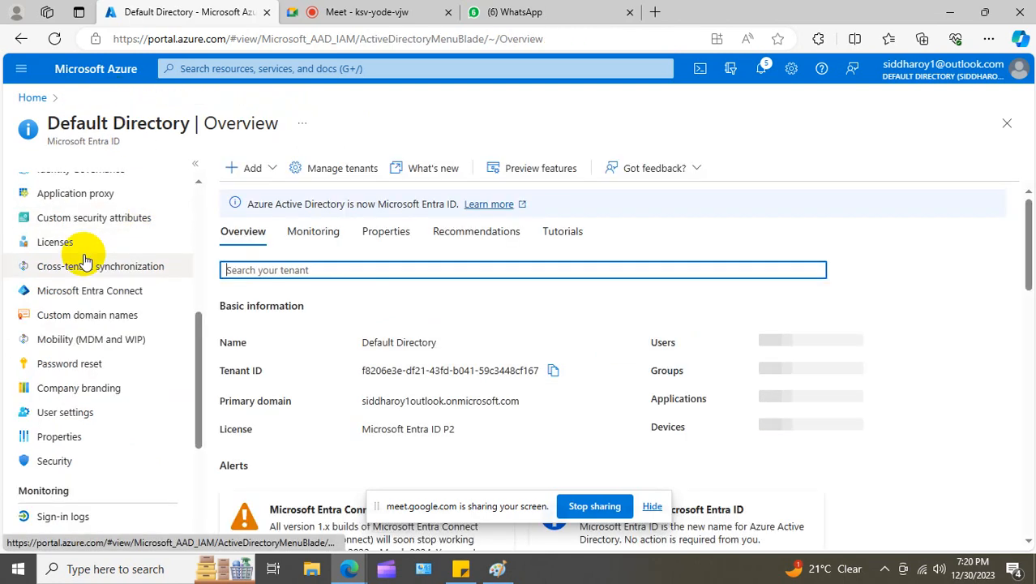
{"action": "left_click_drag", "start_coordinate": [203, 350], "coordinate": [212, 251]}
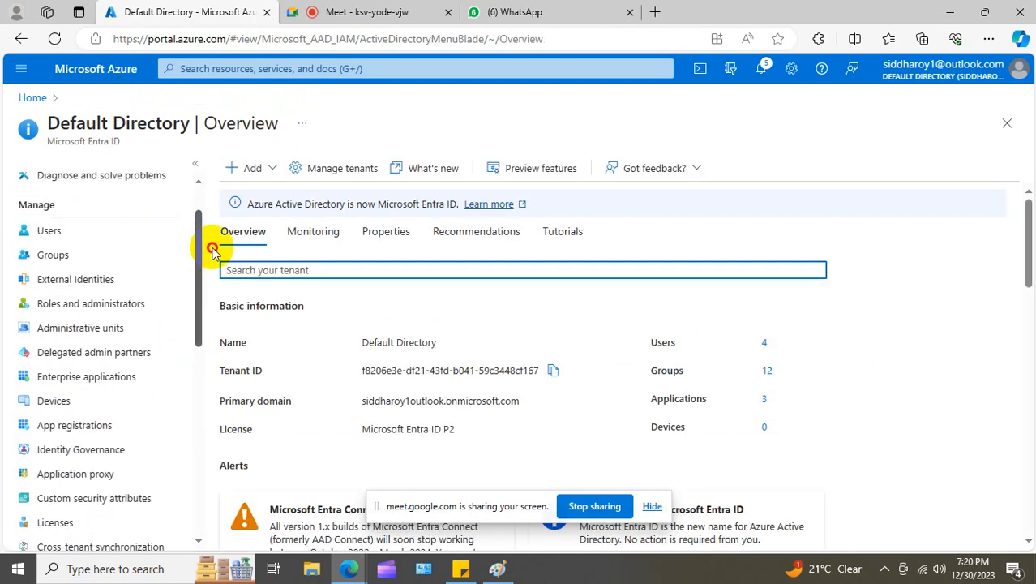
{"action": "left_click", "coordinate": [68, 232]}
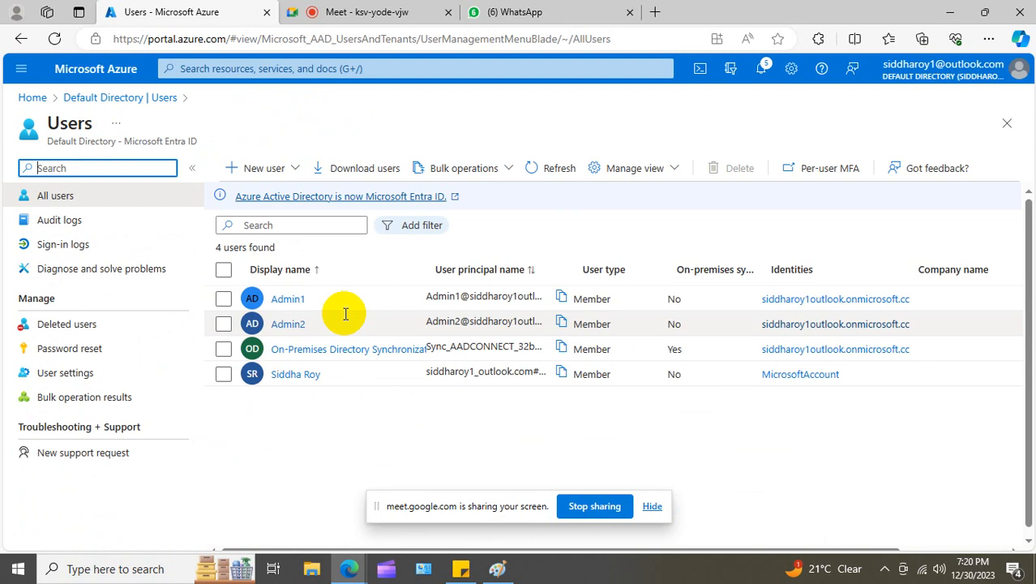
{"action": "left_click", "coordinate": [560, 299]}
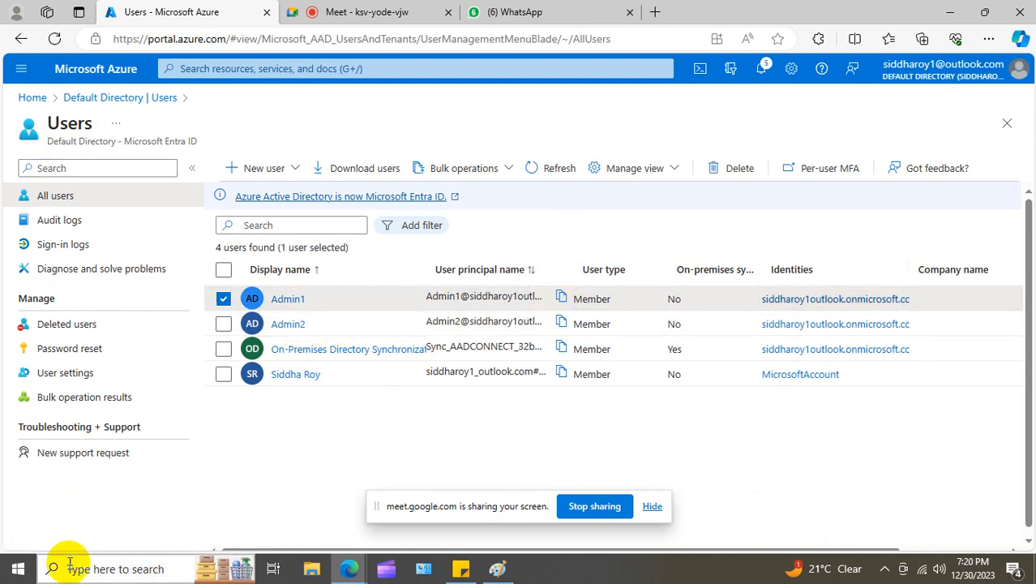
- Launch Notepad and paste Admin1's user principal name into the blank document
{"action": "right_click", "coordinate": [20, 567]}
{"action": "left_click", "coordinate": [81, 497]}
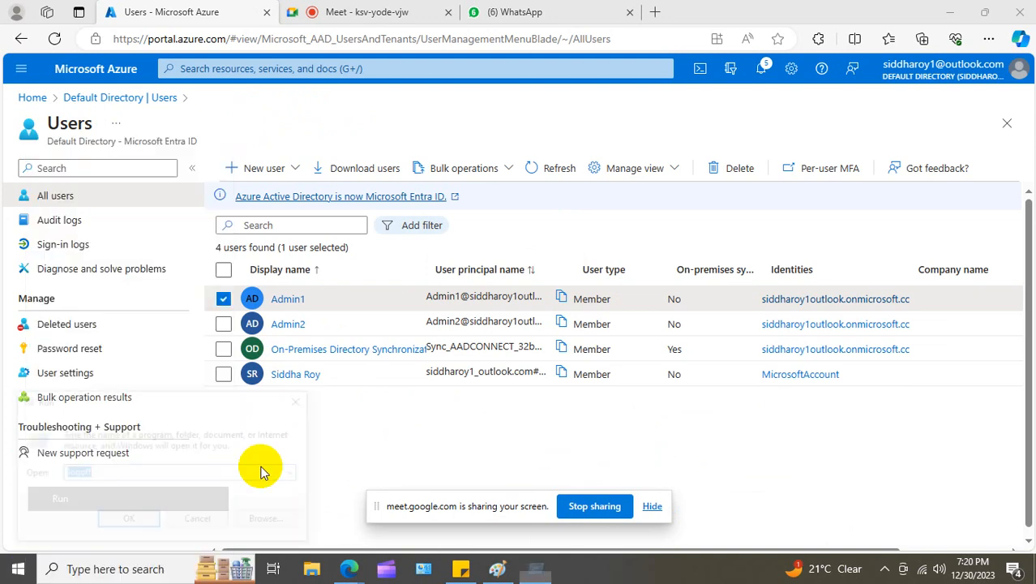
{"action": "type", "text": "not"}
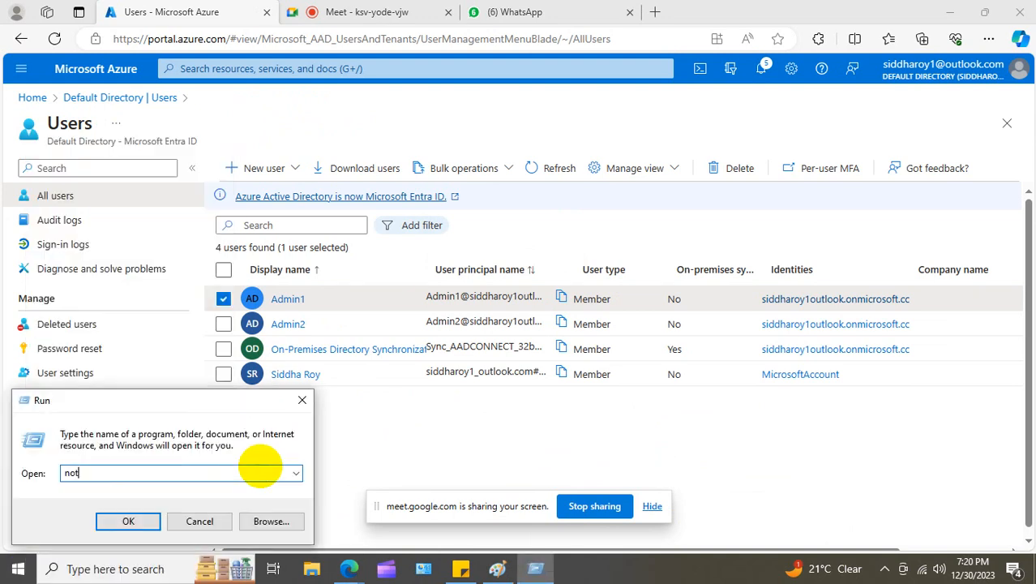
{"action": "type", "text": "ea"}
{"action": "key", "text": "BackSpace"}
{"action": "key", "text": "BackSpace"}
{"action": "key", "text": "BackSpace"}
{"action": "key", "text": "BackSpace"}
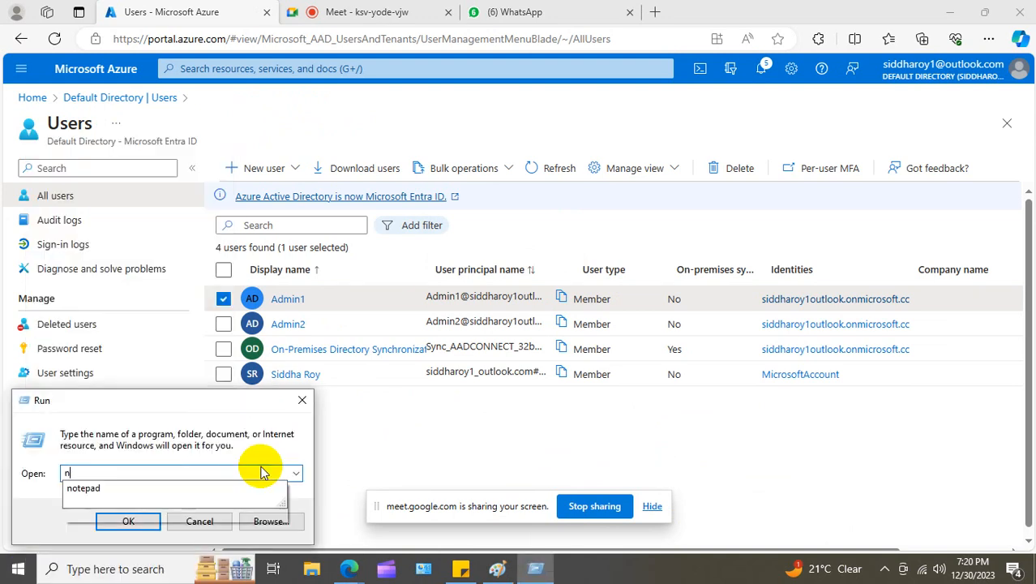
{"action": "key", "text": "BackSpace"}
{"action": "type", "text": "note"}
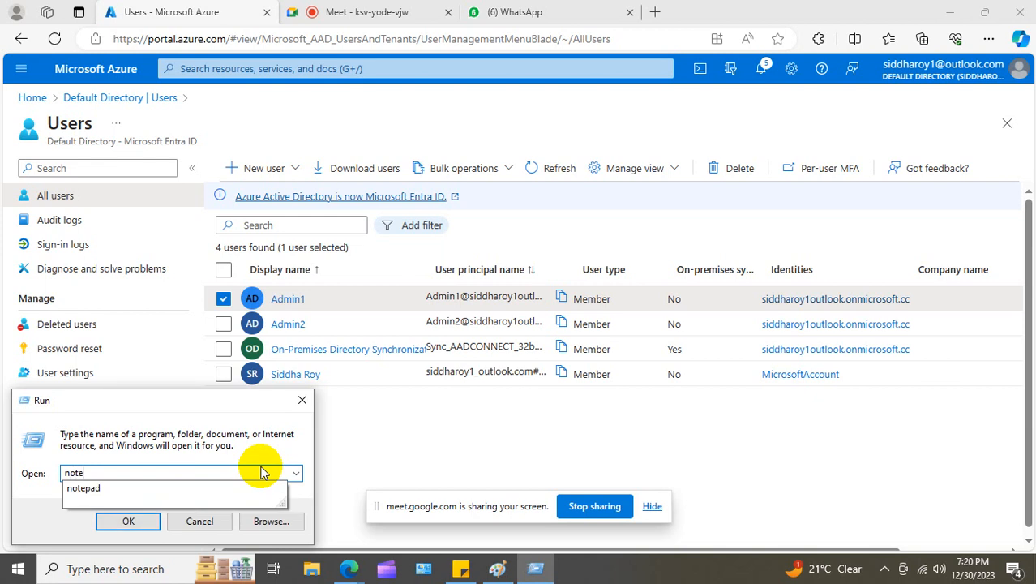
{"action": "type", "text": "pad"}
{"action": "key", "text": "Return"}
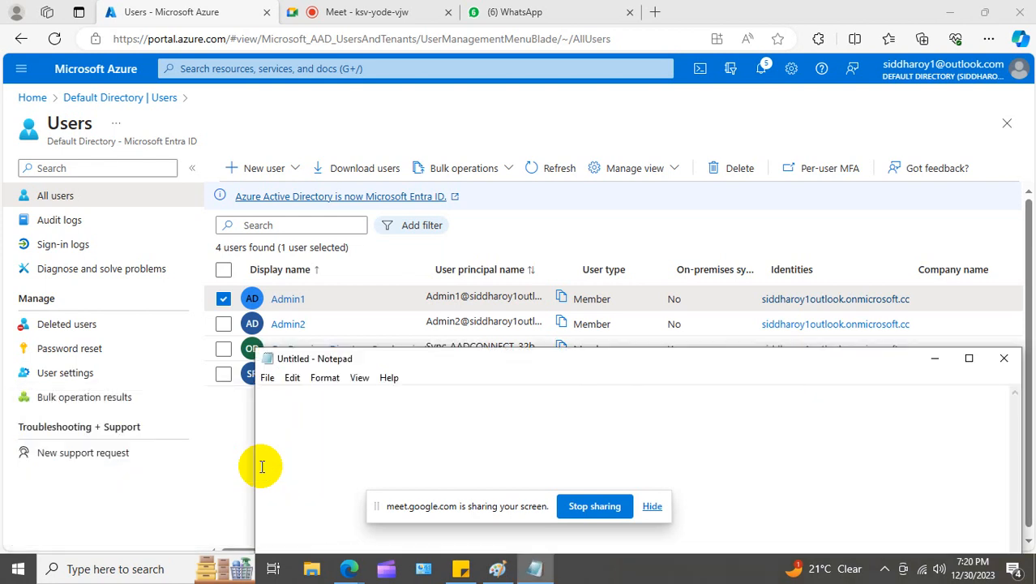
{"action": "key", "text": "ctrl+v"}
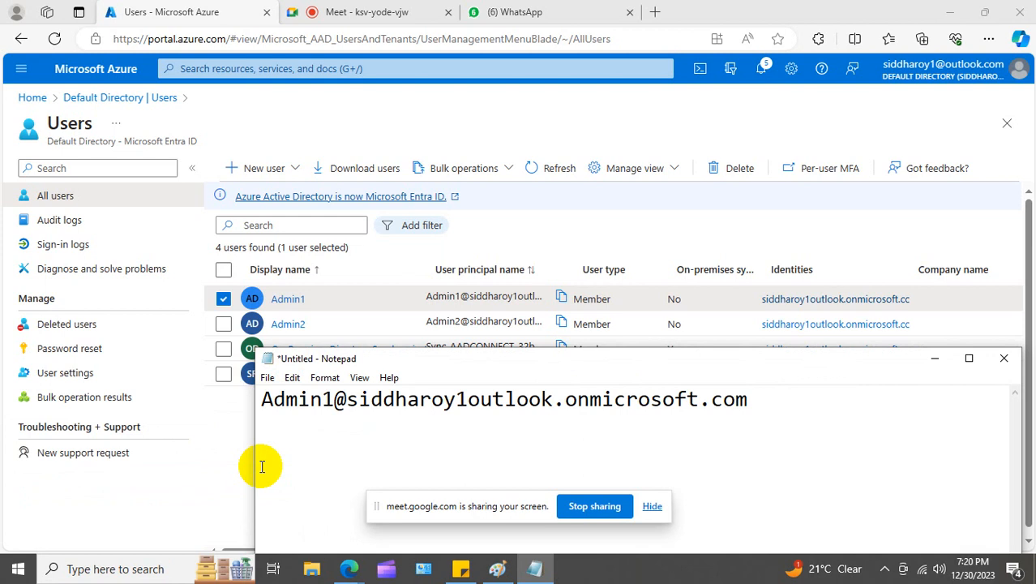
- Copy Admin2's user principal name from the Azure user list and paste it on a second line in Notepad
{"action": "left_click", "coordinate": [561, 324]}
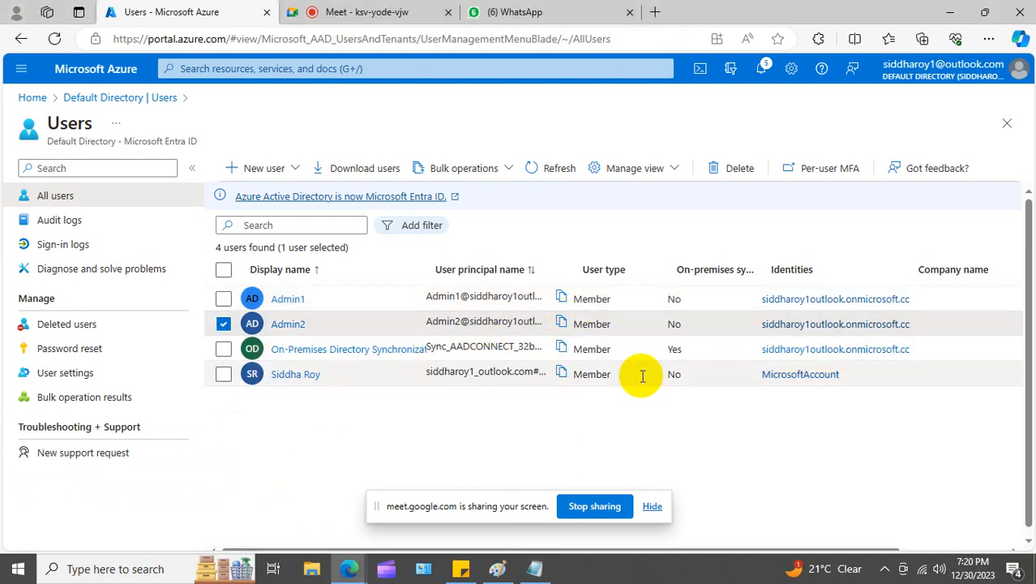
{"action": "left_click", "coordinate": [535, 568]}
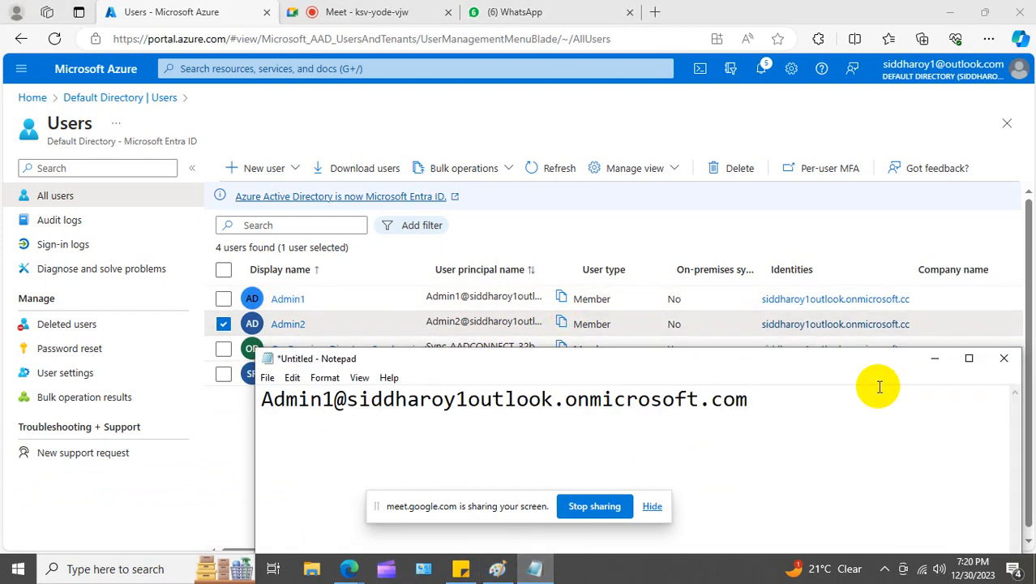
{"action": "key", "text": "Return"}
{"action": "key", "text": "ctrl+v"}
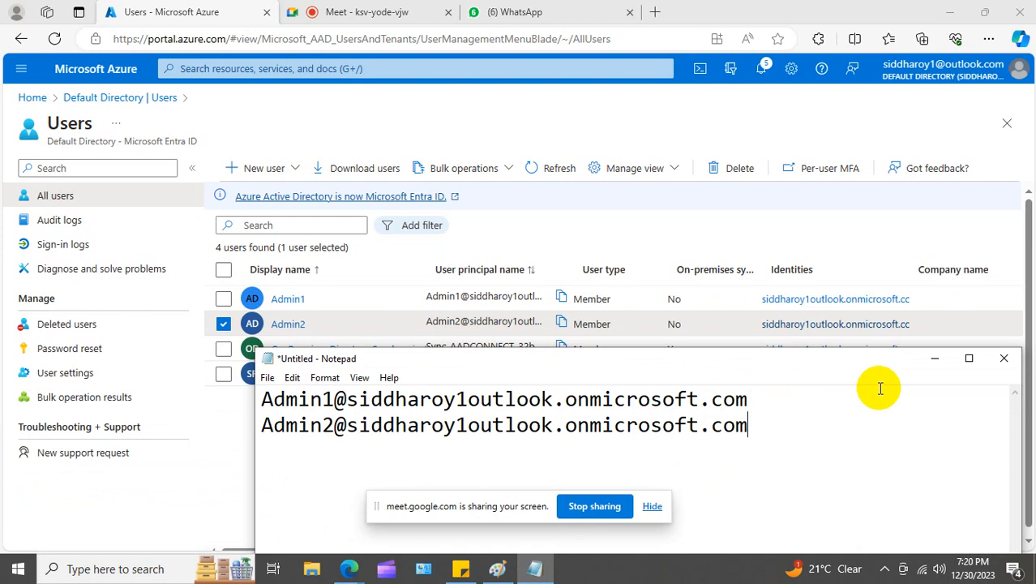
- Switch back to the Azure portal and check which groups the Admin1 user belongs to
{"action": "left_click", "coordinate": [471, 237]}
{"action": "left_click", "coordinate": [288, 302]}
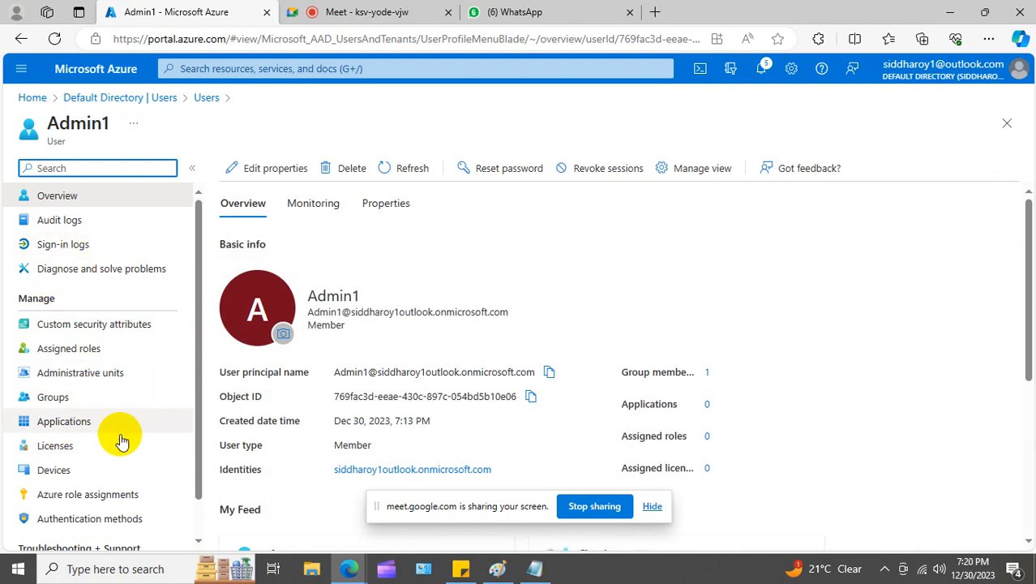
{"action": "left_click_drag", "start_coordinate": [198, 388], "coordinate": [198, 422]}
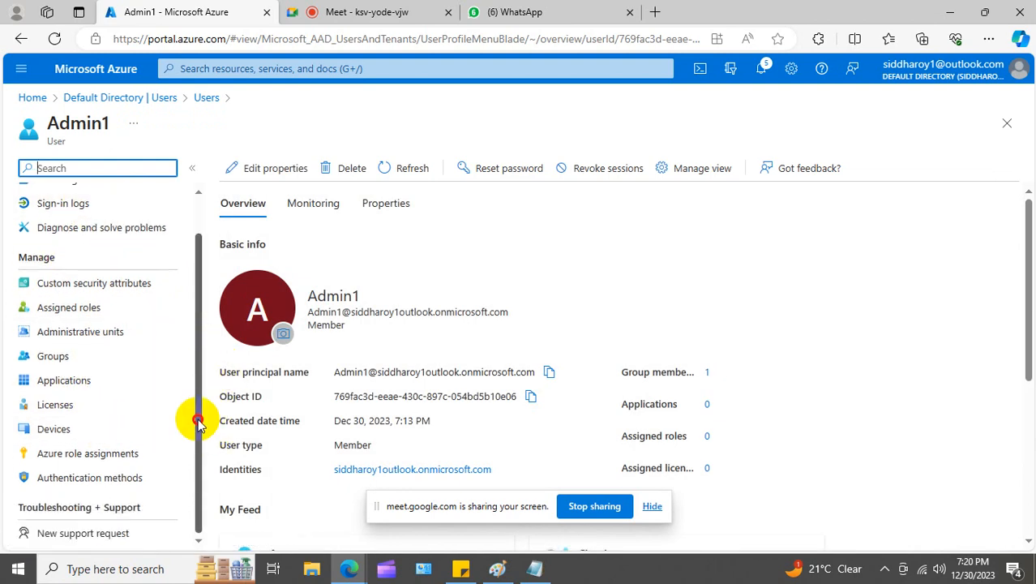
{"action": "scroll", "coordinate": [192, 348], "scroll_direction": "up", "scroll_amount": 1}
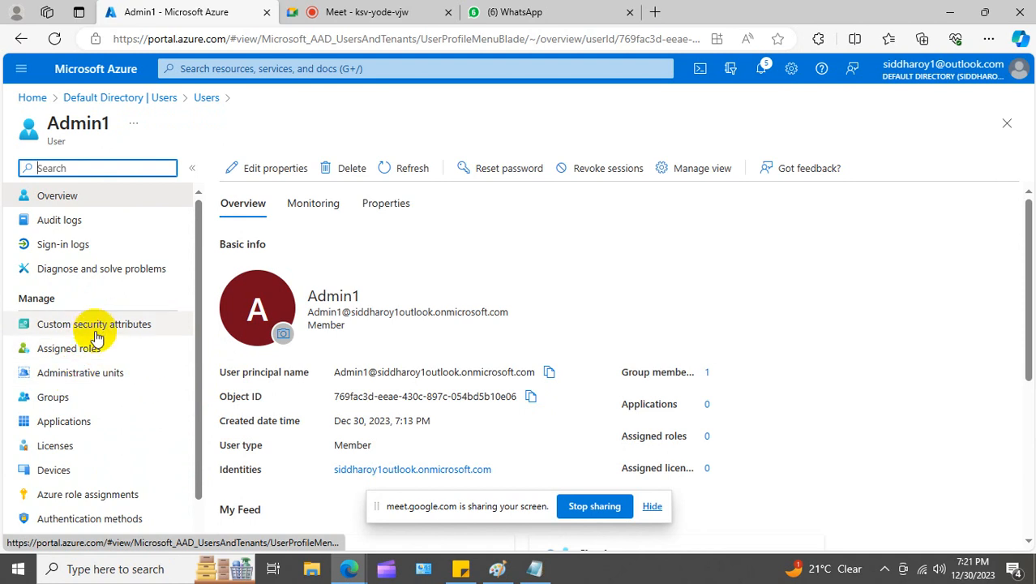
{"action": "left_click", "coordinate": [65, 402]}
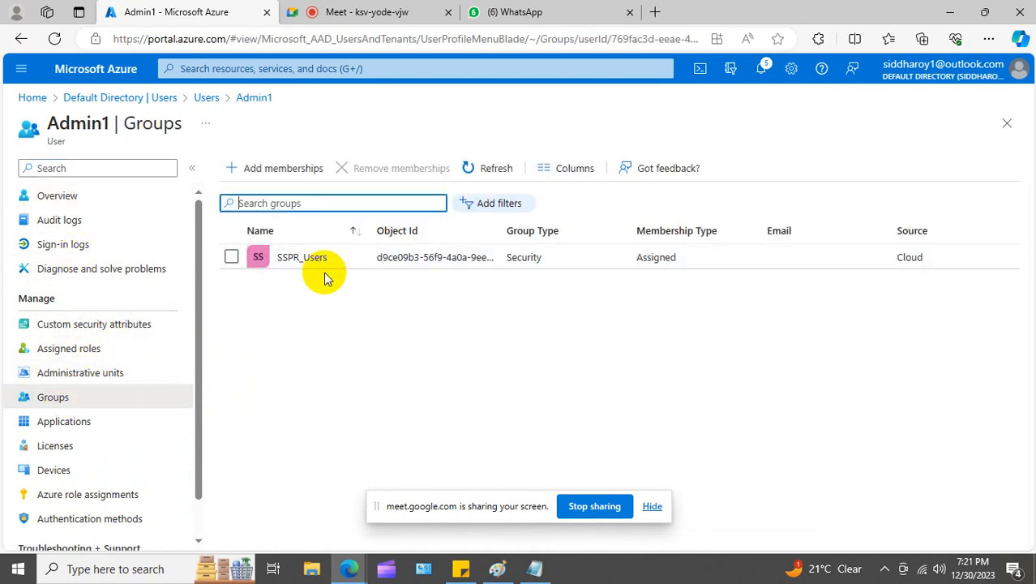
- Return to the user list and check the Admin2 user's licenses and group memberships
{"action": "left_click", "coordinate": [207, 98]}
{"action": "left_click", "coordinate": [294, 326]}
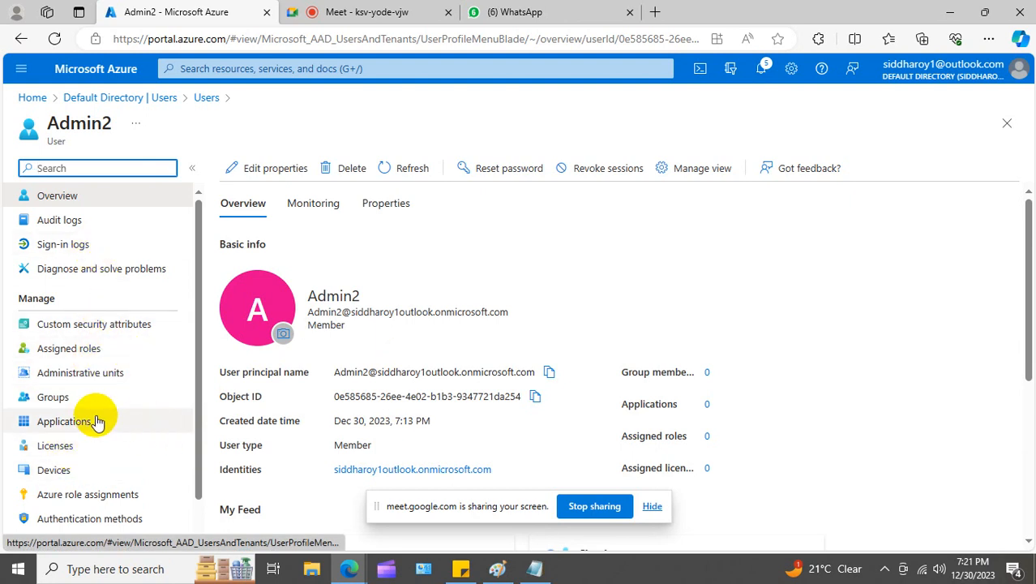
{"action": "left_click_drag", "start_coordinate": [197, 375], "coordinate": [196, 412]}
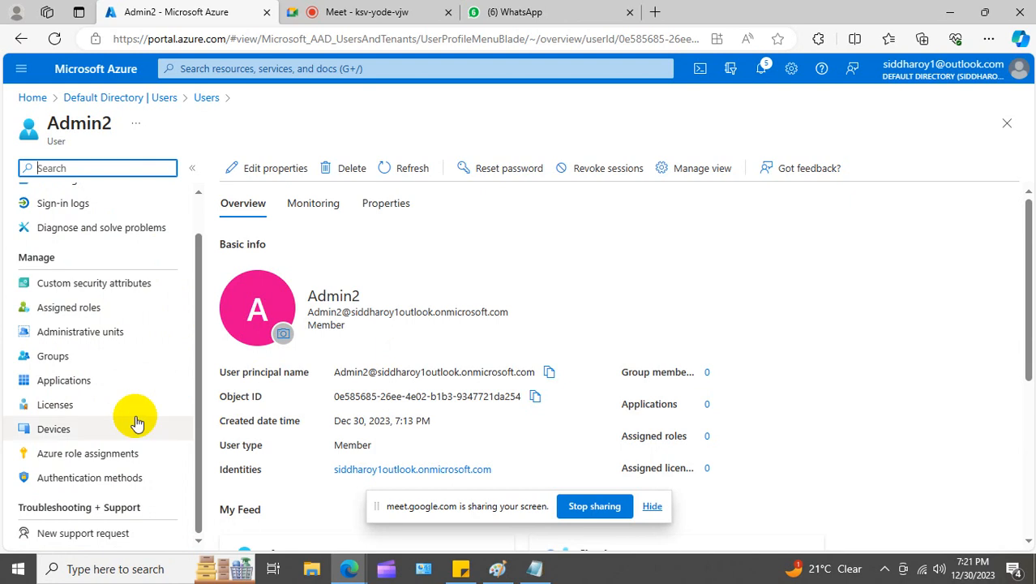
{"action": "left_click", "coordinate": [68, 414]}
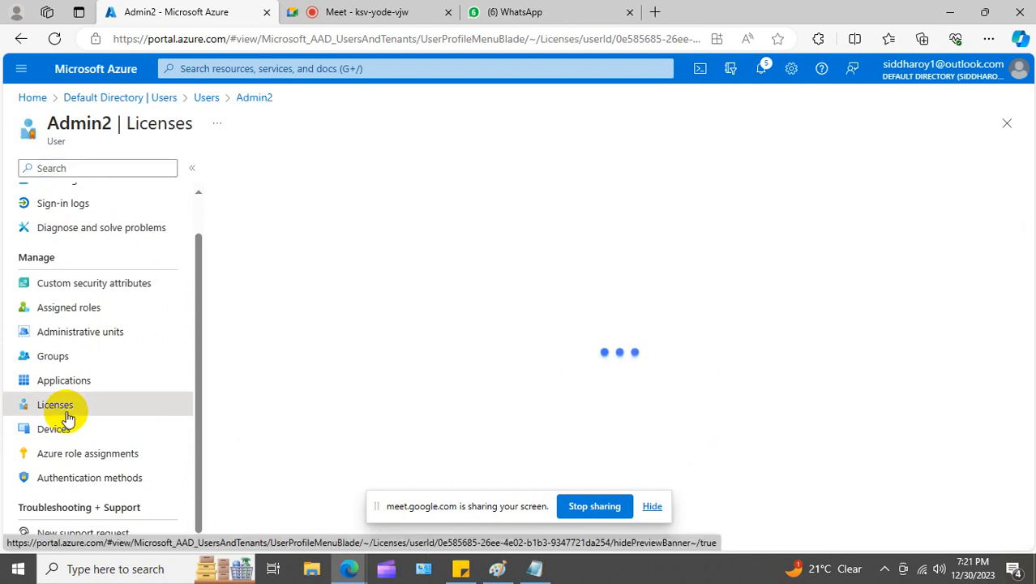
{"action": "left_click", "coordinate": [70, 357]}
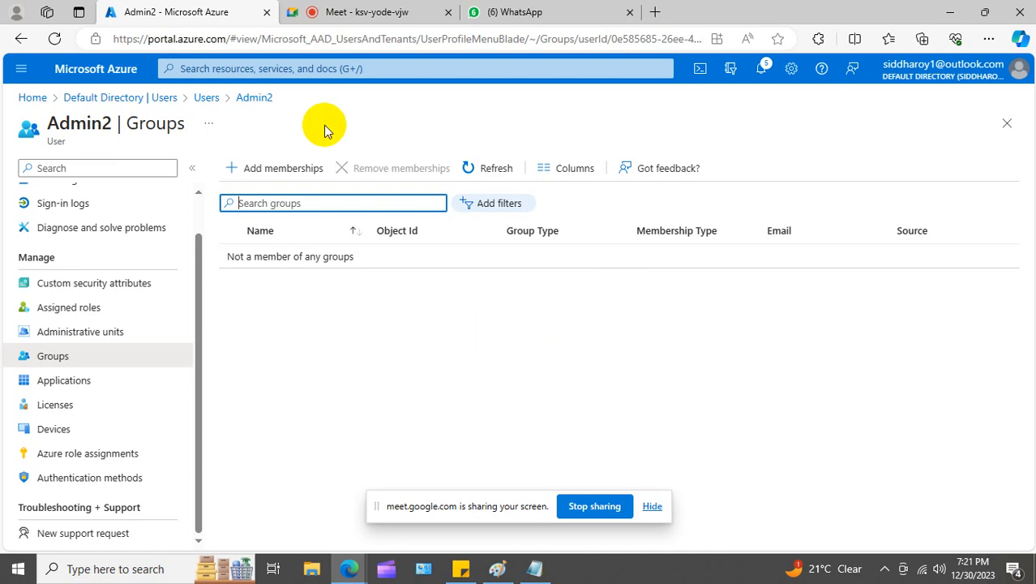
- Go back to the default directory overview and open a new InPrivate browser window
{"action": "left_click", "coordinate": [120, 97]}
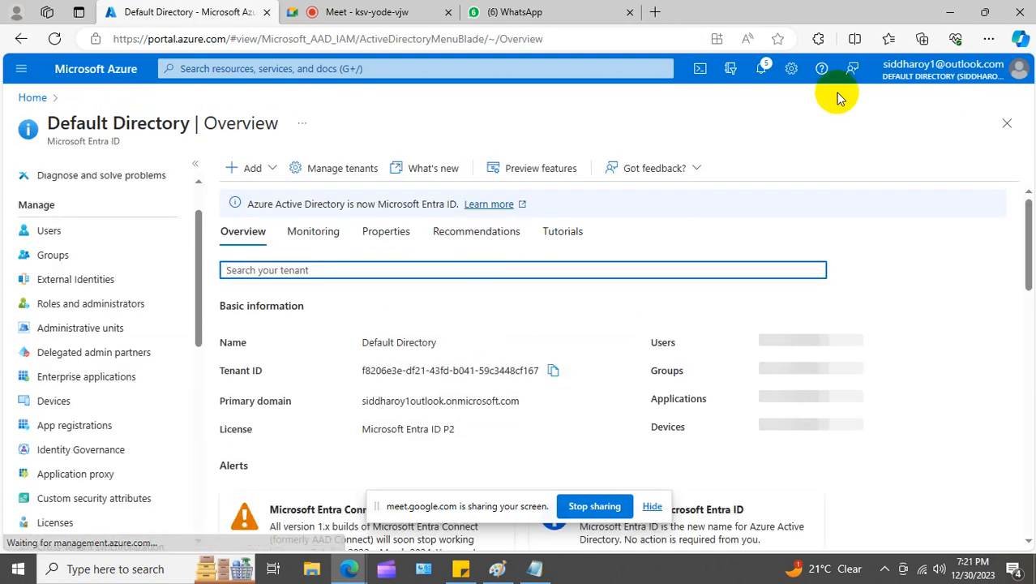
{"action": "left_click", "coordinate": [988, 39]}
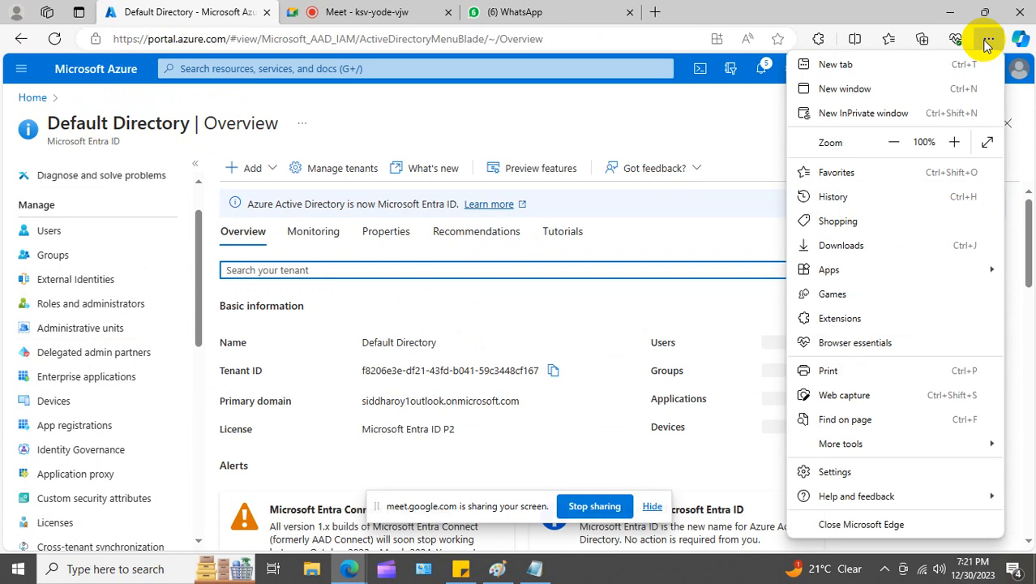
{"action": "left_click", "coordinate": [853, 116]}
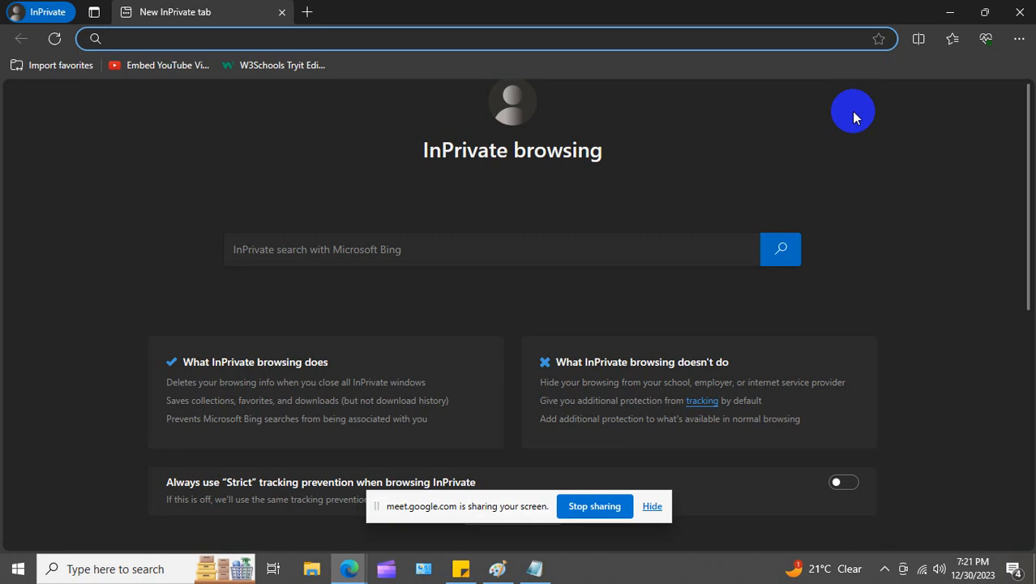
{"action": "type", "text": "ht"}
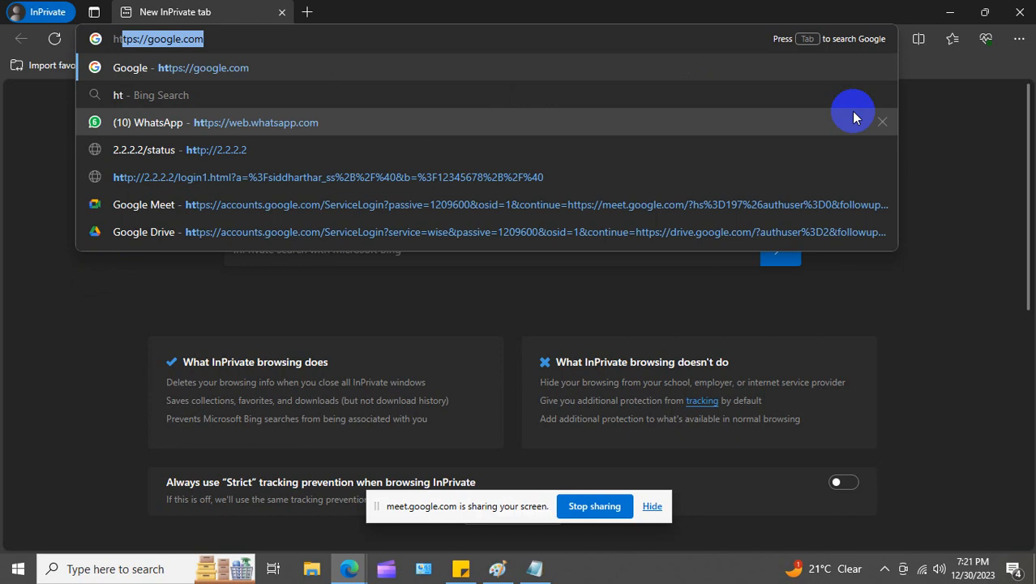
{"action": "key", "text": "BackSpace"}
{"action": "key", "text": "BackSpace"}
{"action": "key", "text": "BackSpace"}
{"action": "type", "text": "h"}
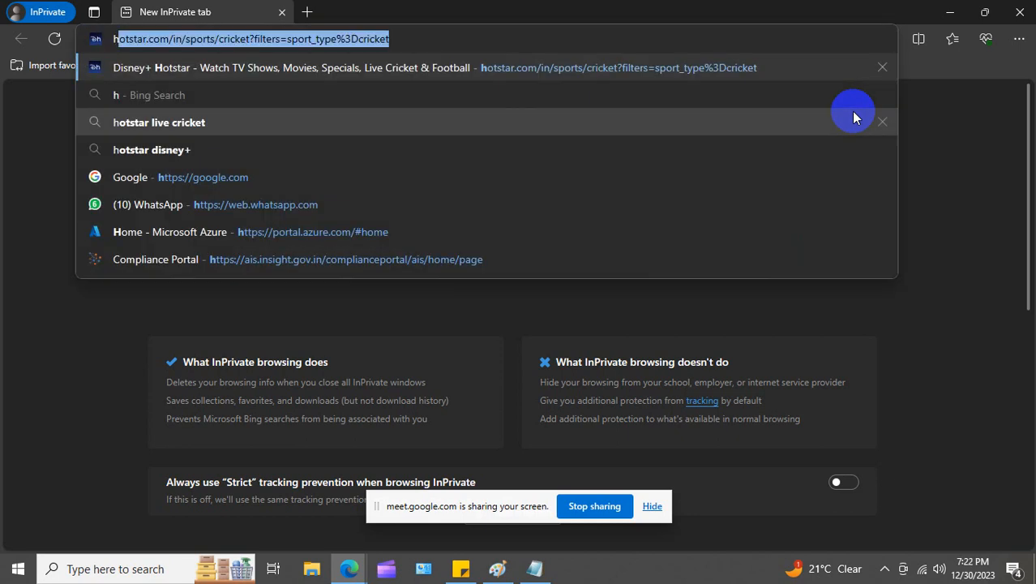
{"action": "type", "text": "ttps://"}
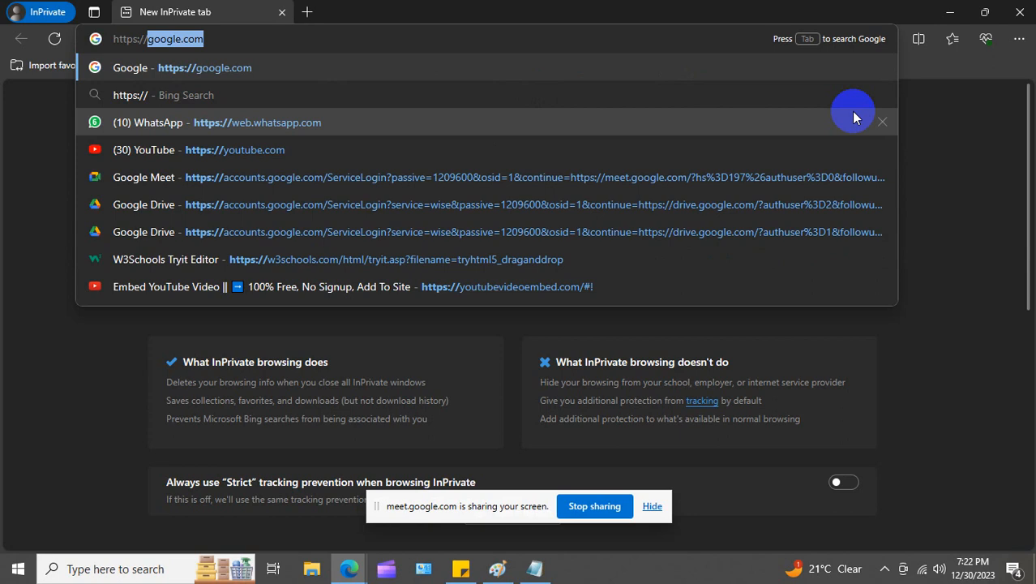
{"action": "type", "text": "aks.ms/"}
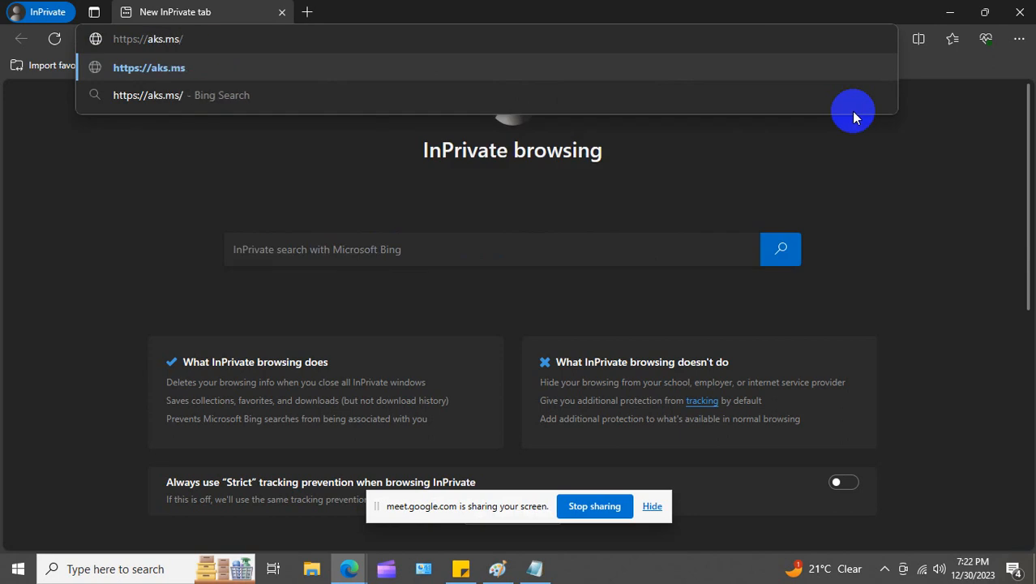
{"action": "type", "text": "ssprset"}
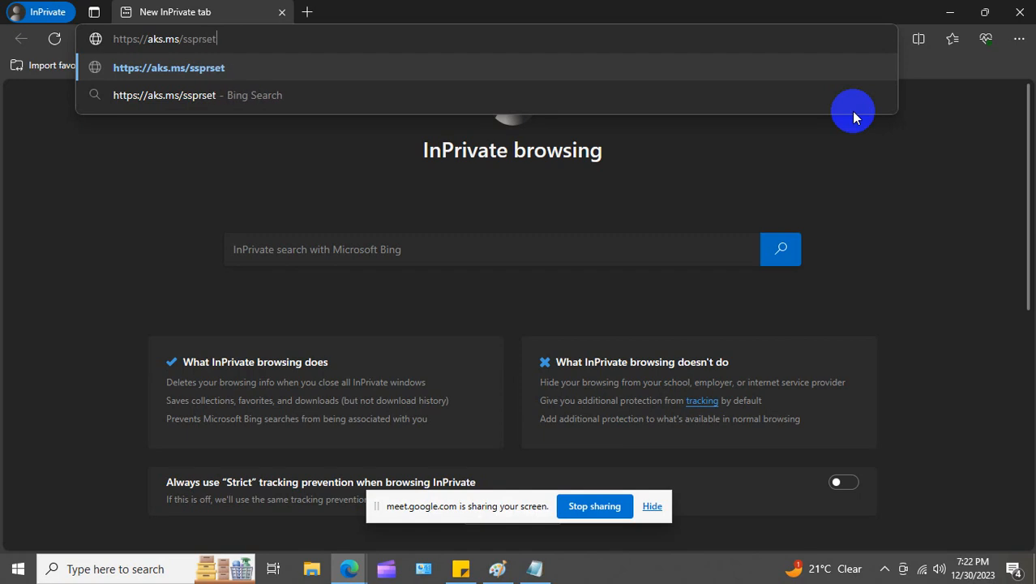
{"action": "type", "text": "uo"}
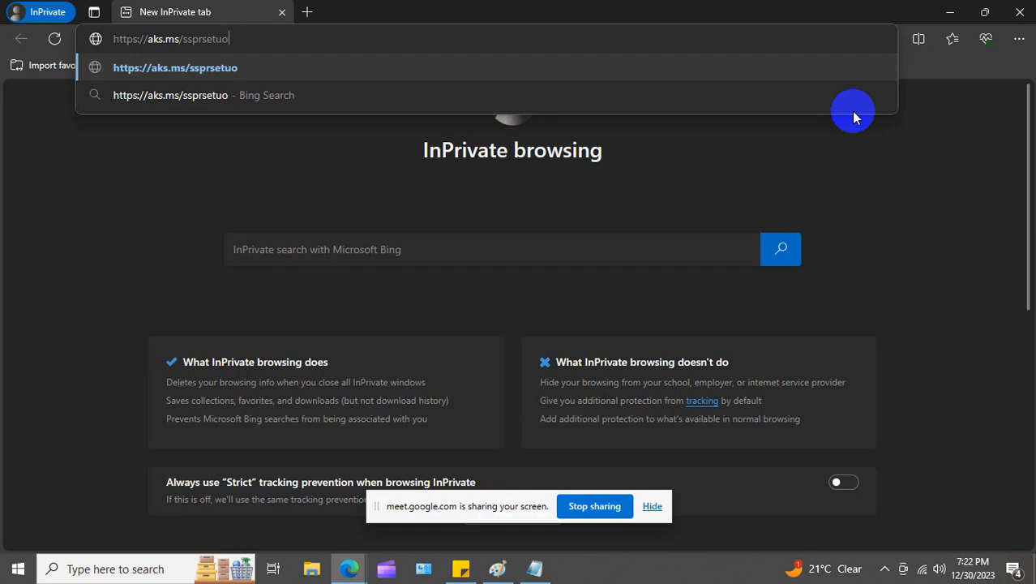
{"action": "key", "text": "BackSpace"}
{"action": "type", "text": "p"}
{"action": "key", "text": "Return"}
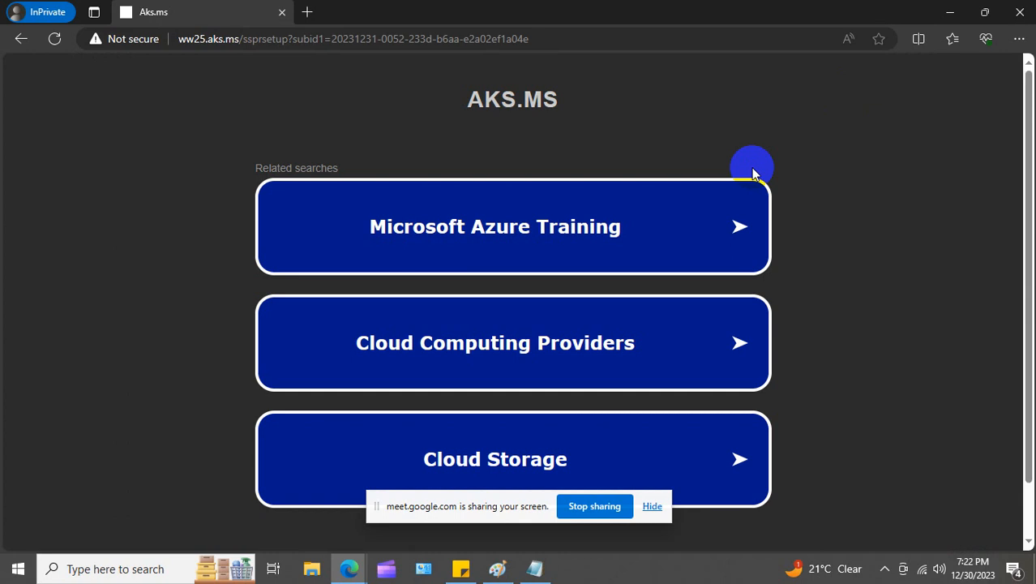
- Open google.com in a new InPrivate tab
{"action": "left_click", "coordinate": [308, 13]}
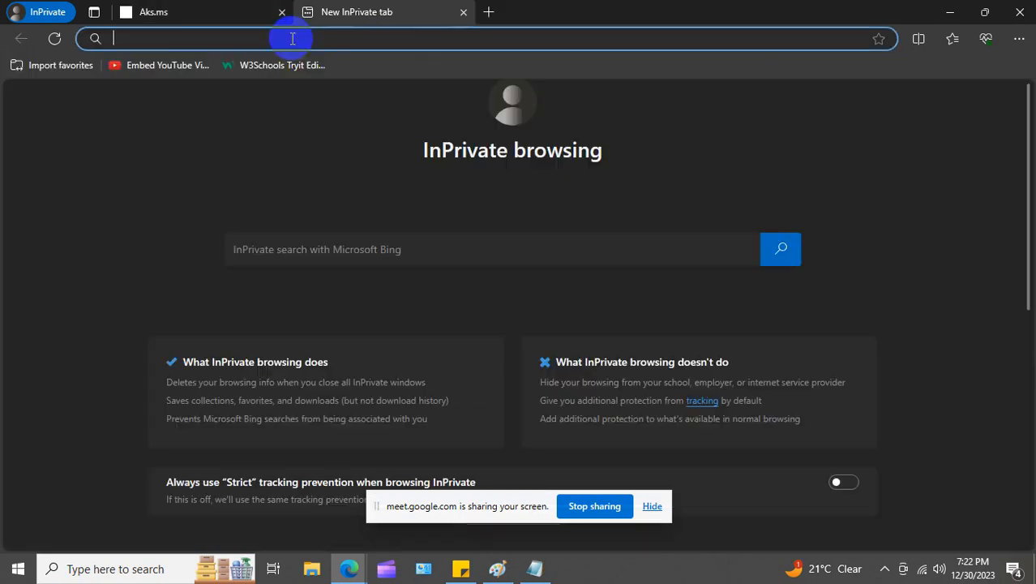
{"action": "type", "text": "google.co"}
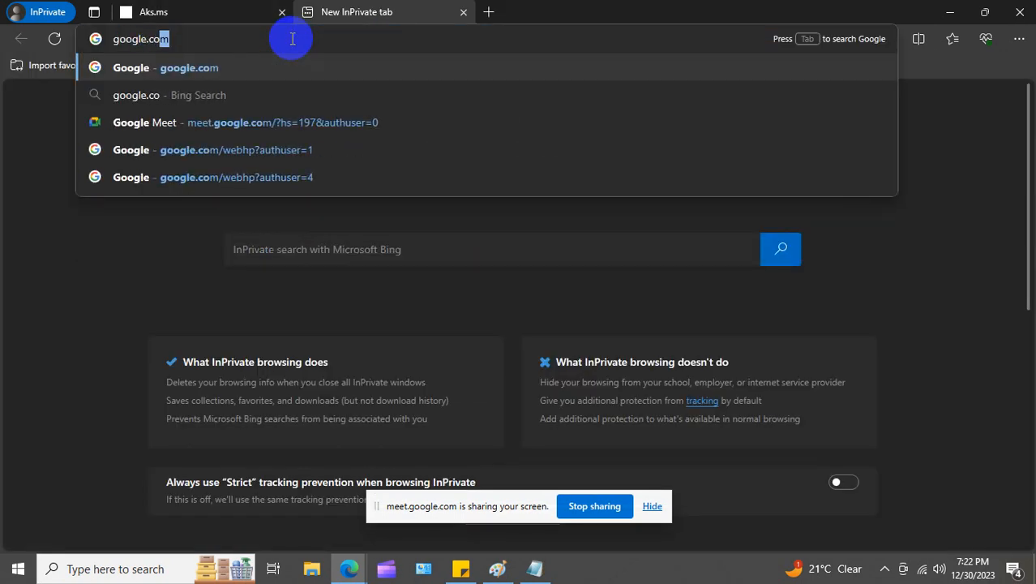
{"action": "key", "text": "Return"}
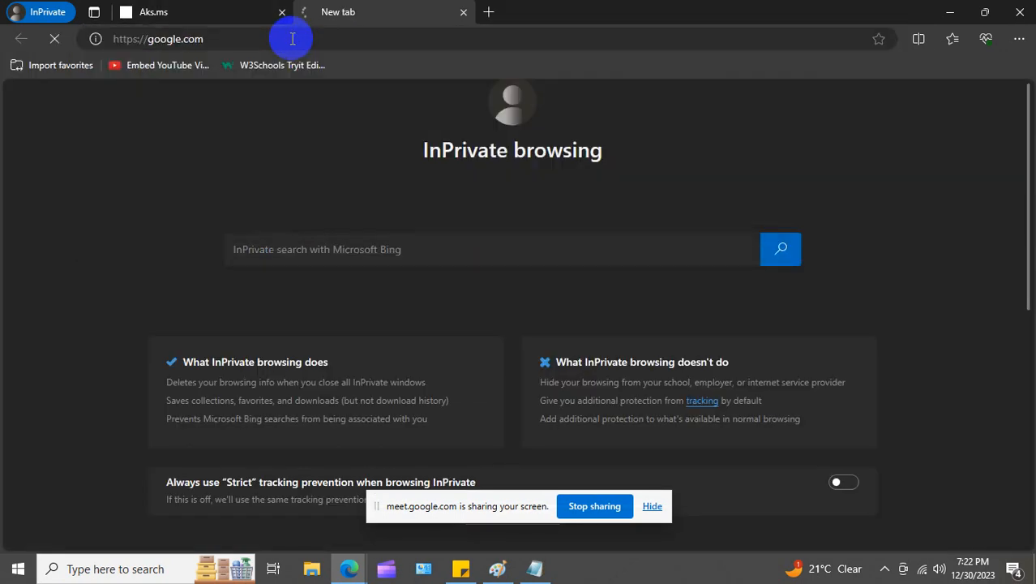
{"action": "type", "text": "akh"}
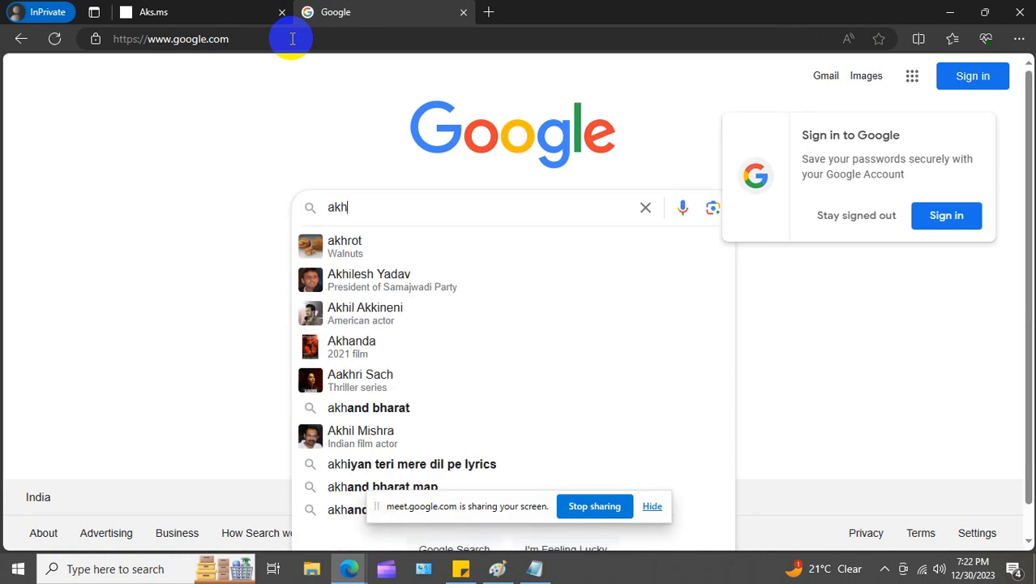
{"action": "key", "text": "BackSpace"}
{"action": "key", "text": "BackSpace"}
{"action": "key", "text": "BackSpace"}
{"action": "type", "text": "https:/"}
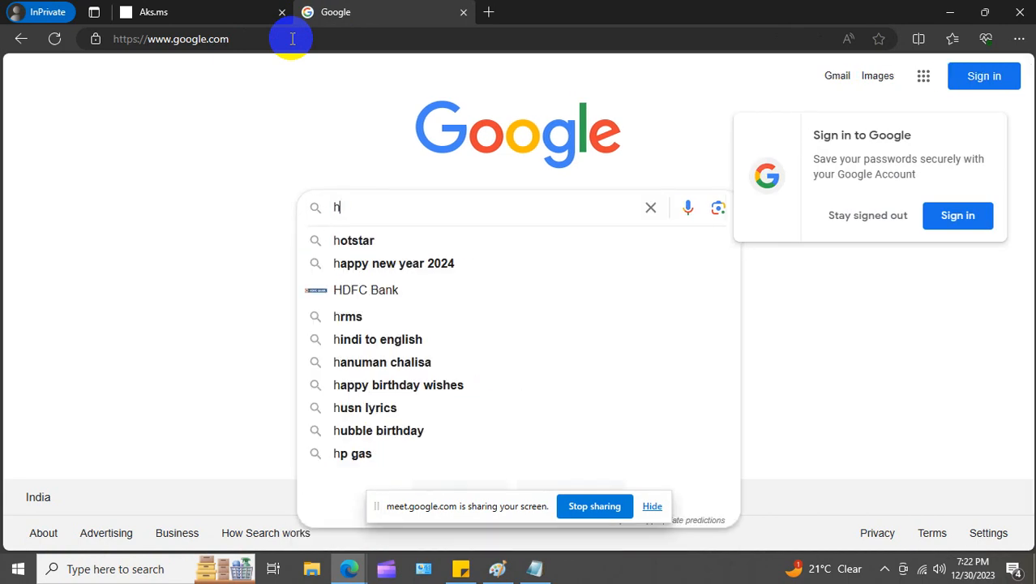
{"action": "type", "text": "/ak"}
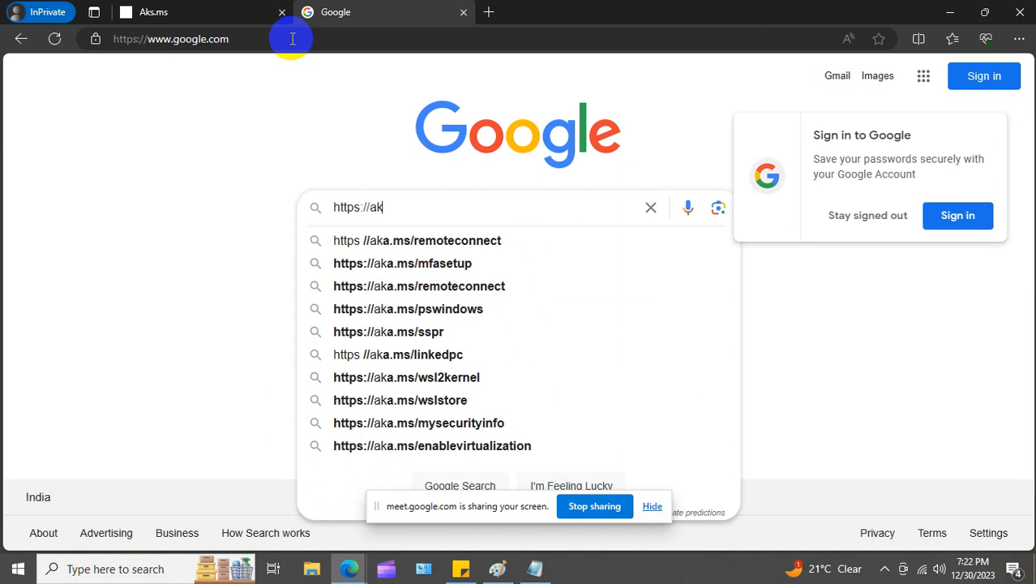
{"action": "type", "text": "a.ms"}
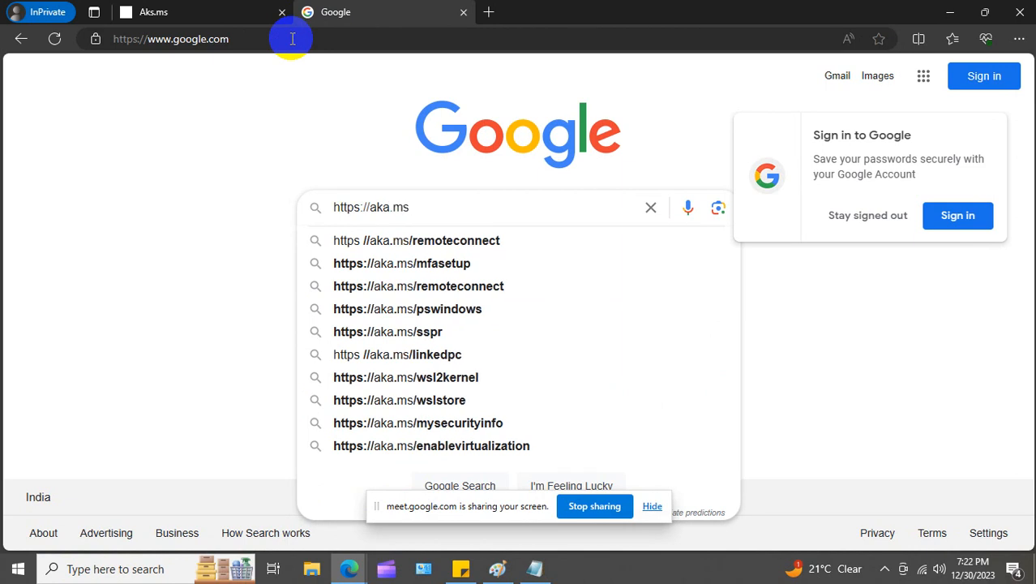
{"action": "type", "text": "/ss"}
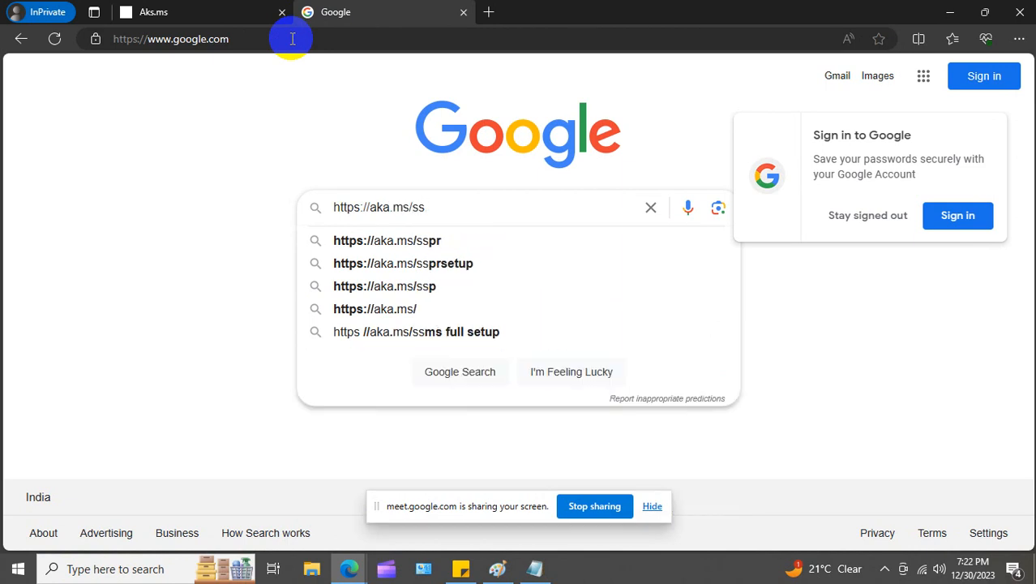
{"action": "left_click", "coordinate": [472, 266]}
{"action": "left_click_drag", "start_coordinate": [328, 102], "coordinate": [104, 97]}
{"action": "key", "text": "ctrl+c"}
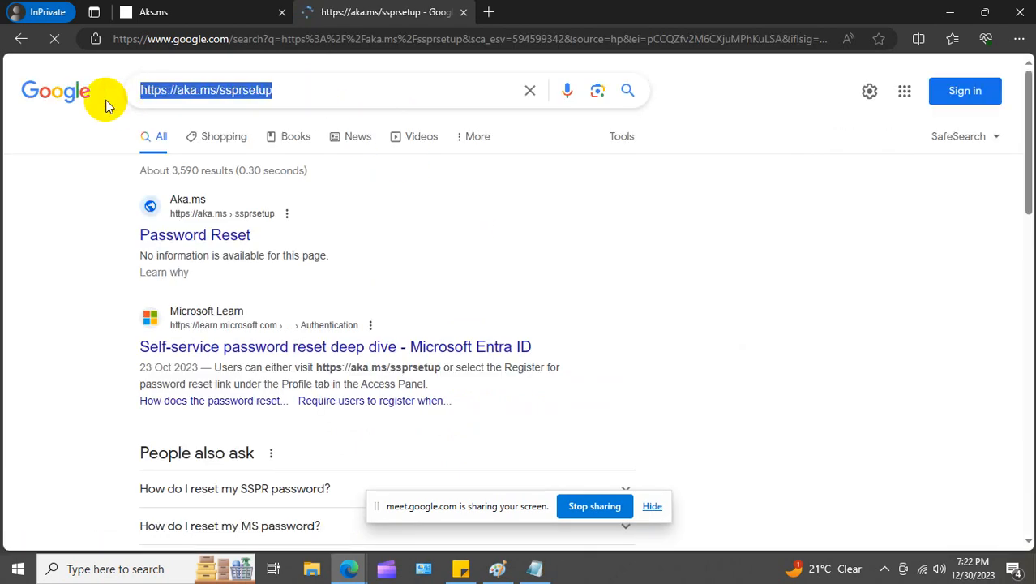
{"action": "left_click", "coordinate": [281, 12]}
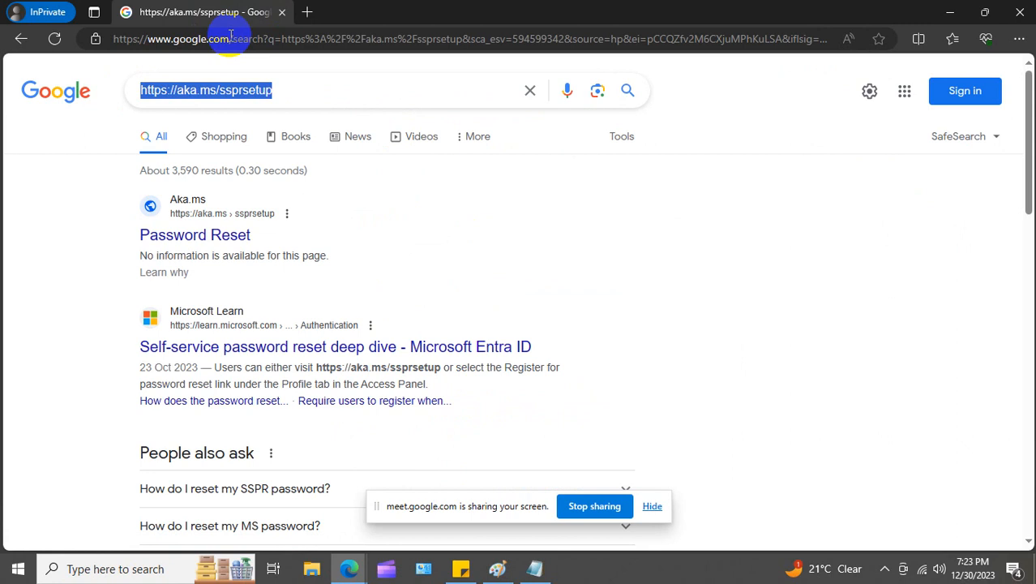
{"action": "left_click", "coordinate": [231, 38]}
{"action": "key", "text": "ctrl+v"}
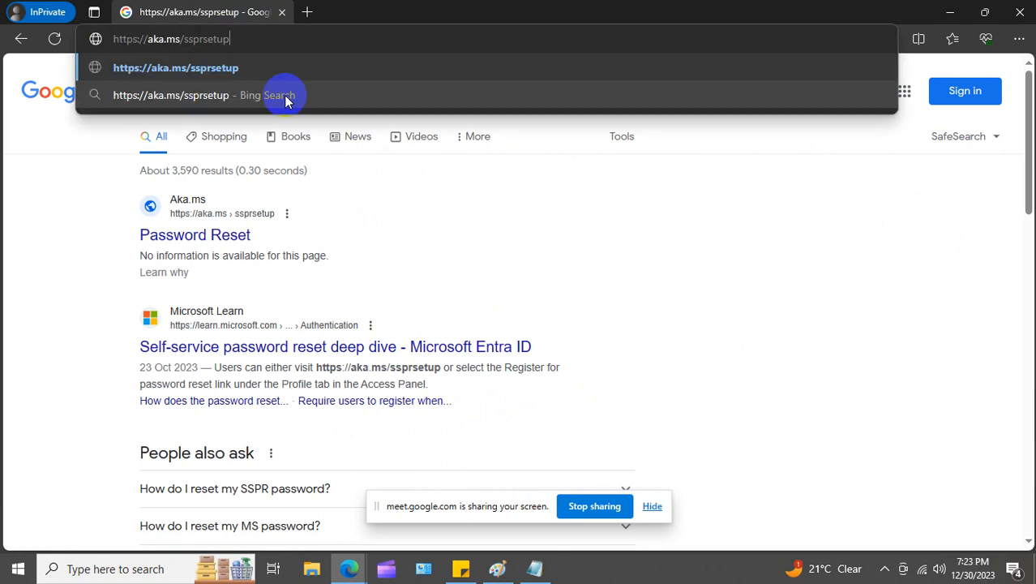
{"action": "key", "text": "Return"}
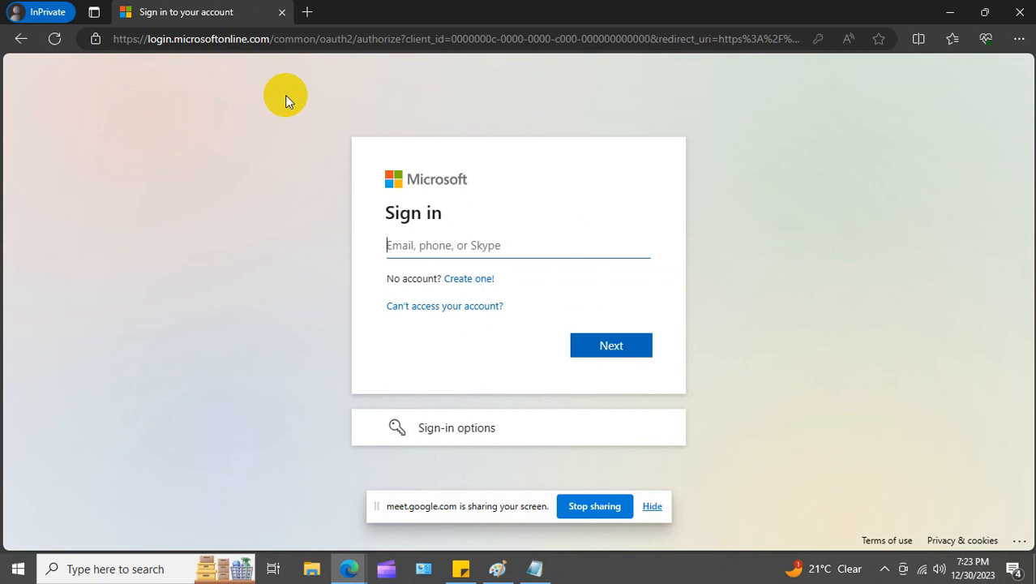
- Copy Admin1's user principal name from Notepad and submit it as the Microsoft sign-in account
{"action": "left_click", "coordinate": [535, 568]}
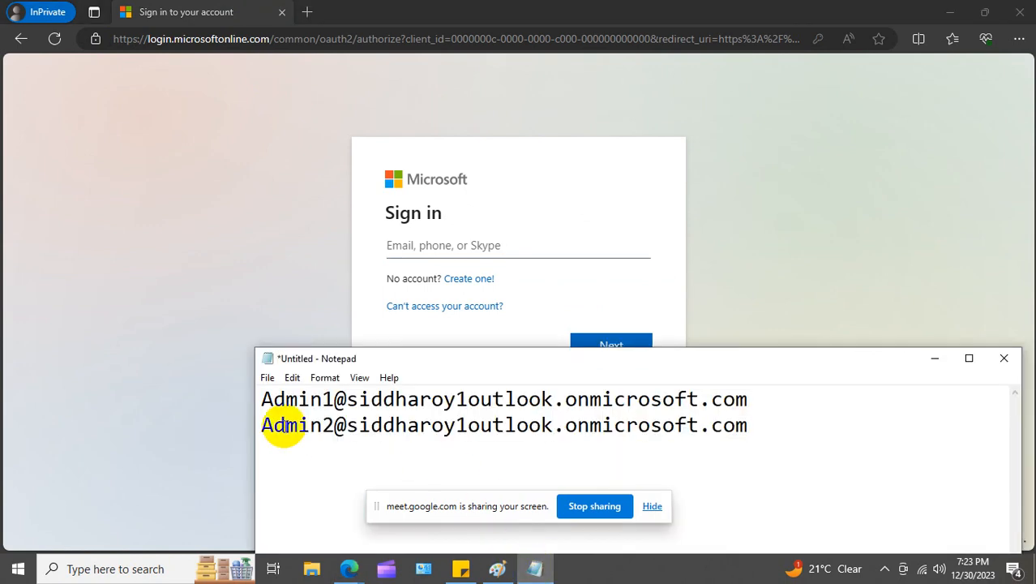
{"action": "left_click_drag", "start_coordinate": [261, 426], "coordinate": [820, 415]}
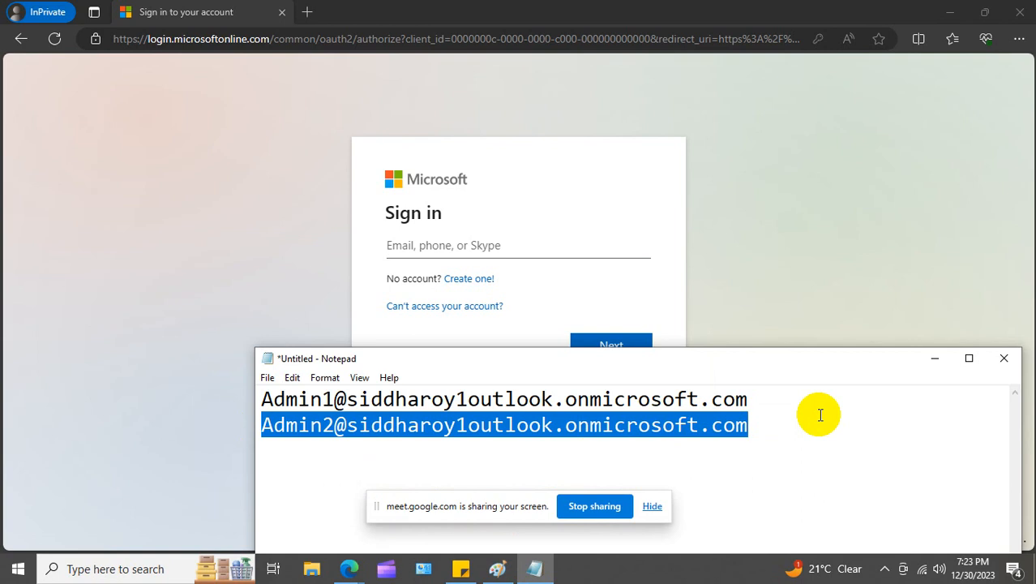
{"action": "left_click", "coordinate": [500, 468]}
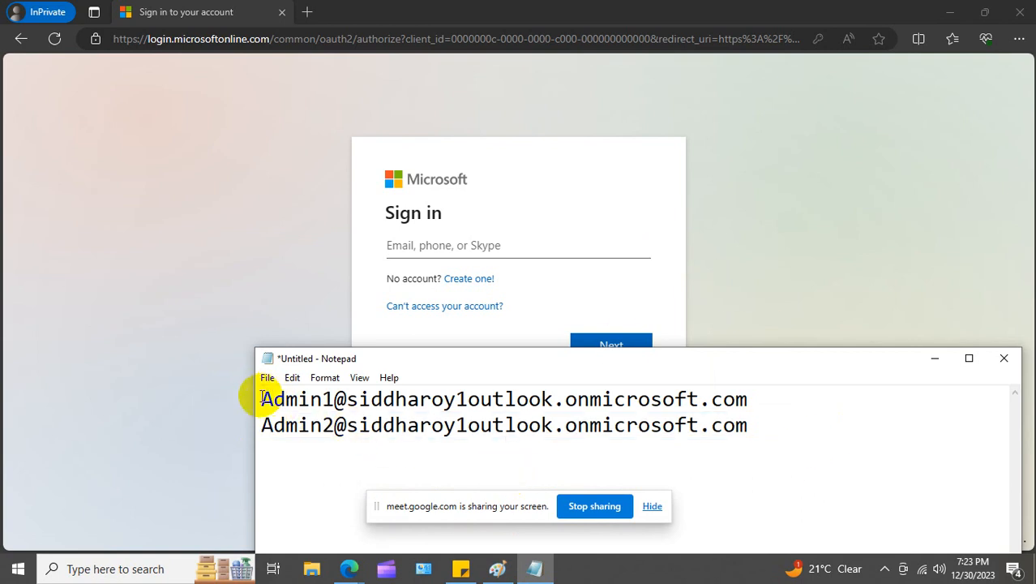
{"action": "left_click_drag", "start_coordinate": [261, 397], "coordinate": [876, 380]}
{"action": "key", "text": "ctrl+c"}
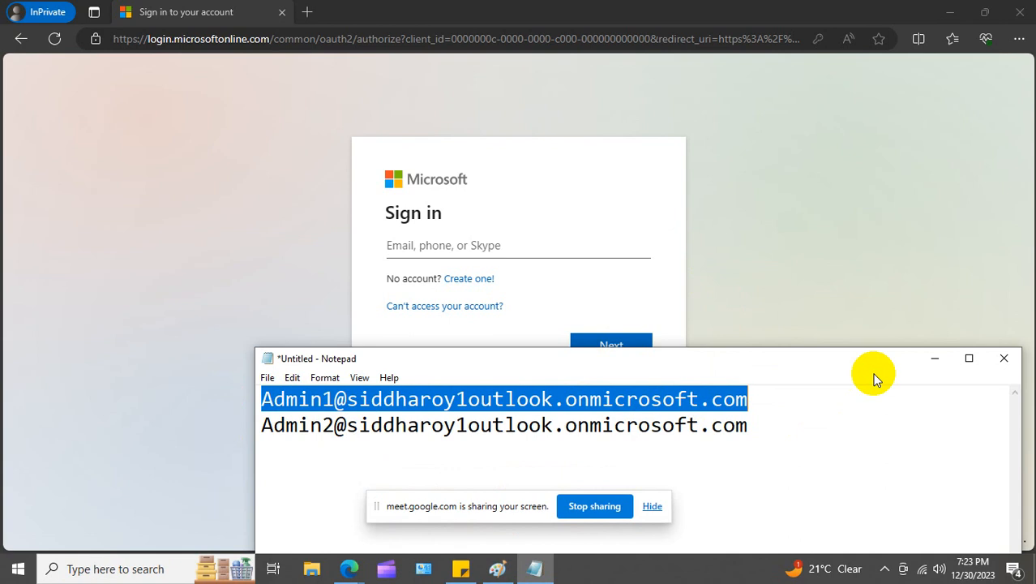
{"action": "left_click", "coordinate": [518, 246]}
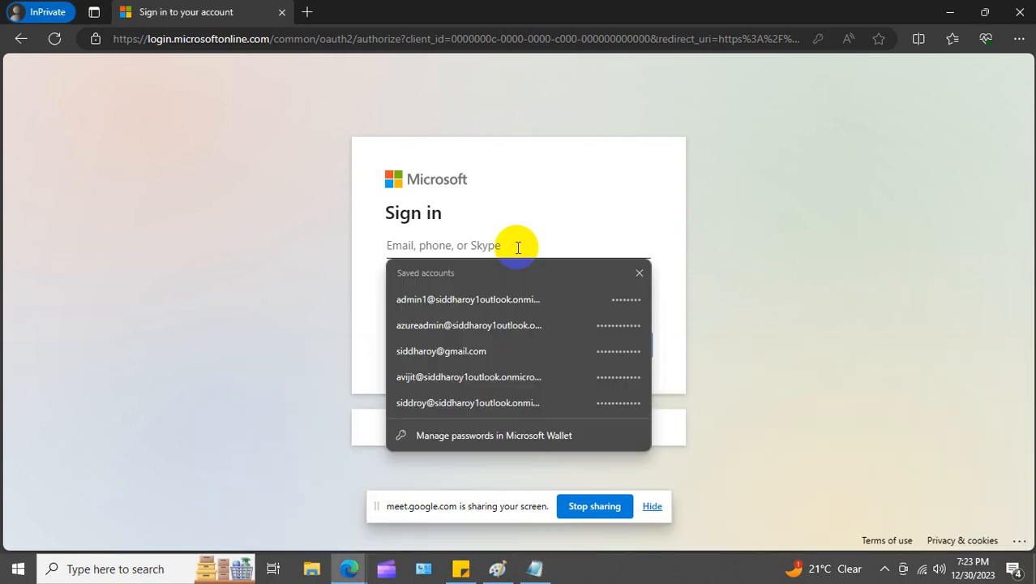
{"action": "key", "text": "ctrl+v"}
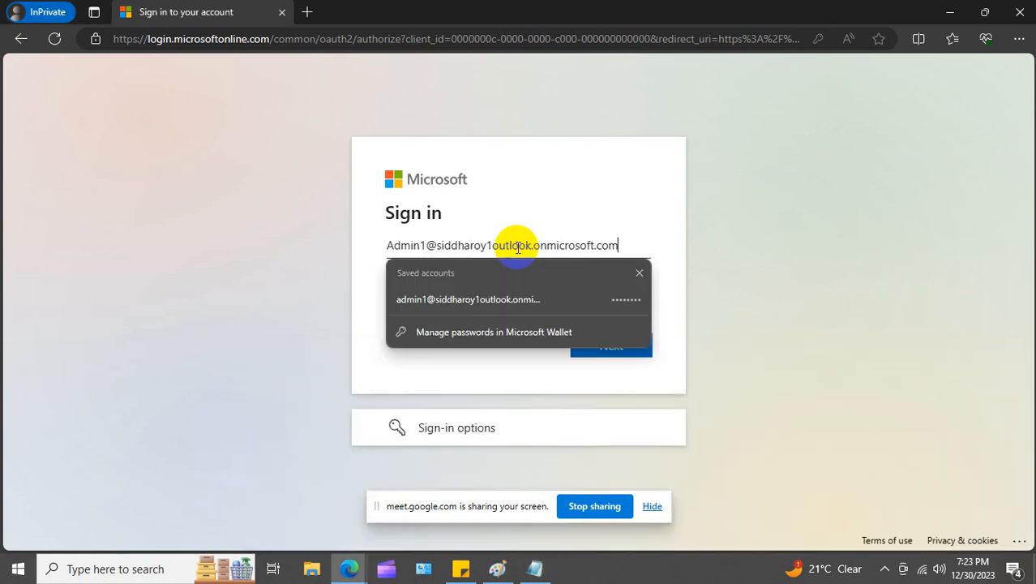
{"action": "left_click", "coordinate": [638, 232]}
{"action": "left_click", "coordinate": [630, 346]}
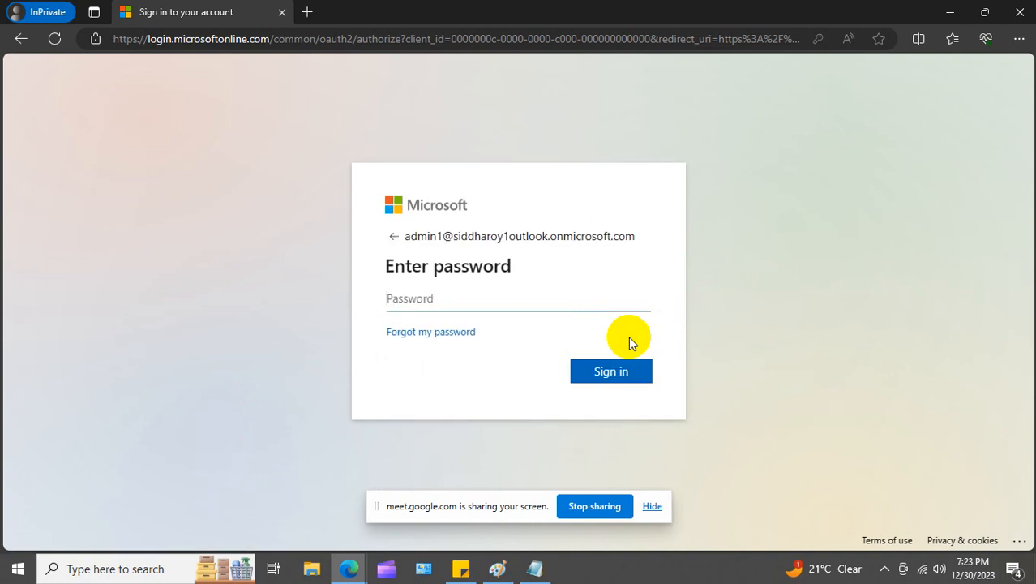
- Enter Admin1's account password and sign in
{"action": "type", "text": "••••••••••••"}
{"action": "key", "text": "Return"}
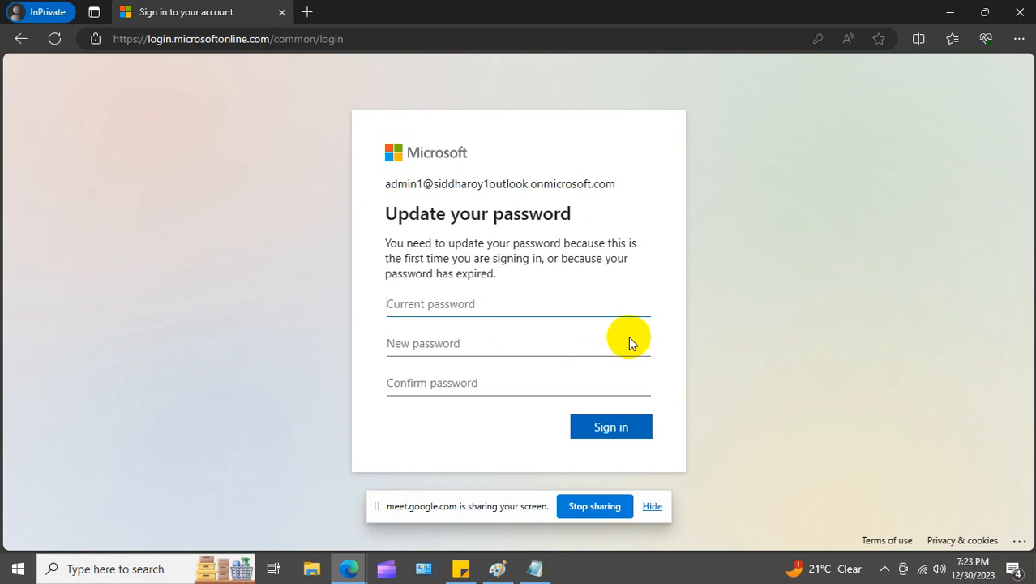
- Fill in Admin1's current password on the password update form
{"action": "type", "text": "••••••••••••"}
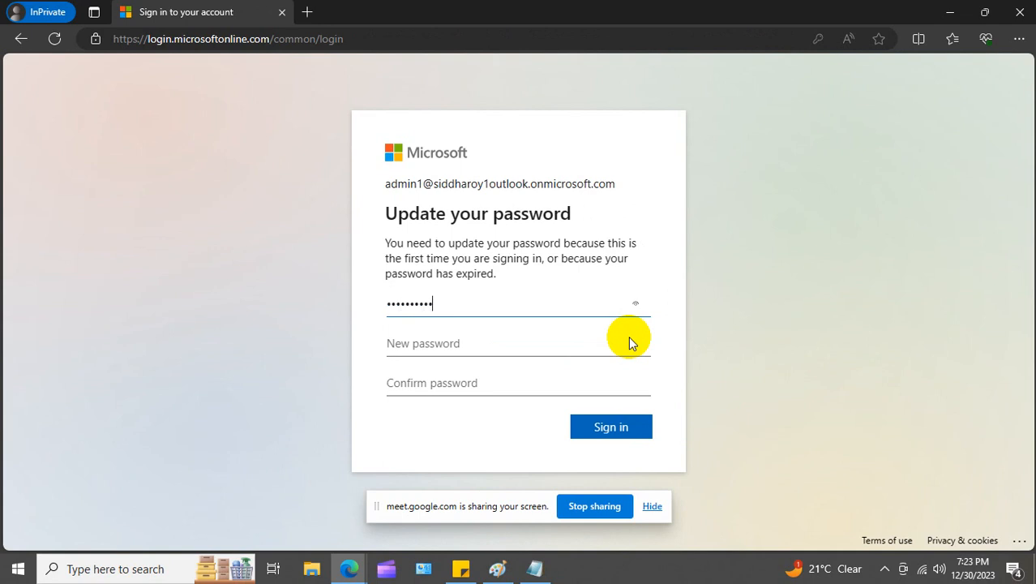
{"action": "key", "text": "Tab"}
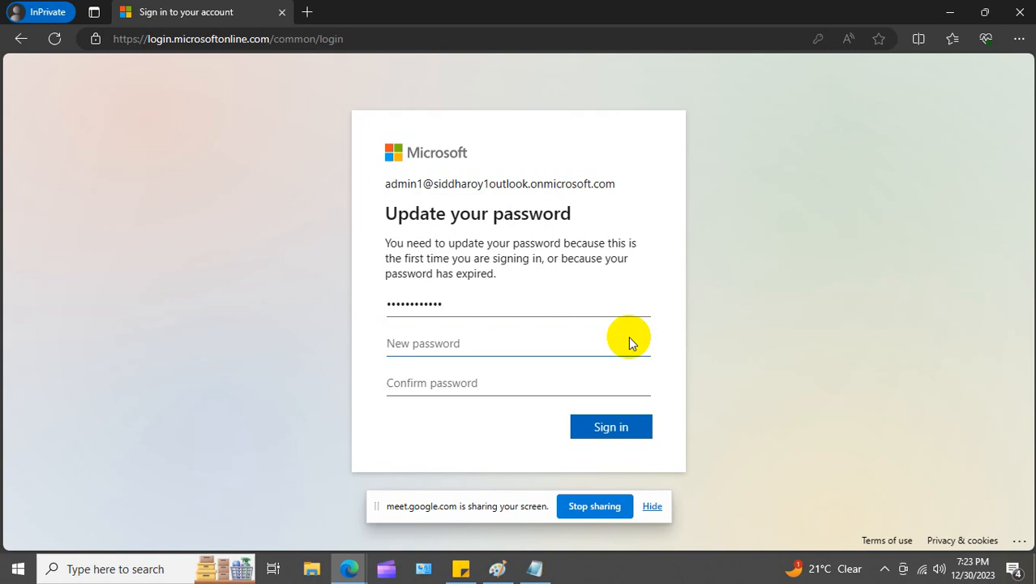
{"action": "type", "text": "•••••••"}
{"action": "key", "text": "BackSpace"}
{"action": "key", "text": "BackSpace"}
{"action": "key", "text": "BackSpace"}
{"action": "key", "text": "BackSpace"}
{"action": "key", "text": "BackSpace"}
{"action": "key", "text": "BackSpace"}
{"action": "key", "text": "BackSpace"}
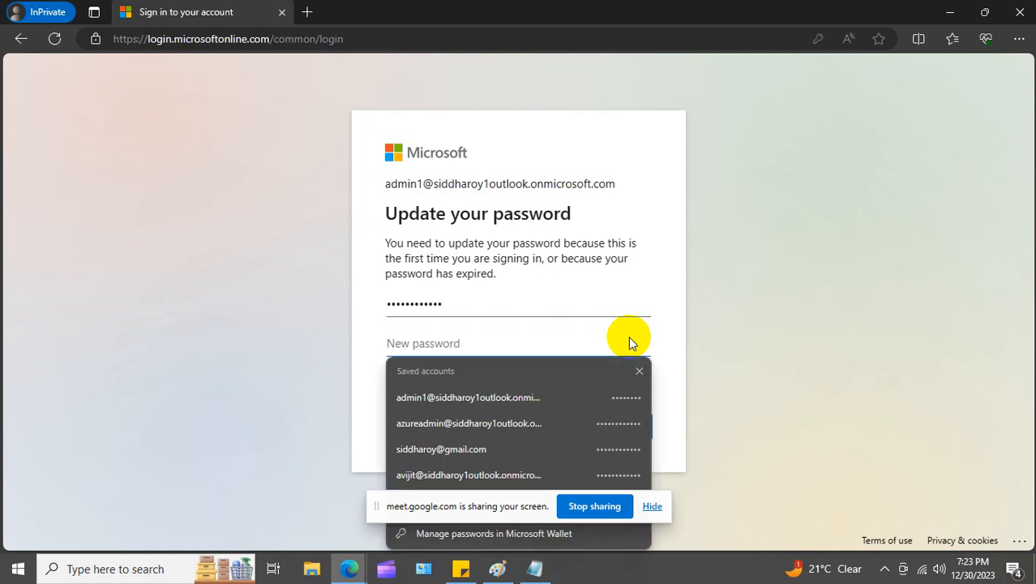
- Enter and confirm Admin1's new password, and submit the password update
{"action": "type", "text": "••••••••••••"}
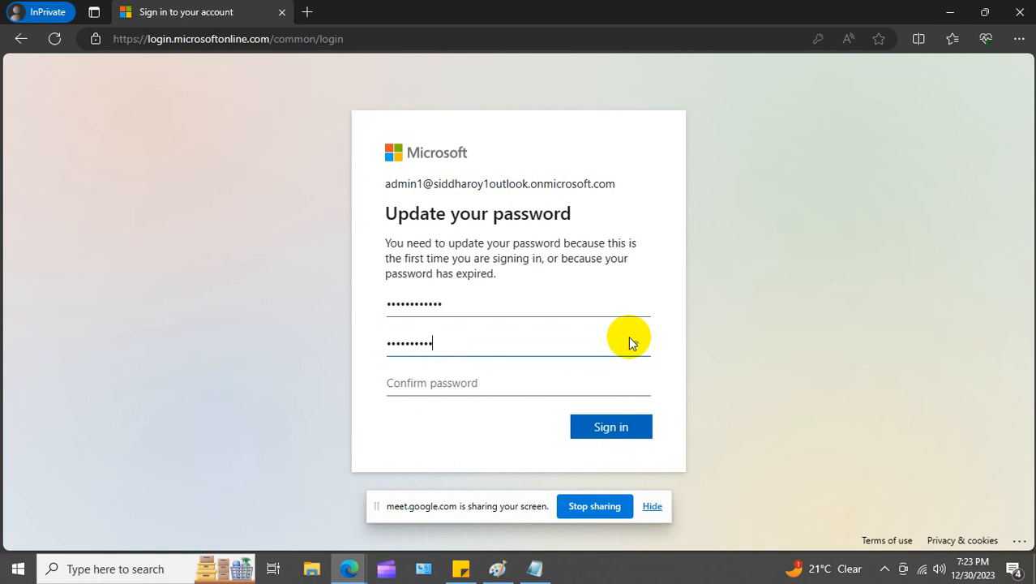
{"action": "key", "text": "Tab"}
{"action": "type", "text": "•••••••"}
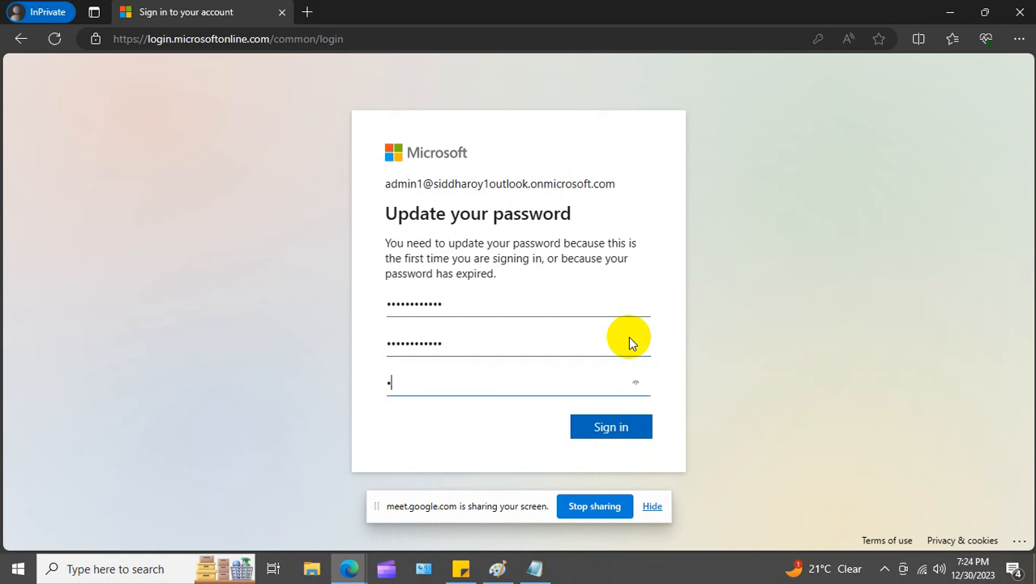
{"action": "type", "text": "•••••"}
{"action": "left_click", "coordinate": [622, 430]}
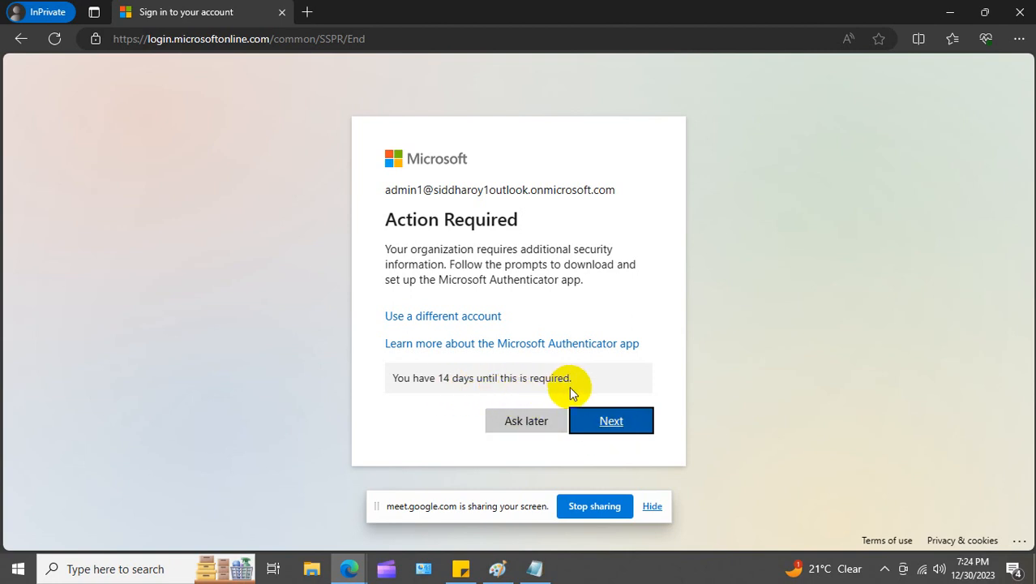
- Proceed to the required security info setup and choose to use a different authenticator app
{"action": "left_click", "coordinate": [613, 422]}
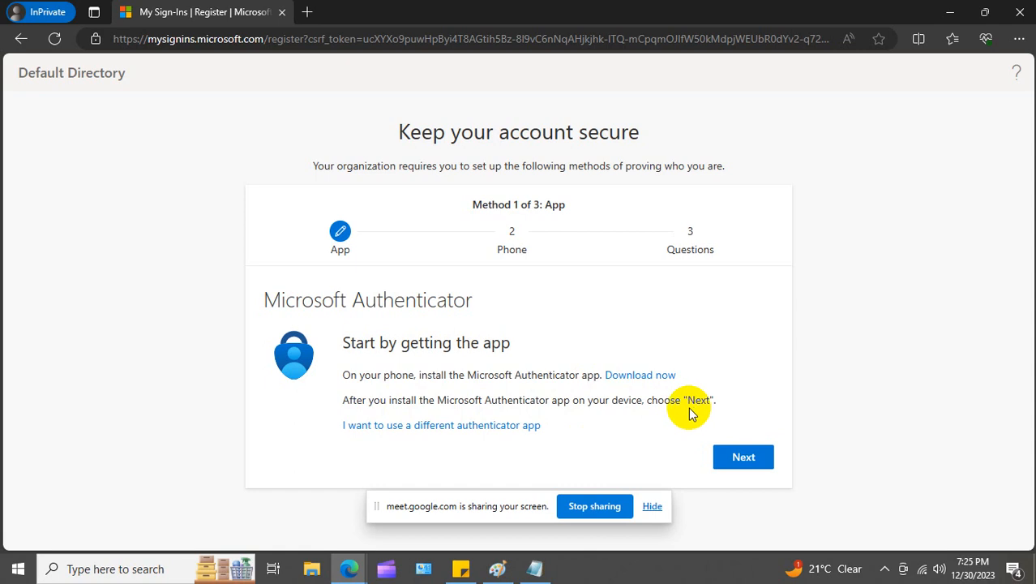
{"action": "left_click", "coordinate": [454, 426]}
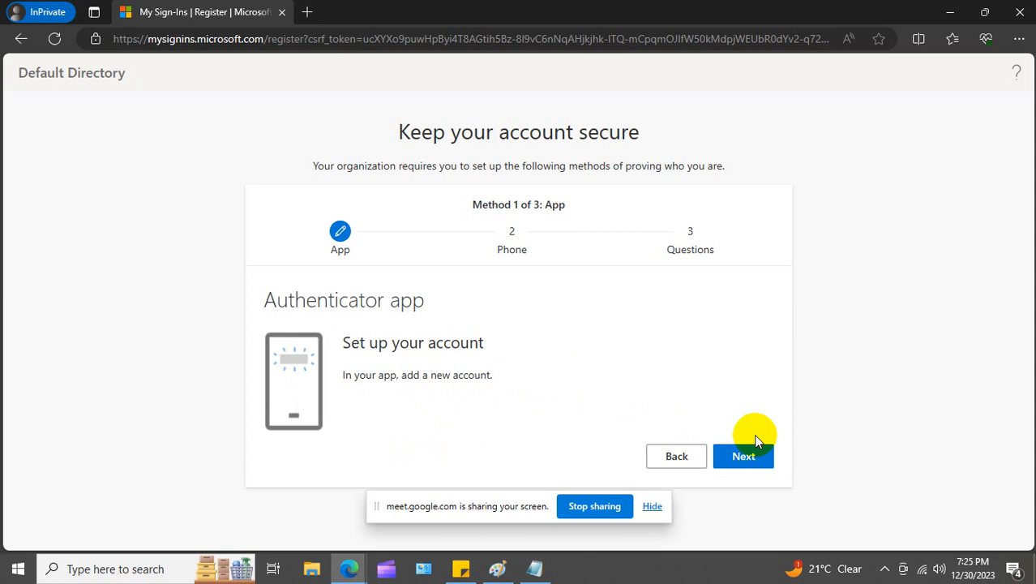
- Return to the Microsoft Authenticator option and register the app for Admin1 using the QR code and notification approval
{"action": "left_click", "coordinate": [677, 457]}
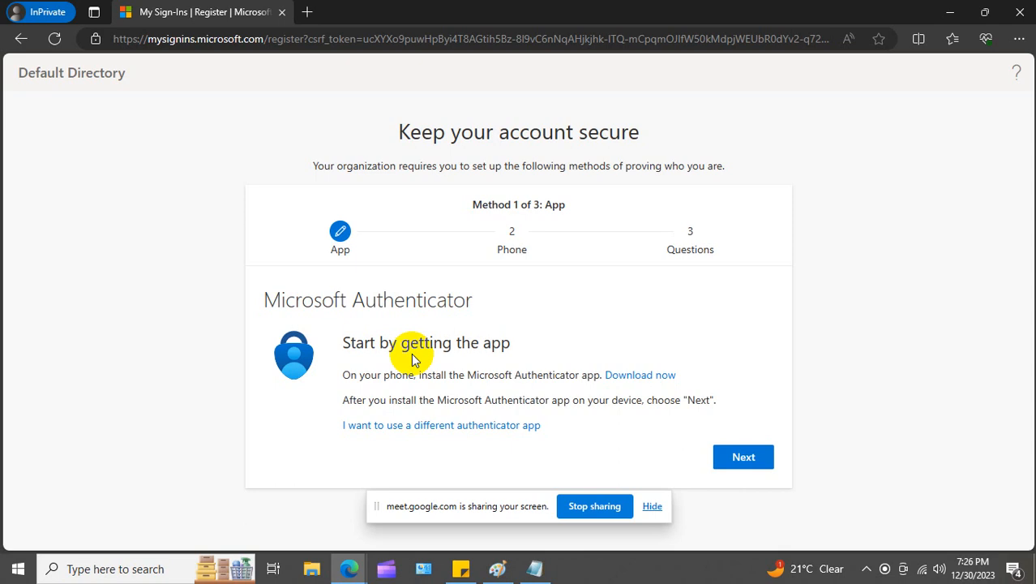
{"action": "left_click", "coordinate": [737, 456]}
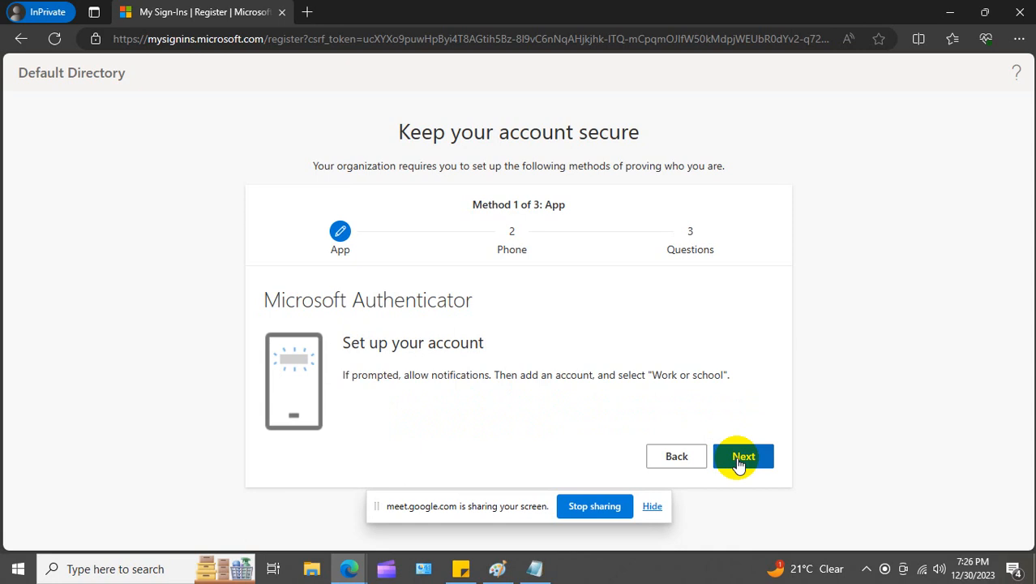
{"action": "left_click", "coordinate": [741, 456]}
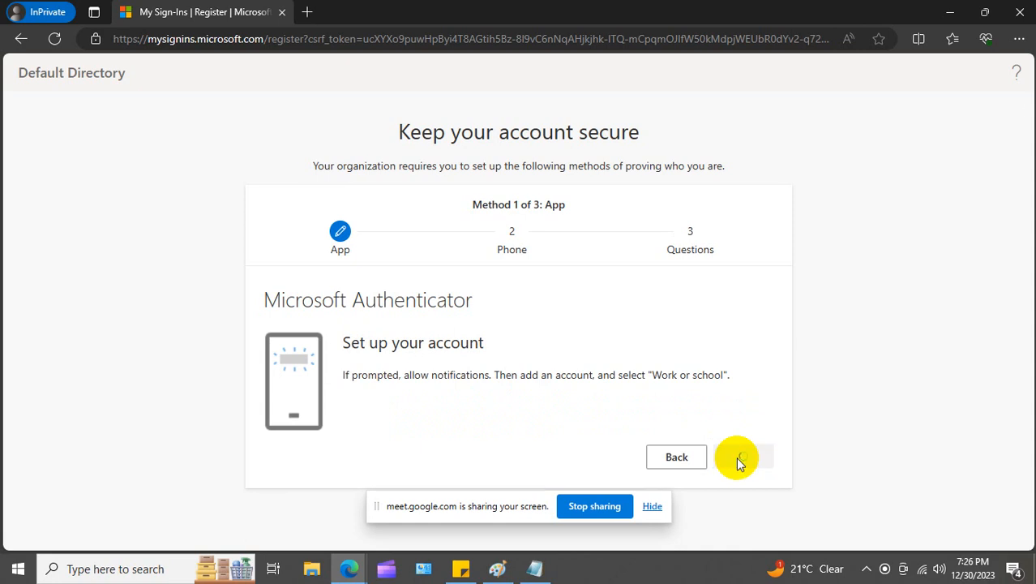
{"action": "scroll", "coordinate": [738, 459], "scroll_direction": "down", "scroll_amount": 2}
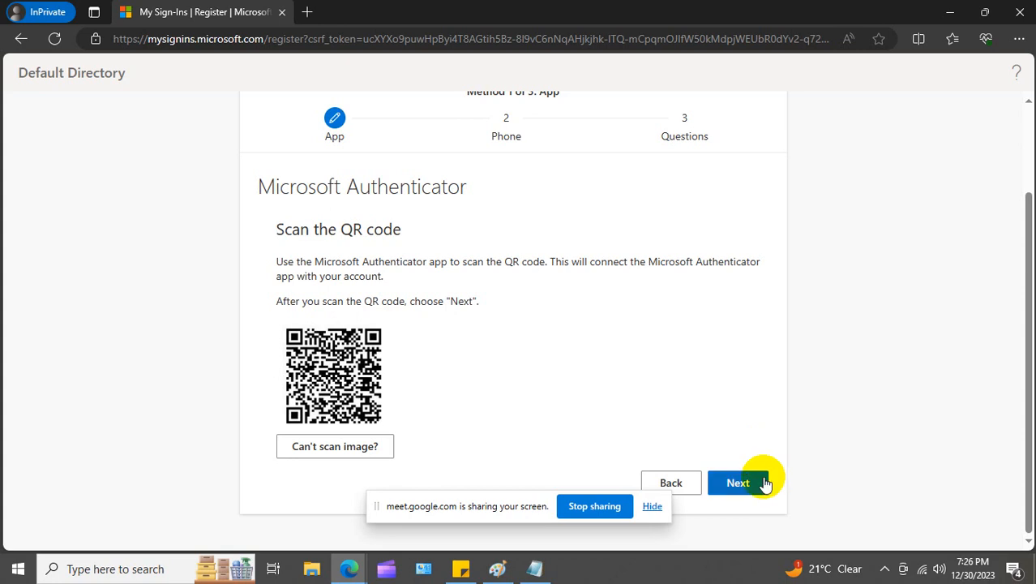
{"action": "left_click", "coordinate": [763, 480]}
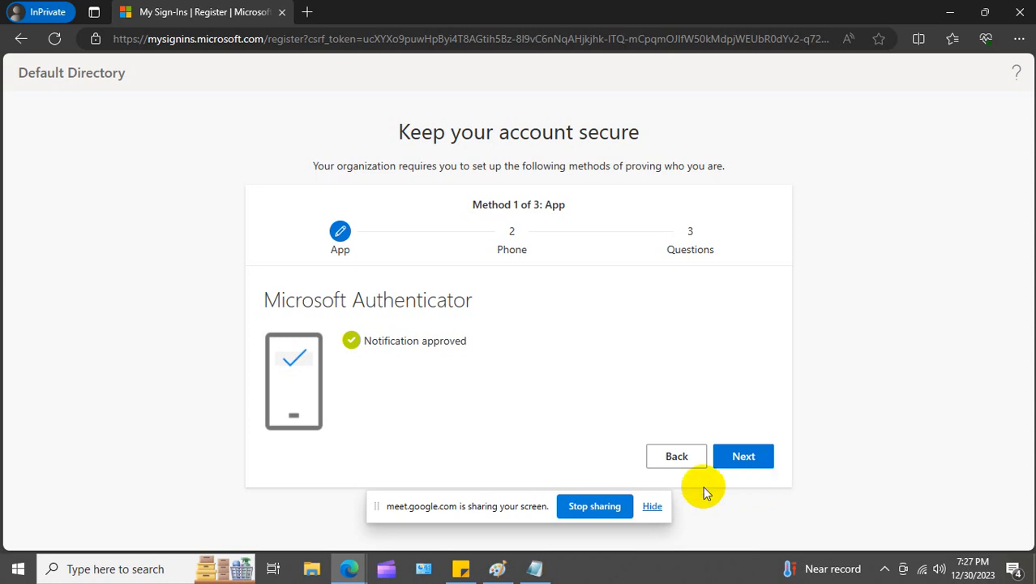
{"action": "left_click", "coordinate": [736, 455]}
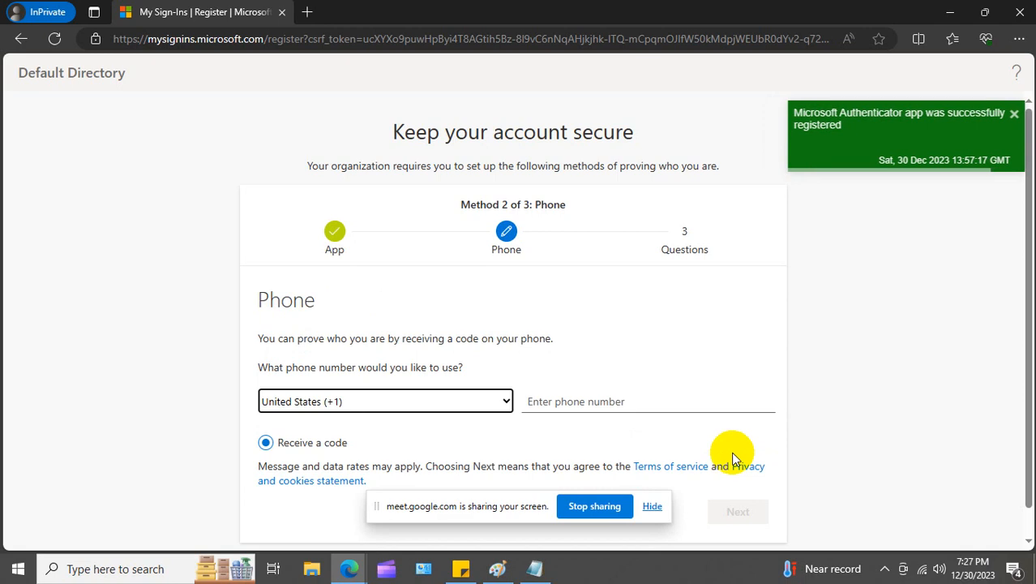
- Select India (+91), fill in the phone number without its country prefix, and request a verification code
{"action": "left_click", "coordinate": [508, 404]}
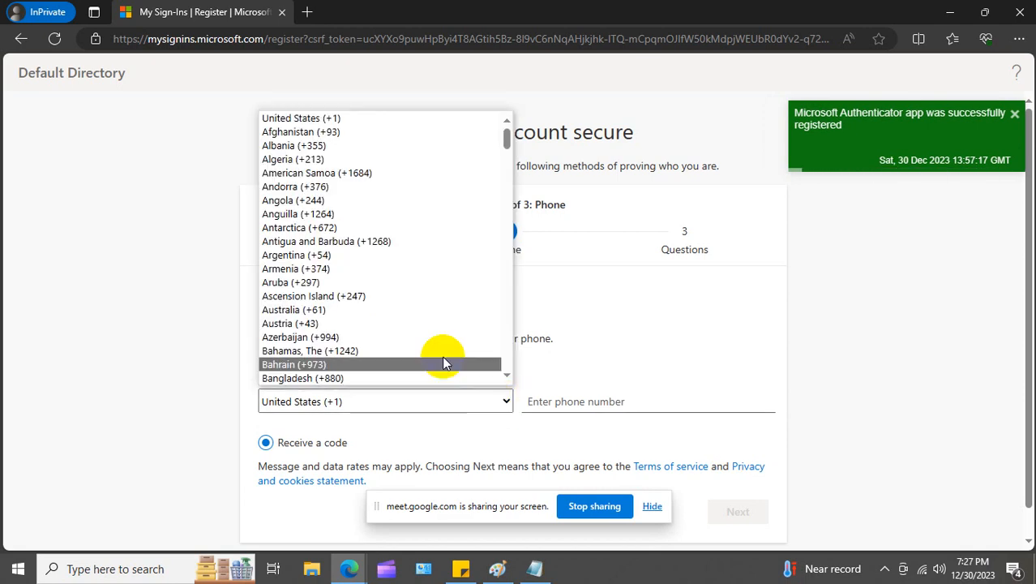
{"action": "type", "text": "in"}
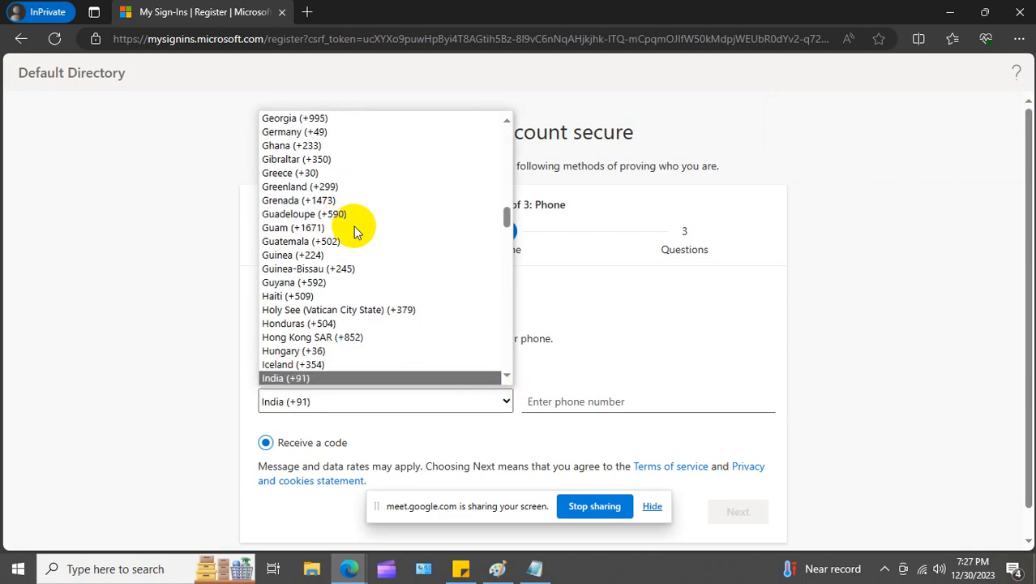
{"action": "left_click", "coordinate": [304, 377]}
{"action": "left_click", "coordinate": [590, 402]}
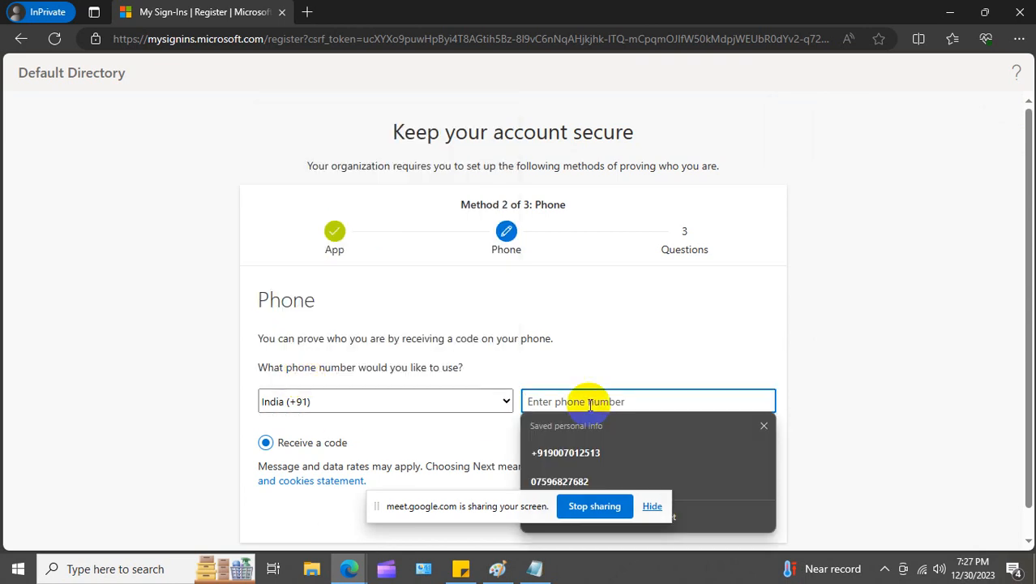
{"action": "left_click", "coordinate": [590, 452]}
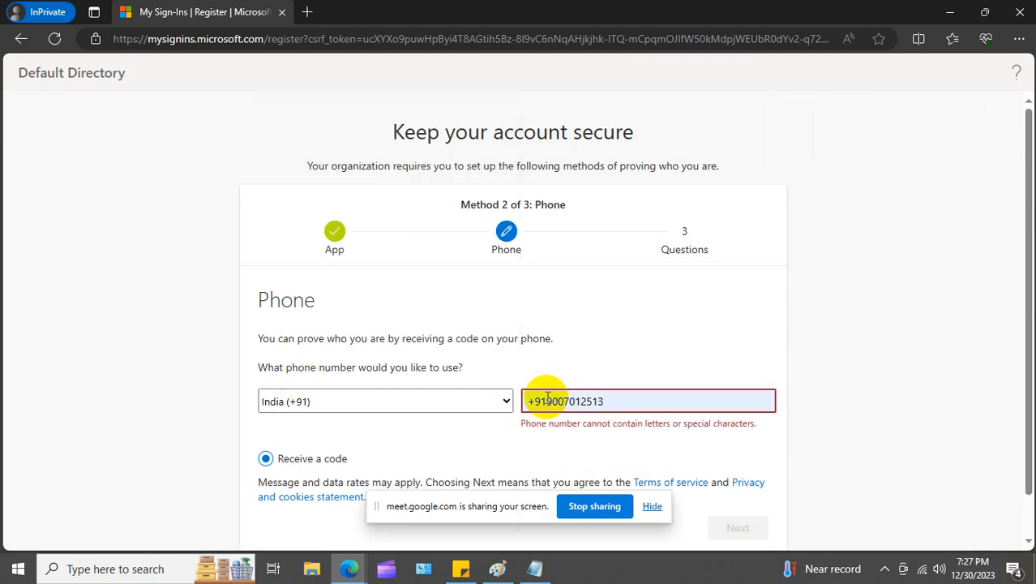
{"action": "left_click", "coordinate": [547, 399]}
{"action": "key", "text": "BackSpace"}
{"action": "key", "text": "BackSpace"}
{"action": "key", "text": "BackSpace"}
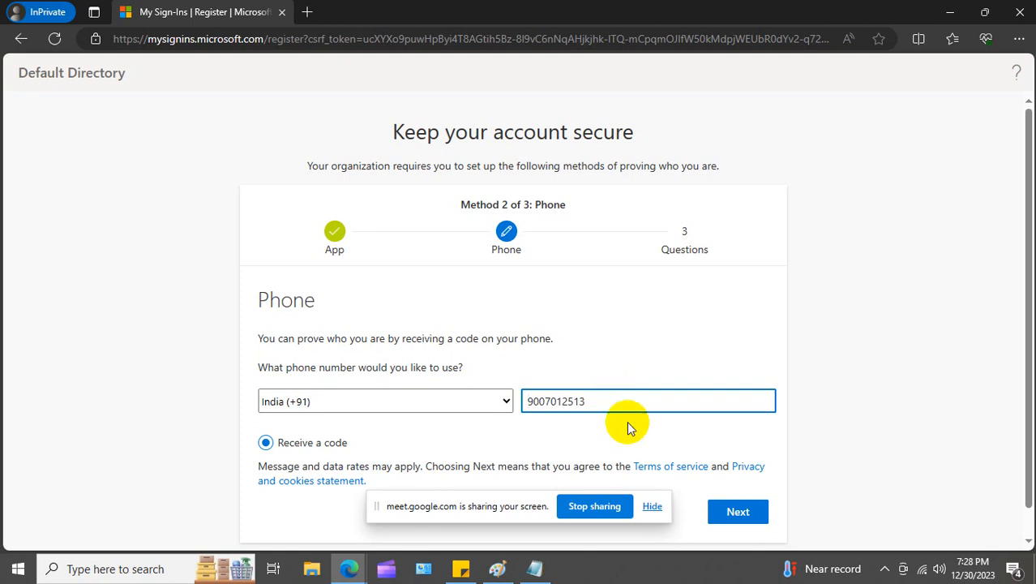
{"action": "left_click", "coordinate": [737, 512]}
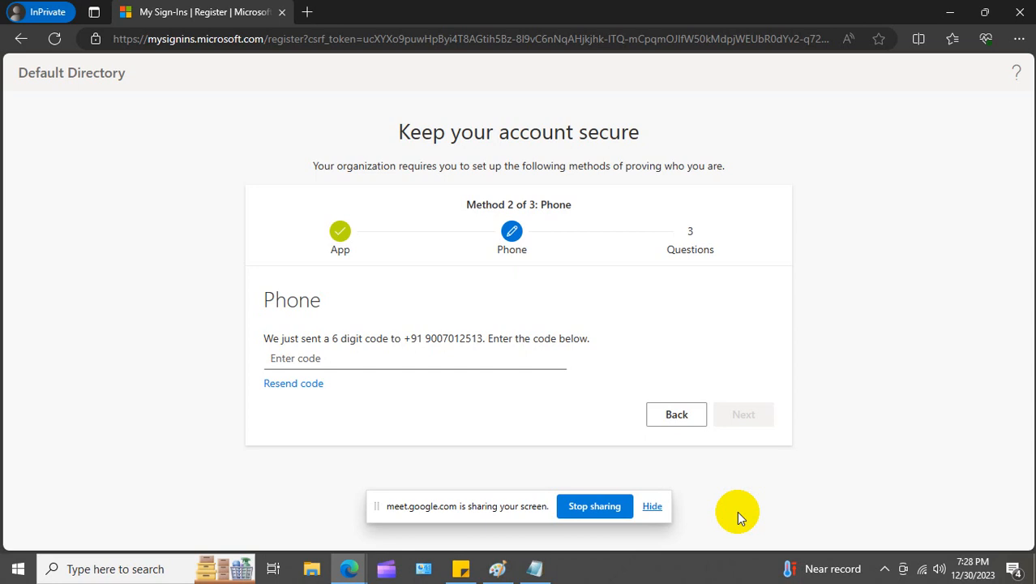
- Enter the 6-digit phone verification code and complete the phone registration
{"action": "left_click", "coordinate": [333, 359]}
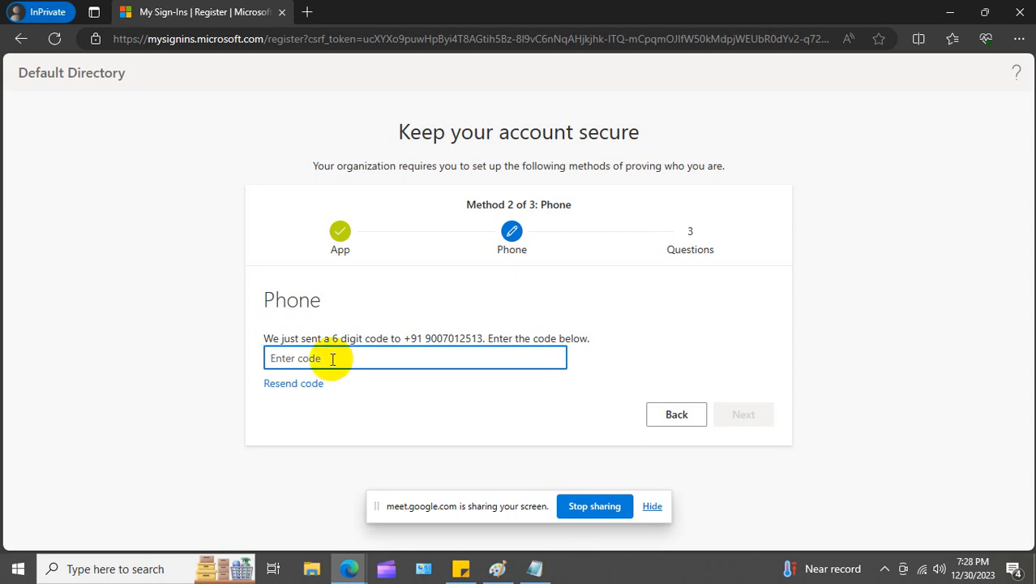
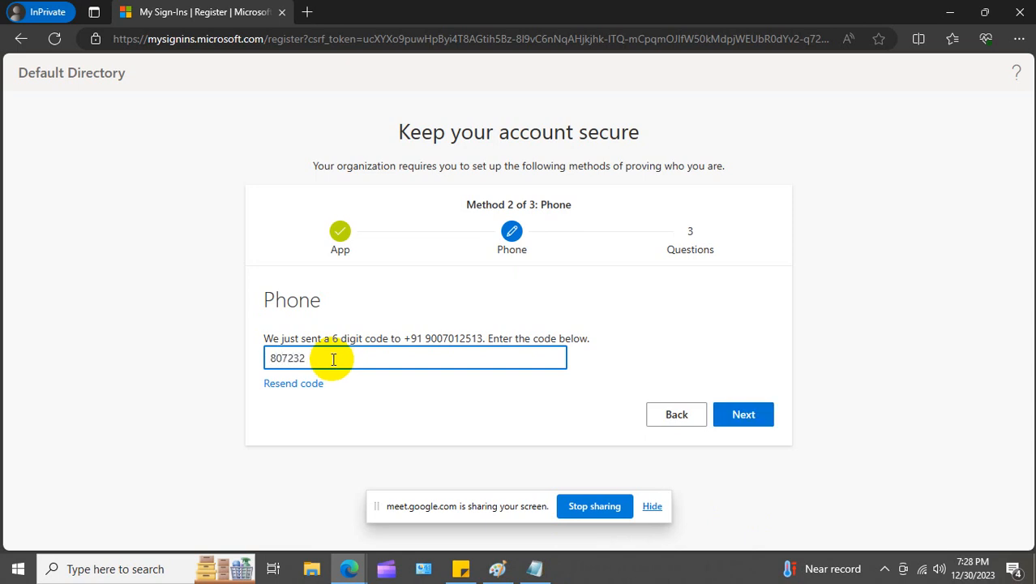
{"action": "left_click", "coordinate": [768, 415]}
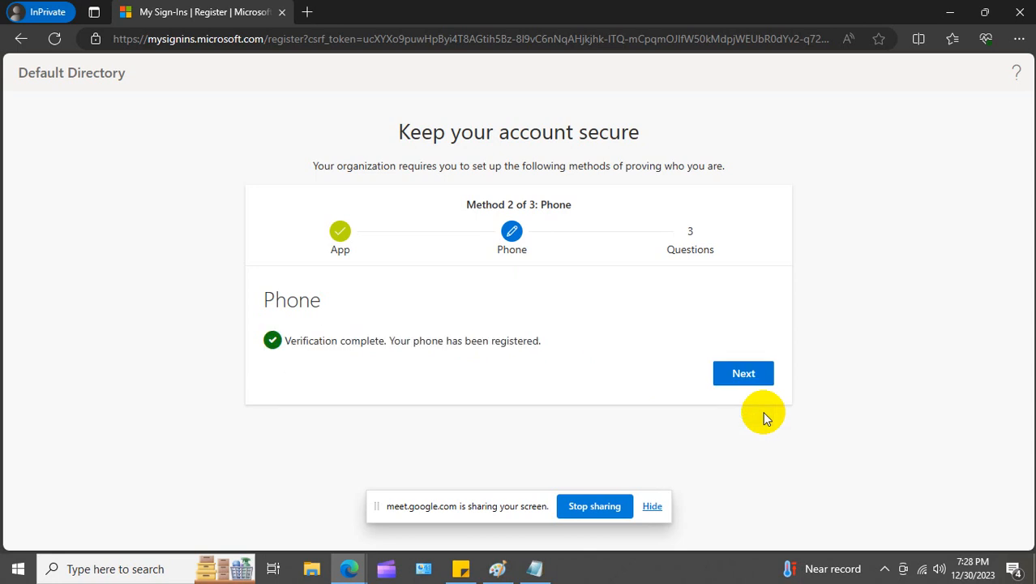
{"action": "left_click", "coordinate": [746, 378]}
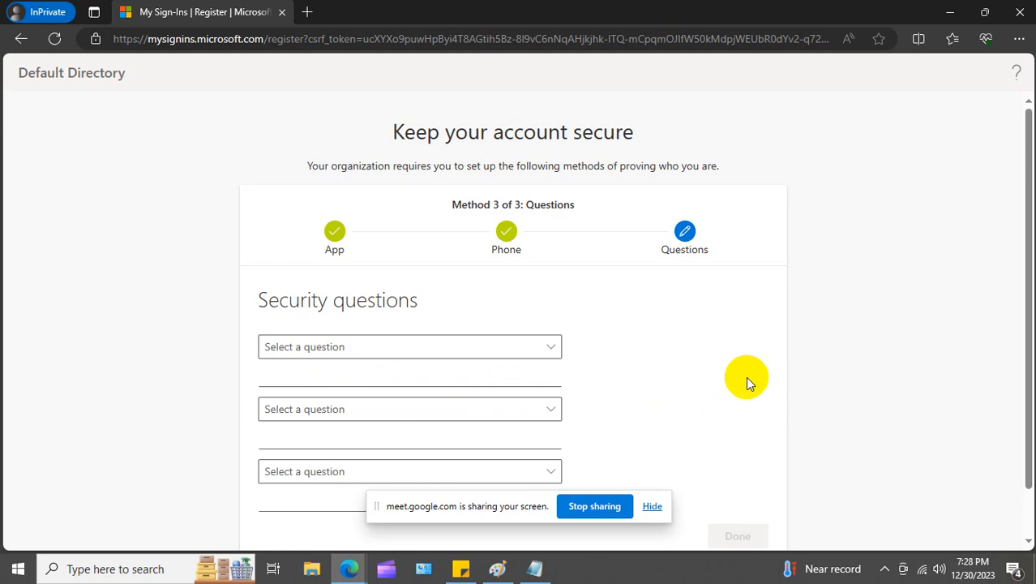
- Select the security questions about the cities where the first spouse/partner was met, the parents met, and the father was born
{"action": "left_click", "coordinate": [473, 357]}
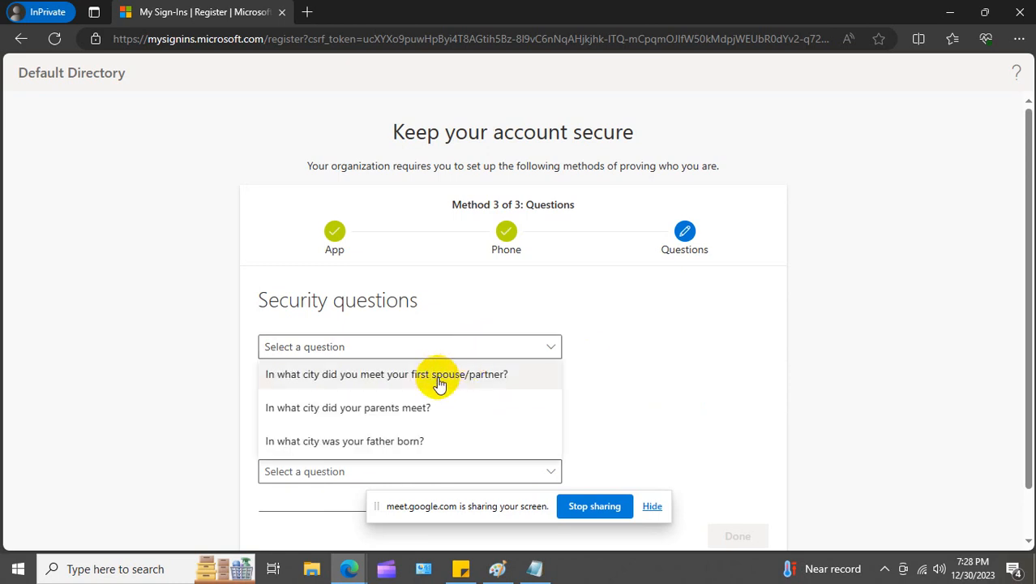
{"action": "left_click", "coordinate": [435, 386]}
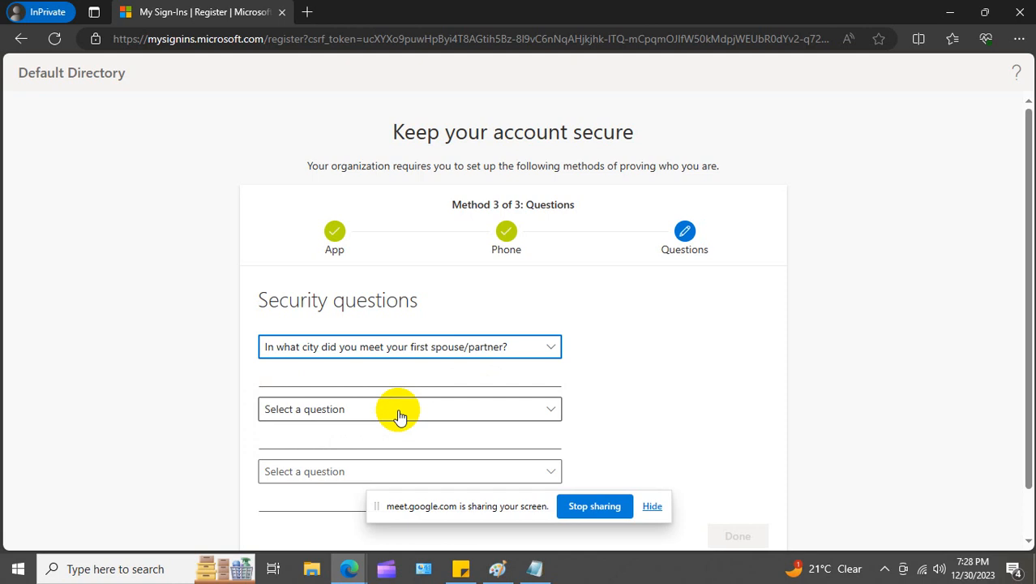
{"action": "left_click", "coordinate": [351, 410]}
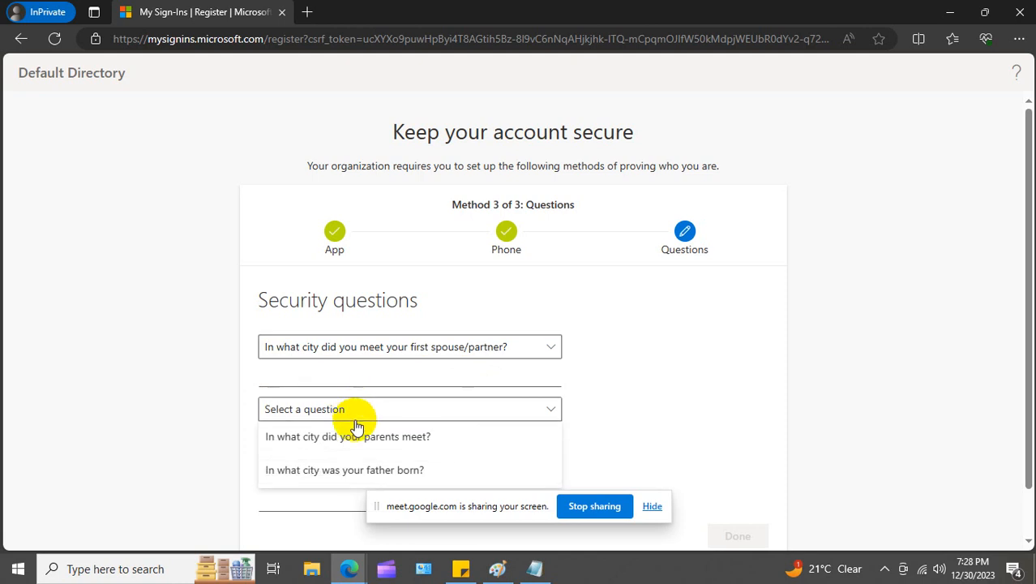
{"action": "left_click", "coordinate": [357, 442]}
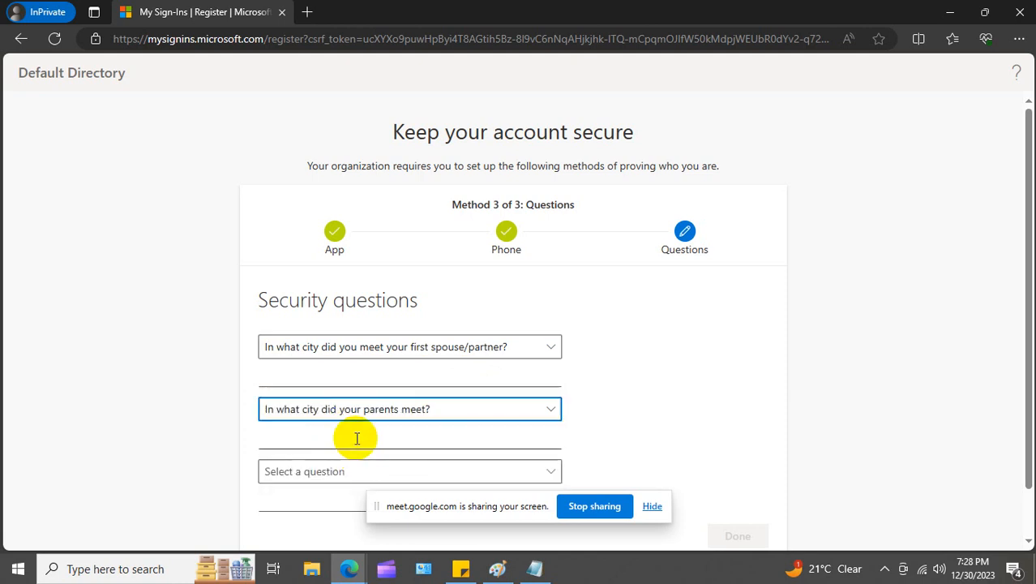
{"action": "left_click", "coordinate": [352, 470]}
{"action": "left_click", "coordinate": [318, 500]}
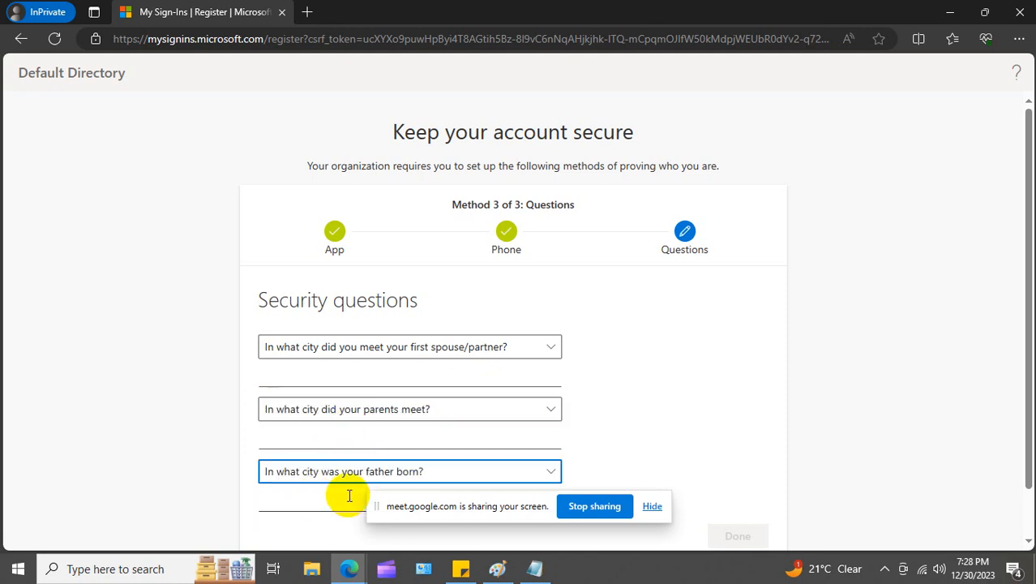
{"action": "scroll", "coordinate": [1029, 278], "scroll_direction": "down", "scroll_amount": 2}
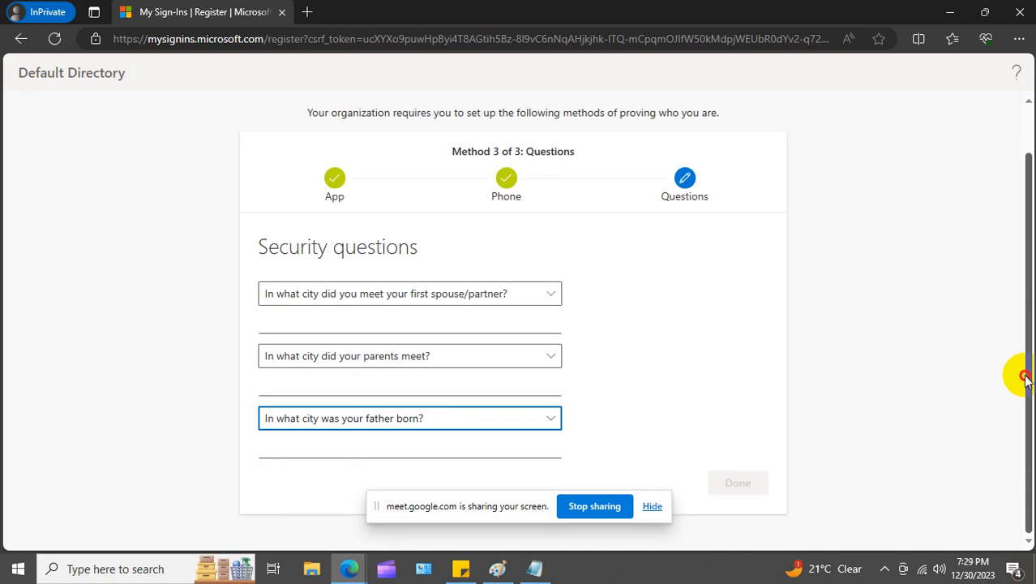
- Fill in the answers to the first-spouse/partner and parents-meeting security questions, using a different answer for each
{"action": "left_click", "coordinate": [316, 448]}
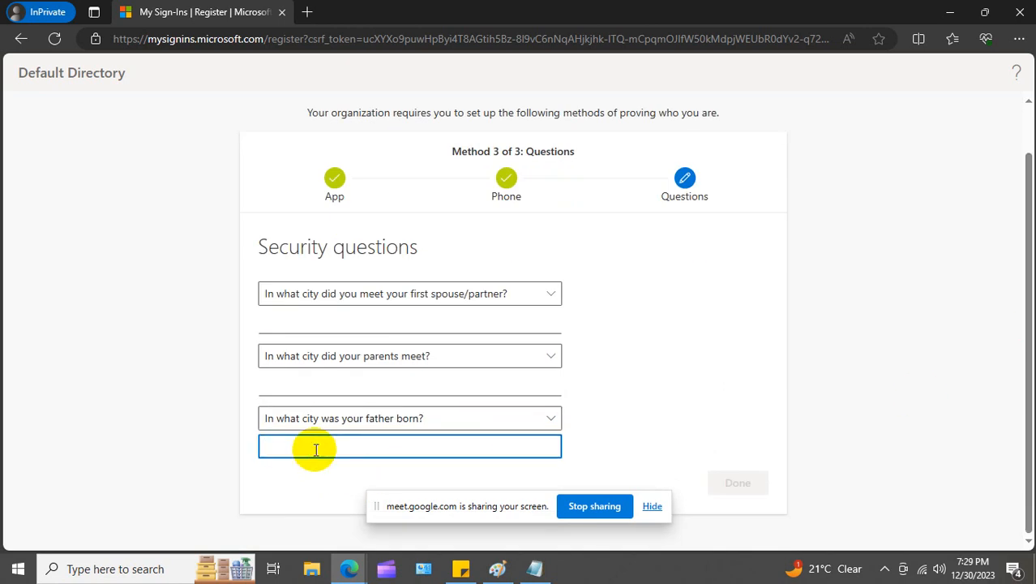
{"action": "left_click", "coordinate": [347, 324]}
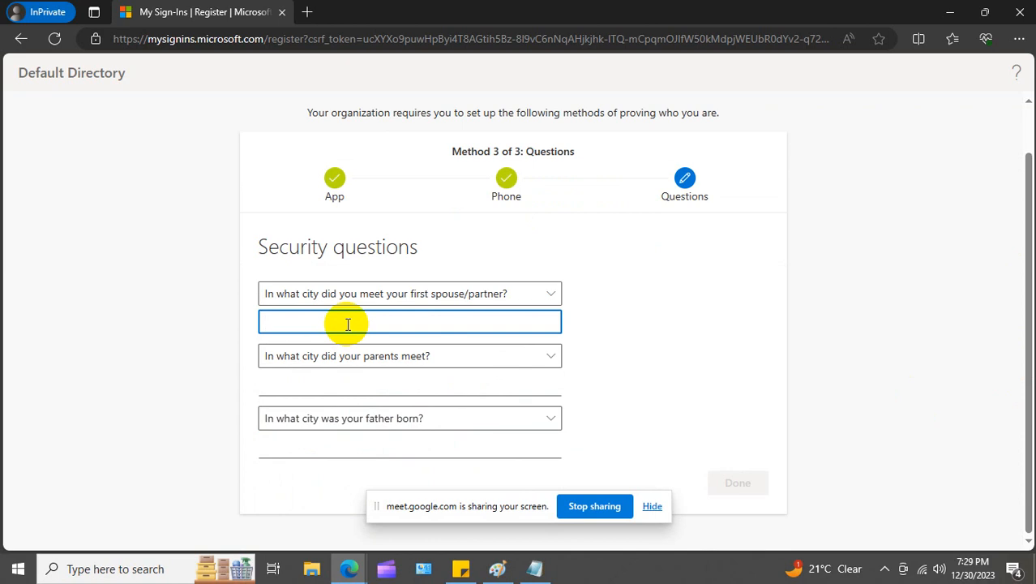
{"action": "left_click", "coordinate": [322, 387]}
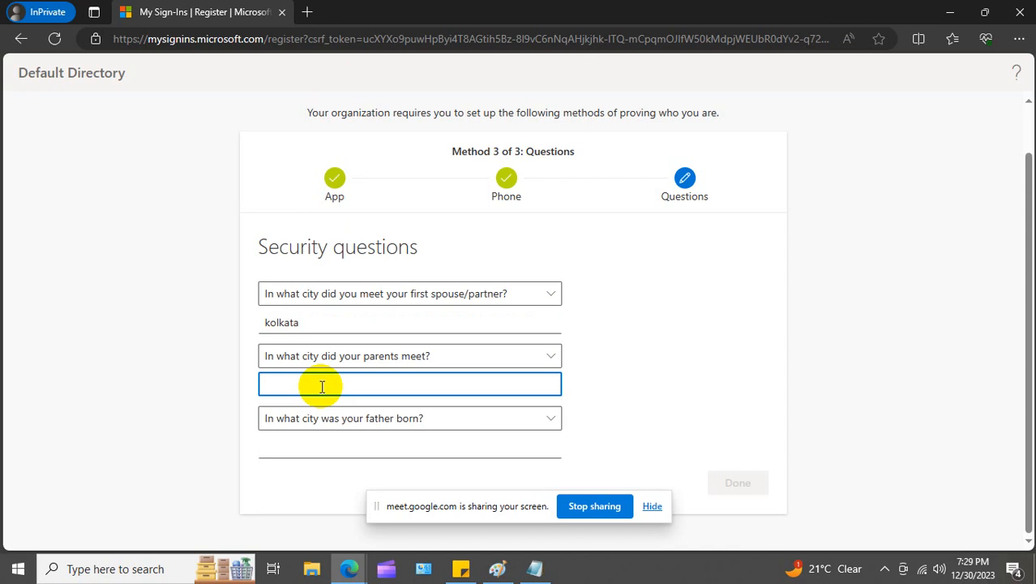
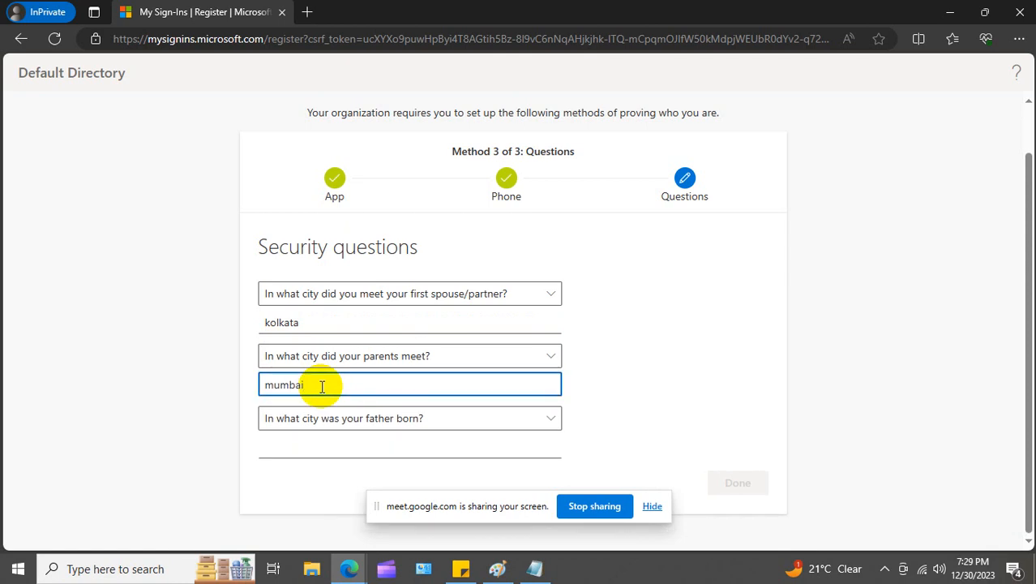
- Fill in the answer to the father's birth city question and submit the security questions
{"action": "left_click", "coordinate": [322, 446]}
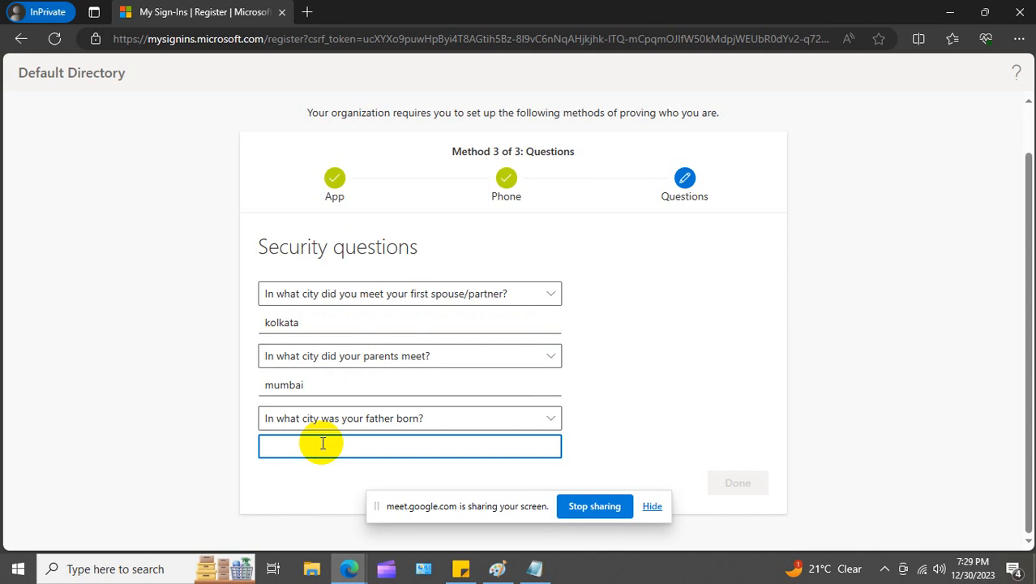
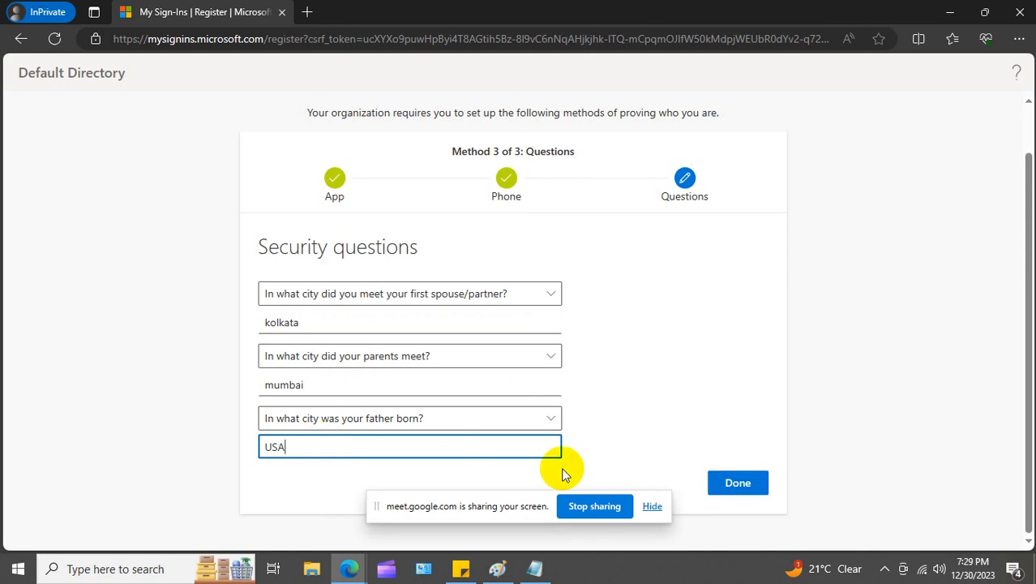
{"action": "left_click", "coordinate": [737, 484]}
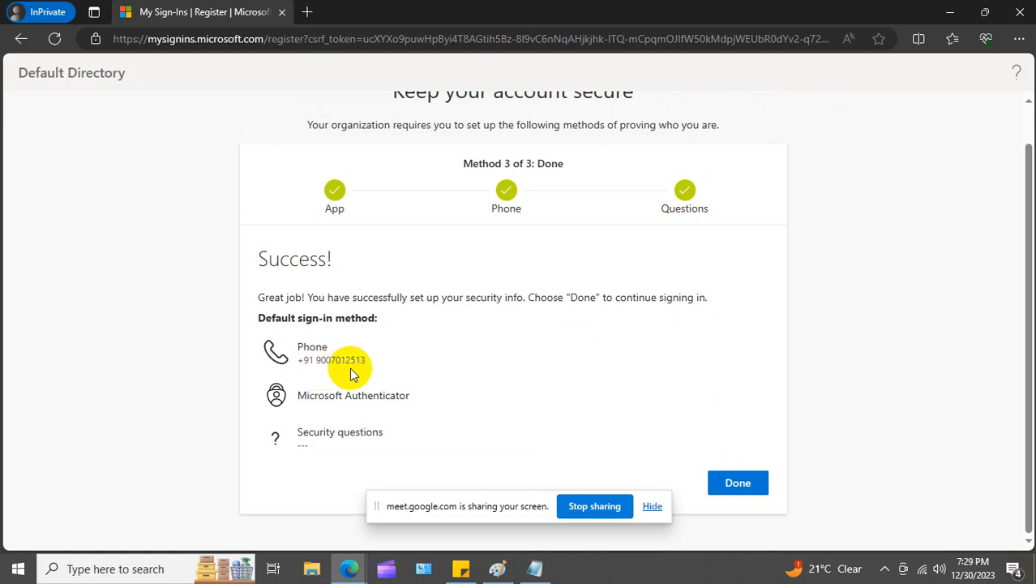
- Finish the security info setup and choose to stay signed in as Admin1
{"action": "left_click", "coordinate": [736, 483]}
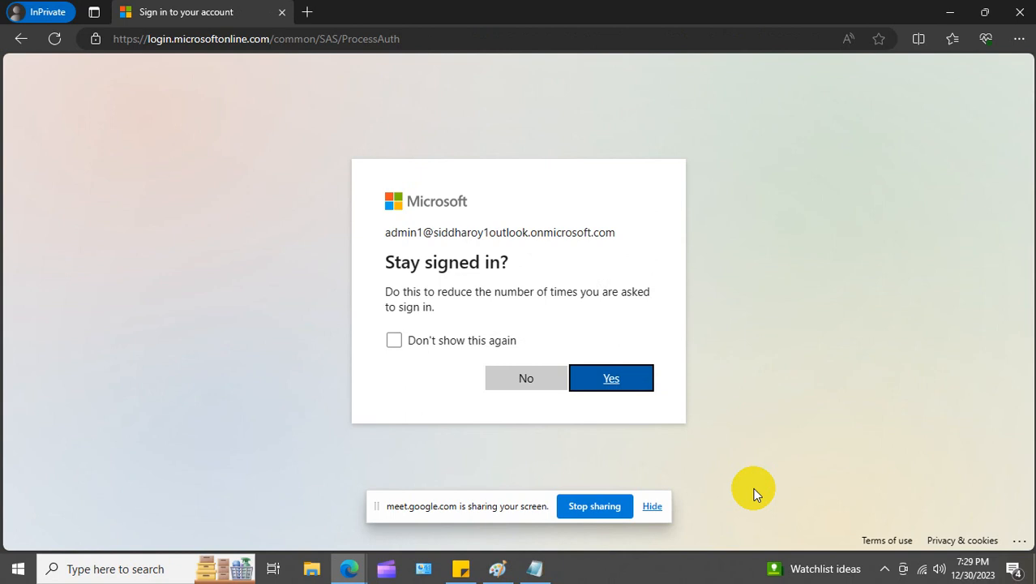
{"action": "left_click", "coordinate": [618, 379]}
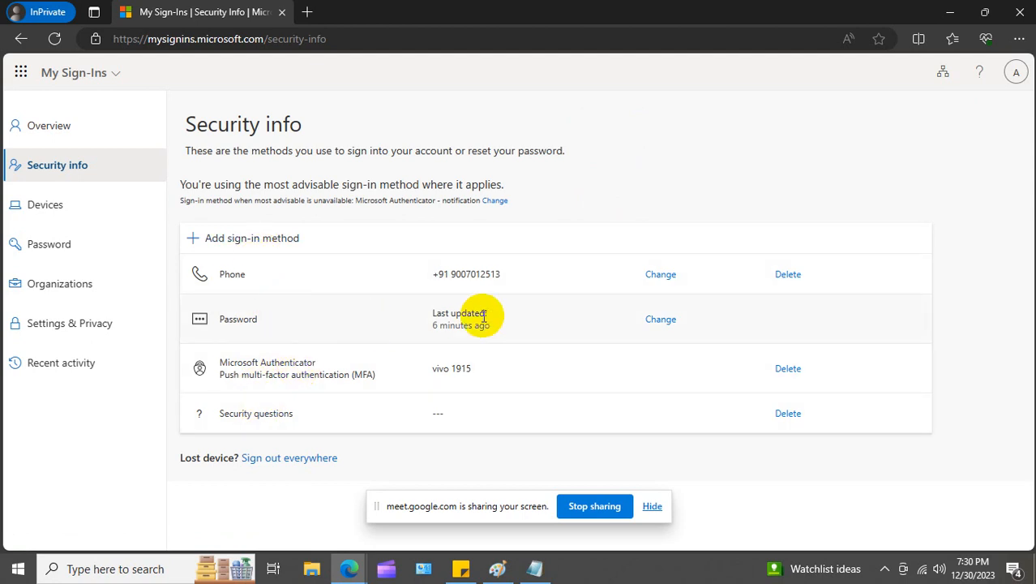
- Open Admin1's password change page from the security info page and fill in the old password
{"action": "left_click", "coordinate": [70, 249]}
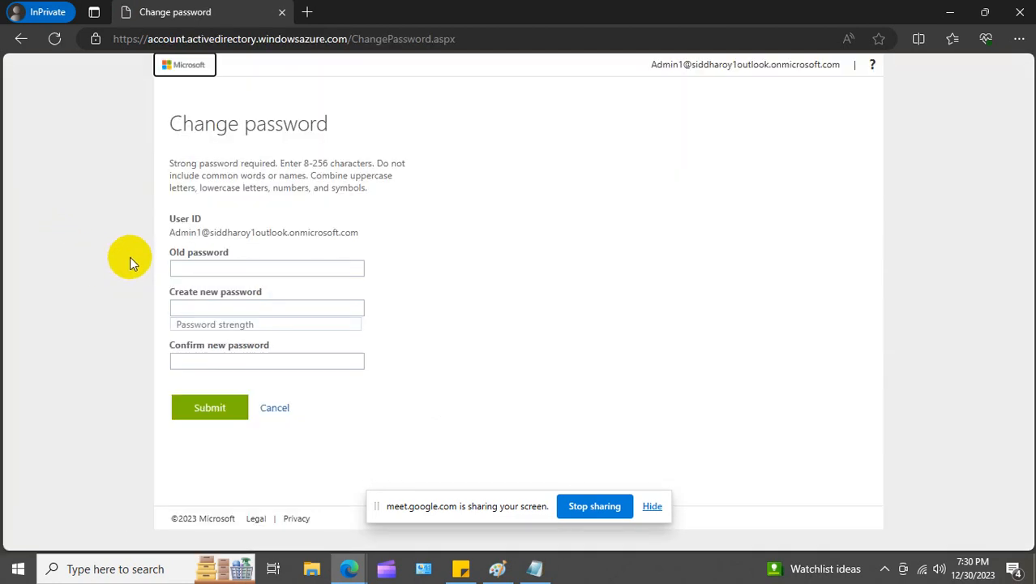
{"action": "left_click", "coordinate": [203, 268]}
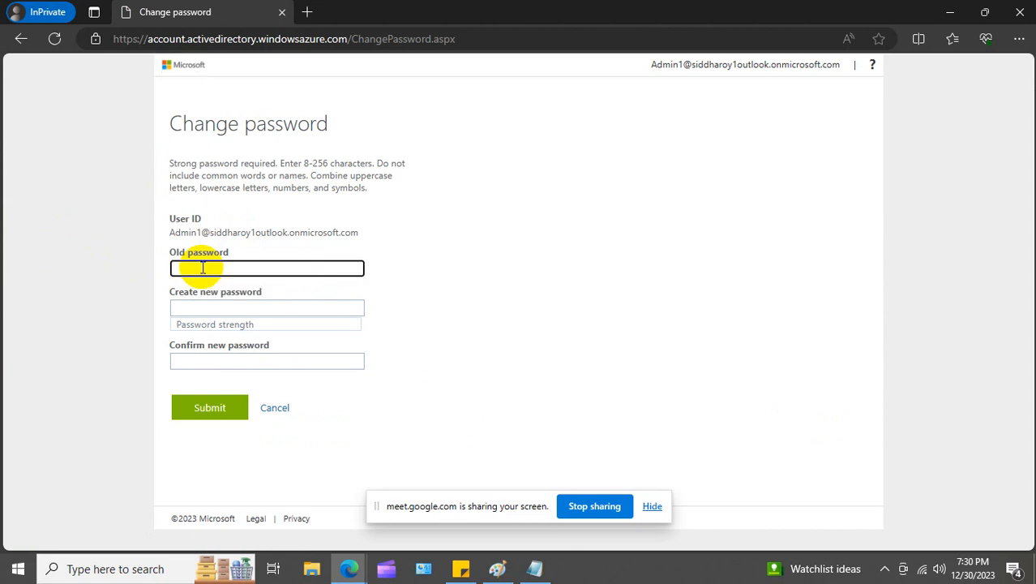
{"action": "type", "text": "************"}
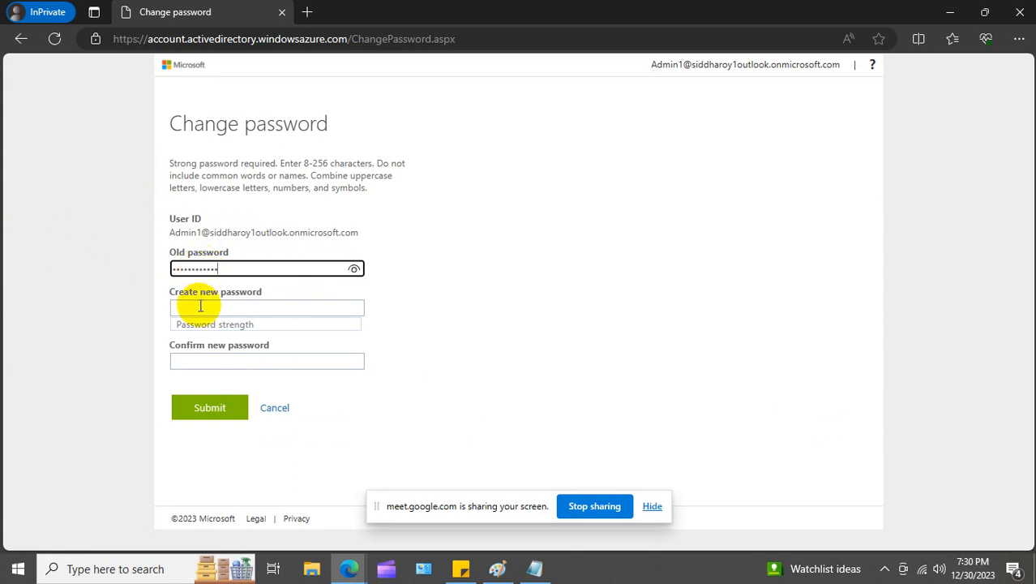
- Try to change Admin1's password by filling in and confirming a new password and submitting the form
{"action": "left_click", "coordinate": [199, 307]}
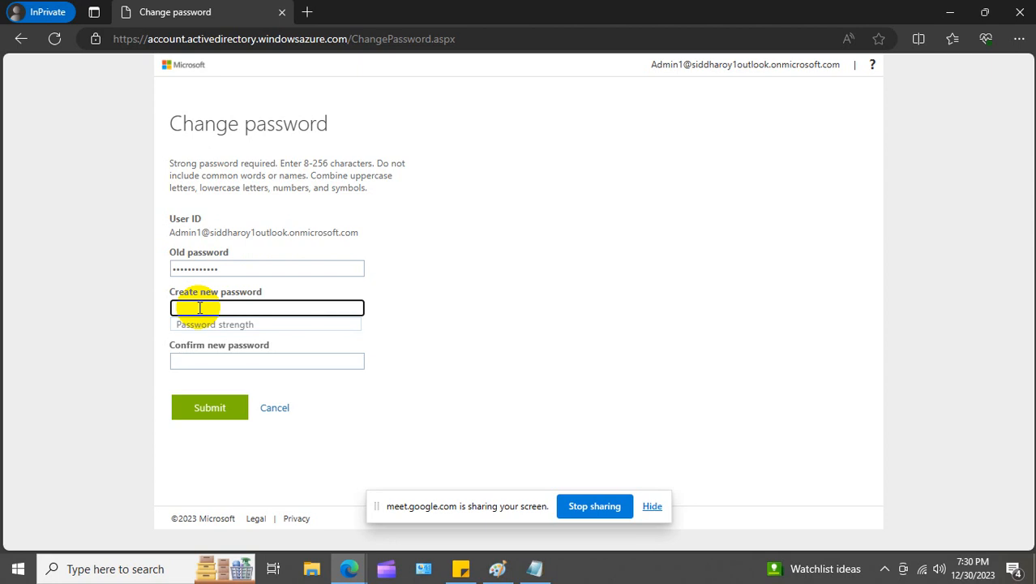
{"action": "type", "text": "*******"}
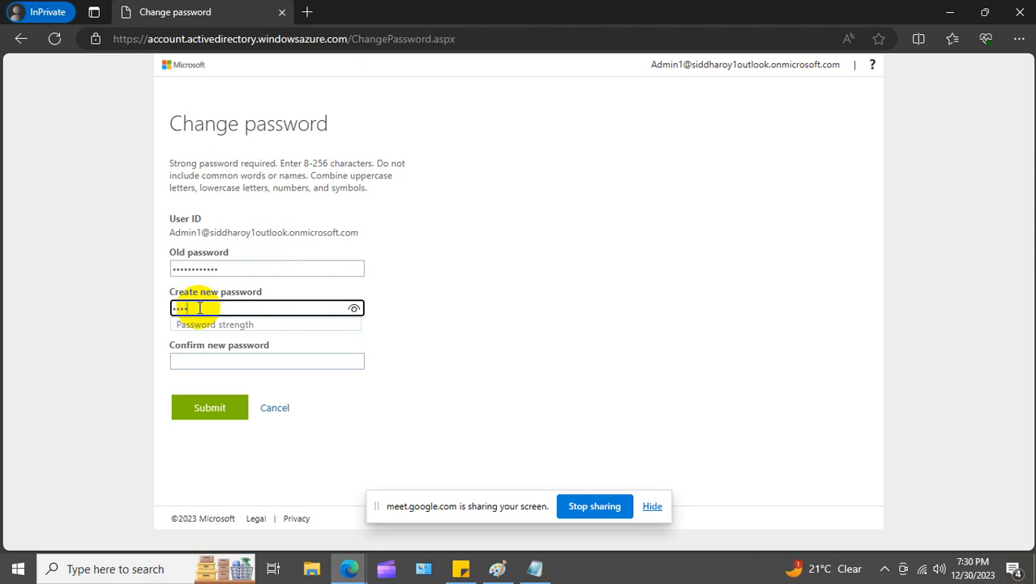
{"action": "type", "text": "*******"}
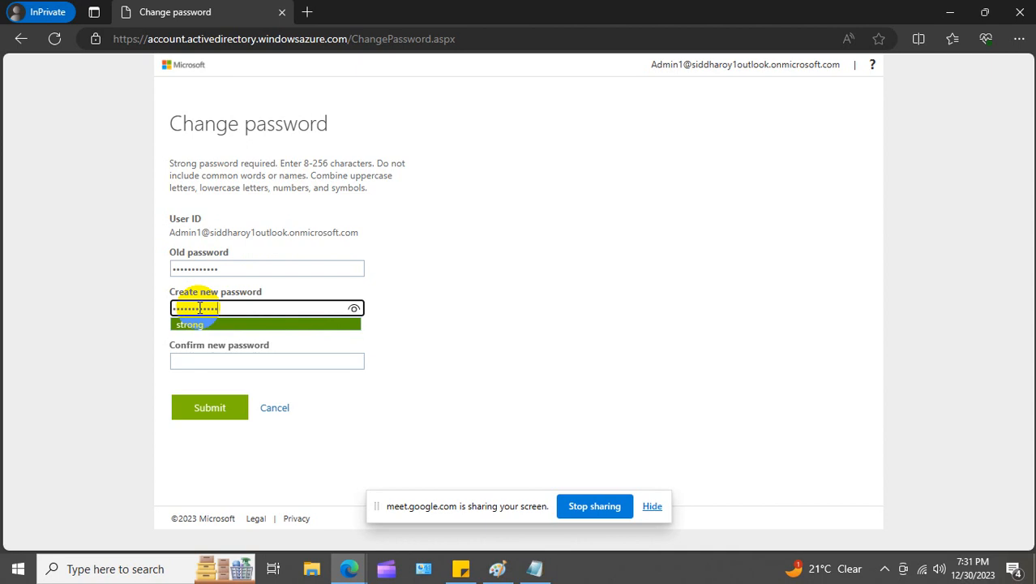
{"action": "left_click", "coordinate": [207, 359]}
{"action": "type", "text": "*********"}
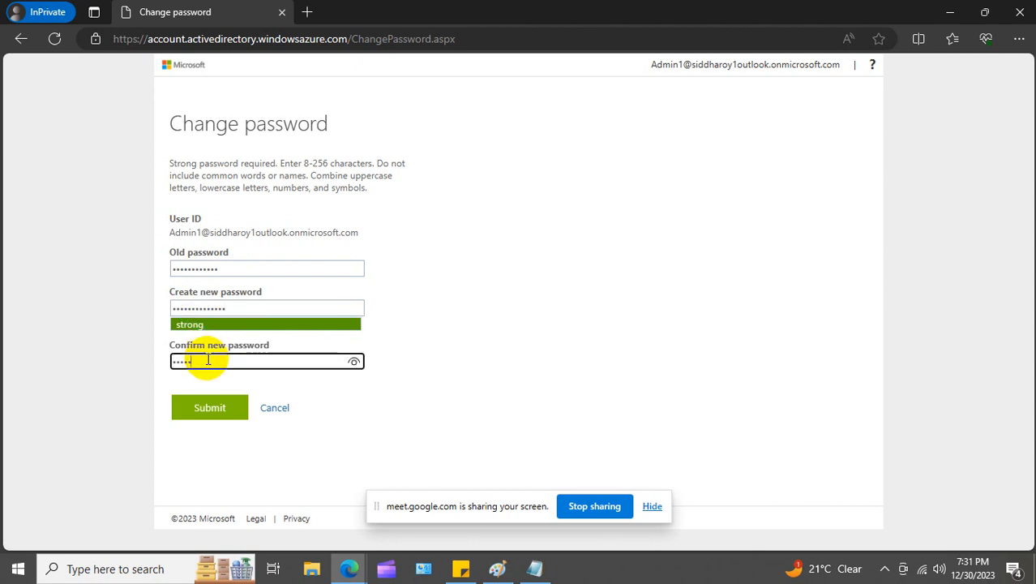
{"action": "type", "text": "*****"}
{"action": "left_click", "coordinate": [384, 388]}
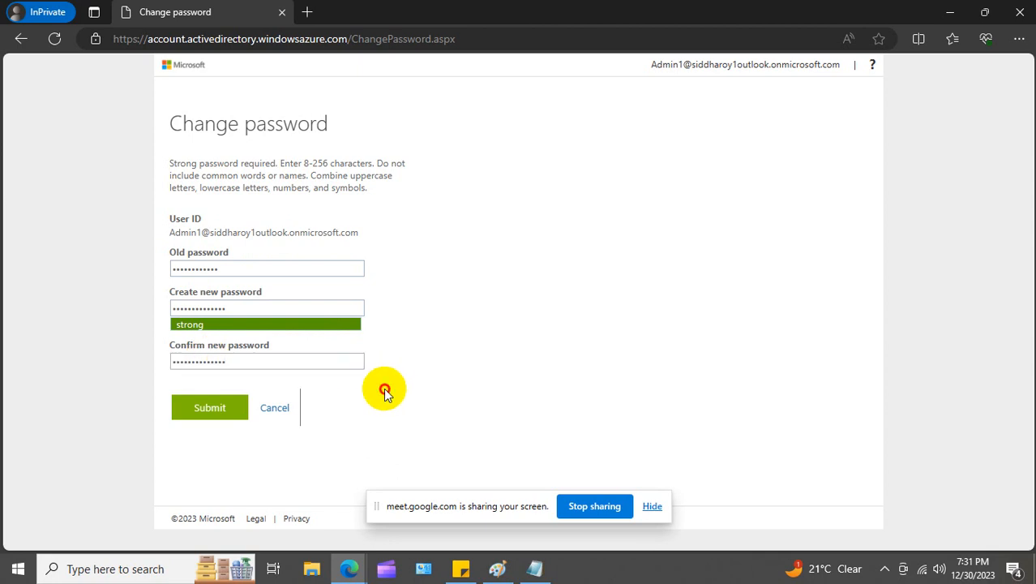
{"action": "left_click", "coordinate": [226, 408]}
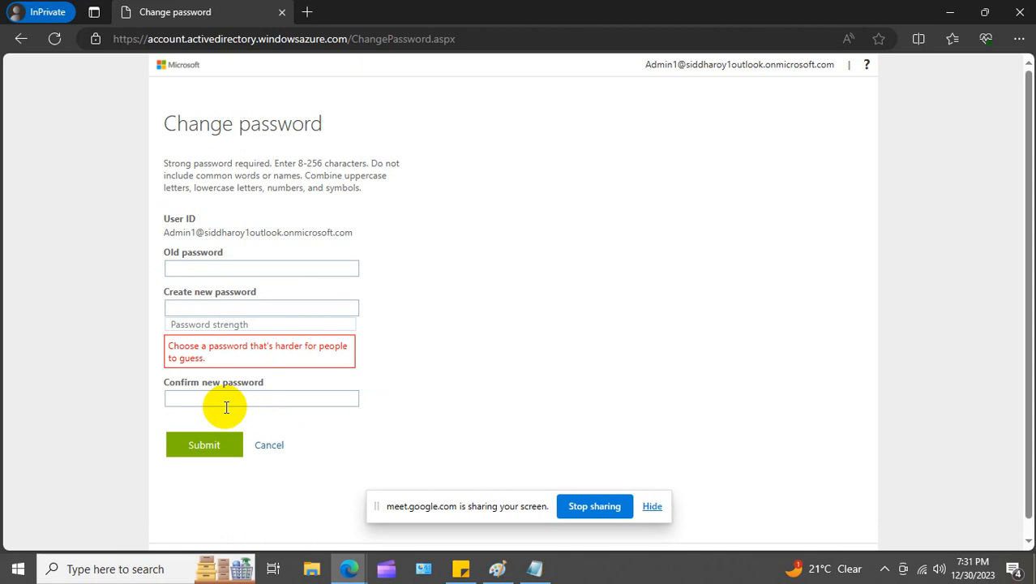
- Fill in Admin1's old password again, enter another new password and reveal it to check the spelling
{"action": "left_click", "coordinate": [221, 267]}
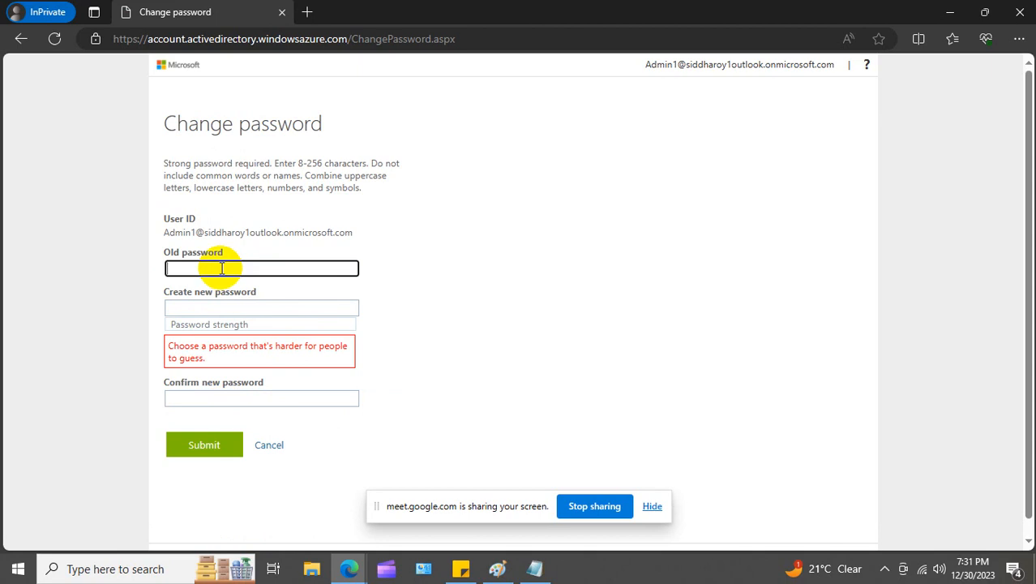
{"action": "type", "text": "••••••••••••"}
{"action": "left_click", "coordinate": [216, 313]}
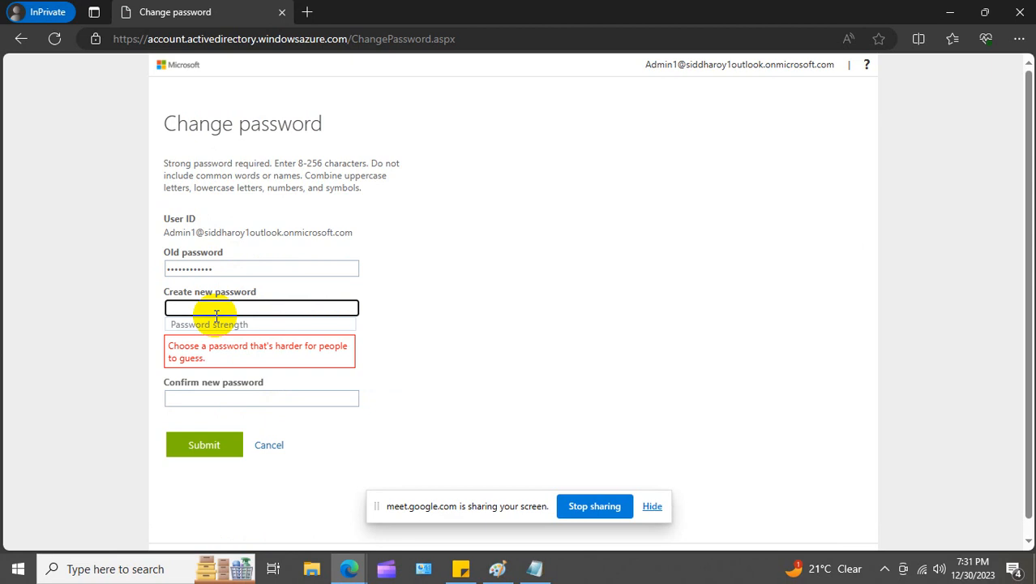
{"action": "type", "text": "•••••••••••"}
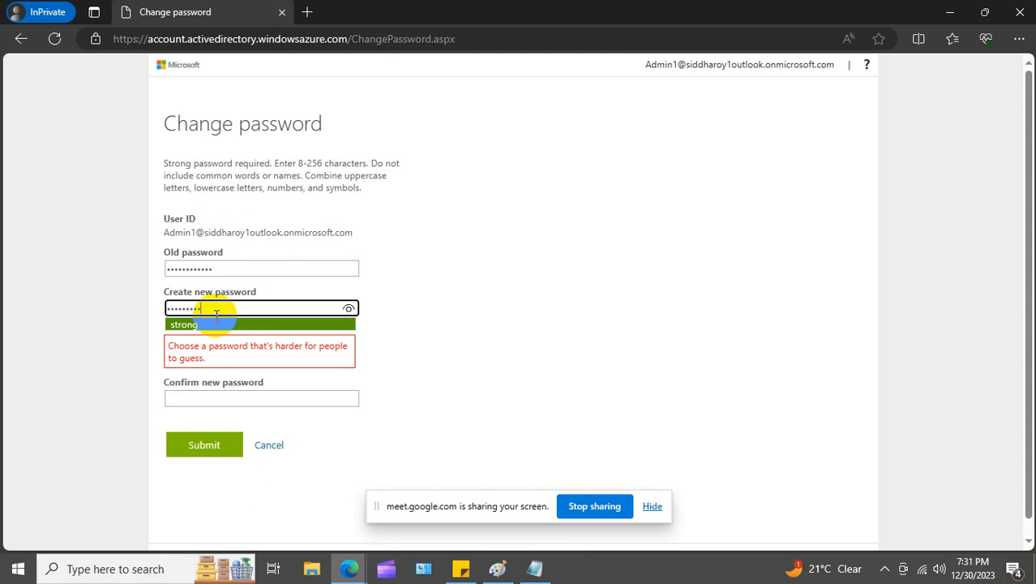
{"action": "type", "text": "••"}
{"action": "left_click", "coordinate": [349, 309]}
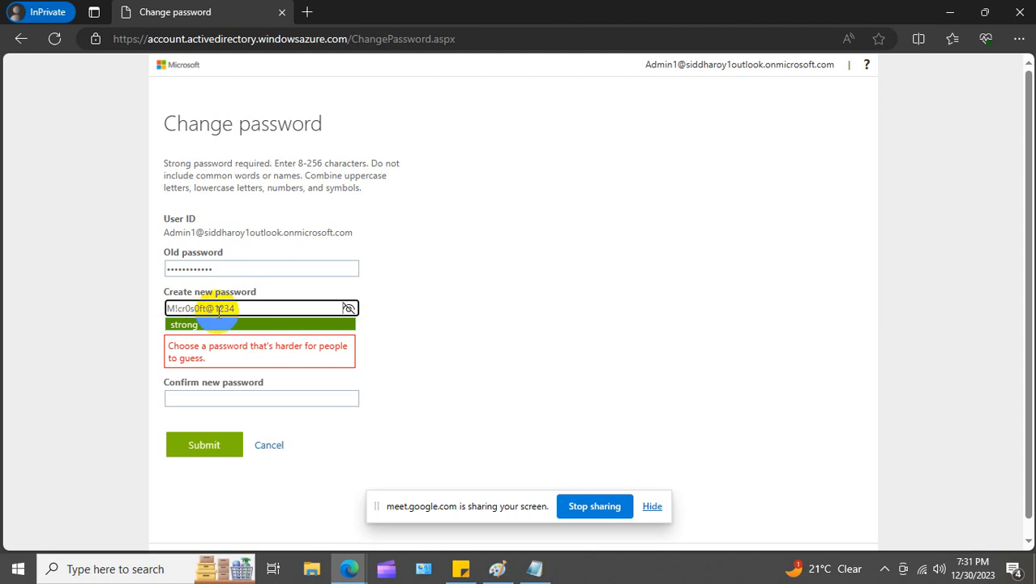
- Fill in the new password confirmation and try to submit Admin1's password change again
{"action": "left_click", "coordinate": [192, 397]}
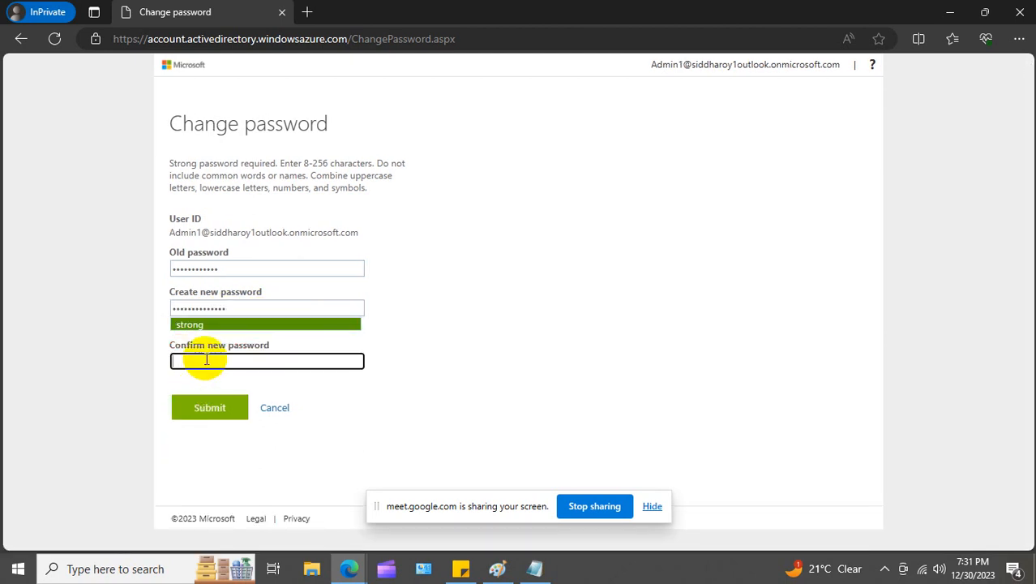
{"action": "type", "text": "••••••••••••••"}
{"action": "left_click", "coordinate": [228, 410]}
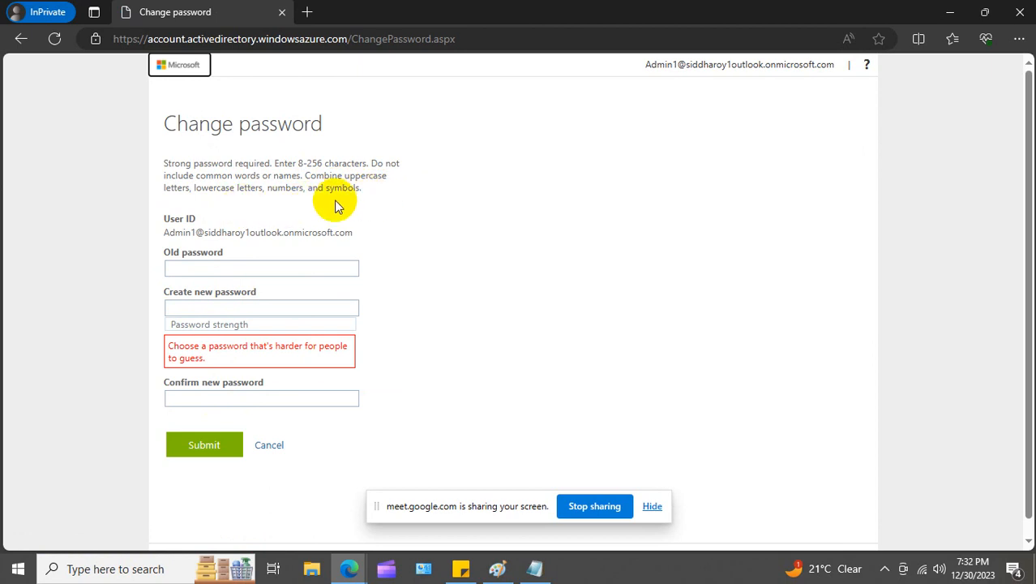
- Fill in Admin1's old password again on the password change form
{"action": "left_click", "coordinate": [197, 270]}
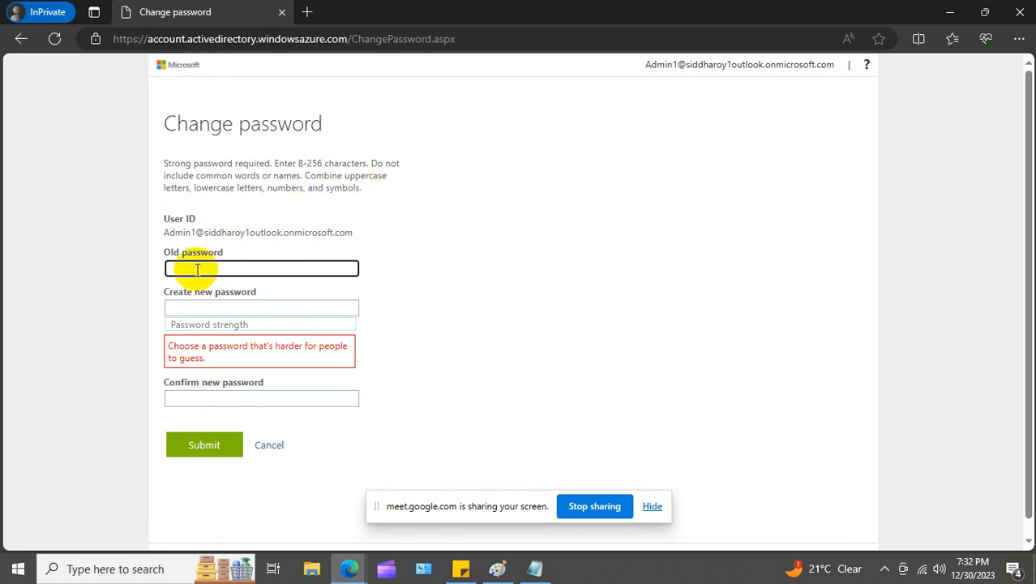
{"action": "type", "text": "••••••••••••"}
- Fill in a longer new password for Admin1, replacing the whole first entry by entering it afresh
{"action": "left_click", "coordinate": [194, 306]}
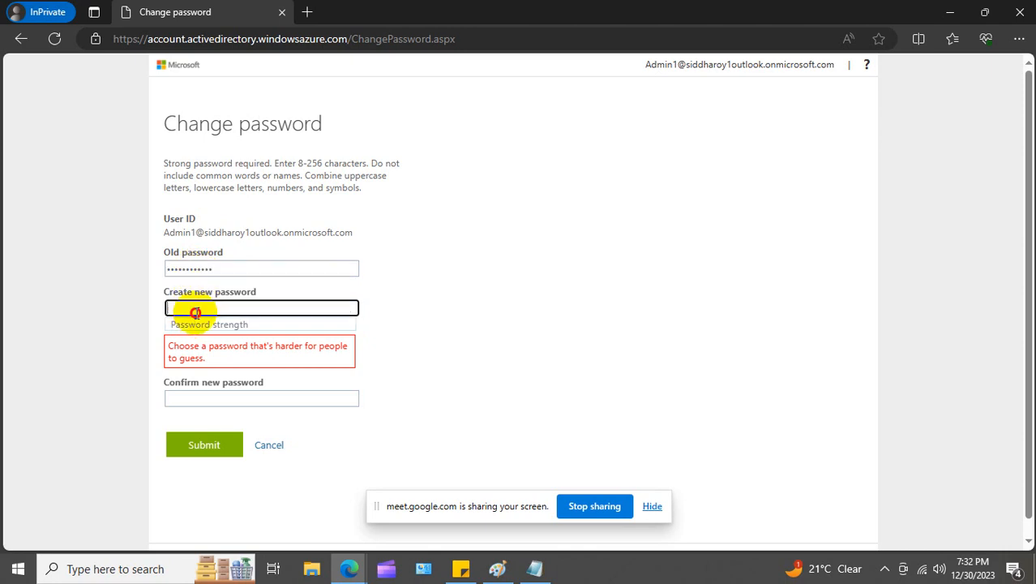
{"action": "type", "text": "••••••••••••••••"}
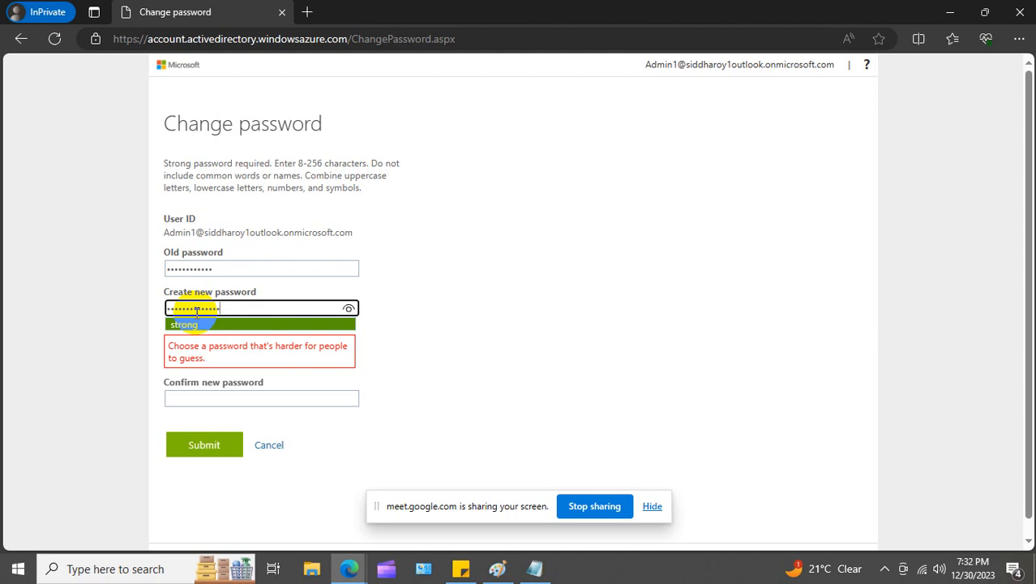
{"action": "type", "text": "••"}
{"action": "left_click", "coordinate": [140, 305]}
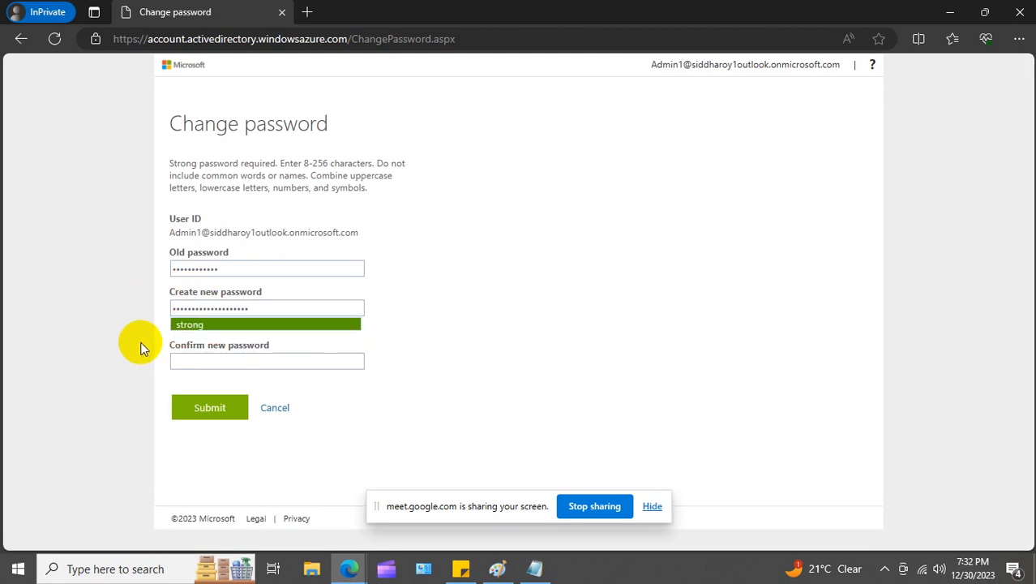
{"action": "left_click_drag", "start_coordinate": [282, 308], "coordinate": [6, 308]}
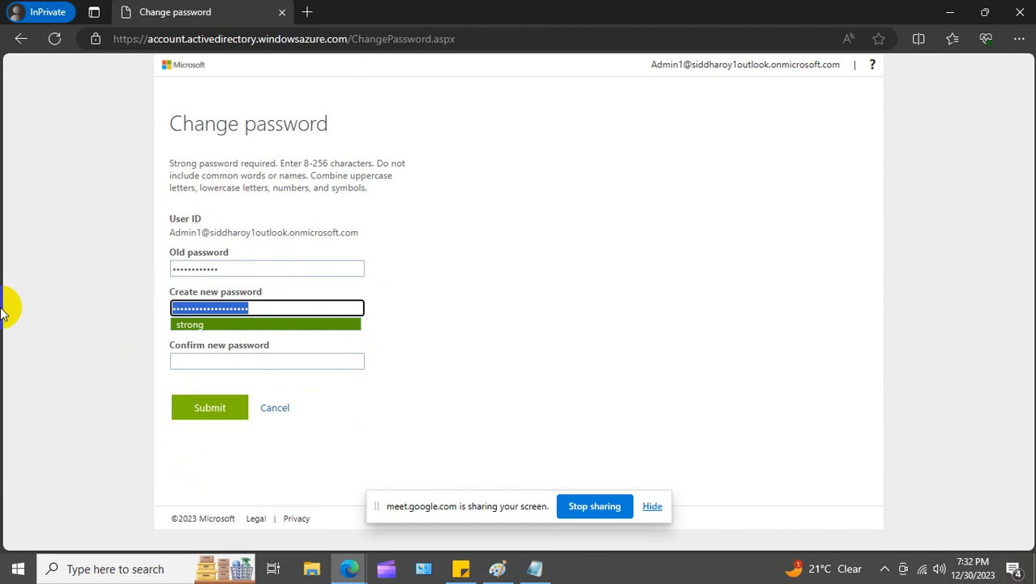
{"action": "type", "text": "••••••••••"}
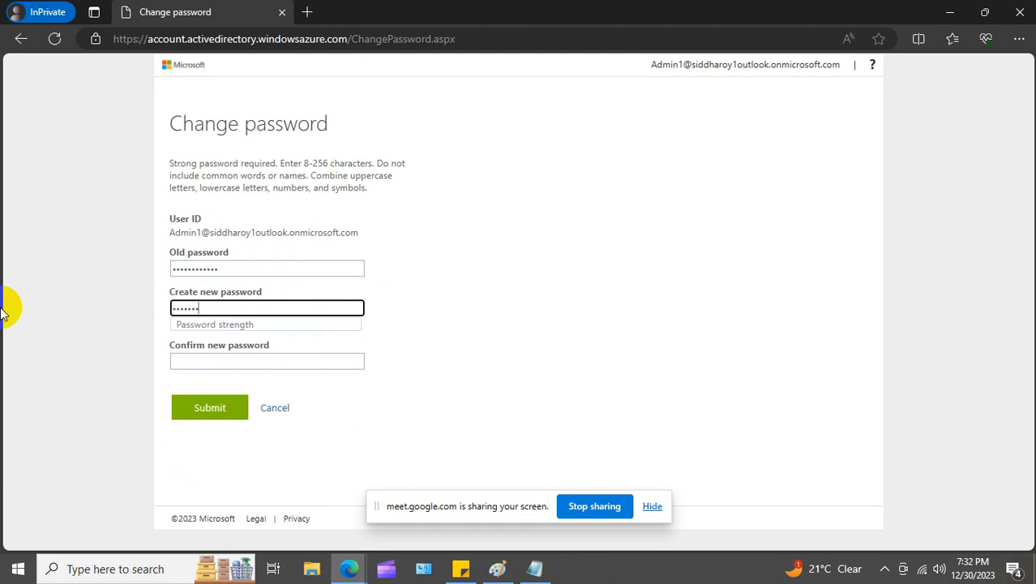
{"action": "type", "text": "•••••••"}
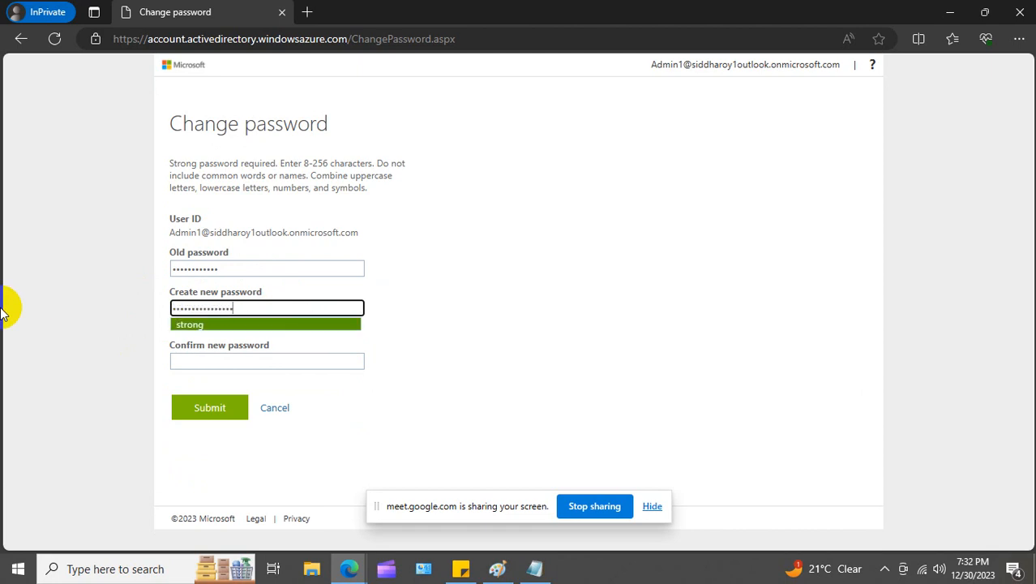
{"action": "type", "text": "••"}
- Confirm the longer new password and submit Admin1's password change
{"action": "left_click", "coordinate": [217, 363]}
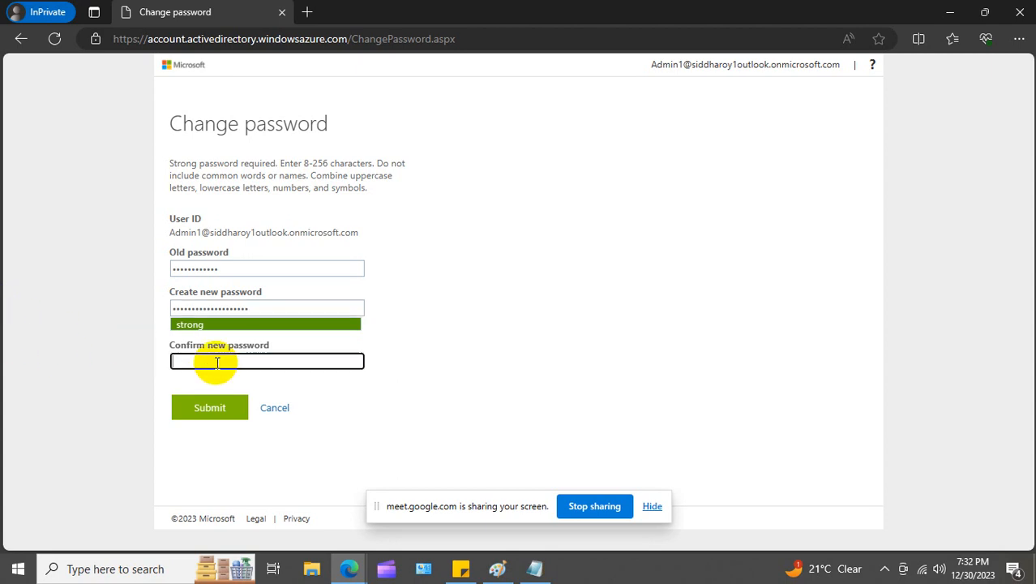
{"action": "type", "text": "••••••••••••••••••••"}
{"action": "left_click", "coordinate": [212, 416]}
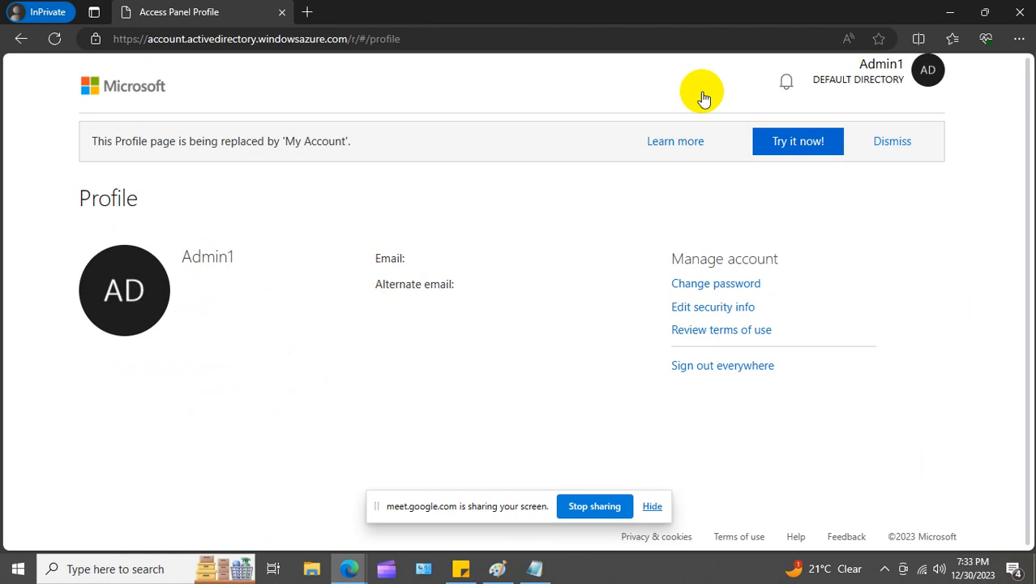
- Close Admin1's InPrivate window and copy Admin2's user name from the Notepad note
{"action": "left_click", "coordinate": [1015, 16]}
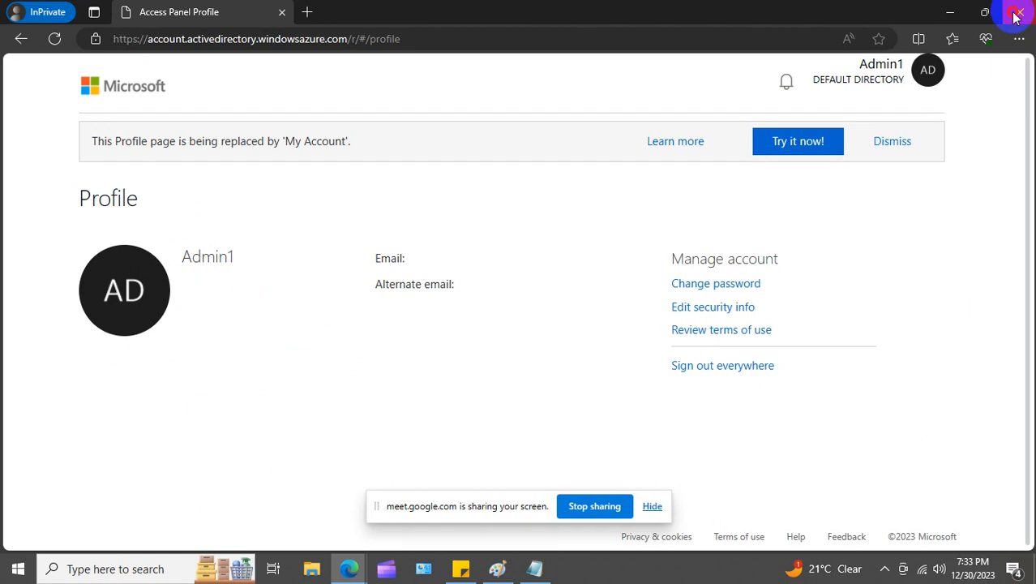
{"action": "left_click", "coordinate": [504, 362]}
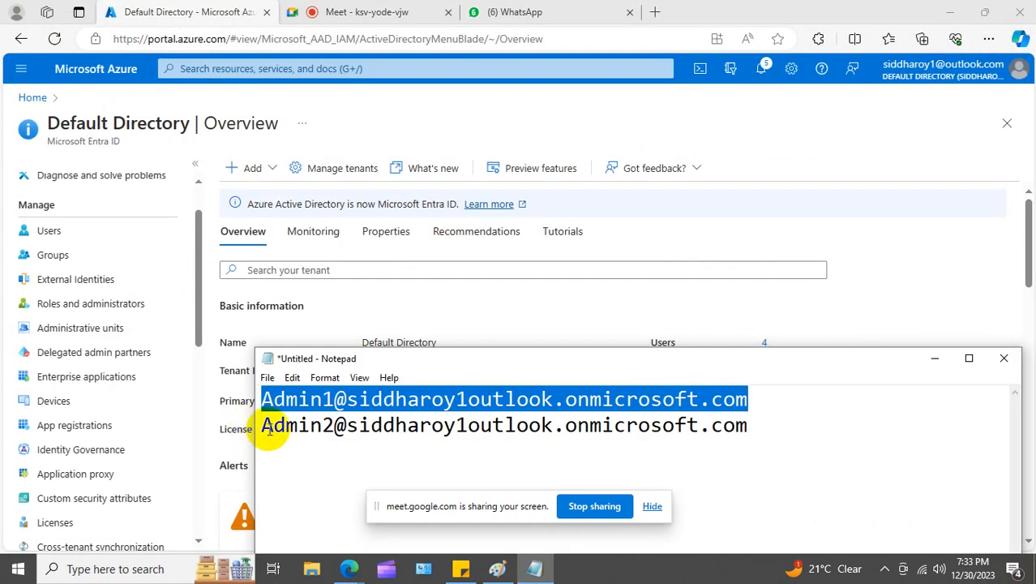
{"action": "left_click_drag", "start_coordinate": [261, 430], "coordinate": [845, 424]}
{"action": "key", "text": "ctrl+c"}
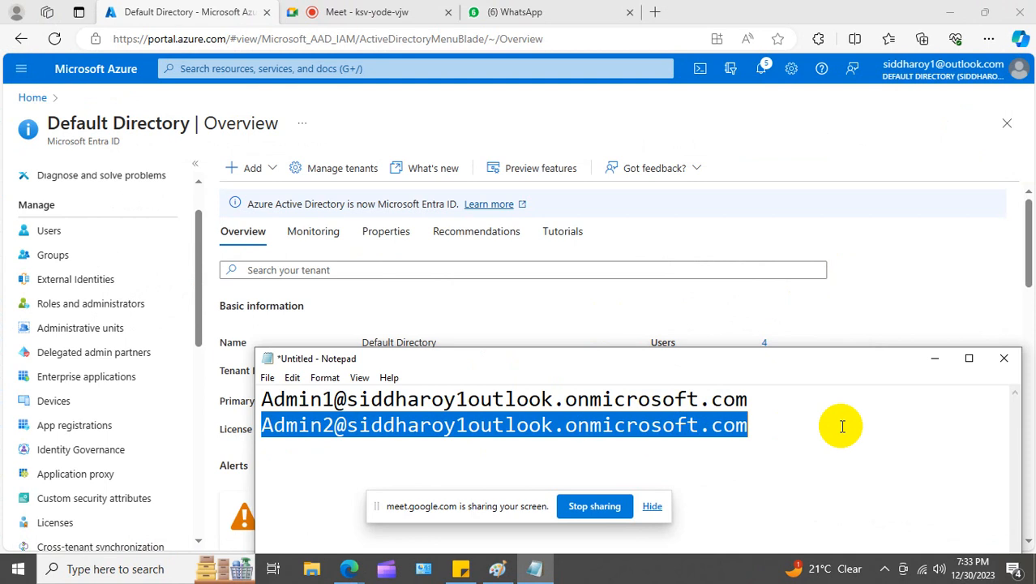
{"action": "left_click", "coordinate": [741, 180]}
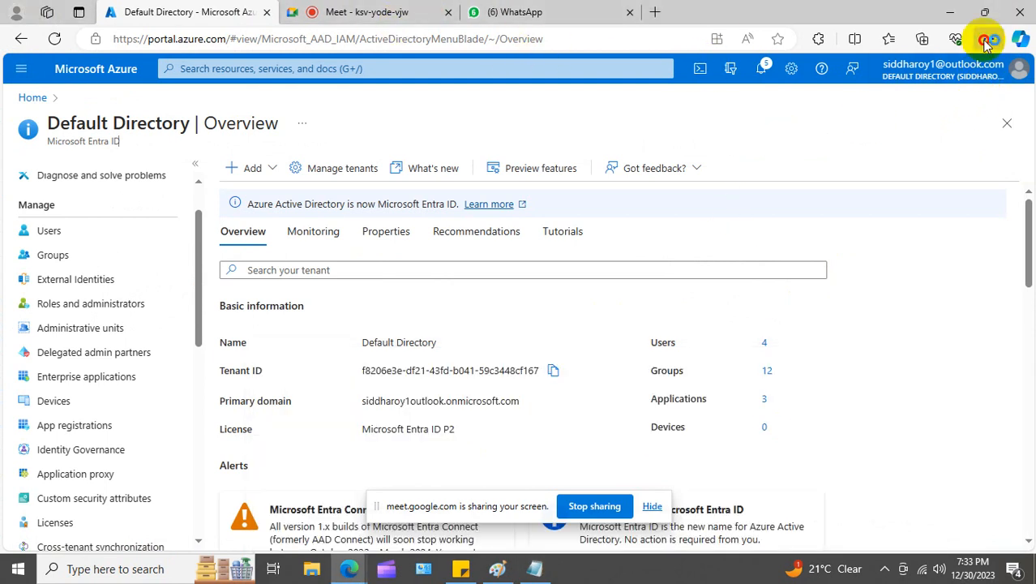
{"action": "left_click", "coordinate": [989, 38]}
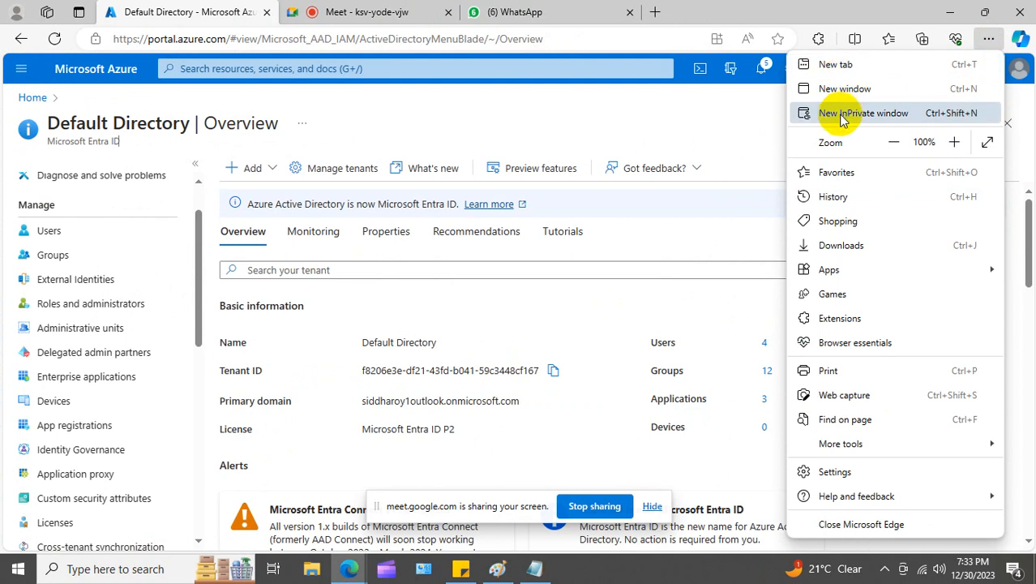
{"action": "left_click", "coordinate": [840, 113]}
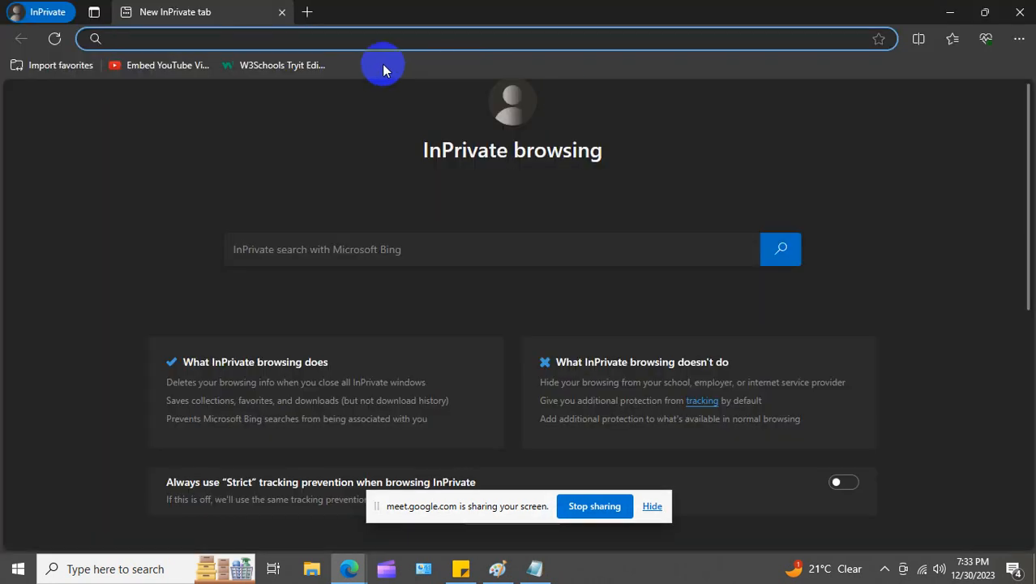
{"action": "type", "text": "https"}
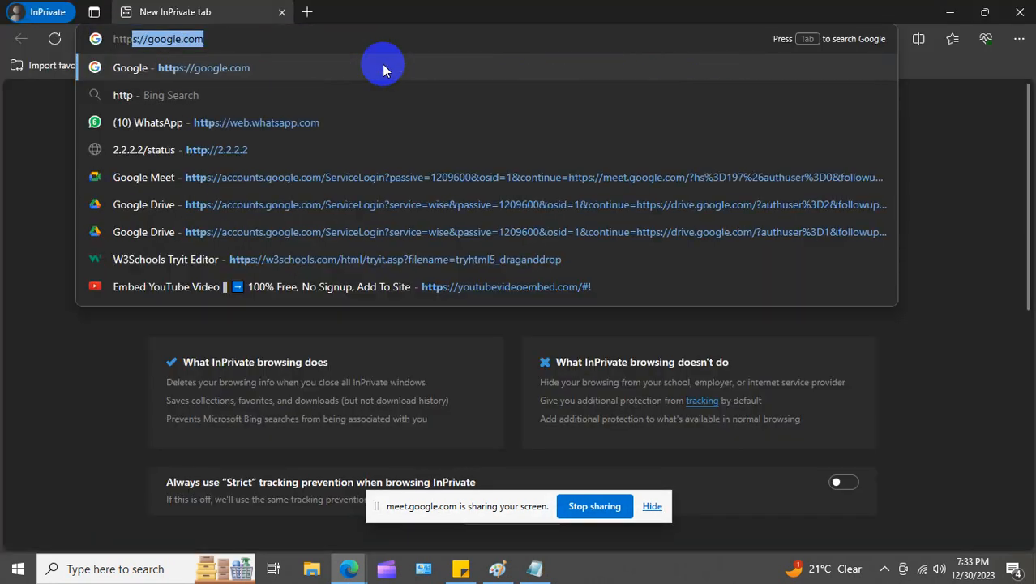
{"action": "type", "text": "://"}
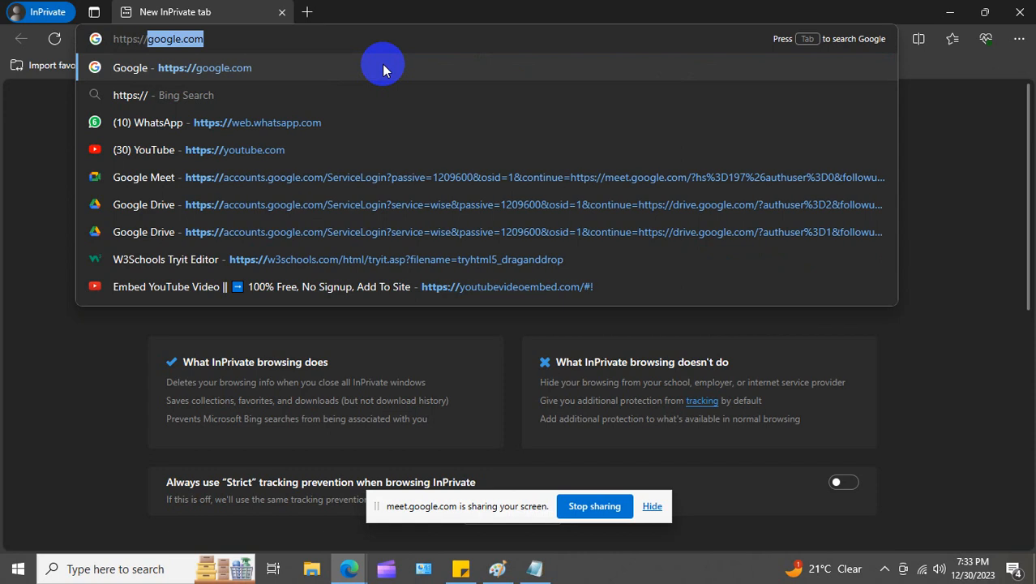
{"action": "type", "text": "ak"}
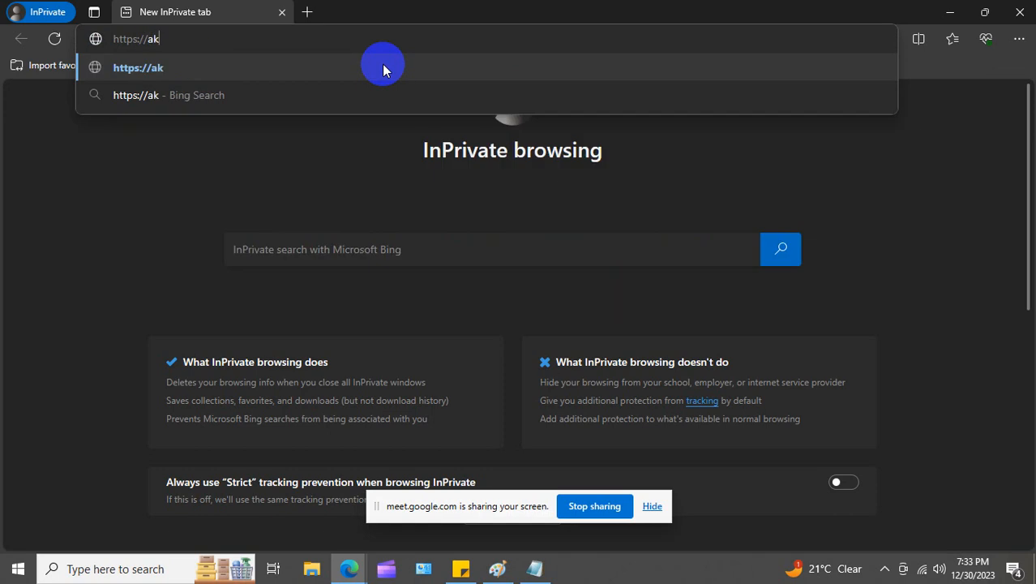
{"action": "type", "text": "a.ms/"}
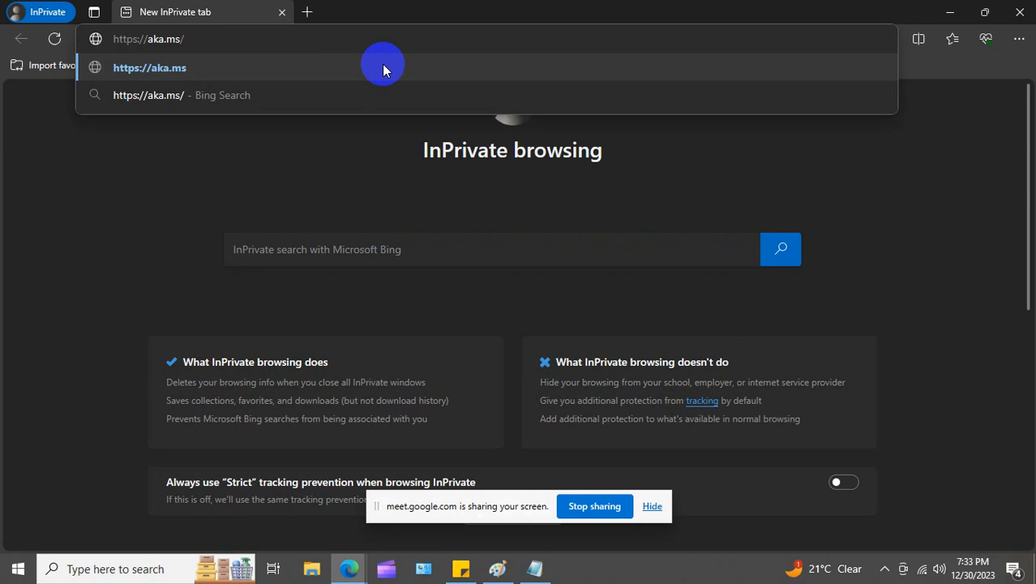
{"action": "type", "text": "ssprsetup"}
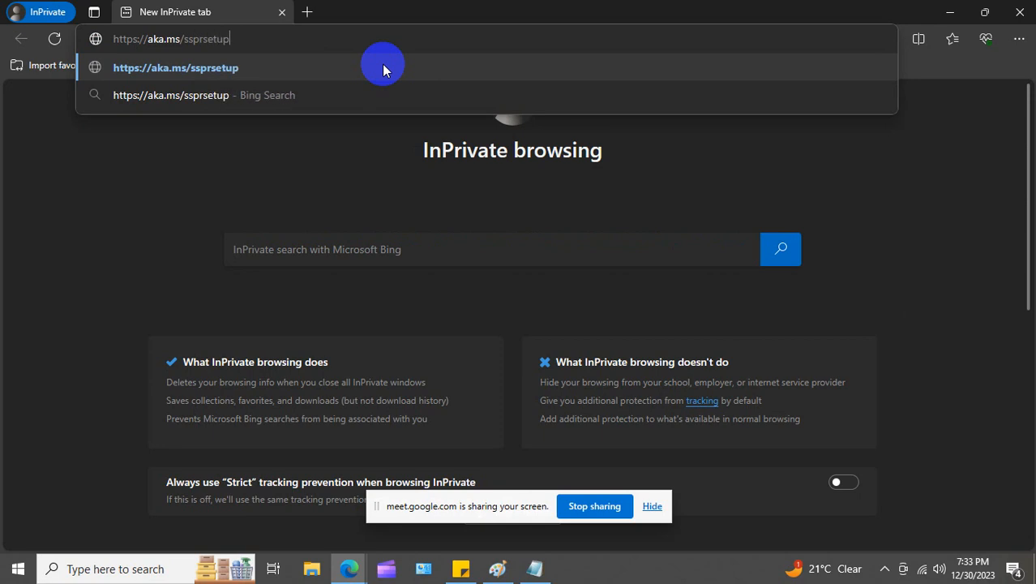
{"action": "key", "text": "Return"}
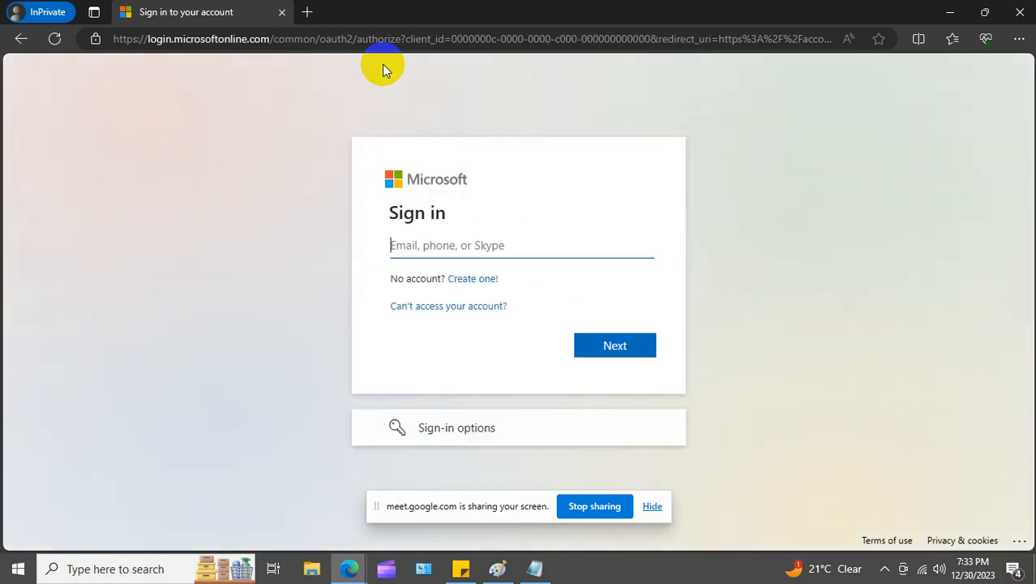
- Sign in to the SSPR setup page as Admin2 with the copied user name and the account password
{"action": "key", "text": "ctrl+v"}
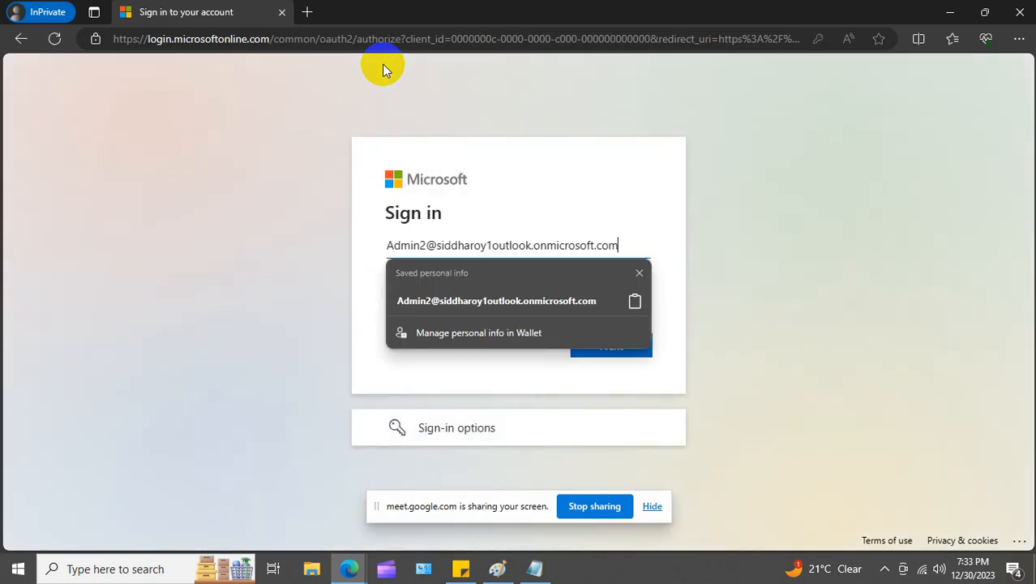
{"action": "left_click", "coordinate": [640, 272]}
{"action": "left_click", "coordinate": [613, 345]}
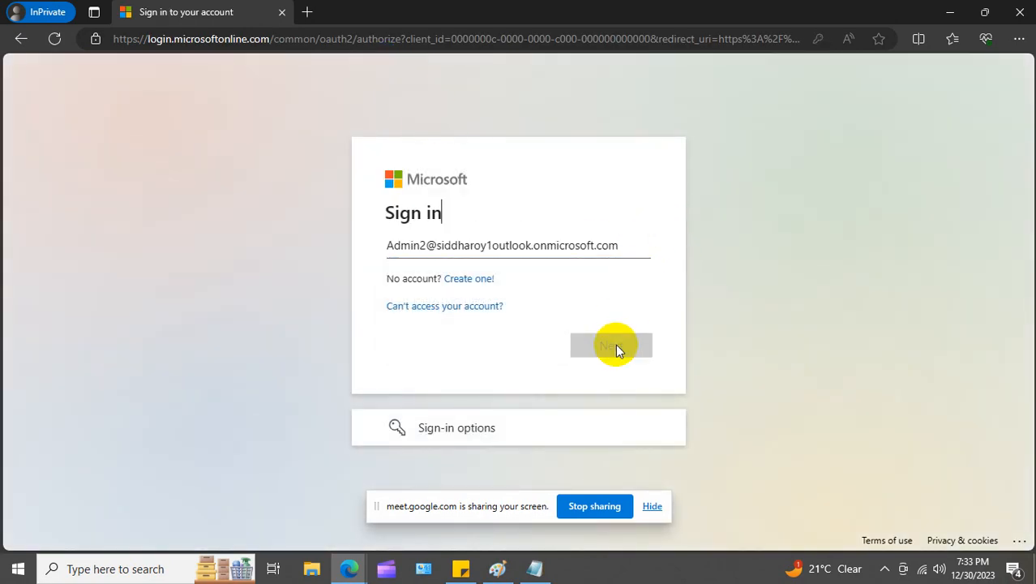
{"action": "left_click", "coordinate": [481, 305]}
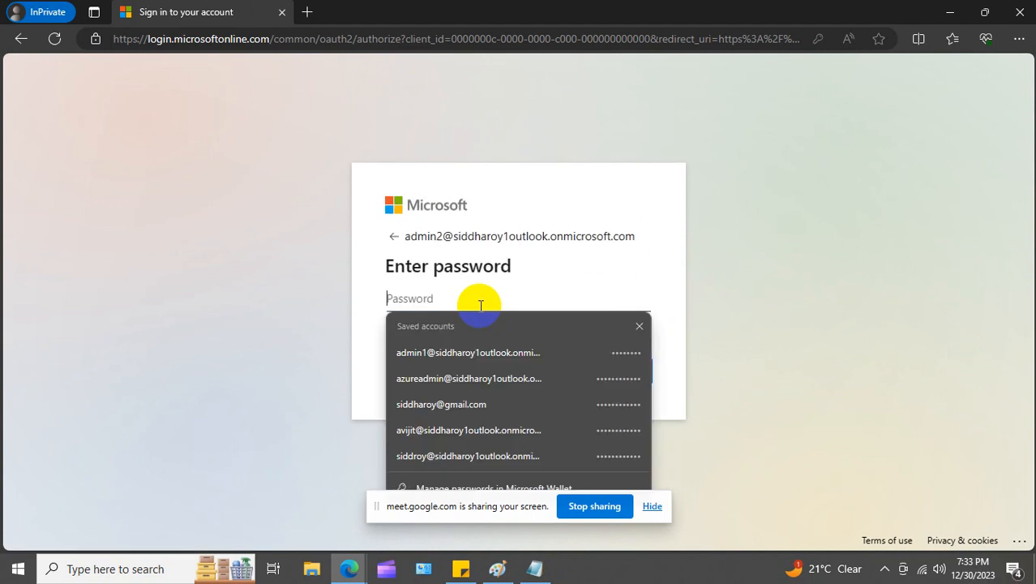
{"action": "type", "text": "••••••"}
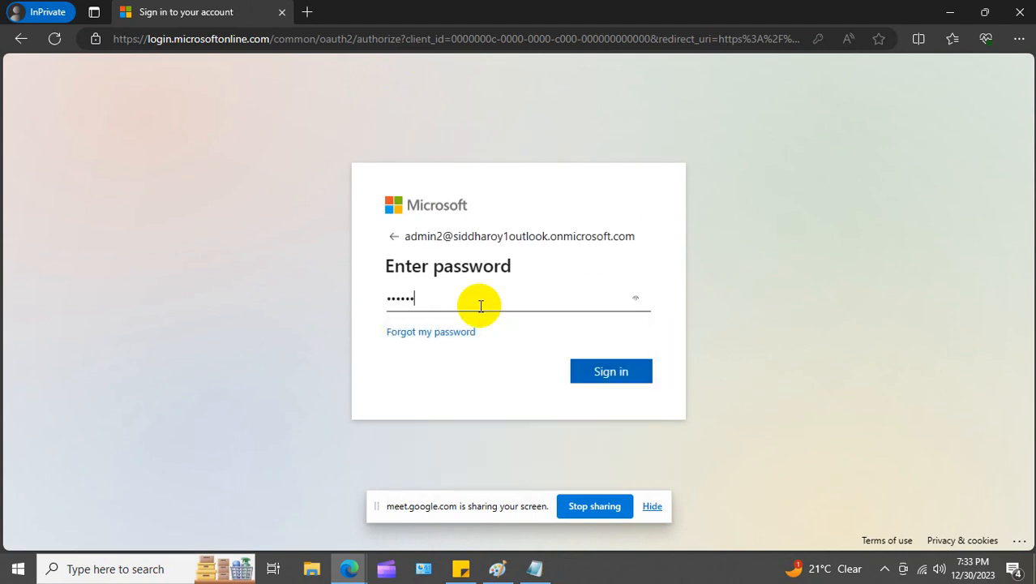
{"action": "type", "text": "••••••"}
{"action": "key", "text": "Return"}
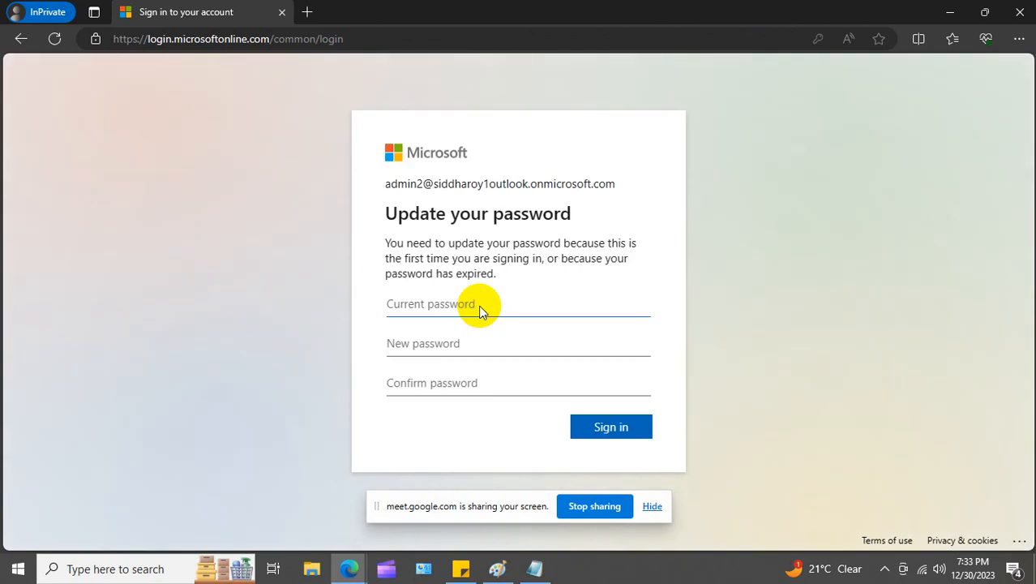
- Update Admin2's password by entering the current password, a new password and its confirmation, and submit the change
{"action": "left_click", "coordinate": [445, 302]}
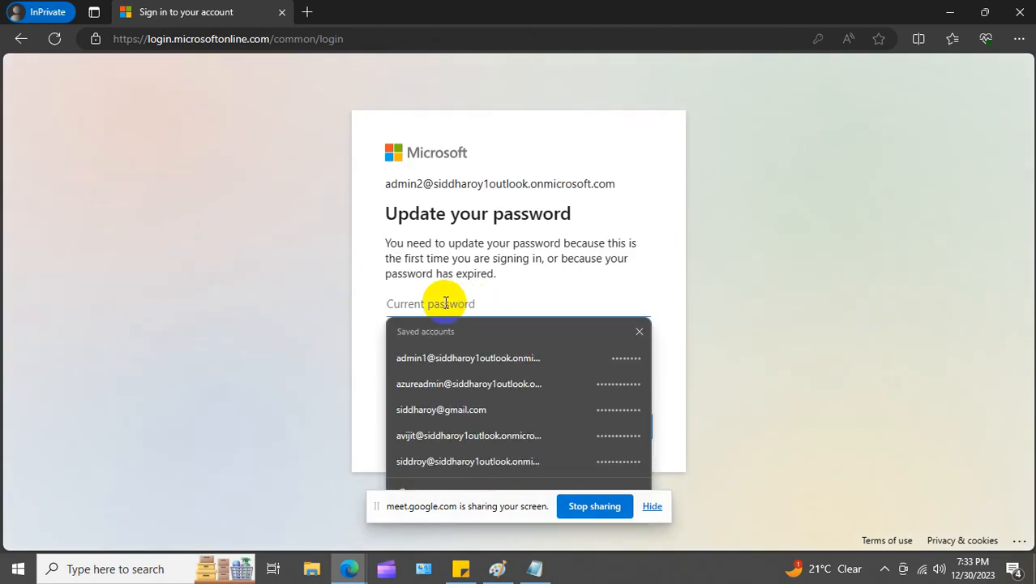
{"action": "type", "text": "••"}
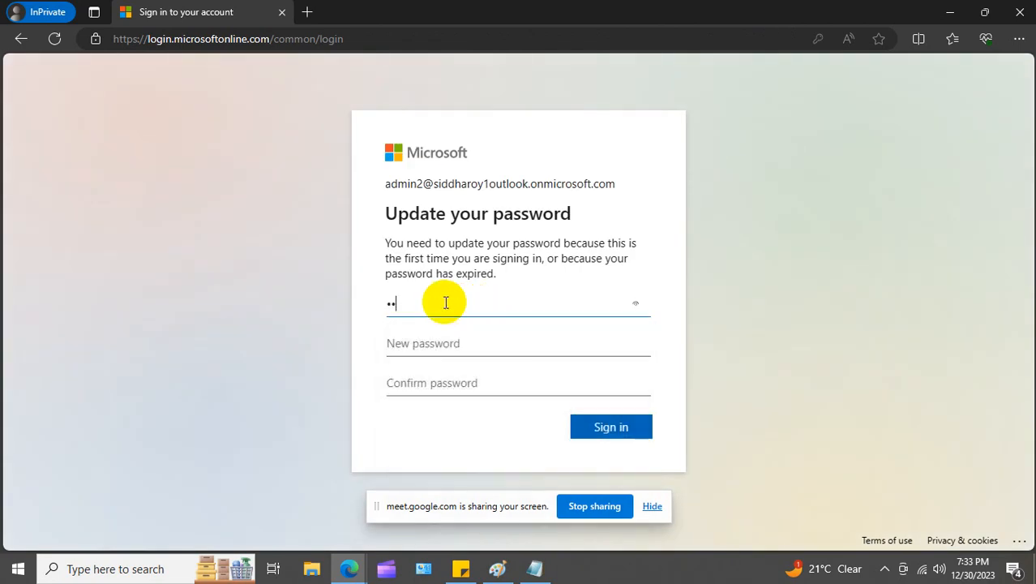
{"action": "type", "text": "••••••••••"}
{"action": "key", "text": "Tab"}
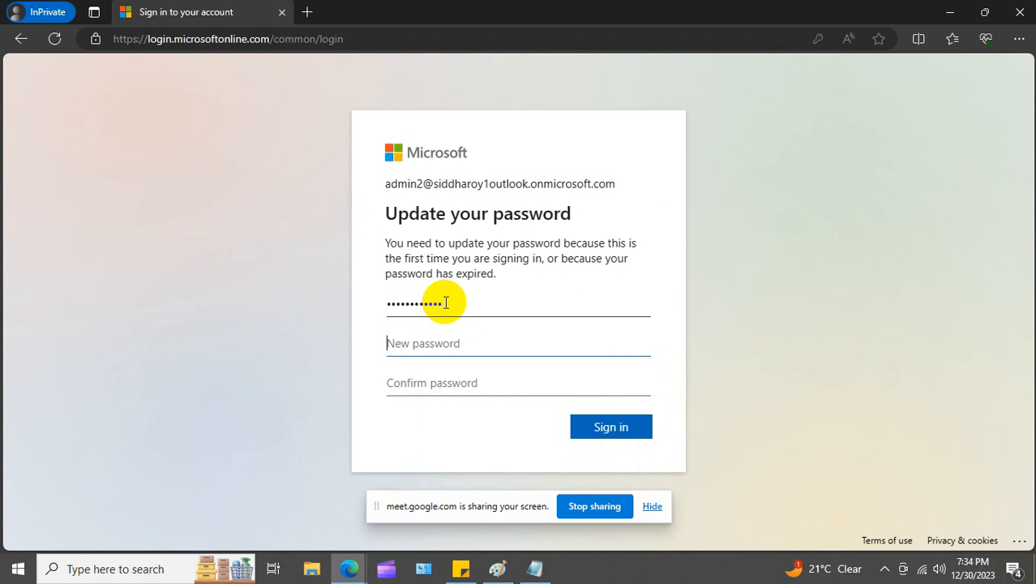
{"action": "type", "text": "••••••••••••"}
{"action": "key", "text": "Tab"}
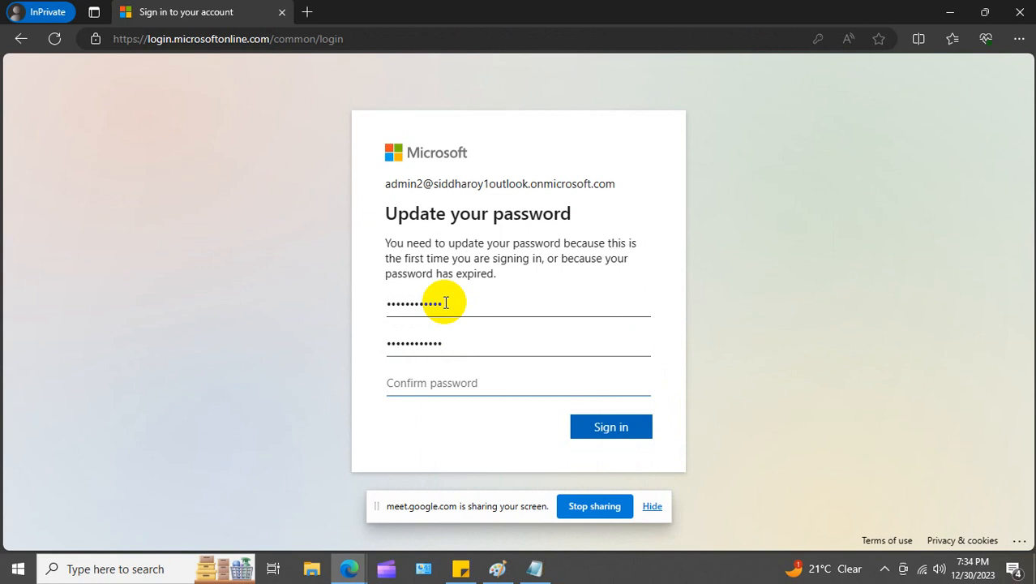
{"action": "type", "text": "•••••••••"}
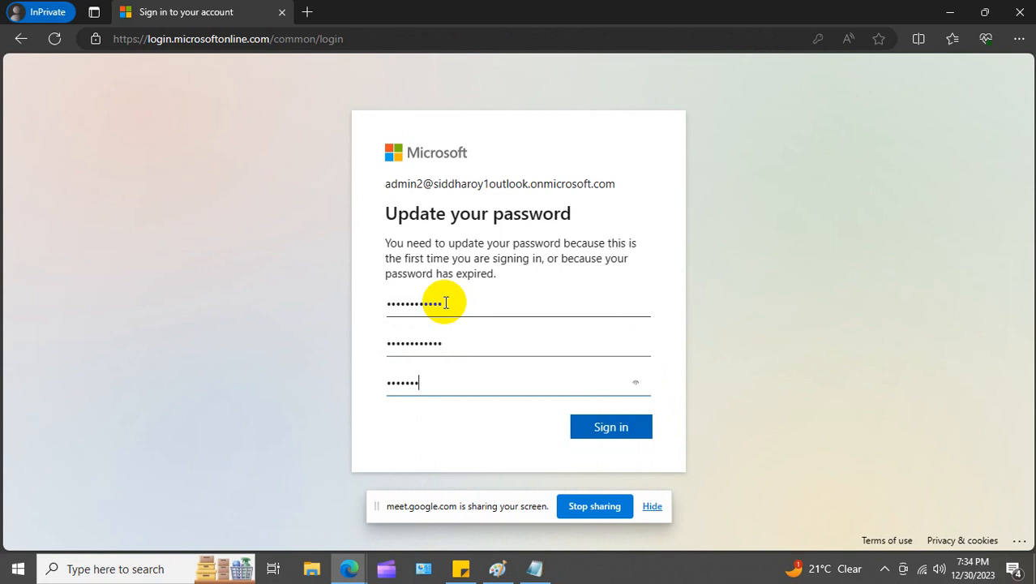
{"action": "type", "text": "•••"}
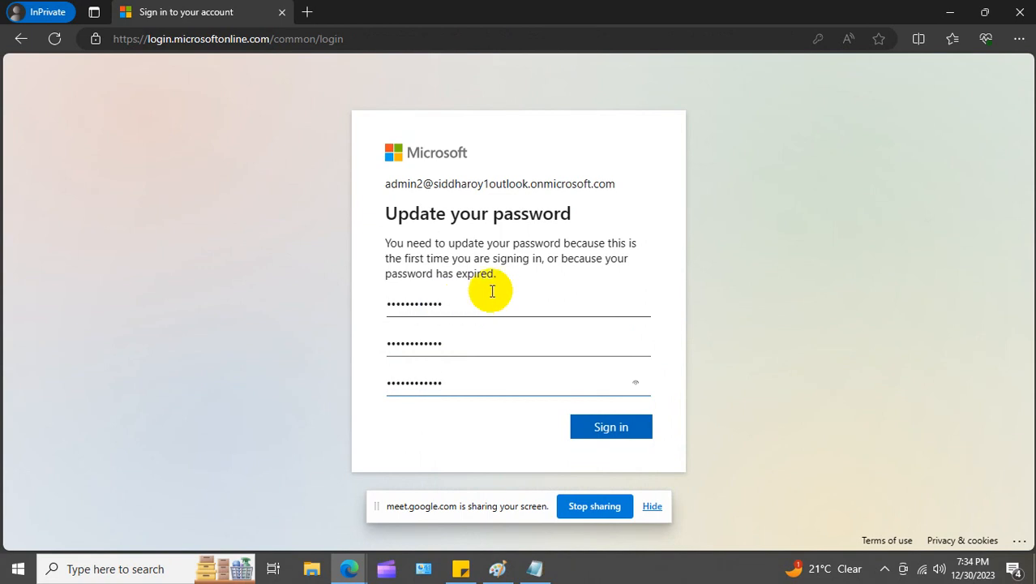
{"action": "left_click", "coordinate": [592, 427]}
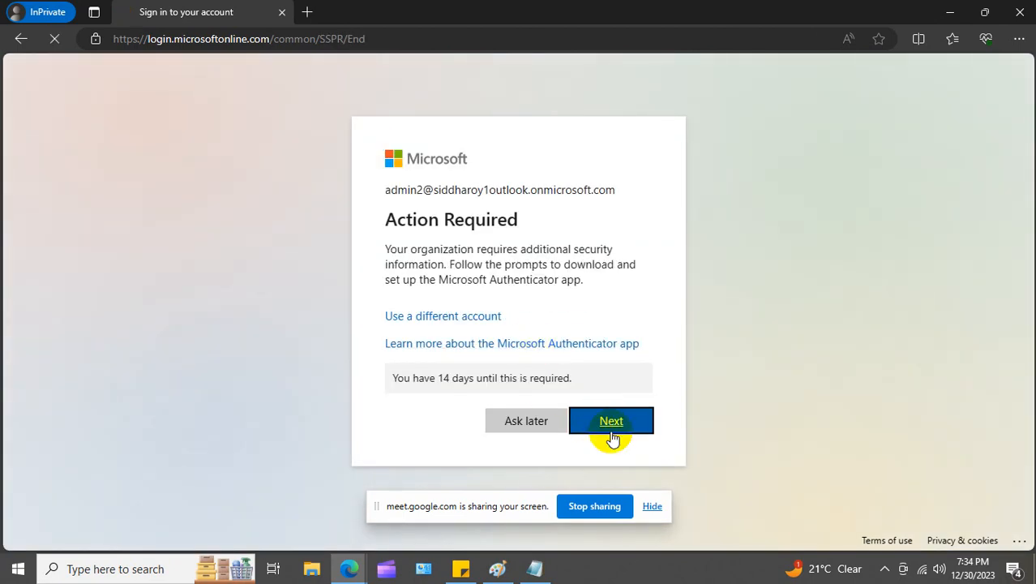
- Start Admin2's required Microsoft Authenticator registration, continue past the app download and QR code pages, and hide the screen-sharing notice
{"action": "left_click", "coordinate": [612, 433]}
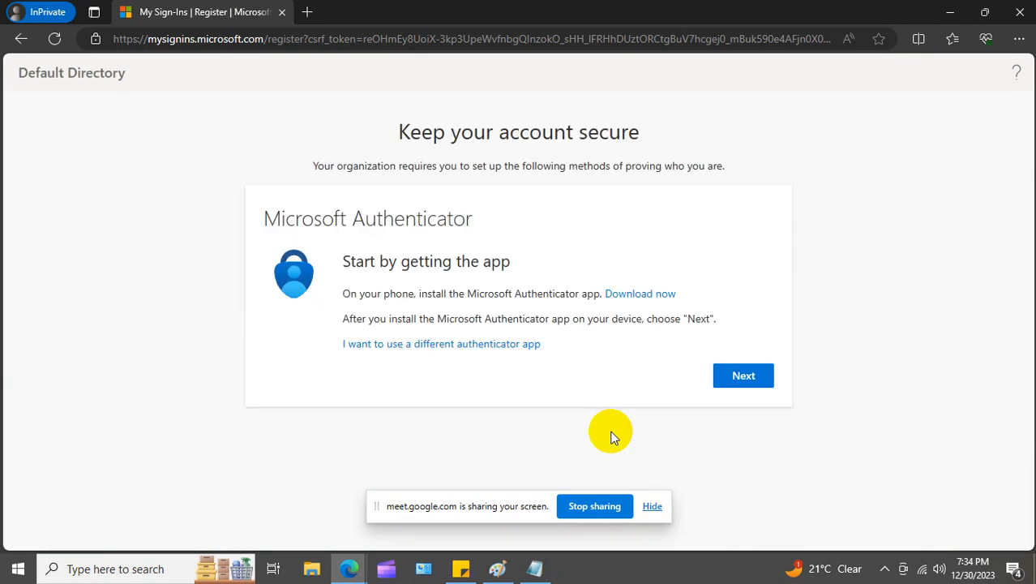
{"action": "left_click", "coordinate": [754, 381]}
{"action": "left_click", "coordinate": [758, 389]}
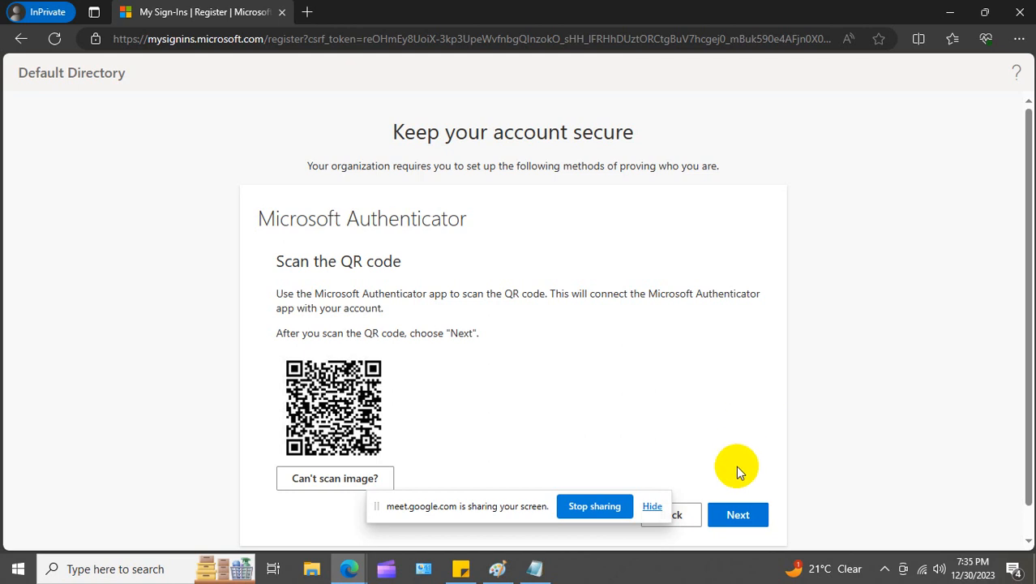
{"action": "left_click", "coordinate": [653, 504]}
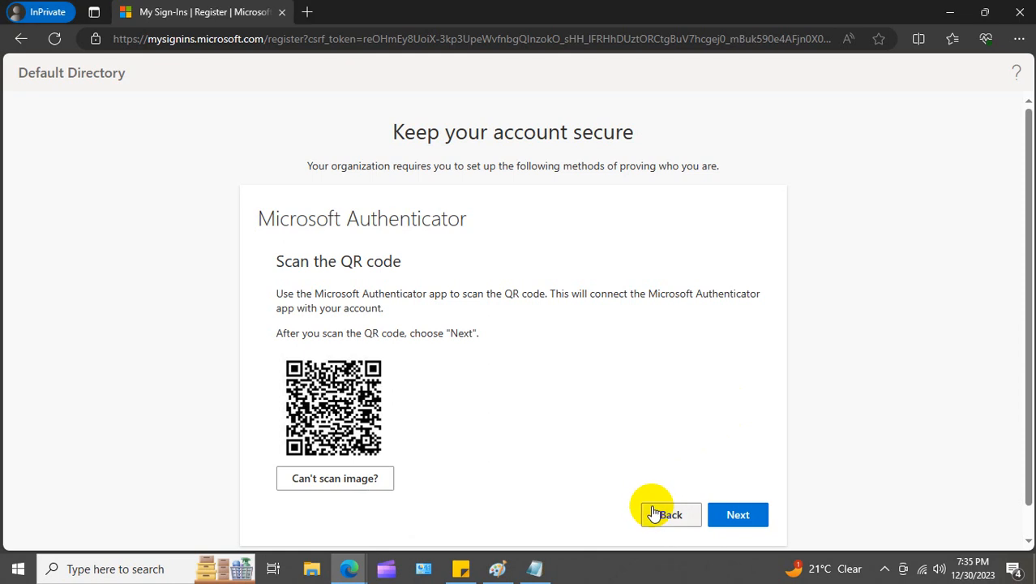
{"action": "left_click", "coordinate": [741, 523]}
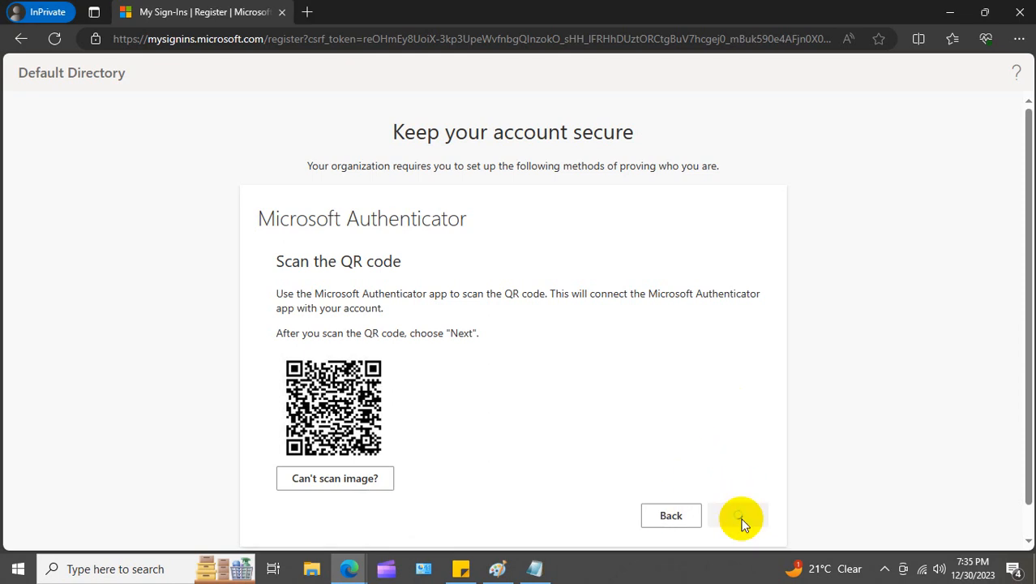
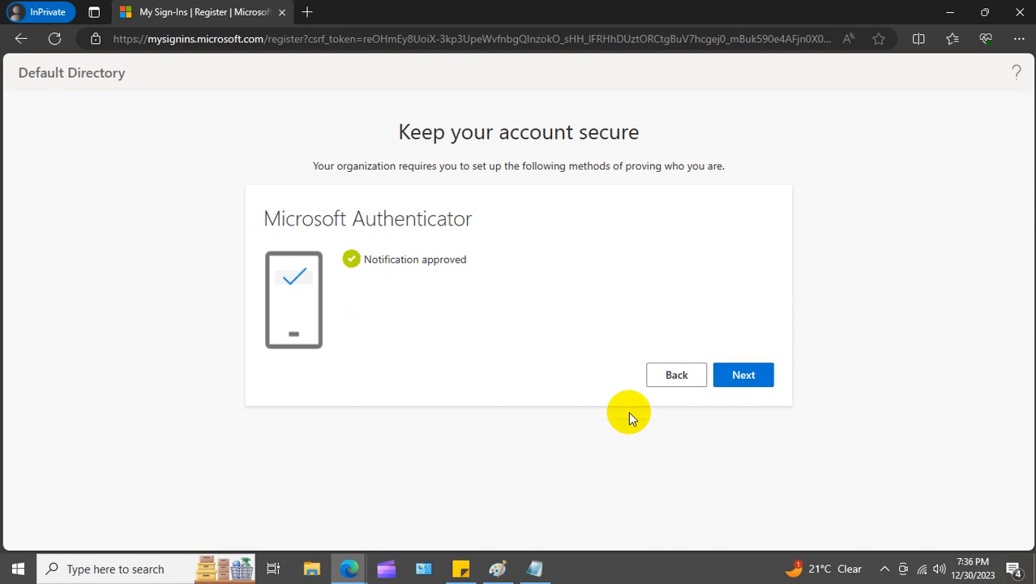
- Finish Admin2's Microsoft Authenticator registration and choose to stay signed in
{"action": "left_click", "coordinate": [739, 388]}
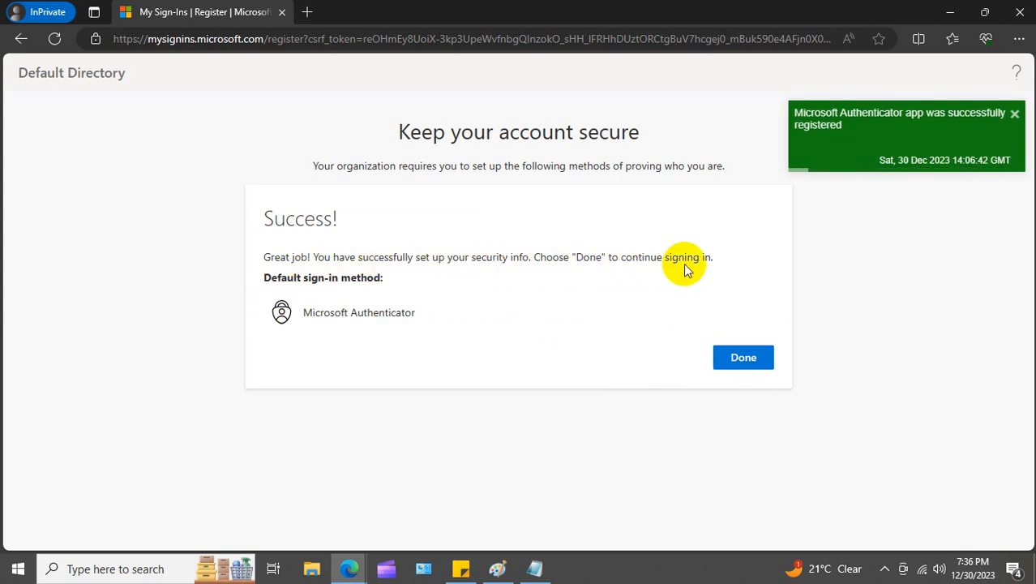
{"action": "left_click", "coordinate": [730, 361]}
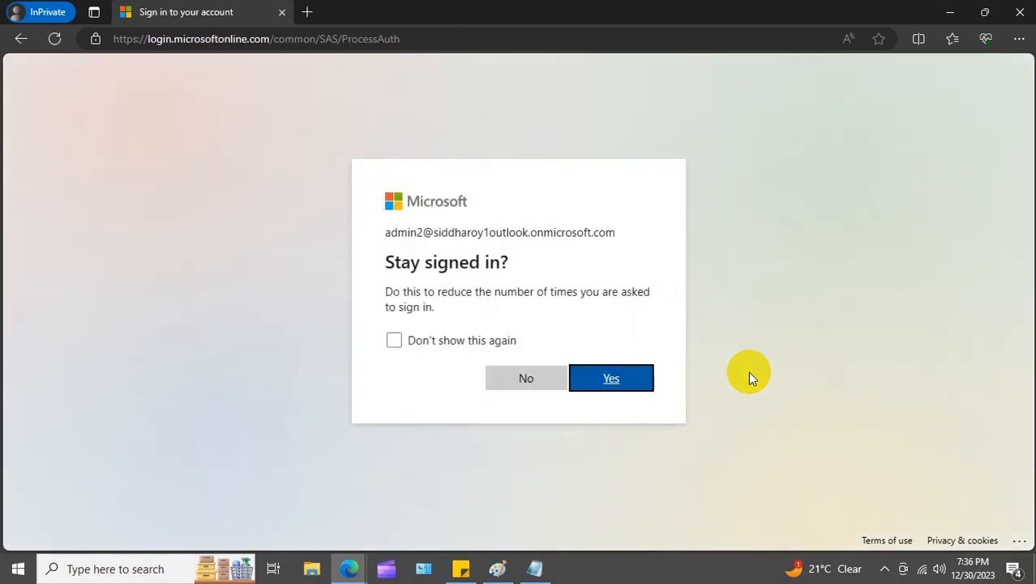
{"action": "left_click", "coordinate": [618, 384]}
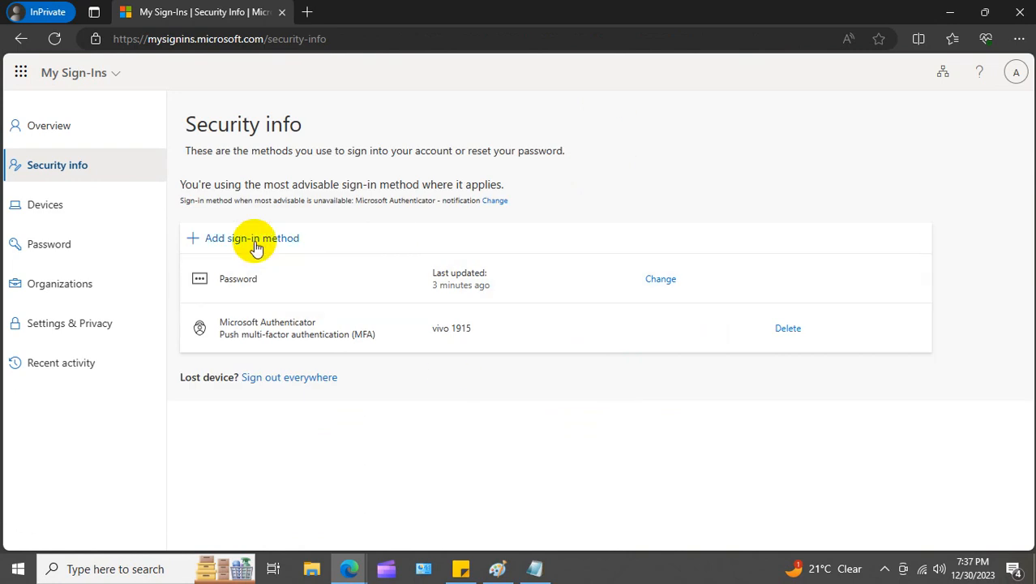
- Change Admin2's password from the security info page by entering the old password, a new password and its confirmation, and submit it
{"action": "left_click", "coordinate": [64, 256]}
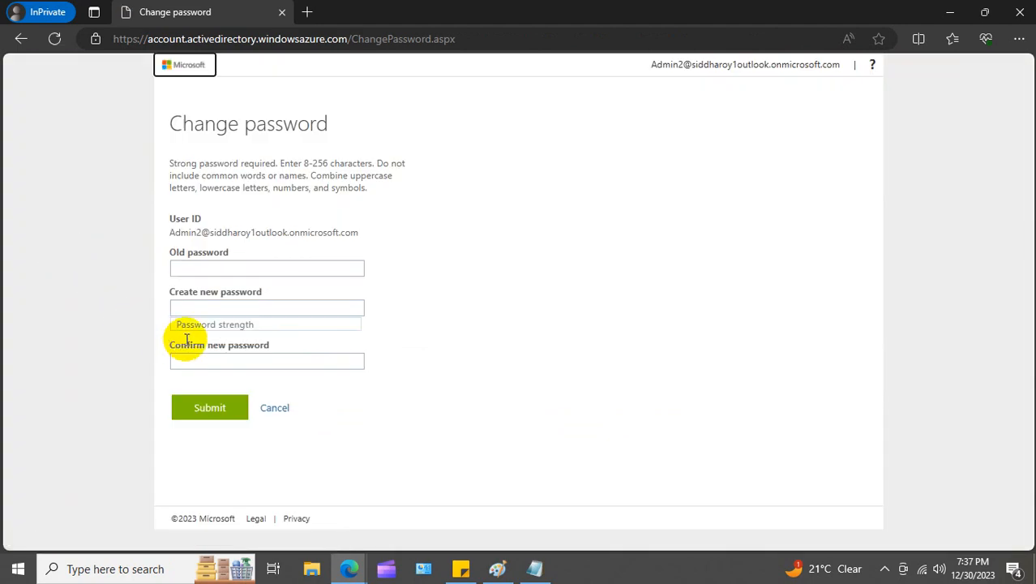
{"action": "left_click", "coordinate": [210, 268]}
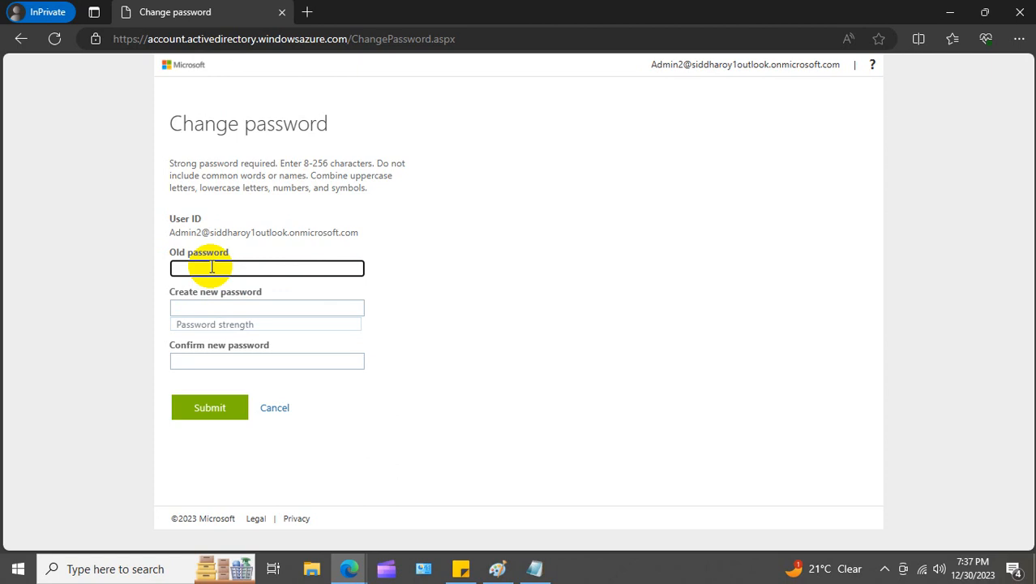
{"action": "type", "text": "••••••••••••"}
{"action": "left_click", "coordinate": [212, 305]}
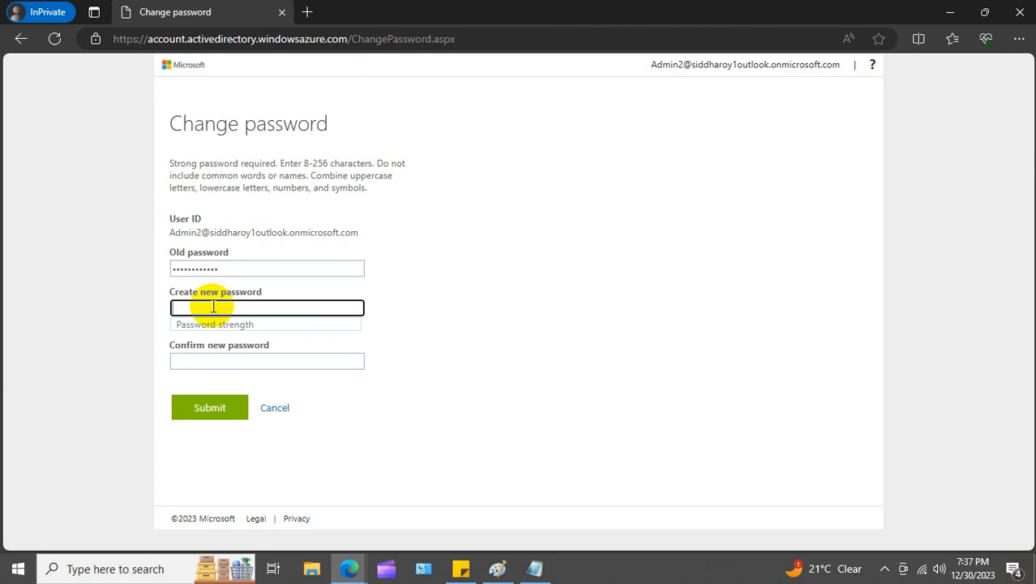
{"action": "type", "text": "••••••••••"}
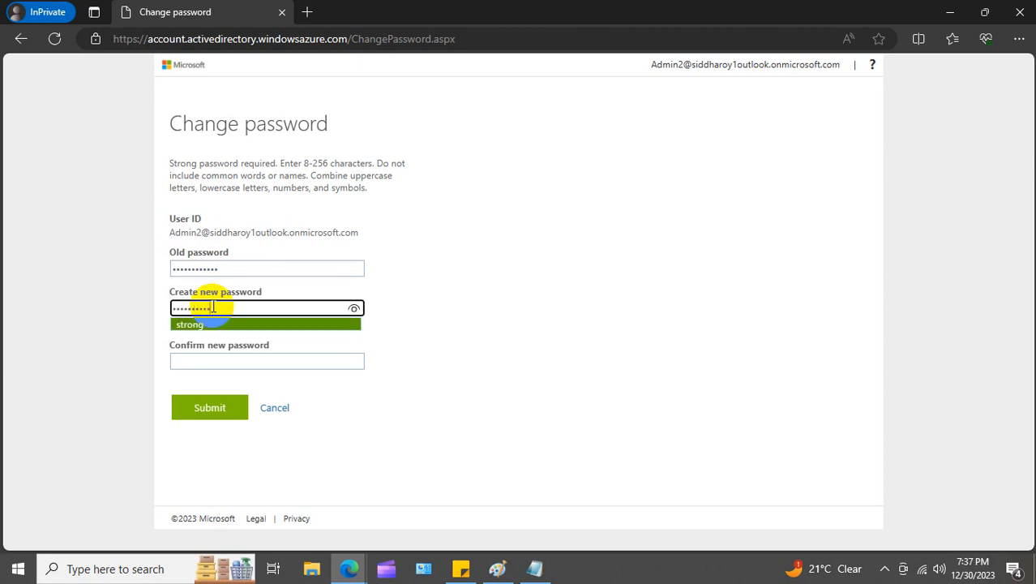
{"action": "type", "text": "••••••••••"}
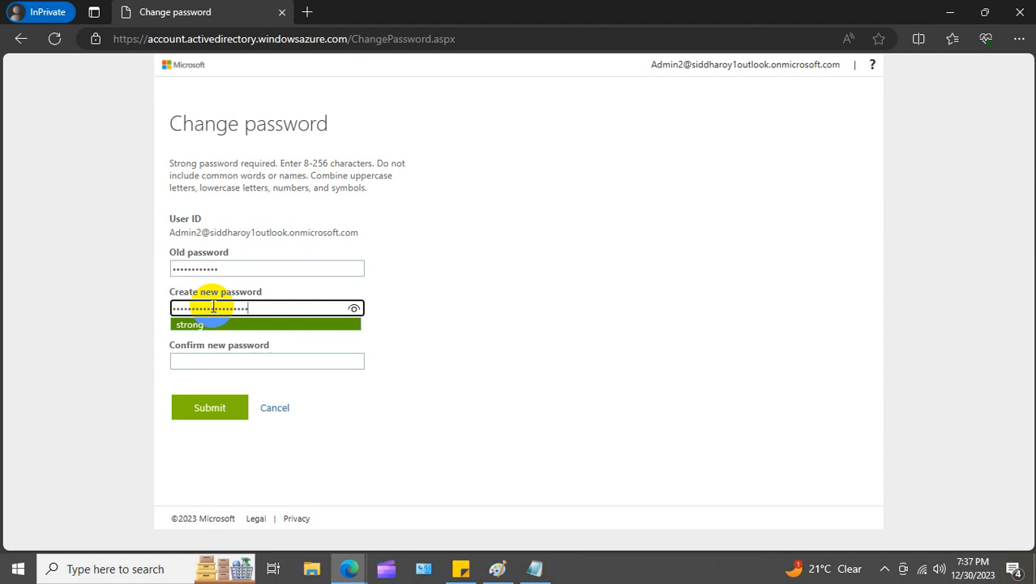
{"action": "left_click", "coordinate": [216, 357]}
{"action": "type", "text": "•••••••••••"}
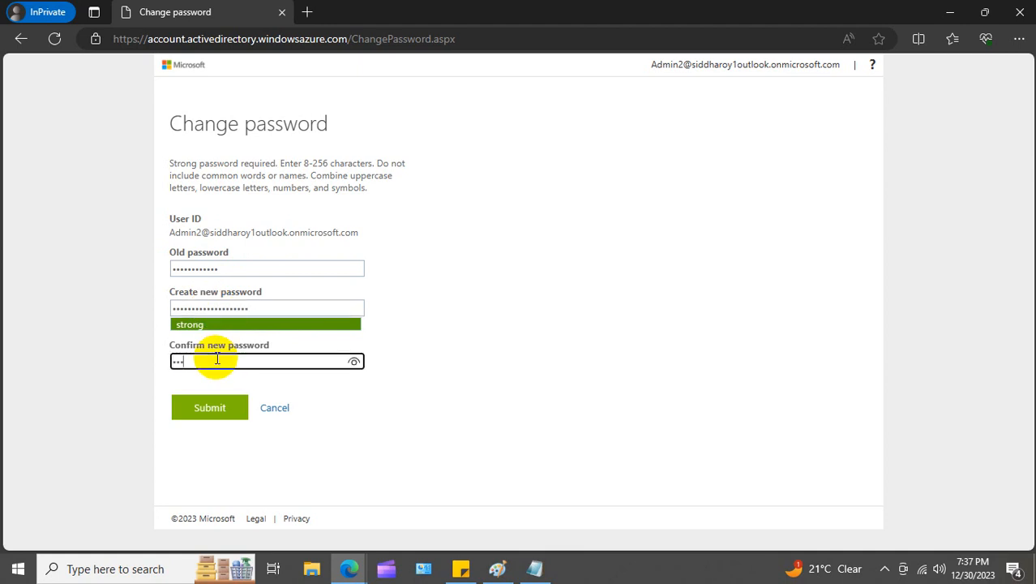
{"action": "type", "text": "•••••••••"}
{"action": "left_click", "coordinate": [210, 407]}
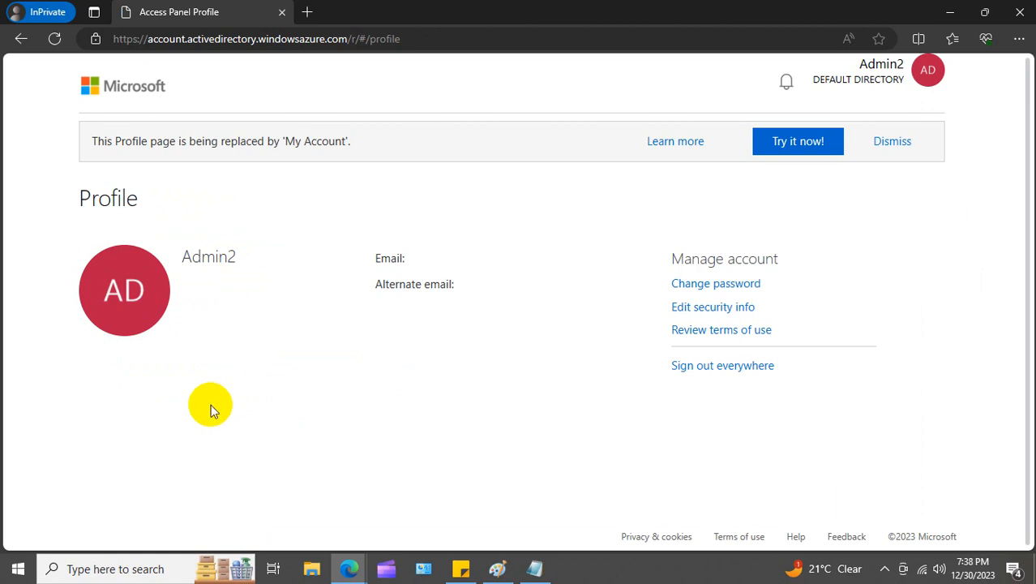
- Open the change password form from Admin2's profile page, switch back to the Azure portal window and display its account list
{"action": "left_click", "coordinate": [687, 287]}
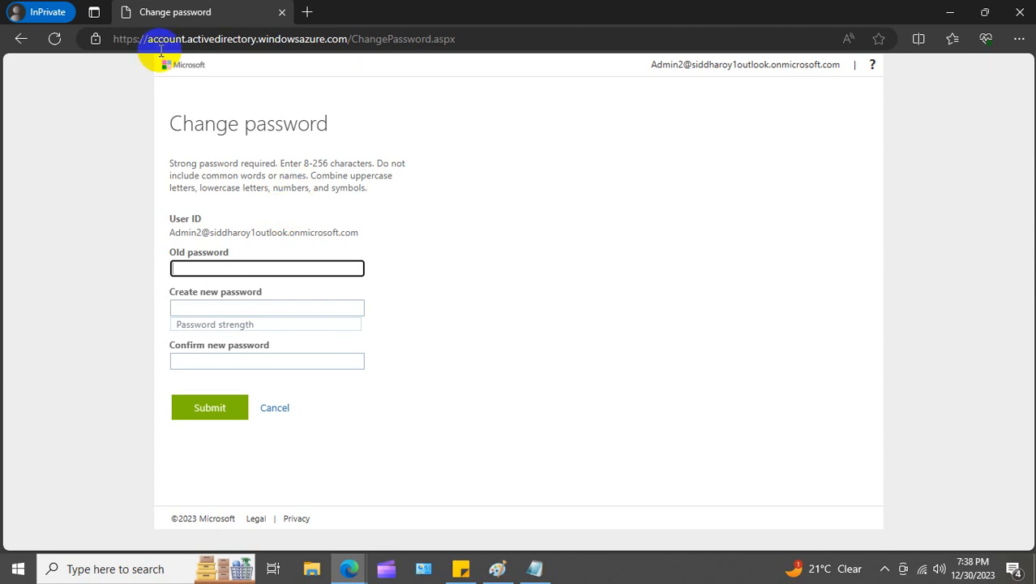
{"action": "left_click", "coordinate": [202, 11]}
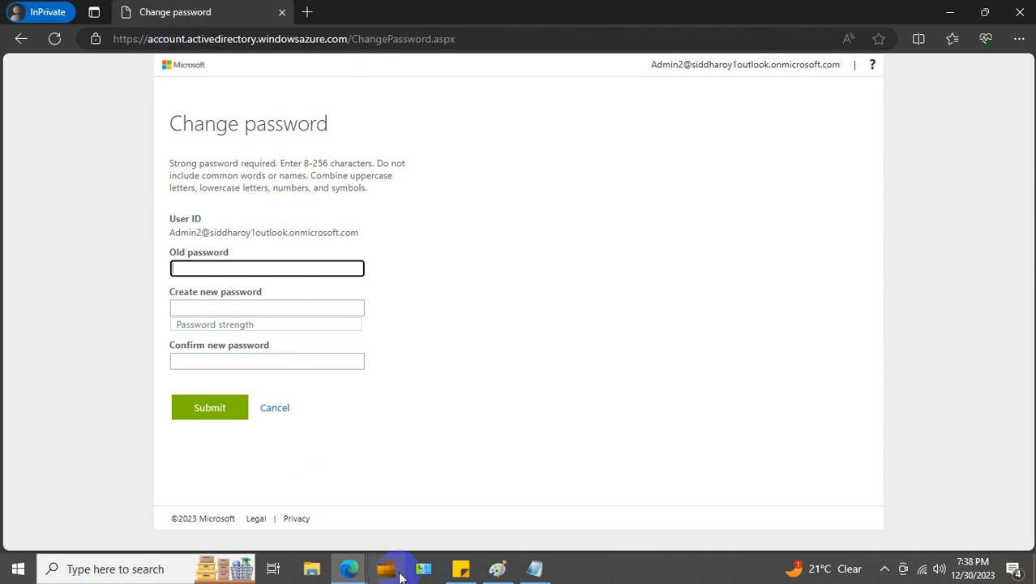
{"action": "mouse_move", "coordinate": [348, 568]}
{"action": "left_click", "coordinate": [225, 501]}
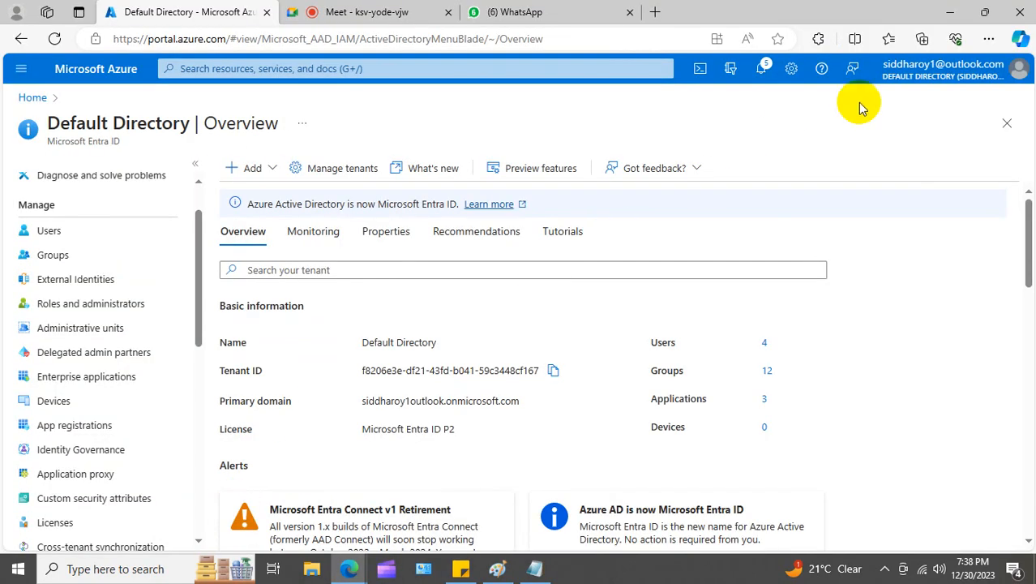
{"action": "left_click", "coordinate": [1017, 74]}
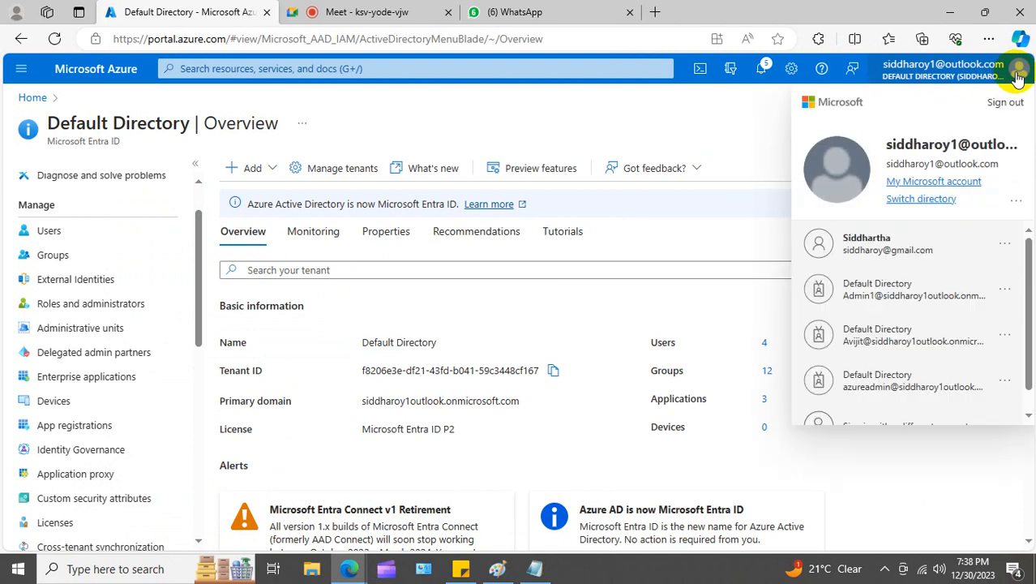
- Open another InPrivate window and go to portal.azure.com
{"action": "left_click", "coordinate": [655, 11]}
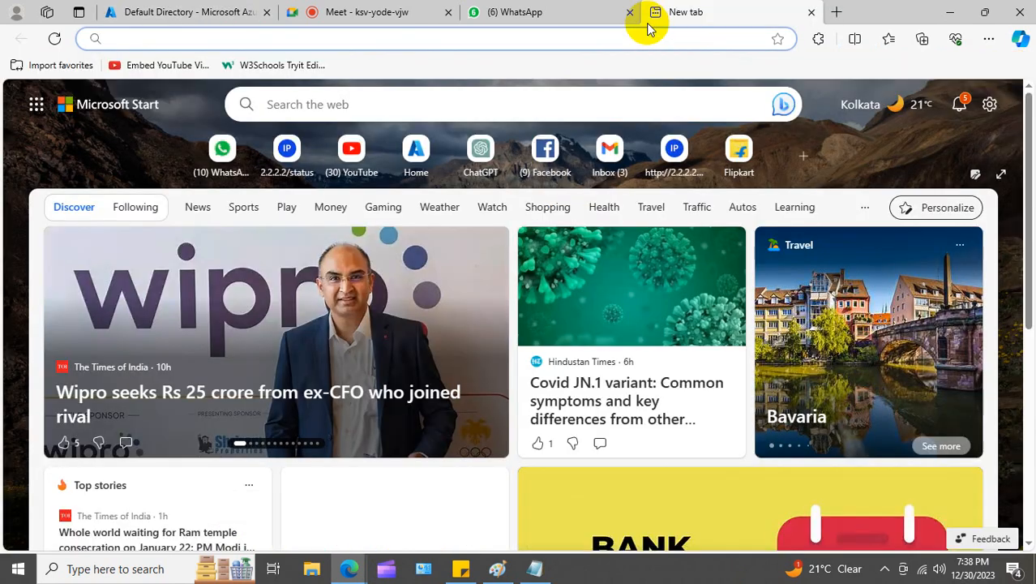
{"action": "left_click", "coordinate": [989, 38]}
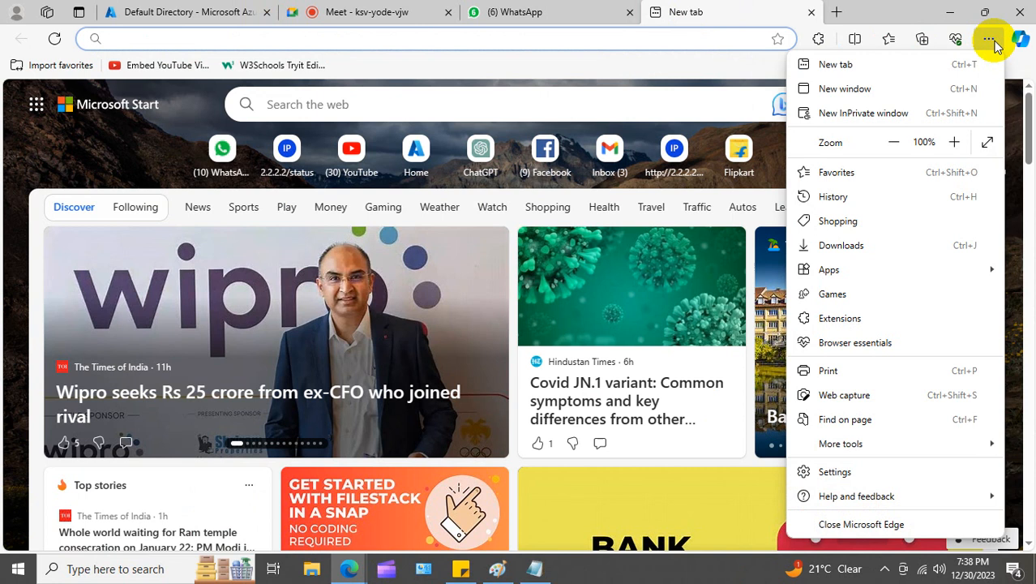
{"action": "left_click", "coordinate": [861, 113]}
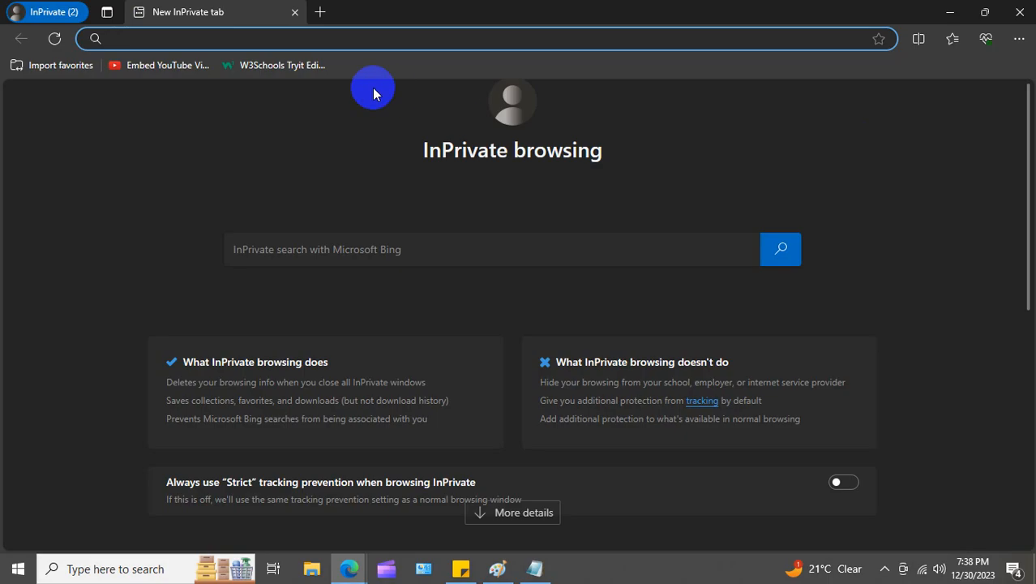
{"action": "type", "text": "porta"}
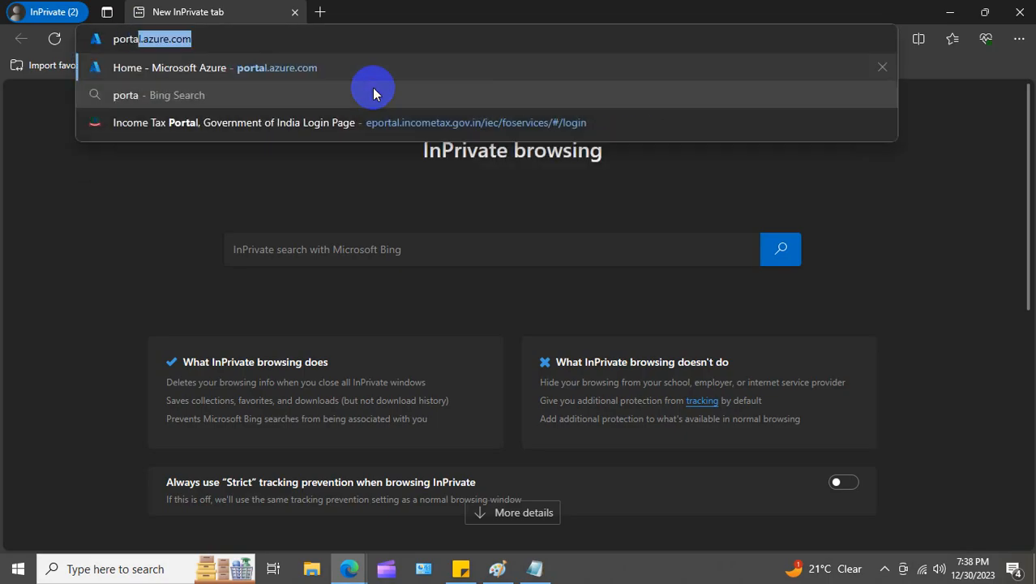
{"action": "type", "text": "l.azure."}
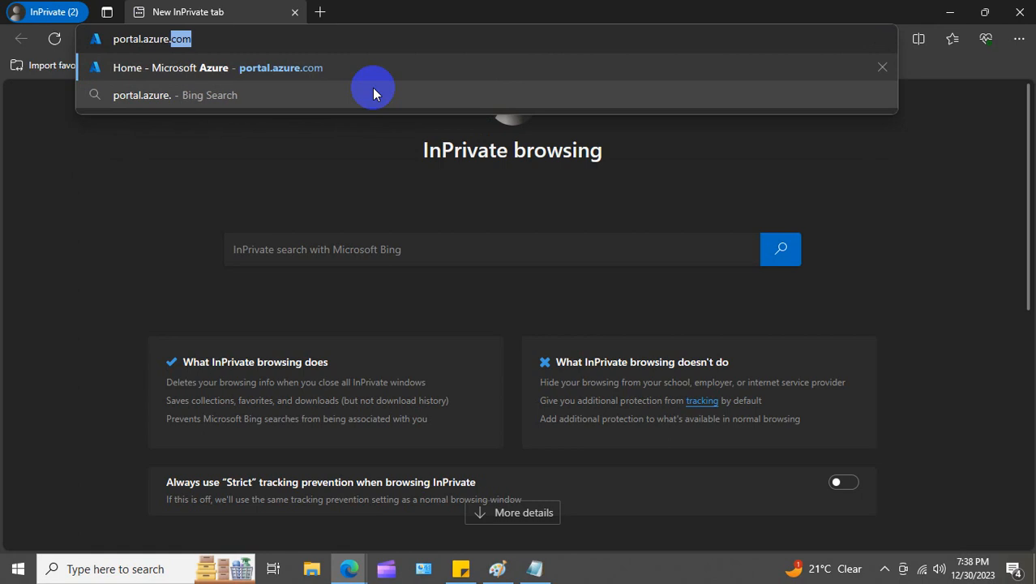
{"action": "type", "text": "com"}
{"action": "key", "text": "Return"}
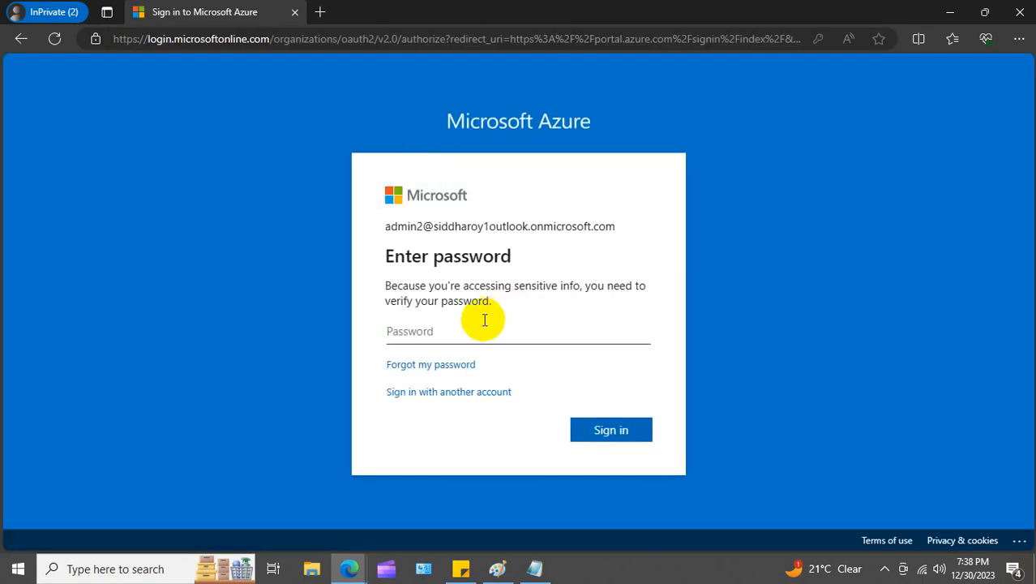
- Sign in to the Azure portal as Admin2 with the account password
{"action": "left_click", "coordinate": [424, 326]}
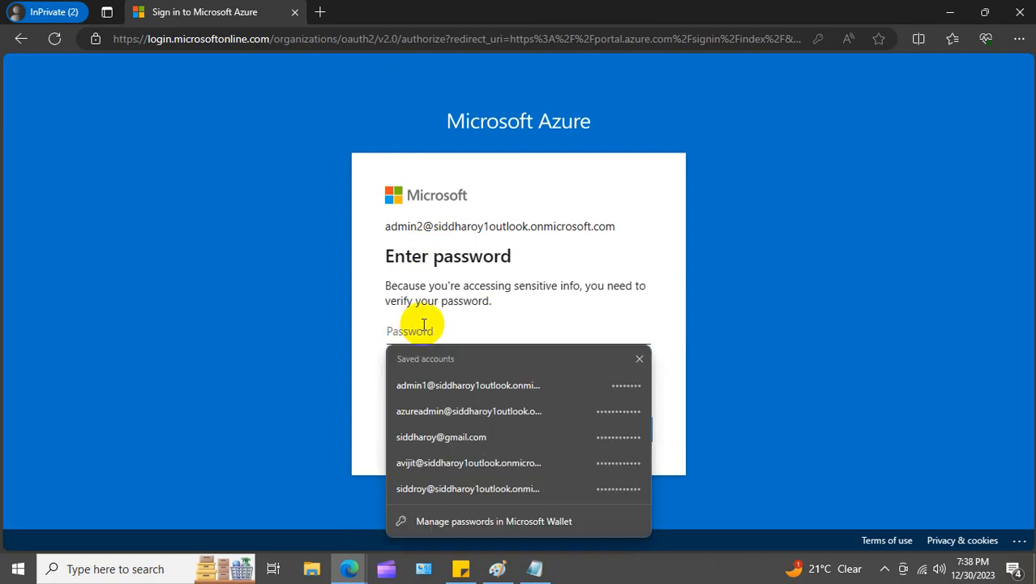
{"action": "type", "text": "••••"}
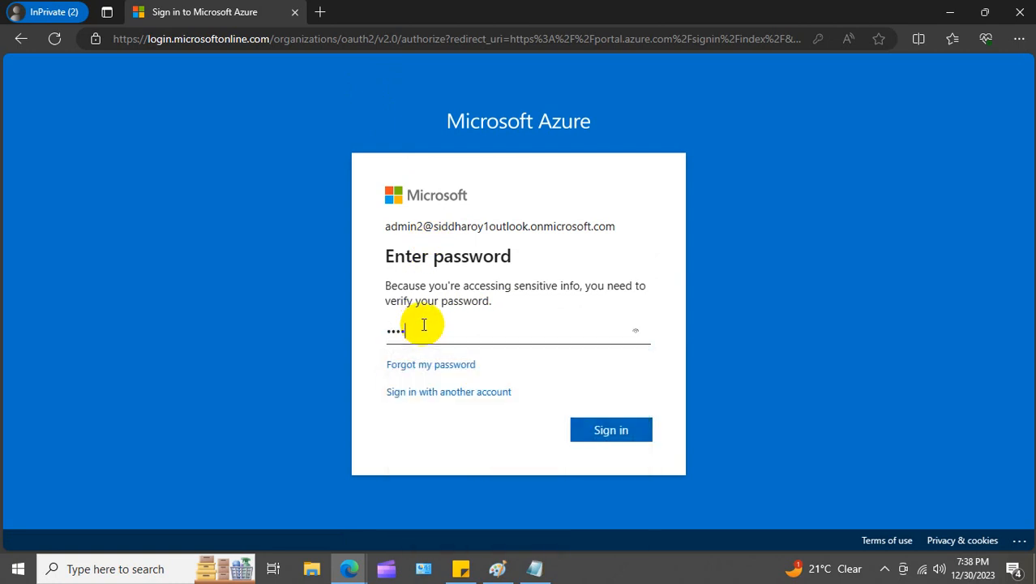
{"action": "type", "text": "•••••••••••••••••"}
{"action": "key", "text": "Return"}
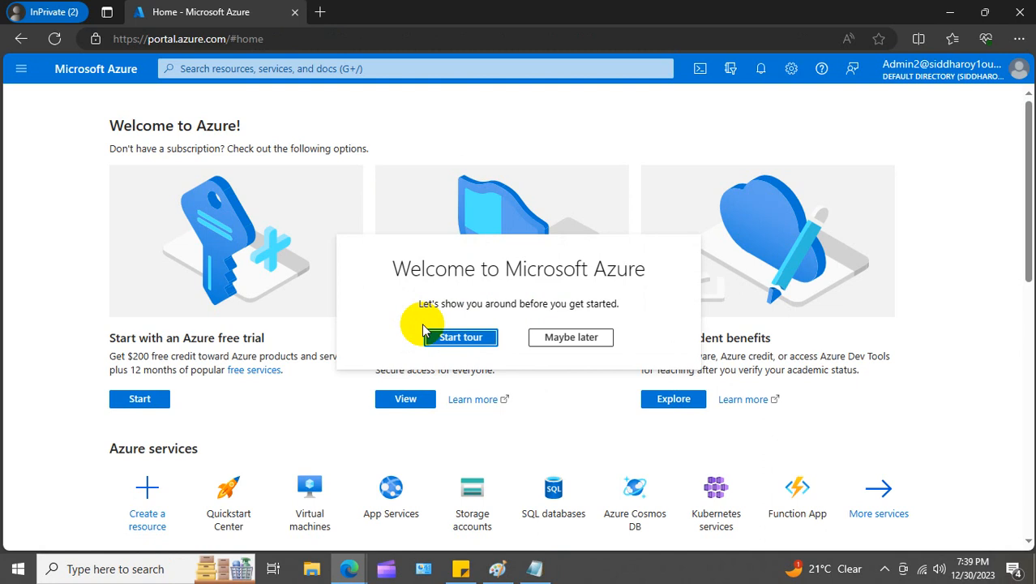
- Close the Admin2 InPrivate window, return to the Default Directory overview and dismiss the account list
{"action": "left_click", "coordinate": [1020, 11]}
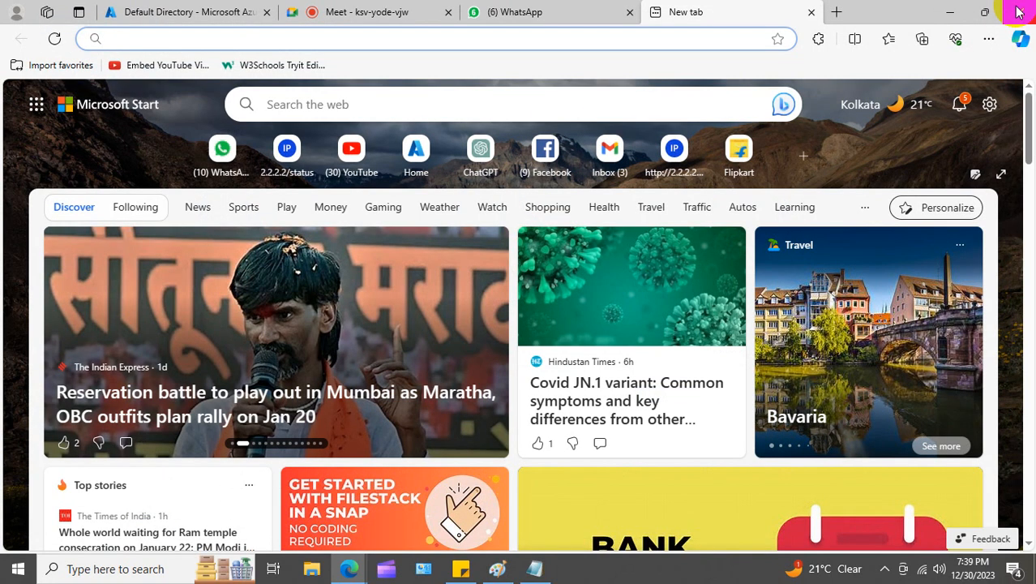
{"action": "left_click", "coordinate": [199, 12]}
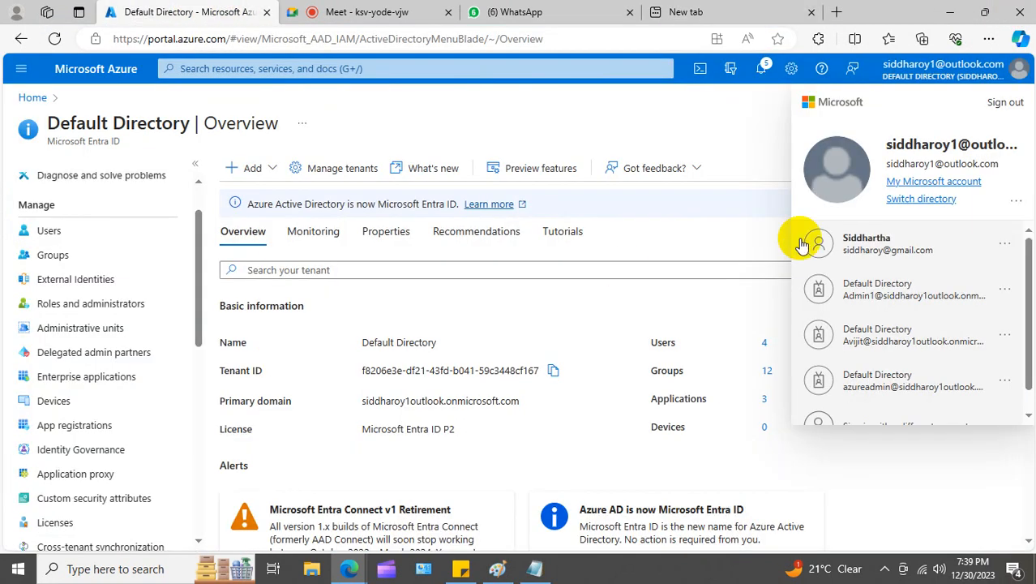
{"action": "left_click", "coordinate": [604, 129]}
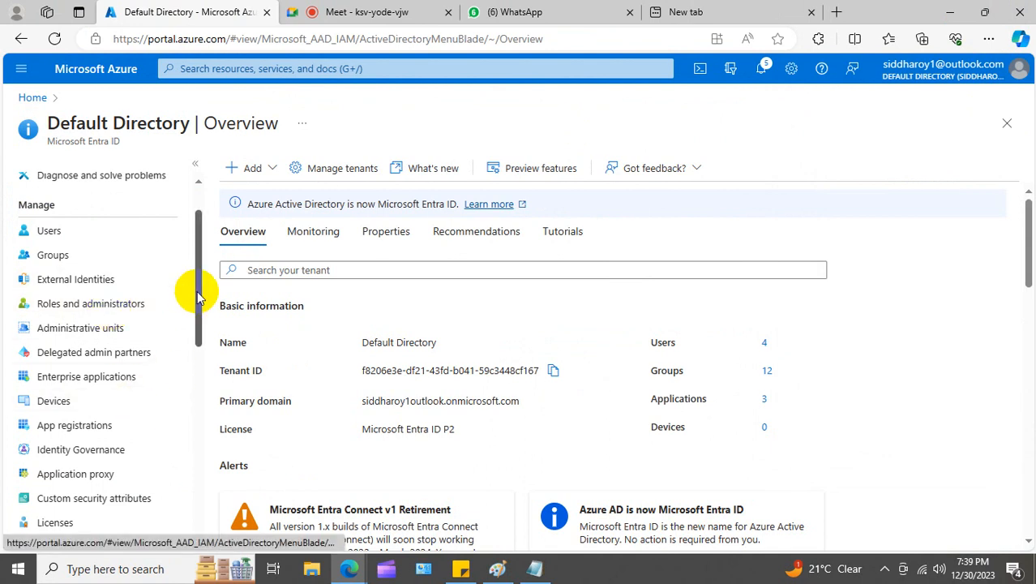
- Open the Default Directory user list and start creating a new internal user
{"action": "left_click_drag", "start_coordinate": [196, 289], "coordinate": [246, 510]}
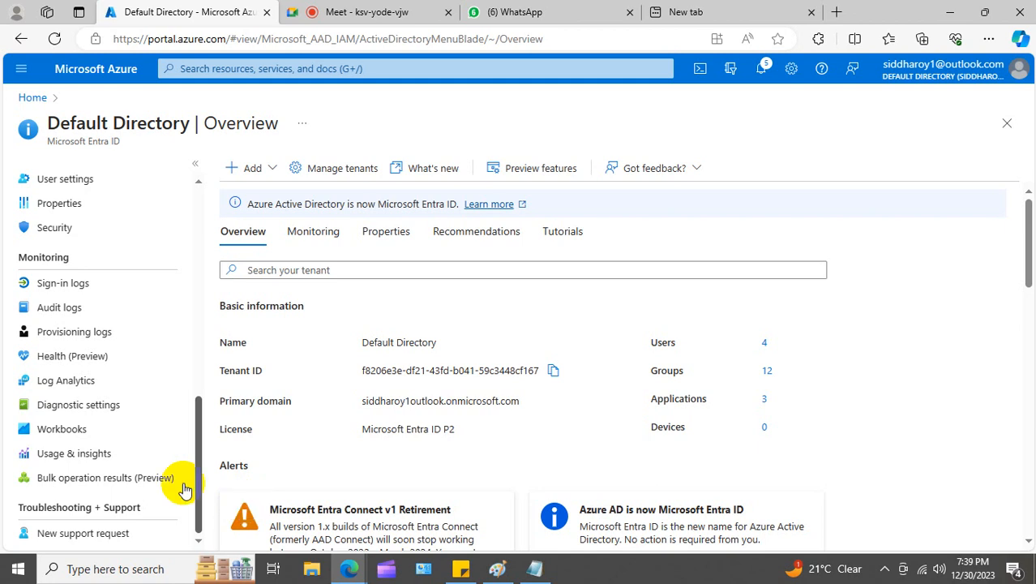
{"action": "left_click_drag", "start_coordinate": [199, 444], "coordinate": [231, 212]}
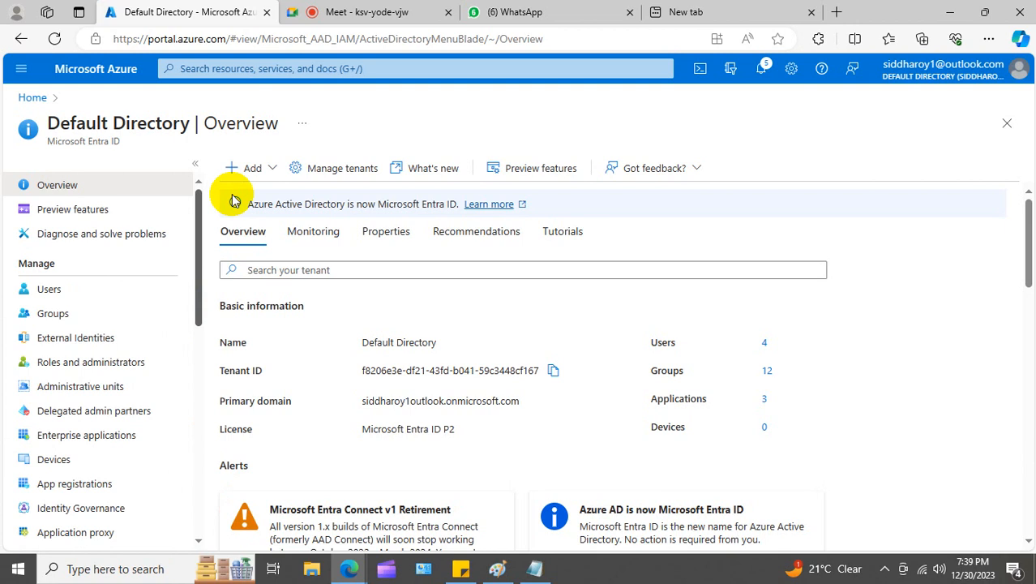
{"action": "left_click", "coordinate": [73, 296]}
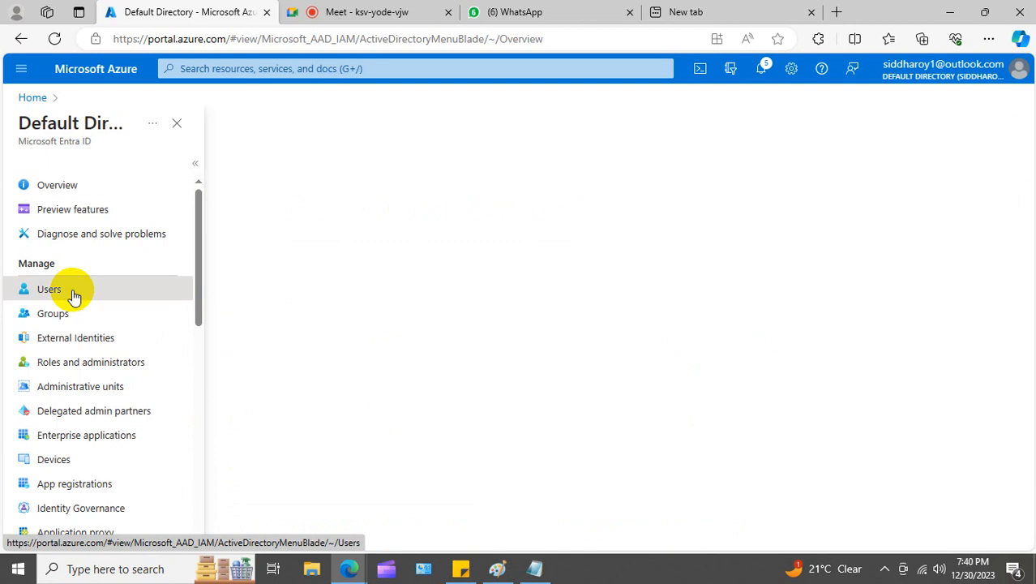
{"action": "left_click", "coordinate": [282, 176]}
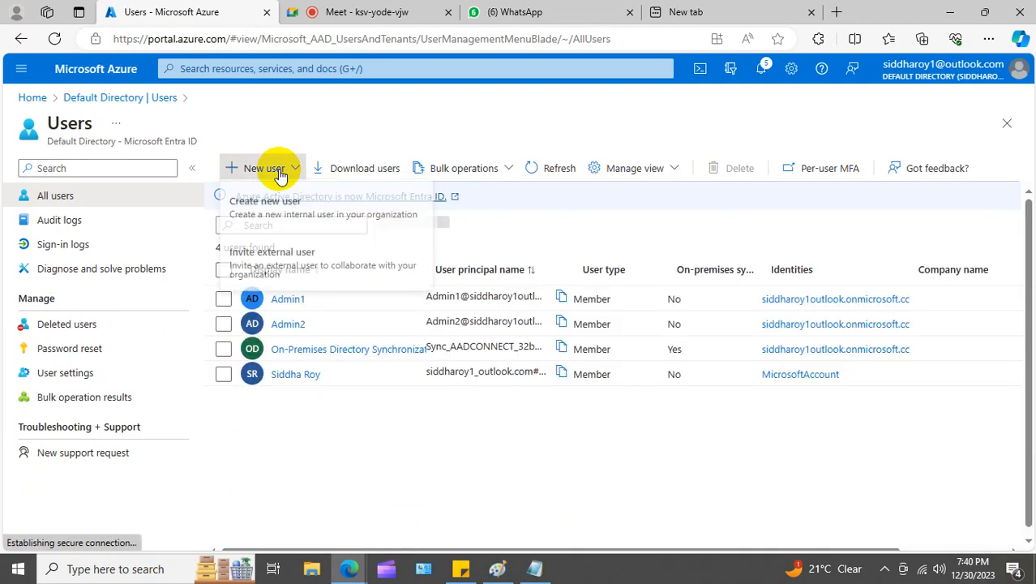
{"action": "left_click", "coordinate": [269, 207]}
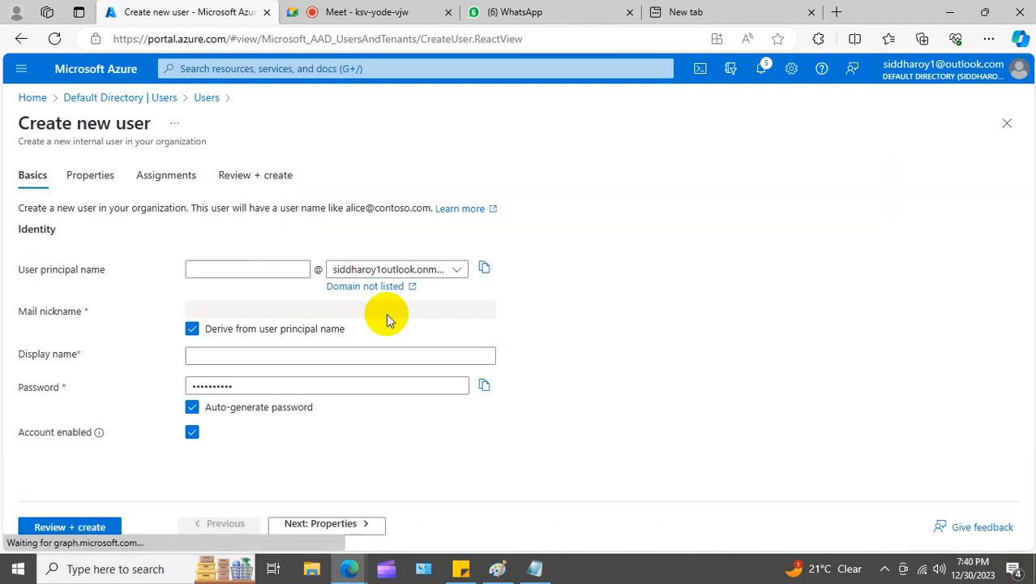
- Set both the user principal name and the display name of the new user to Admin4
{"action": "left_click", "coordinate": [218, 269]}
{"action": "type", "text": "U"}
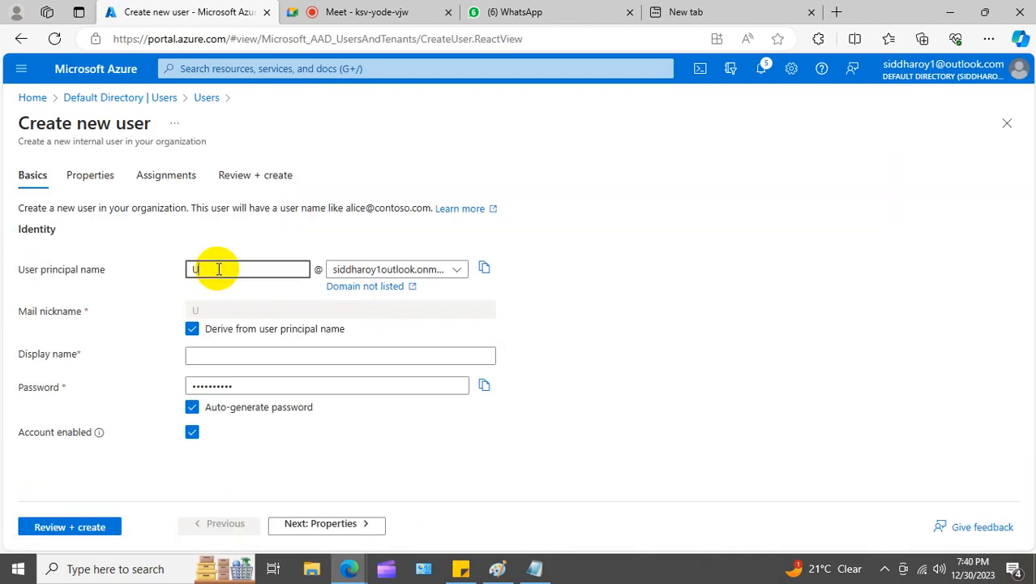
{"action": "type", "text": "ser4"}
{"action": "left_click_drag", "start_coordinate": [245, 276], "coordinate": [2, 264]}
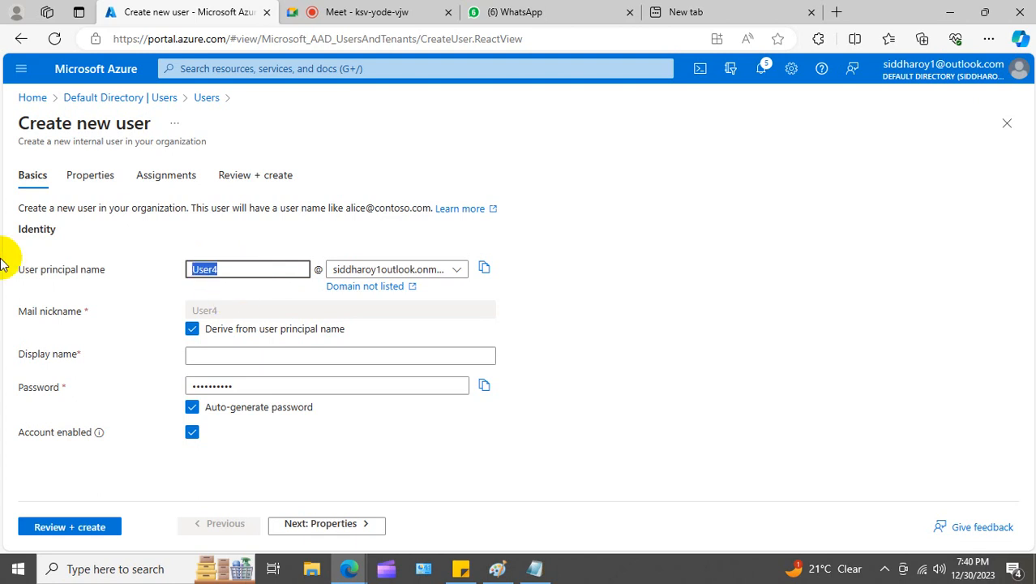
{"action": "type", "text": "Admin4"}
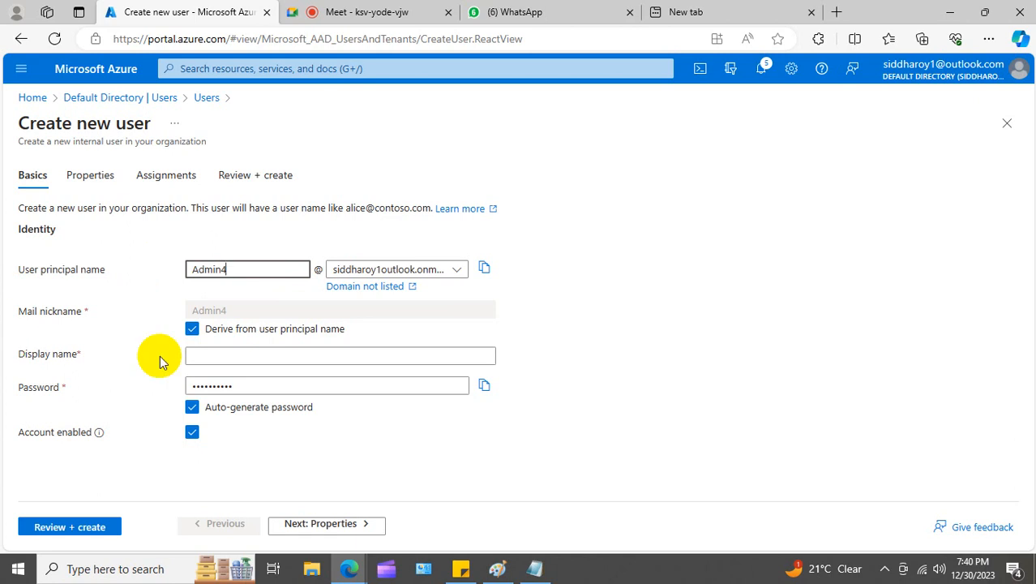
{"action": "left_click", "coordinate": [193, 354]}
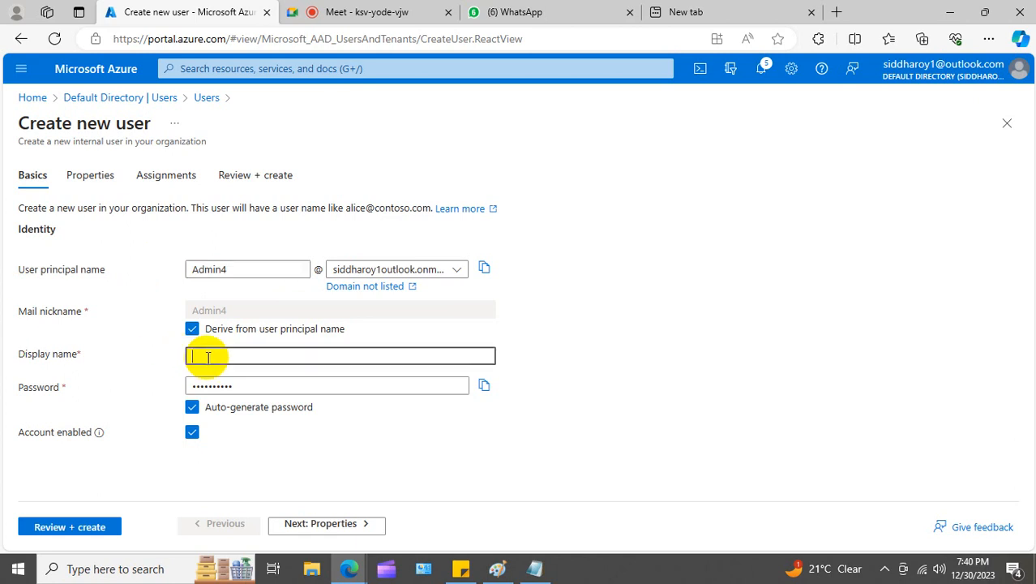
{"action": "type", "text": "Admin4"}
- Turn off password auto-generation, enter the new account's password, and create the user Admin4
{"action": "double_click", "coordinate": [262, 388]}
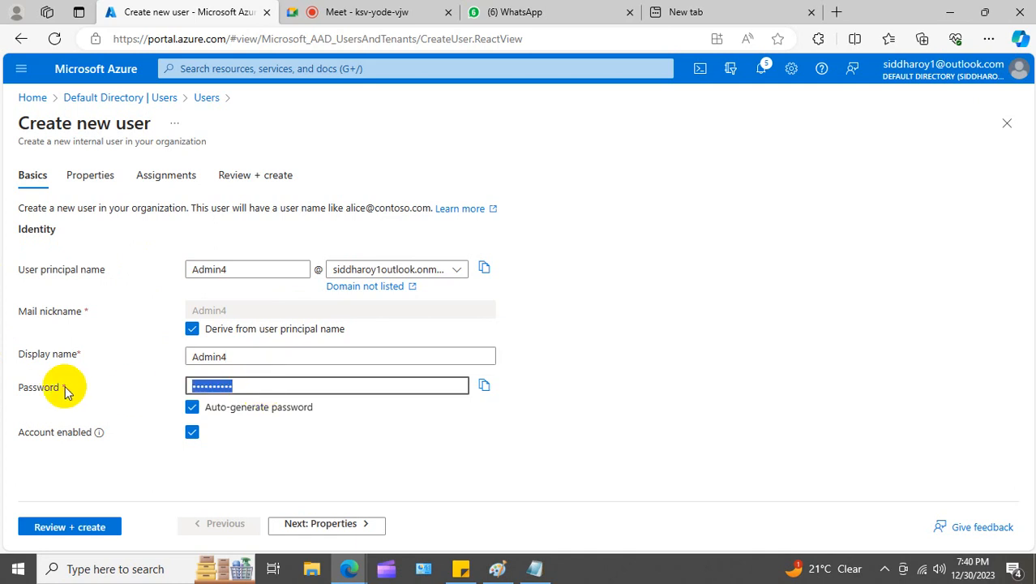
{"action": "left_click", "coordinate": [192, 407]}
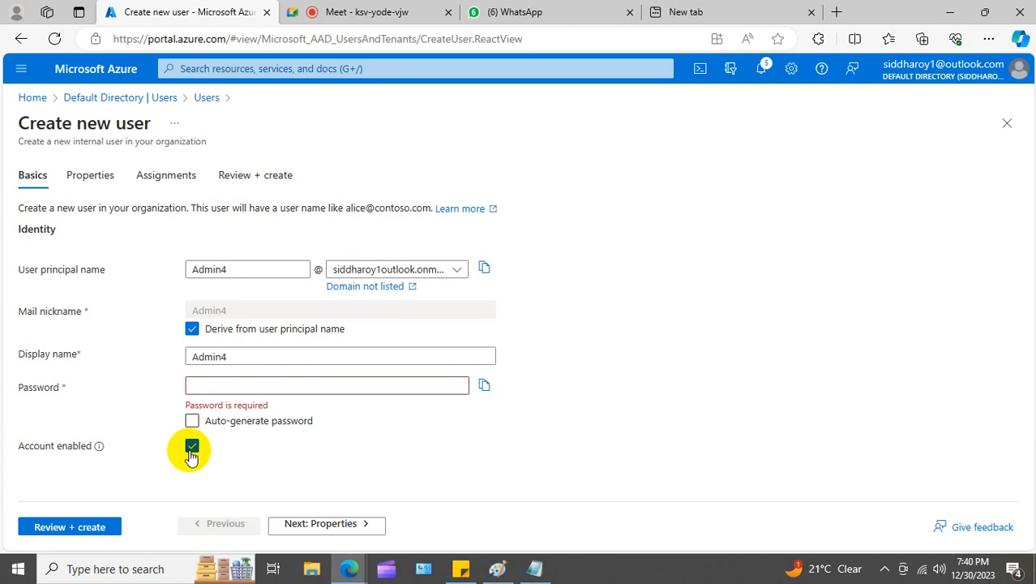
{"action": "left_click", "coordinate": [203, 387]}
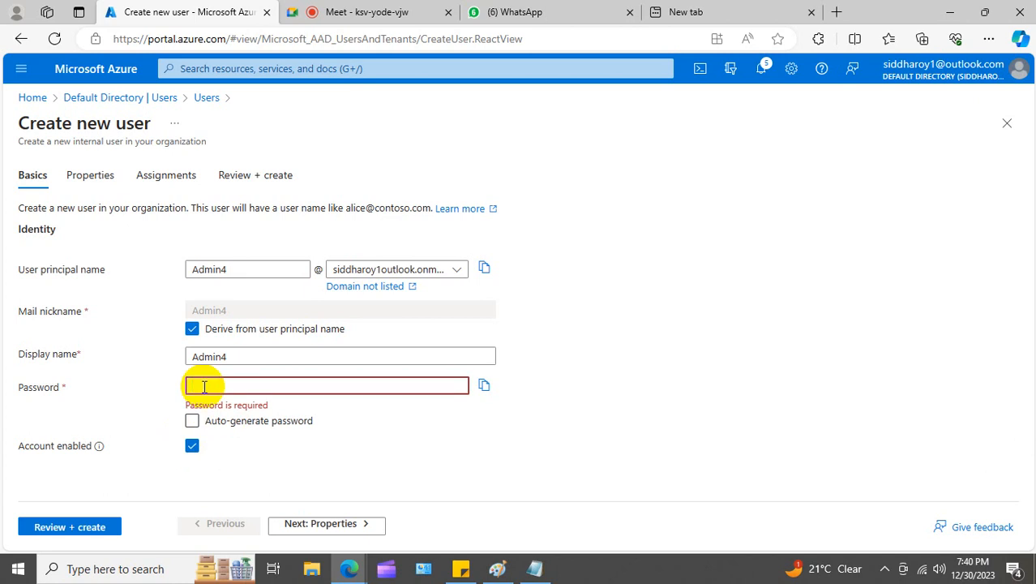
{"action": "type", "text": "••"}
{"action": "key", "text": "BackSpace"}
{"action": "key", "text": "BackSpace"}
{"action": "type", "text": "•••••••"}
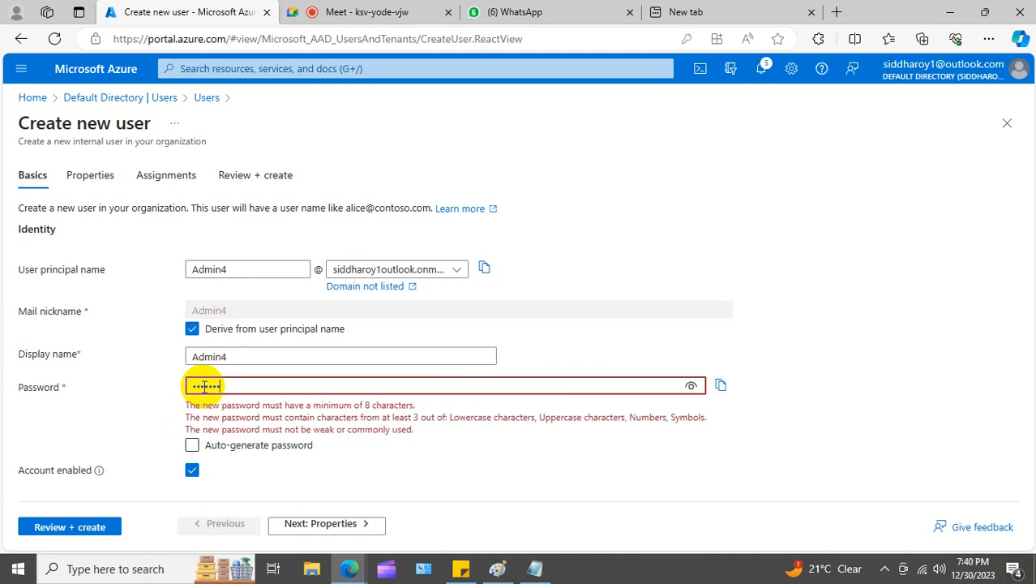
{"action": "type", "text": "•••"}
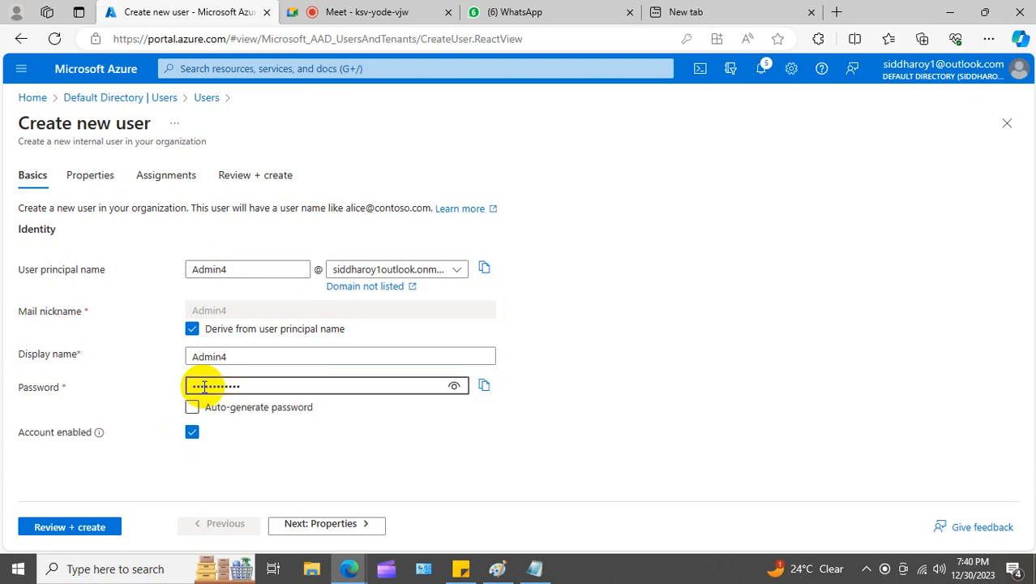
{"action": "left_click", "coordinate": [88, 527]}
{"action": "left_click", "coordinate": [54, 527]}
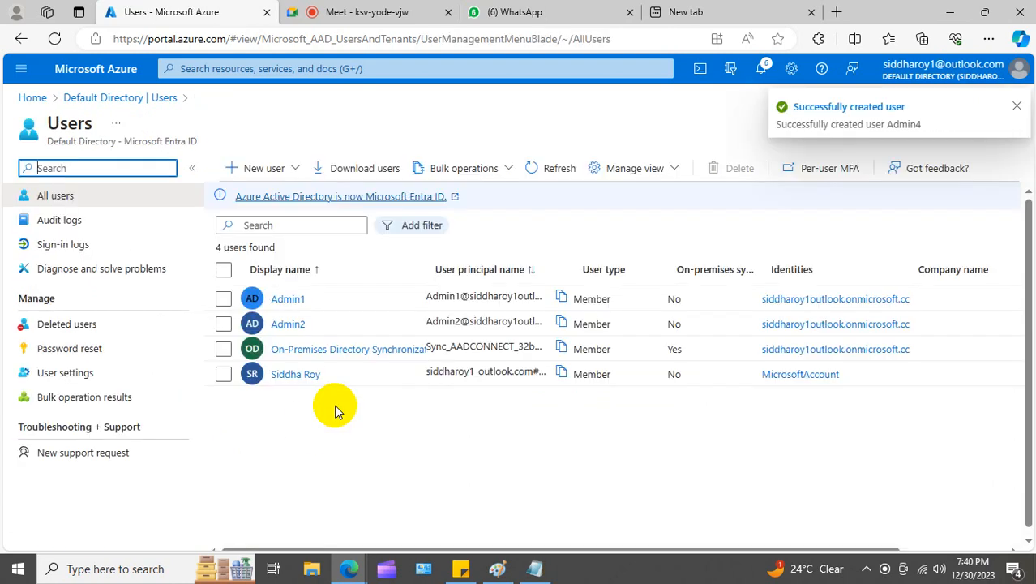
- Open a new InPrivate window and go to portal.azure.com
{"action": "left_click", "coordinate": [989, 38]}
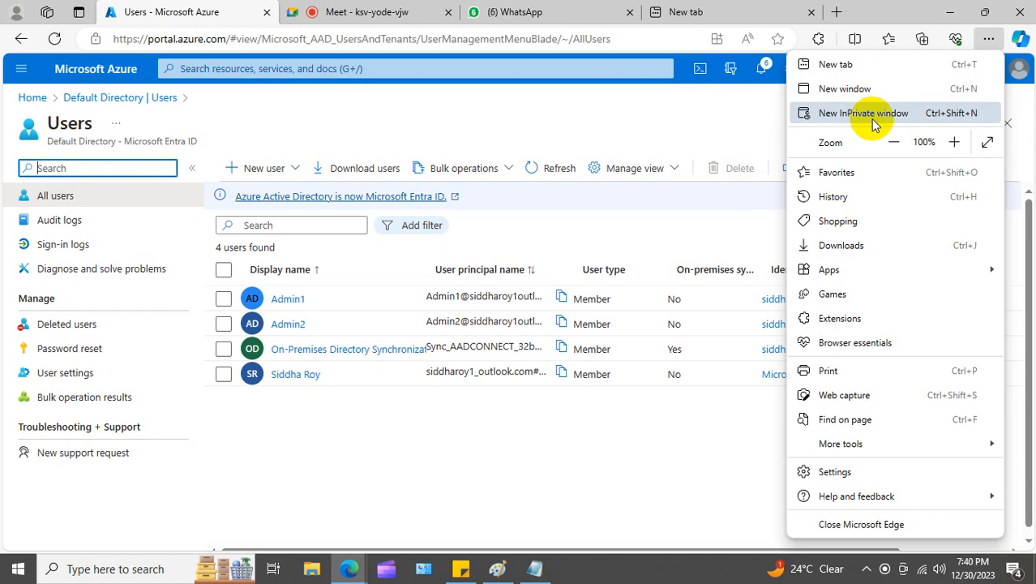
{"action": "left_click", "coordinate": [874, 122]}
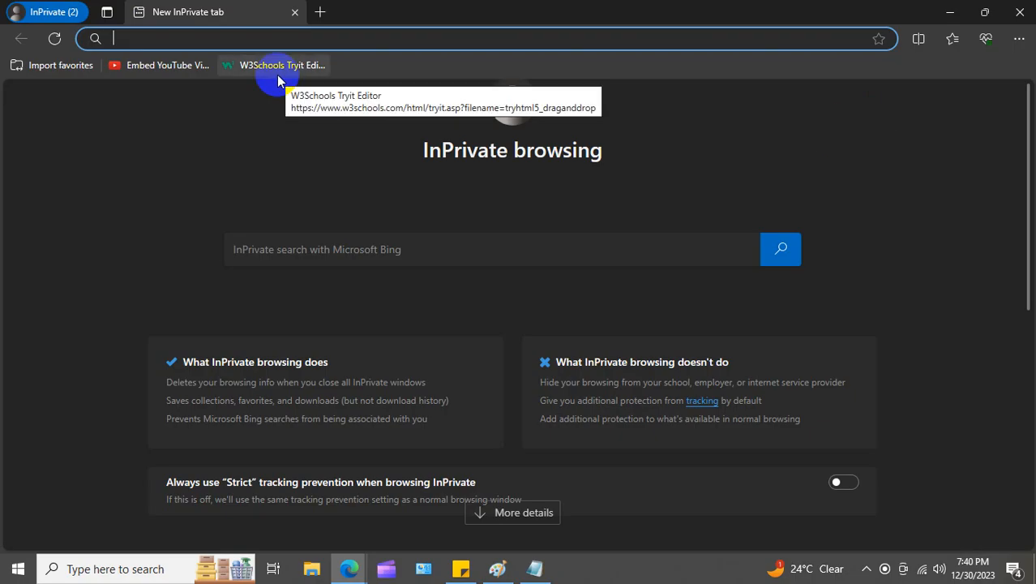
{"action": "type", "text": "portal.a"}
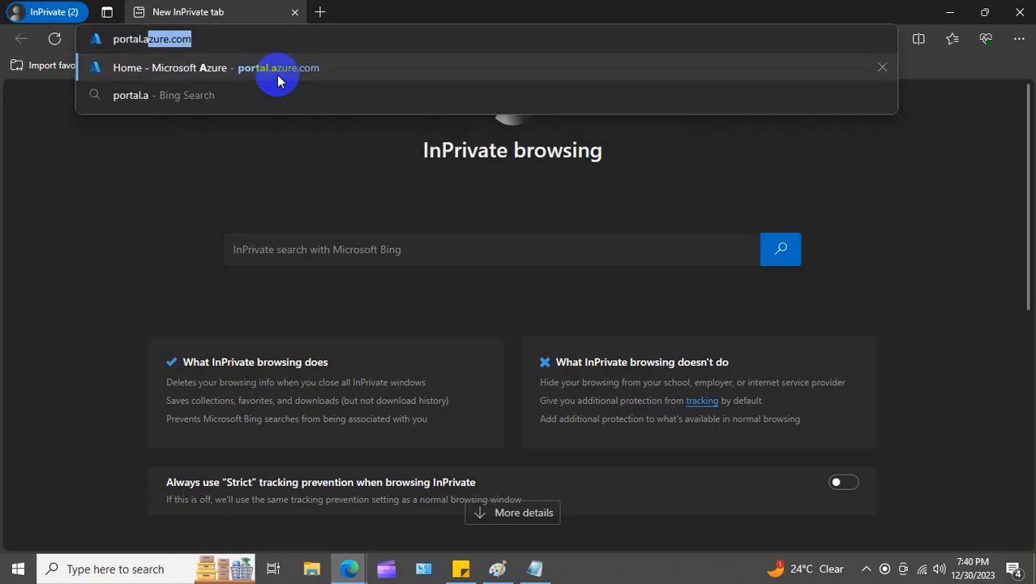
{"action": "type", "text": "zure.com"}
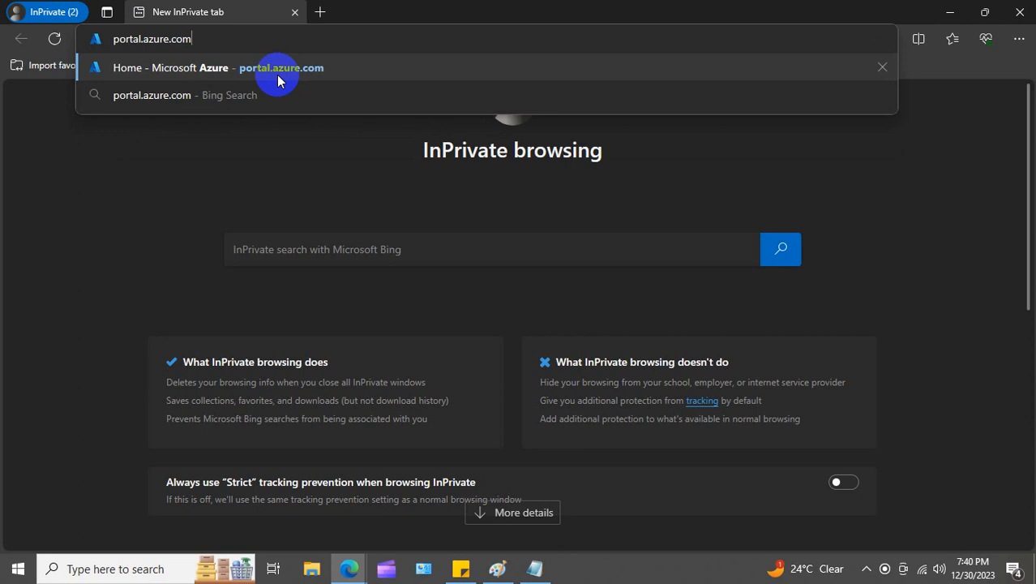
{"action": "left_click", "coordinate": [277, 75]}
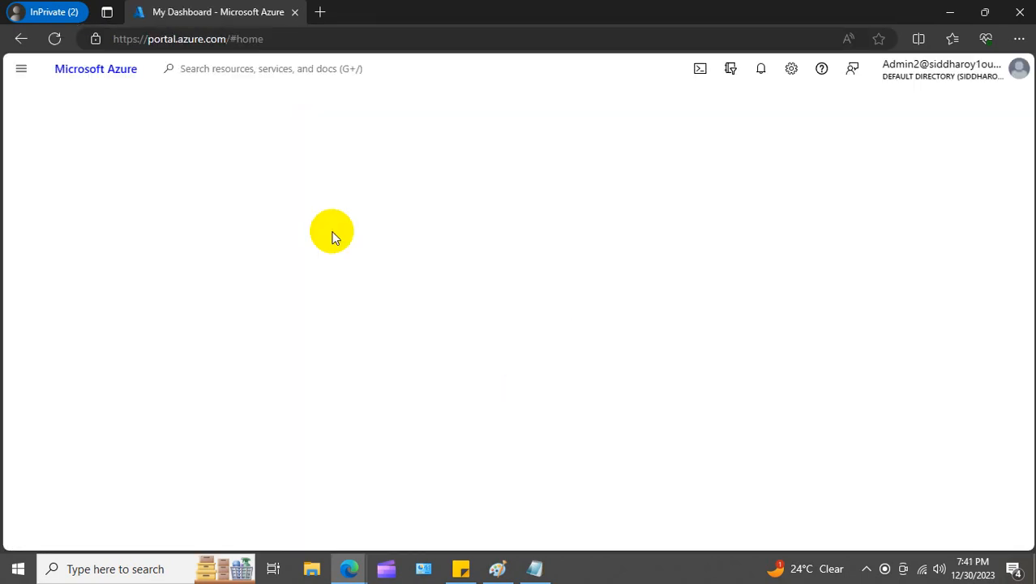
- Leave the Admin2 session to sign in with a different account and fill in Admin2's sign-in address
{"action": "left_click", "coordinate": [1003, 77]}
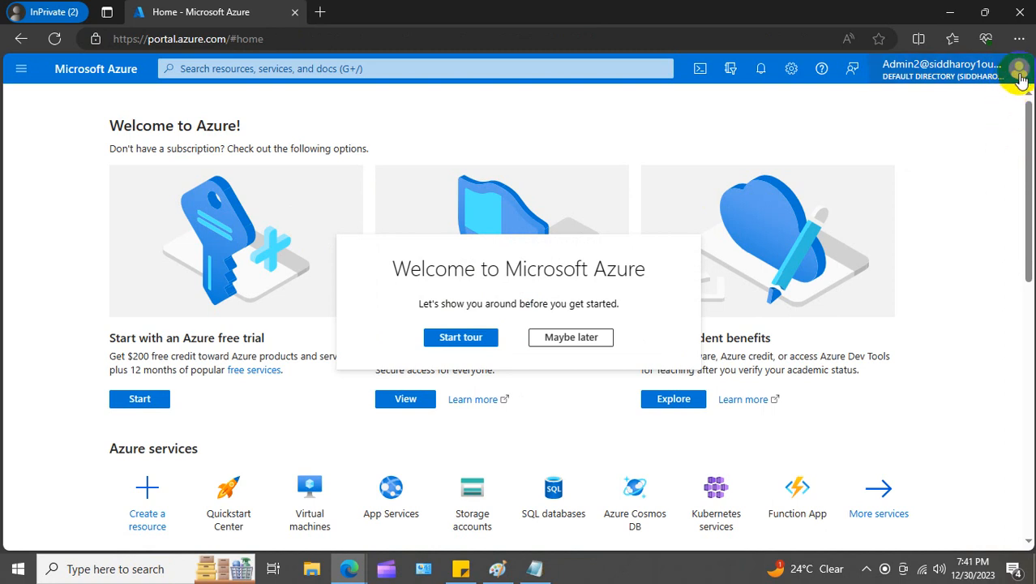
{"action": "left_click", "coordinate": [1020, 75]}
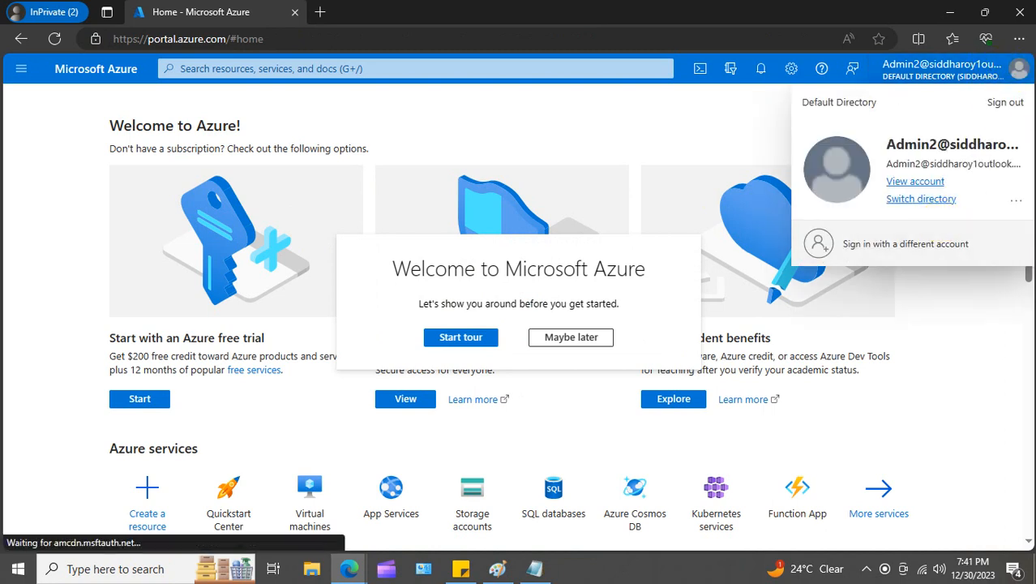
{"action": "left_click", "coordinate": [921, 198]}
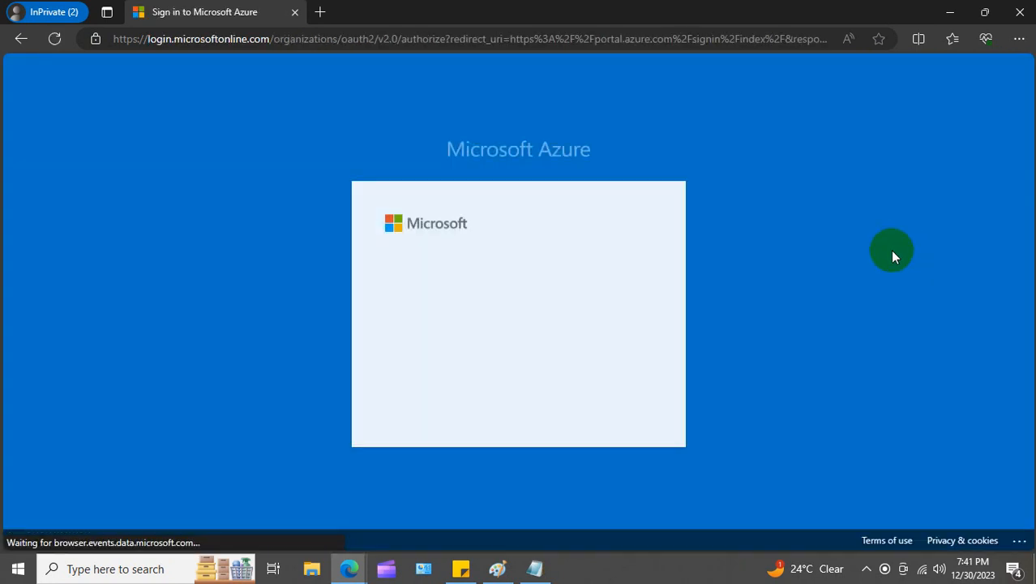
{"action": "left_click", "coordinate": [469, 371]}
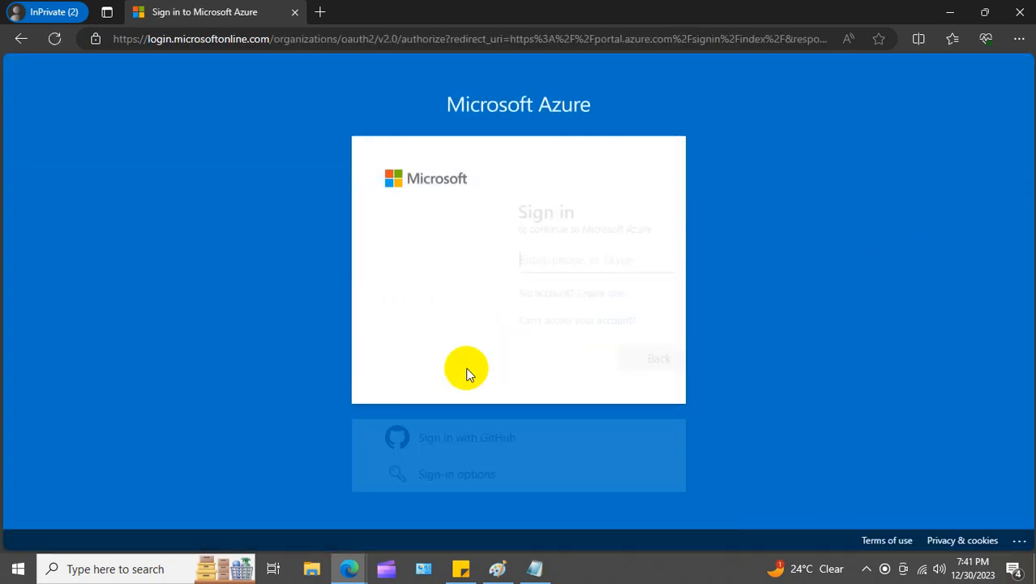
{"action": "left_click", "coordinate": [434, 259]}
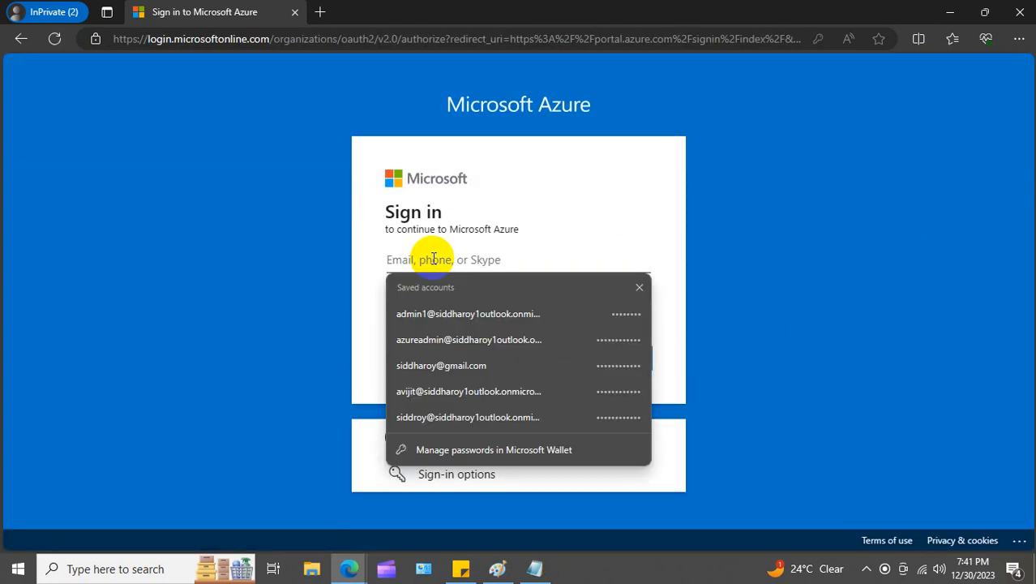
{"action": "key", "text": "ctrl+v"}
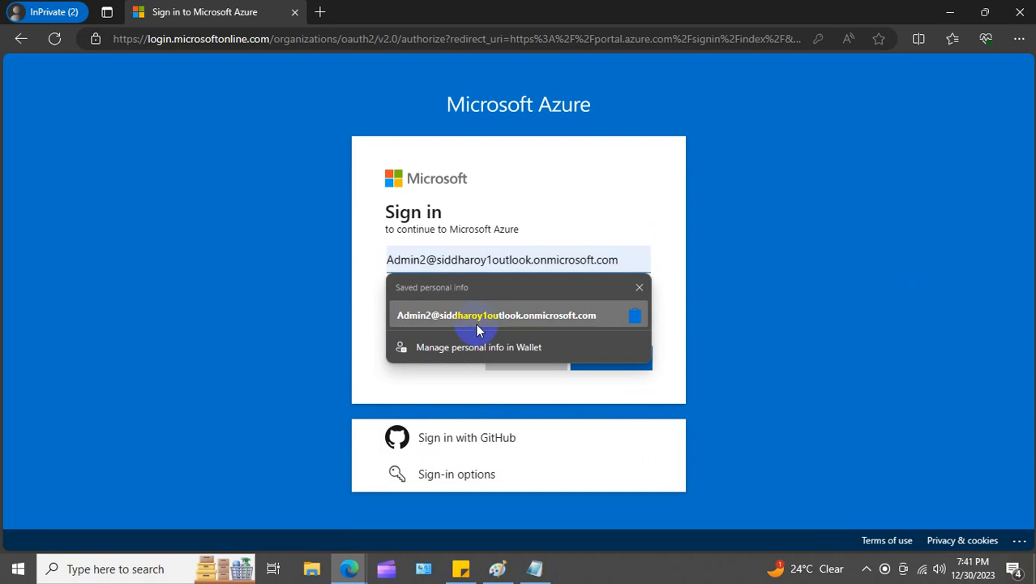
- Try to continue with the sign-in address's final character replaced by 4, and restore the .com ending
{"action": "key", "text": "BackSpace"}
{"action": "type", "text": "4"}
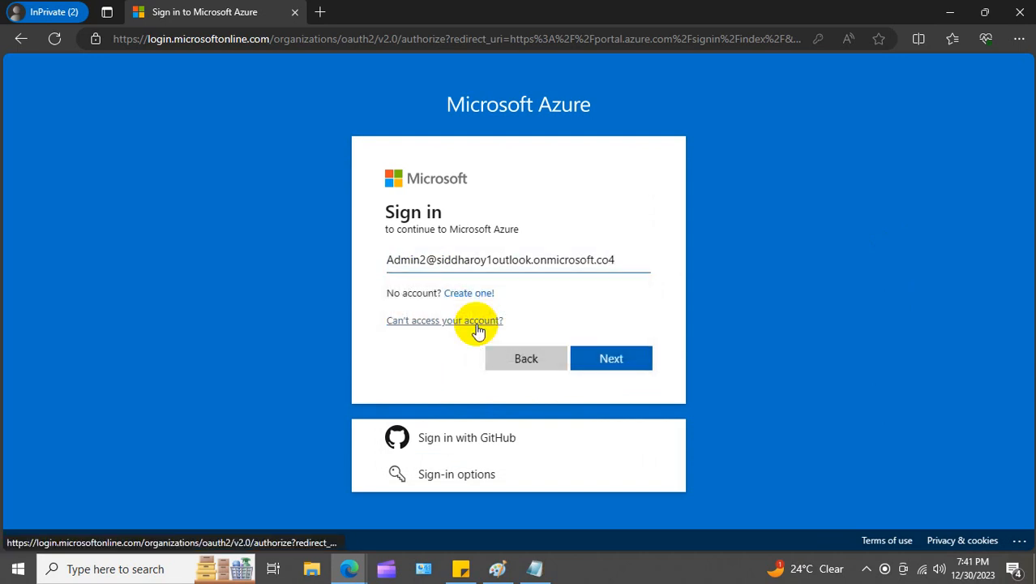
{"action": "left_click", "coordinate": [618, 363]}
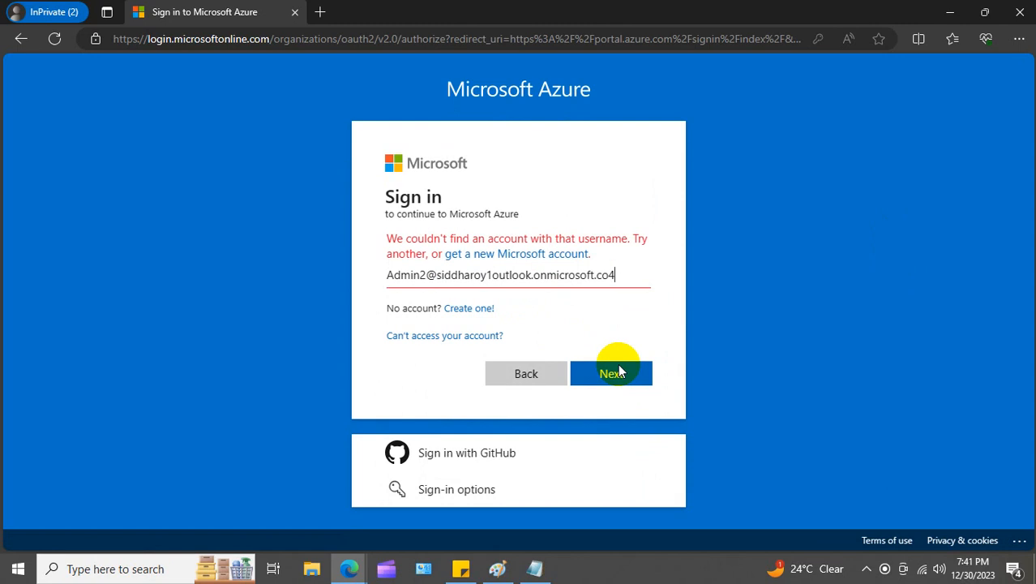
{"action": "left_click", "coordinate": [621, 280]}
{"action": "key", "text": "BackSpace"}
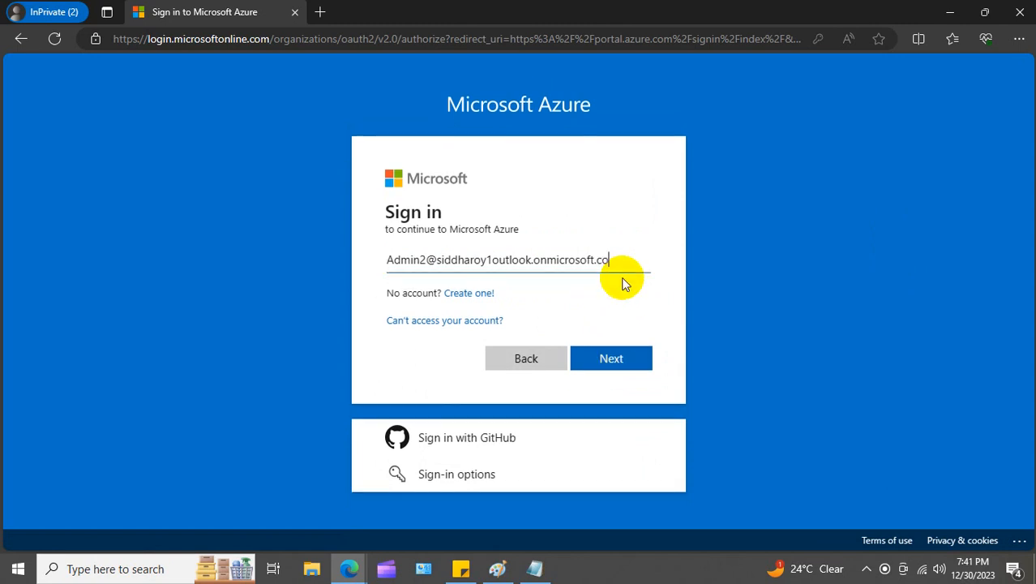
{"action": "type", "text": "m"}
- Continue with Admin2's sign-in address and open the forgotten-password recovery page
{"action": "left_click", "coordinate": [652, 213]}
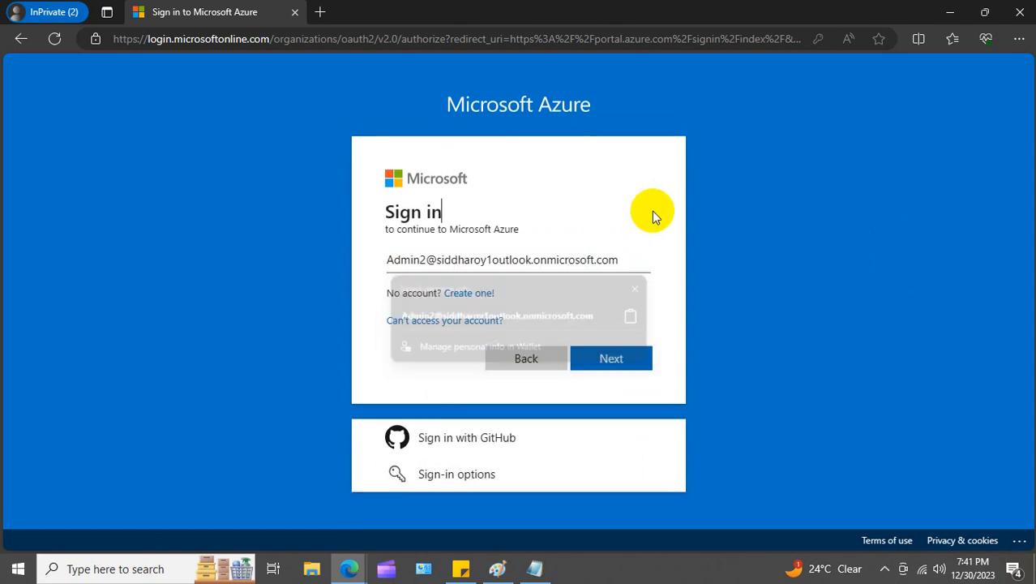
{"action": "left_click", "coordinate": [613, 360]}
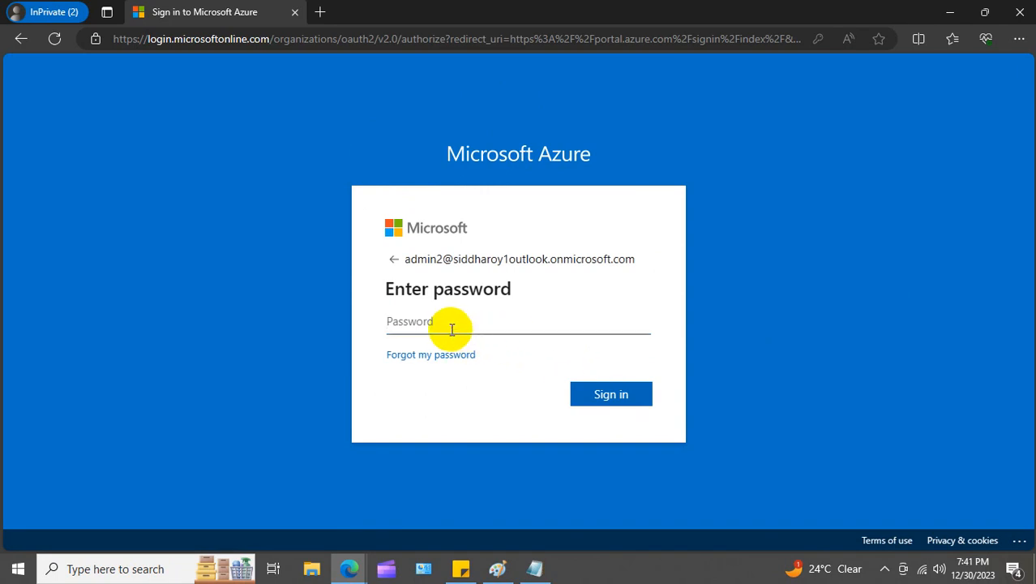
{"action": "left_click", "coordinate": [426, 359]}
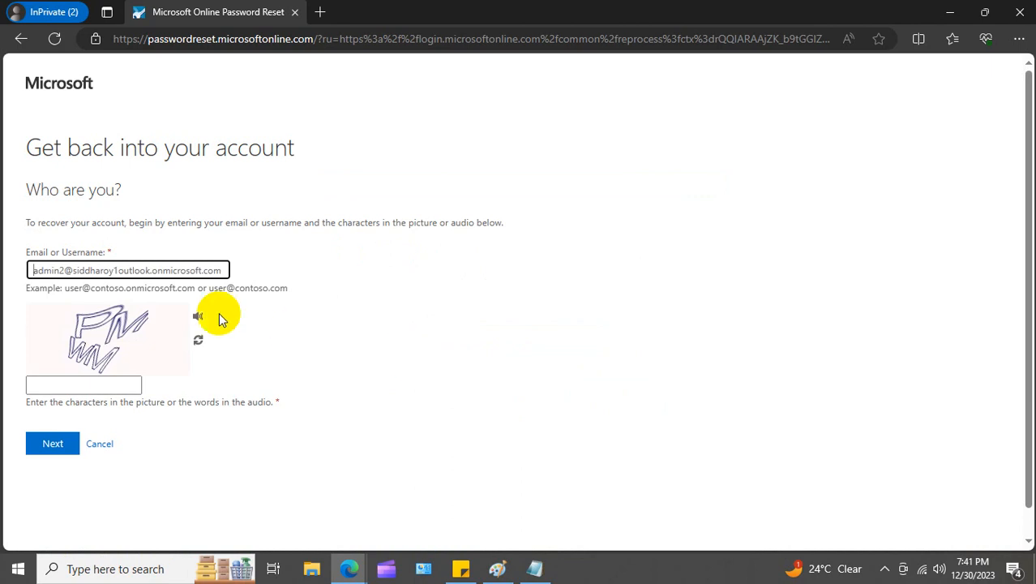
- Enter the characters shown in the picture and submit the account recovery request for Admin2
{"action": "left_click", "coordinate": [68, 382]}
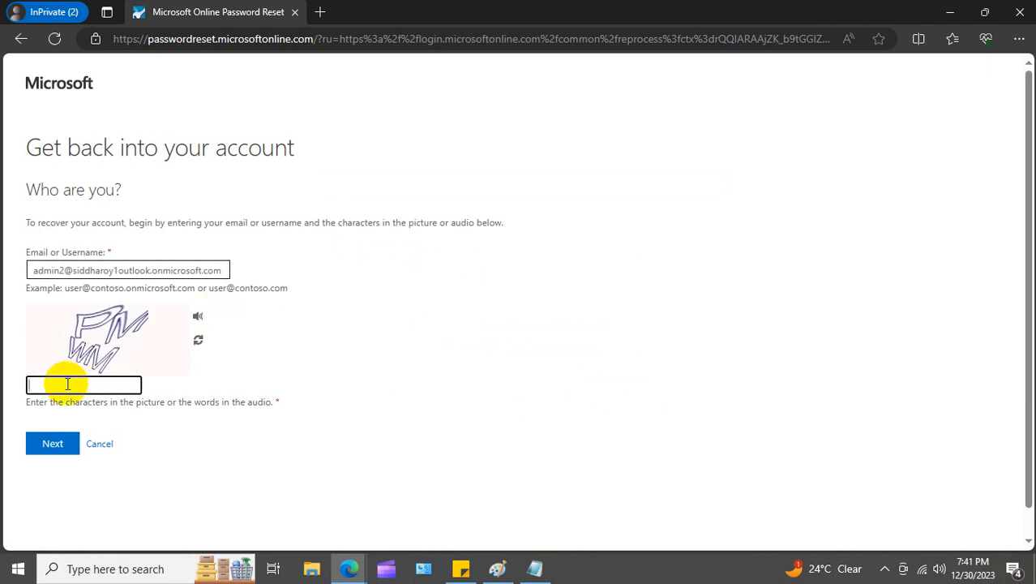
{"action": "type", "text": "Pm"}
{"action": "key", "text": "BackSpace"}
{"action": "type", "text": "MWM"}
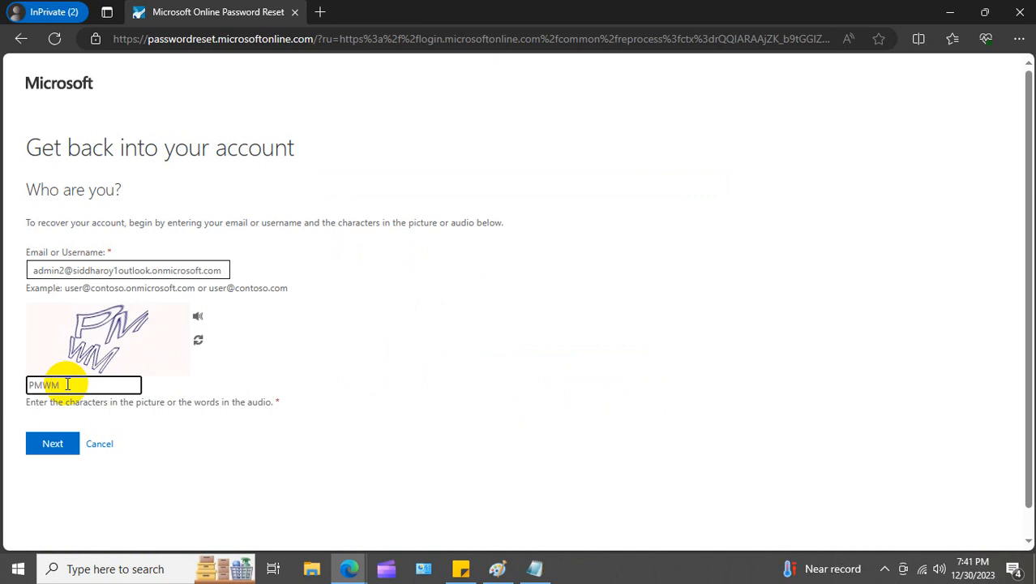
{"action": "left_click", "coordinate": [52, 441]}
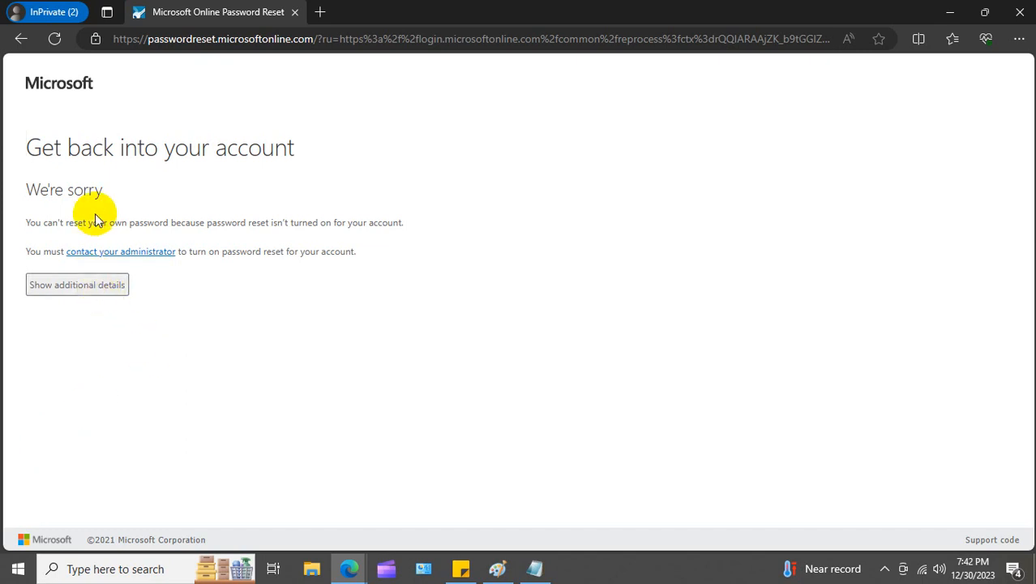
- Close the InPrivate window, switch to Notepad and select the Admin1 sign-in address
{"action": "left_click", "coordinate": [1020, 11]}
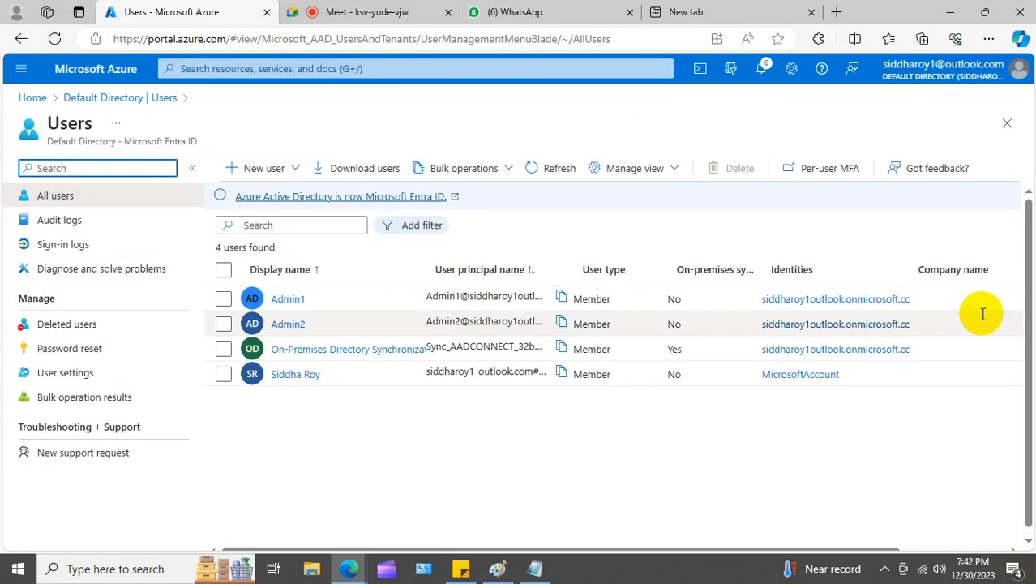
{"action": "left_click", "coordinate": [533, 566]}
{"action": "left_click_drag", "start_coordinate": [752, 398], "coordinate": [206, 403]}
{"action": "key", "text": "ctrl+c"}
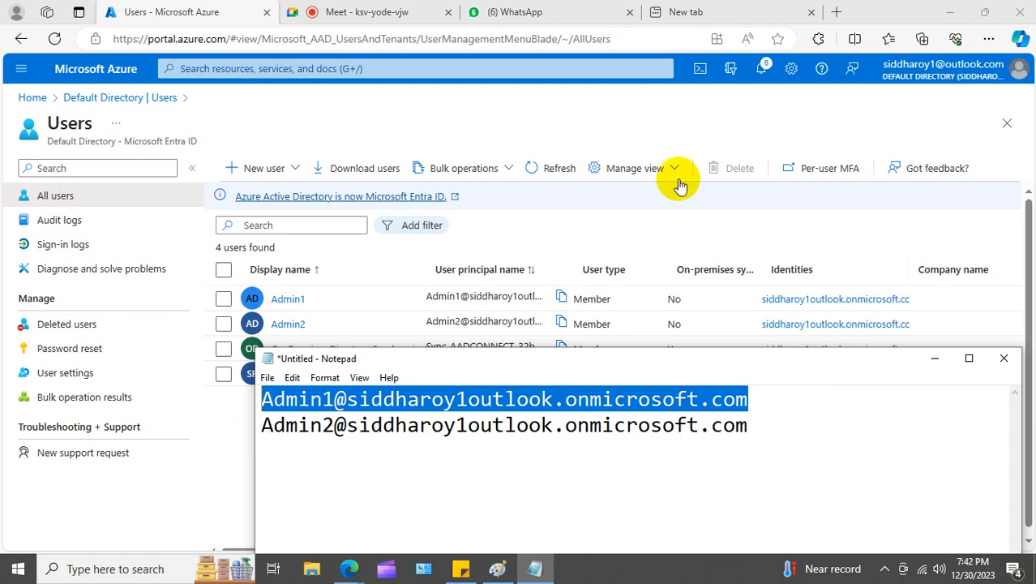
- Switch back to the browser, open a new InPrivate window and go to portal.azure.com
{"action": "left_click", "coordinate": [664, 136]}
{"action": "left_click", "coordinate": [988, 39]}
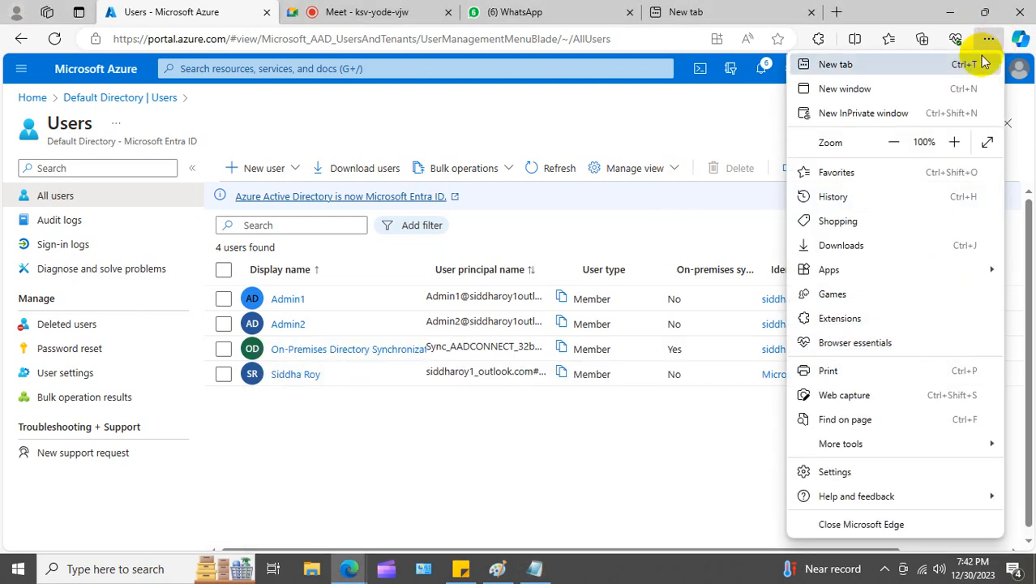
{"action": "left_click", "coordinate": [924, 109]}
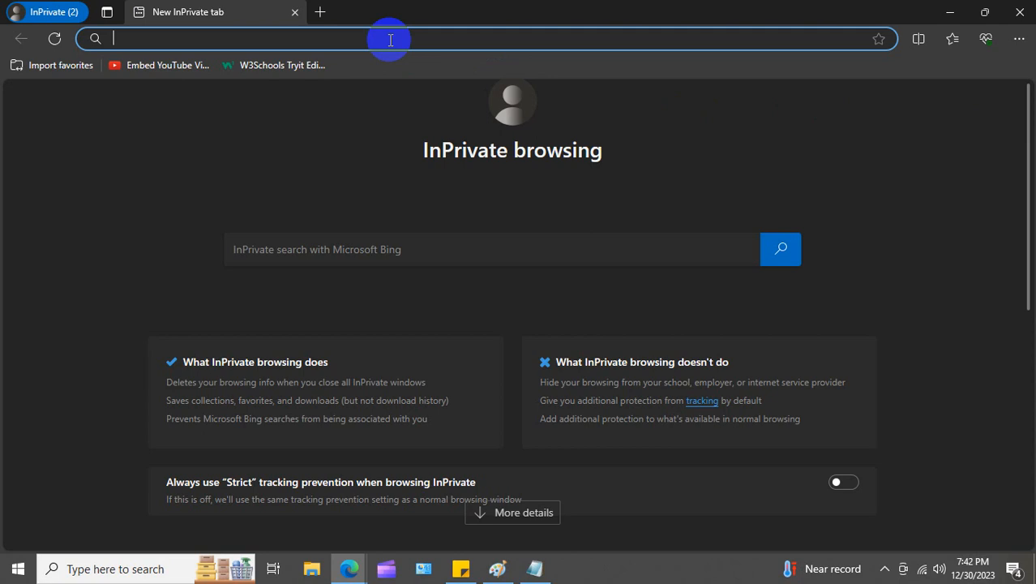
{"action": "type", "text": "portal.a"}
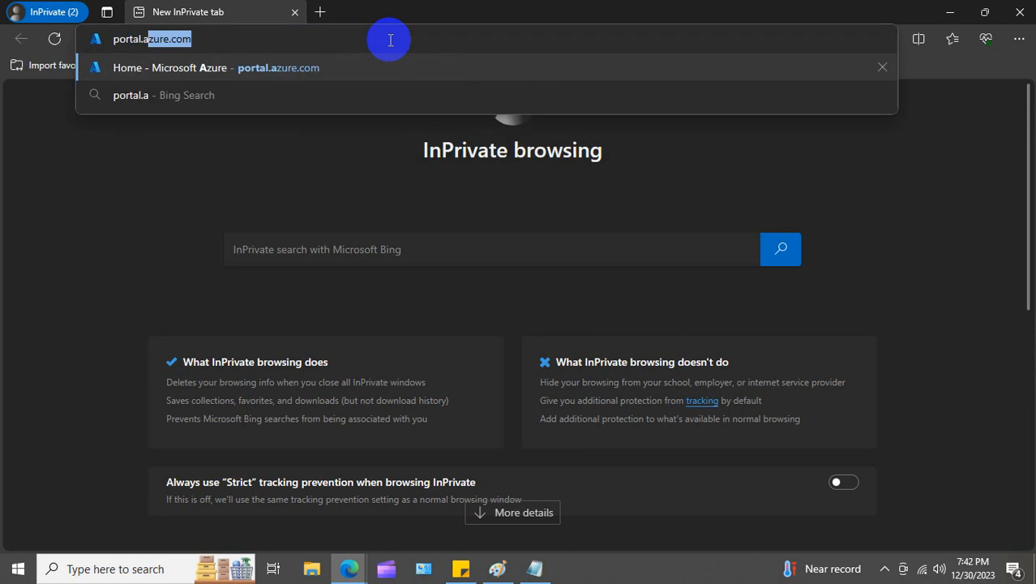
{"action": "type", "text": "zure.c"}
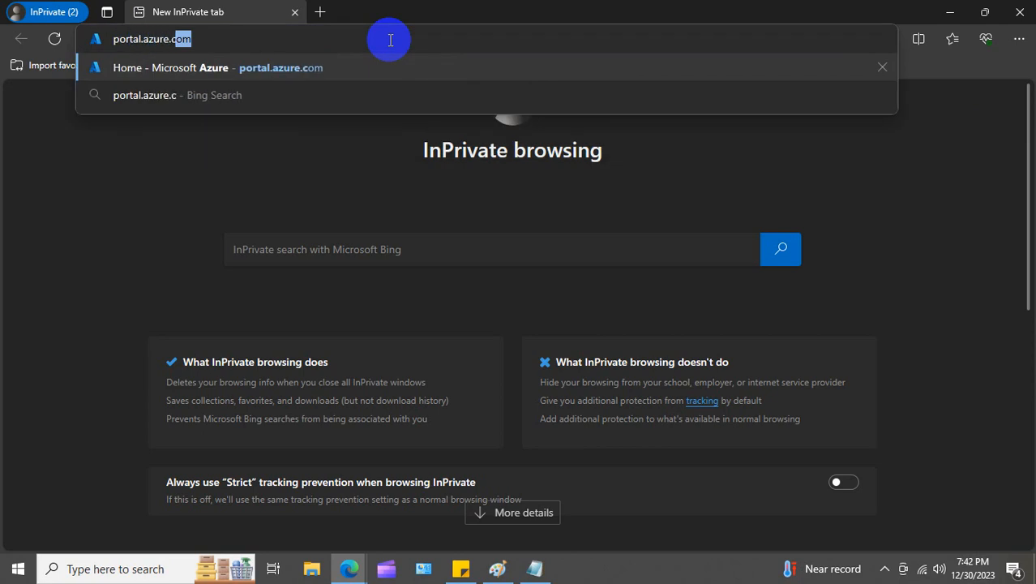
{"action": "type", "text": "om"}
{"action": "key", "text": "Return"}
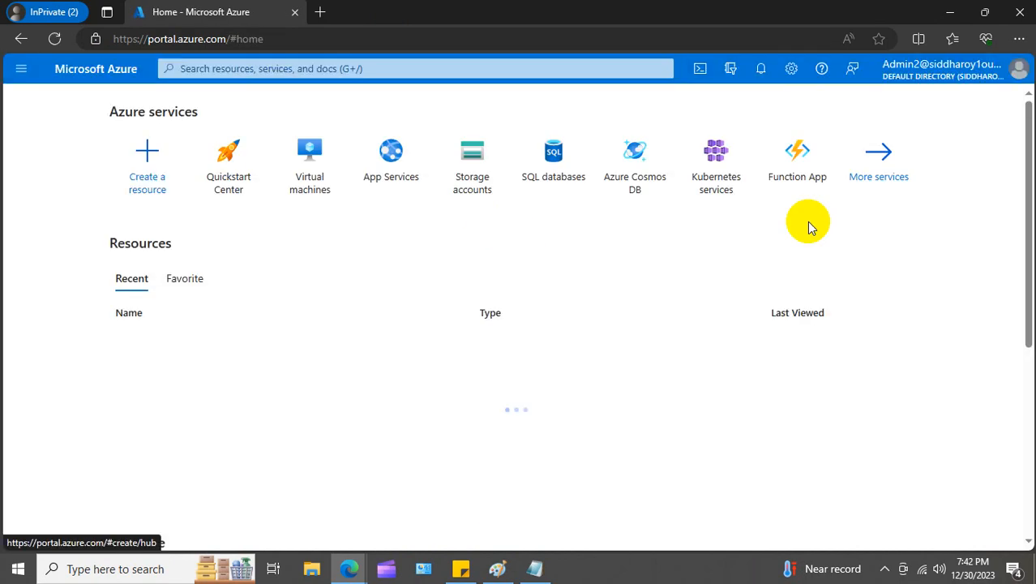
- Choose to sign in with a different account instead of Admin2 and use another account
{"action": "left_click", "coordinate": [965, 71]}
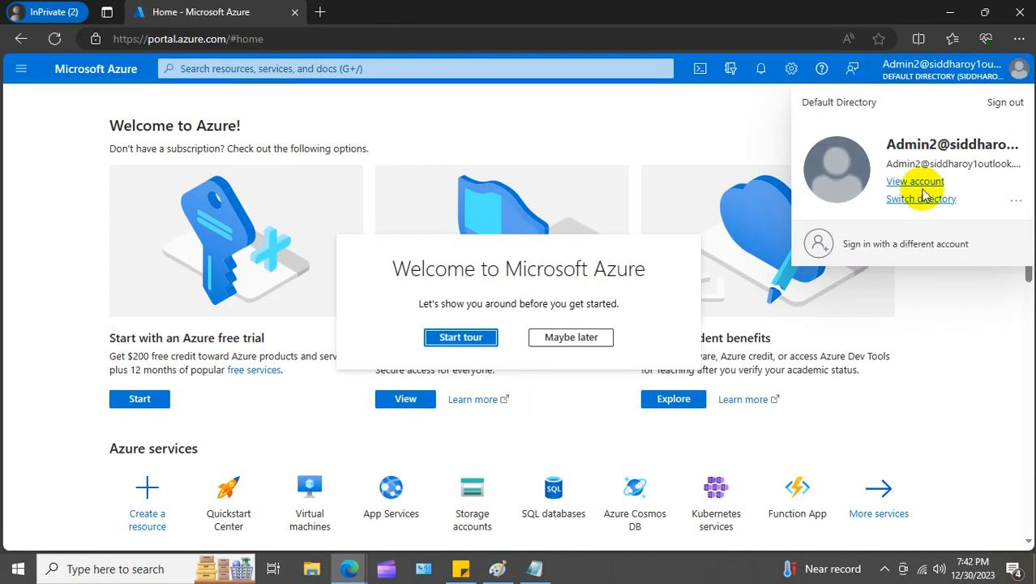
{"action": "left_click", "coordinate": [895, 242]}
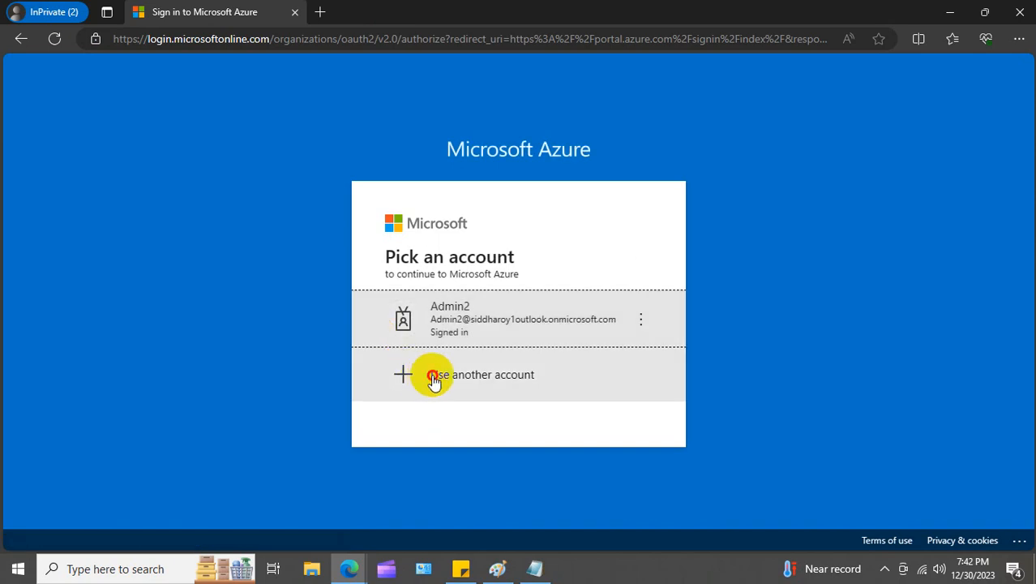
{"action": "left_click", "coordinate": [429, 376]}
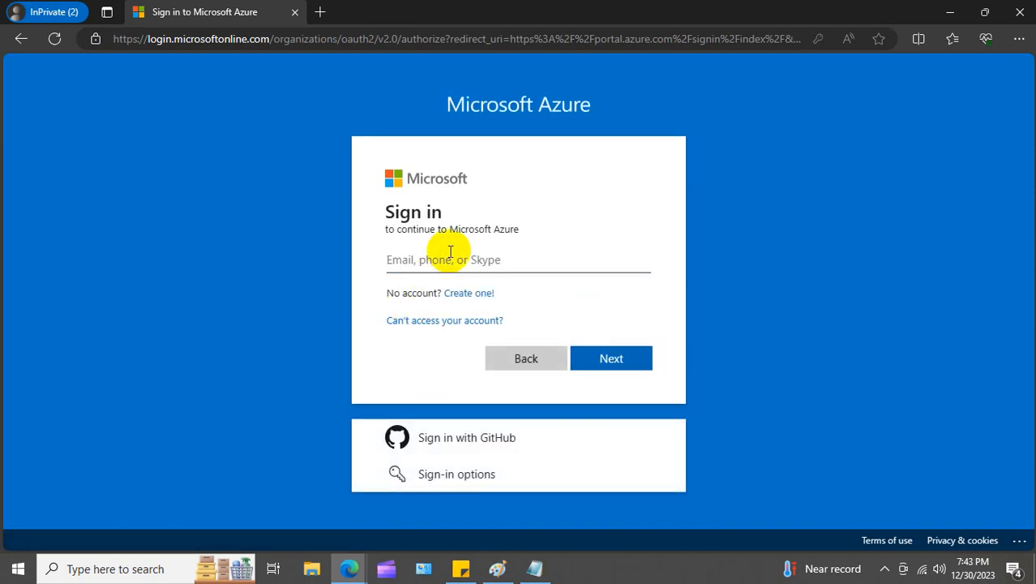
- Continue with Admin1's copied sign-in address and open the forgotten-password recovery page
{"action": "left_click", "coordinate": [450, 258]}
{"action": "key", "text": "ctrl+v"}
{"action": "left_click", "coordinate": [638, 211]}
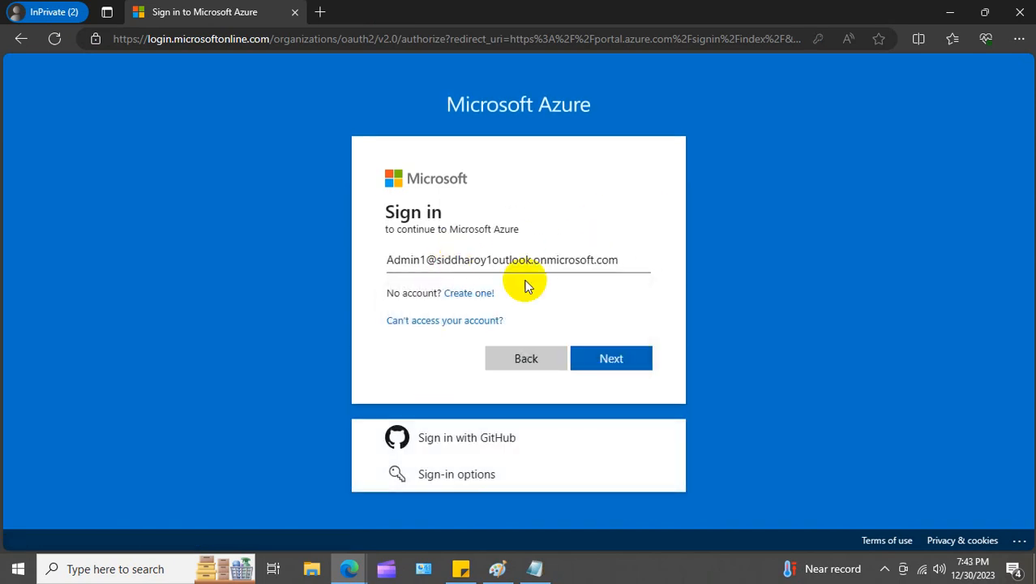
{"action": "left_click", "coordinate": [603, 355]}
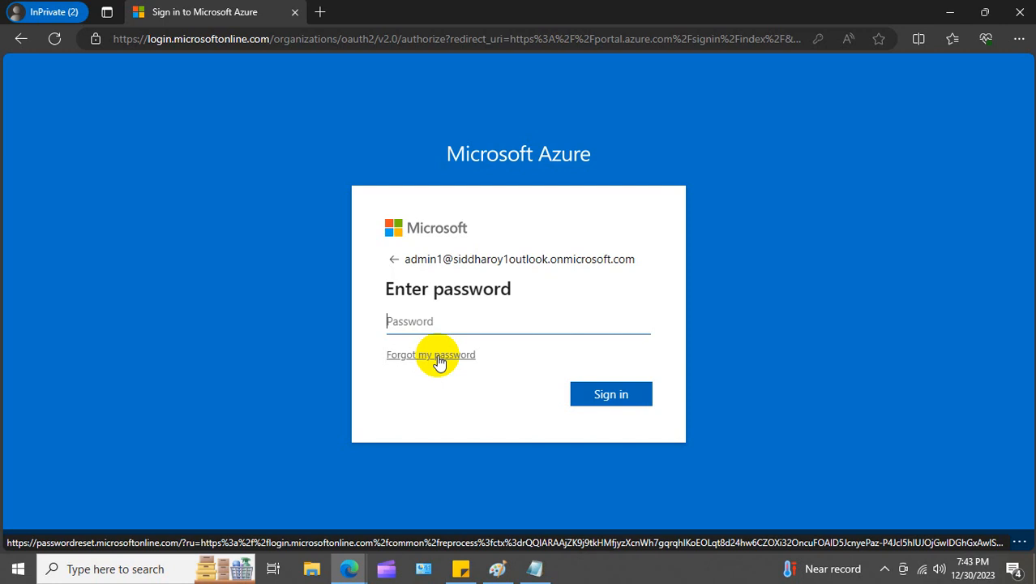
{"action": "left_click", "coordinate": [463, 357]}
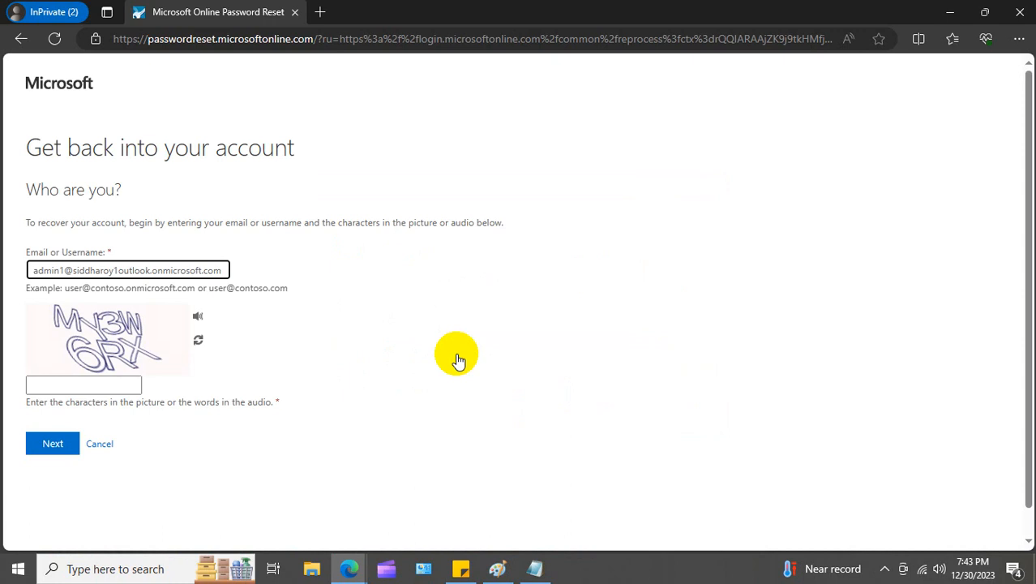
- Enter the characters shown in the picture and submit the account recovery request for Admin1
{"action": "left_click", "coordinate": [52, 388]}
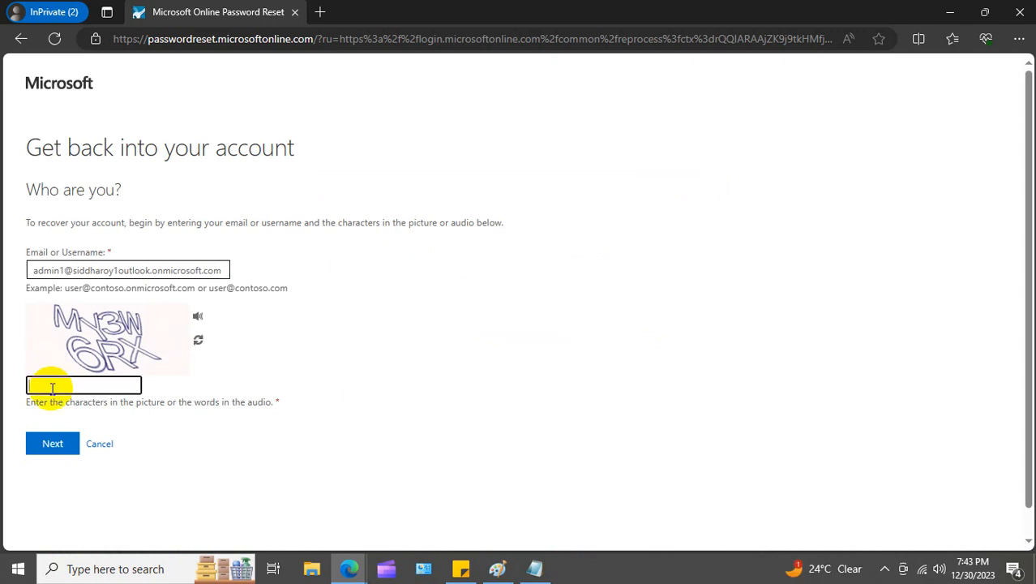
{"action": "type", "text": "MY3W6RX"}
{"action": "left_click", "coordinate": [58, 447]}
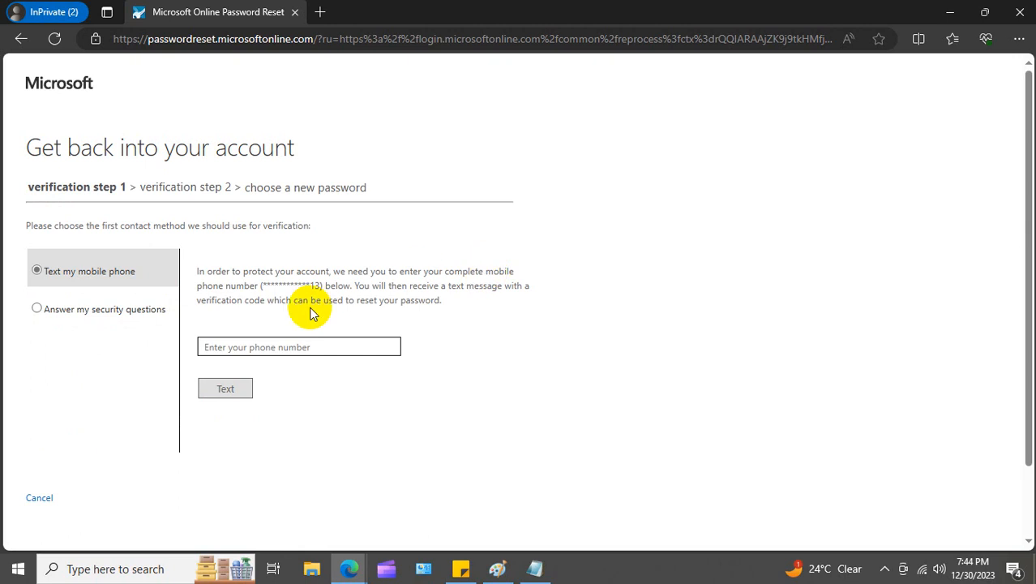
- Try twice to request a verification text message using an incomplete mobile phone number
{"action": "left_click", "coordinate": [265, 346]}
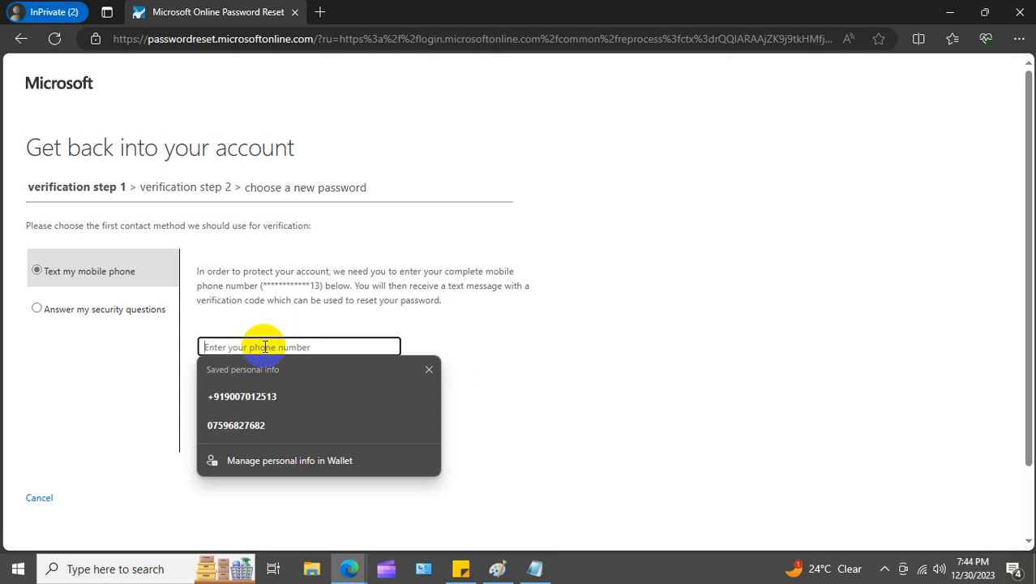
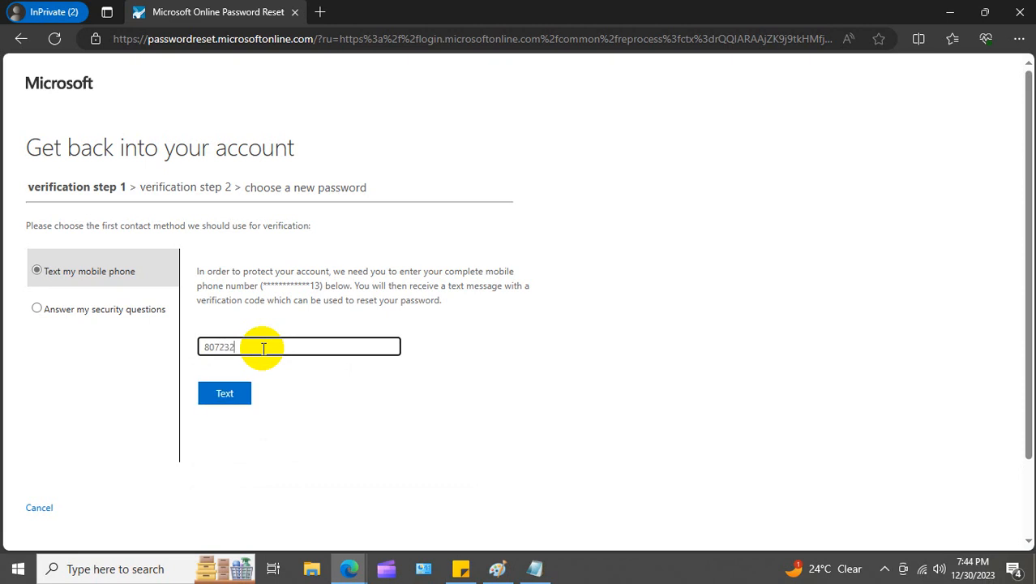
{"action": "left_click", "coordinate": [237, 389]}
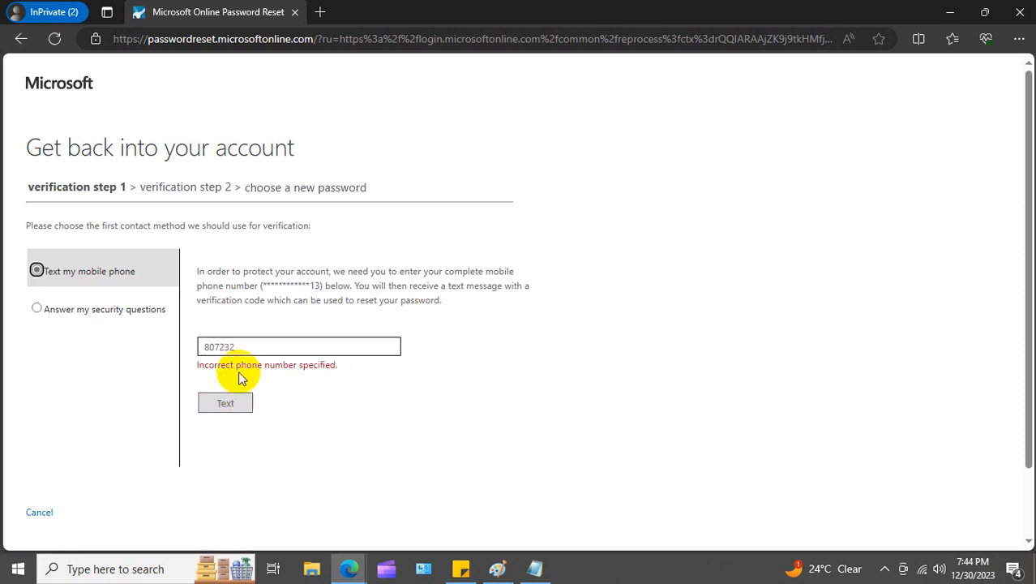
{"action": "left_click_drag", "start_coordinate": [253, 346], "coordinate": [95, 347]}
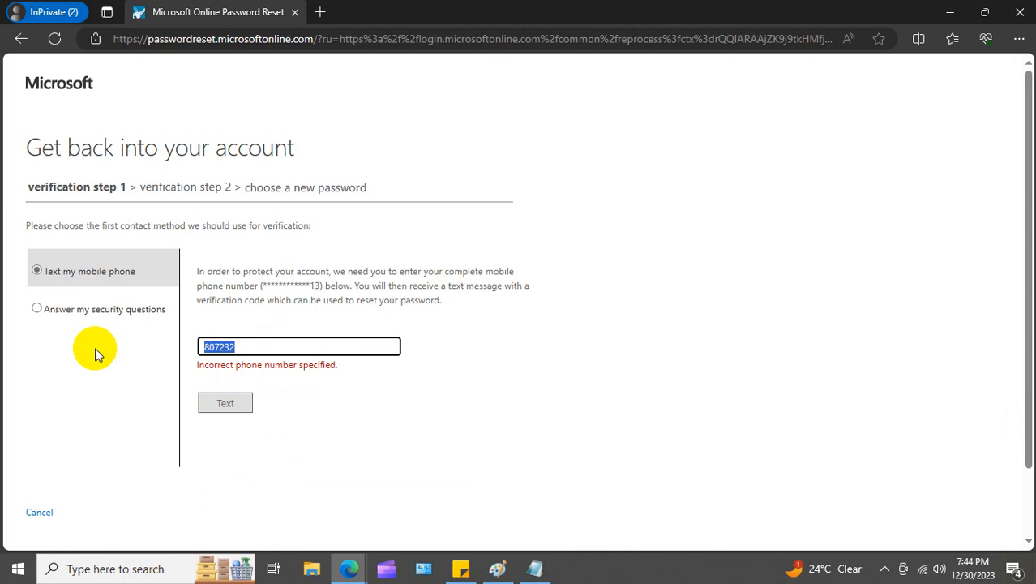
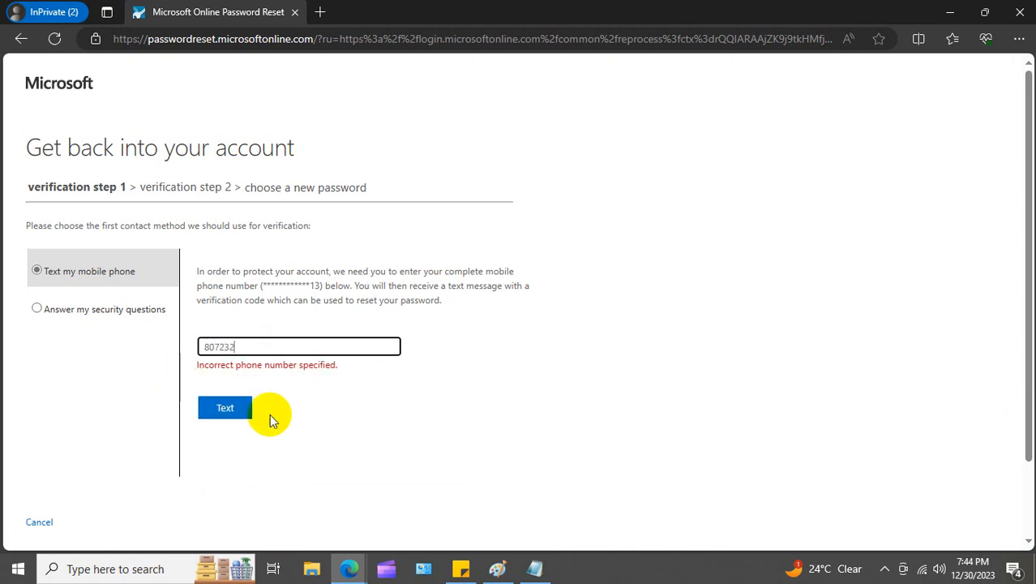
{"action": "left_click", "coordinate": [243, 411]}
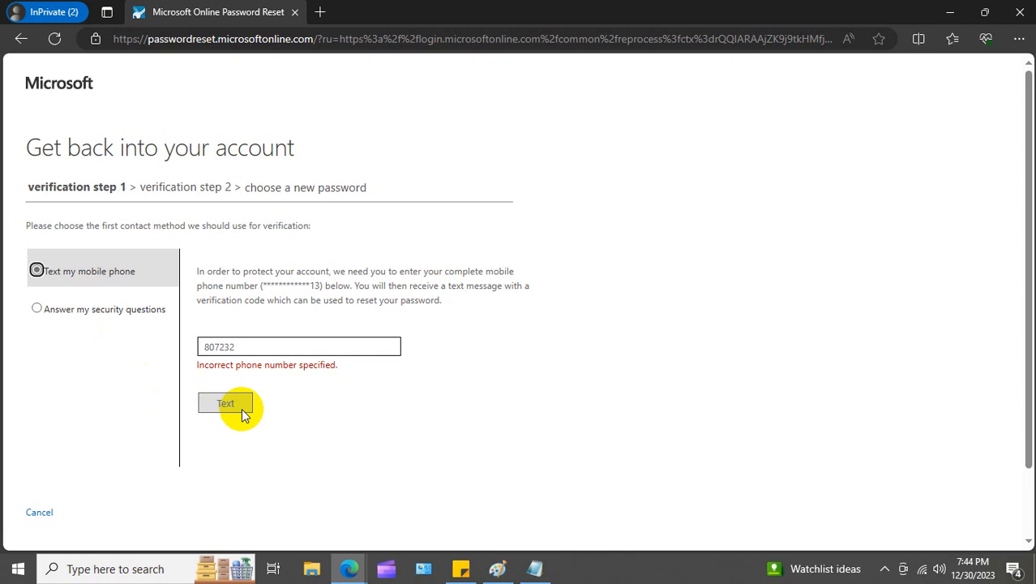
- Replace the entry with the saved mobile phone number, remove its leading plus sign and request the verification text
{"action": "left_click_drag", "start_coordinate": [247, 347], "coordinate": [124, 337]}
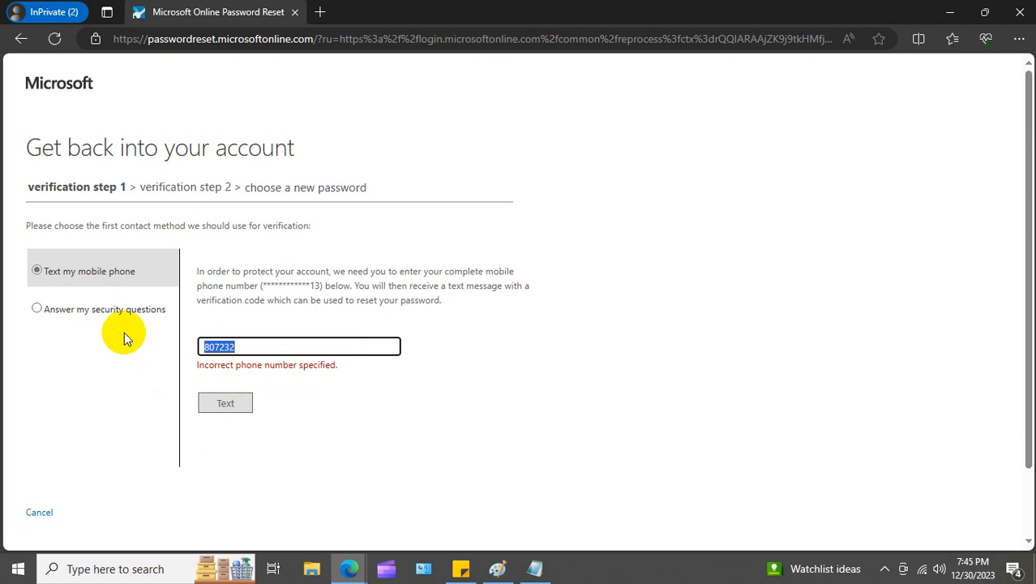
{"action": "type", "text": "9"}
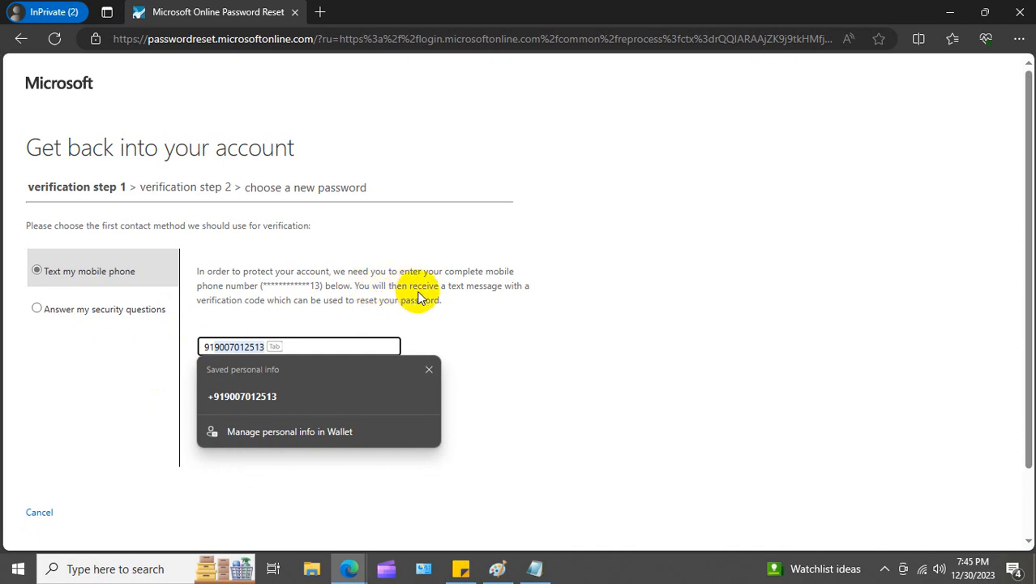
{"action": "left_click", "coordinate": [243, 408]}
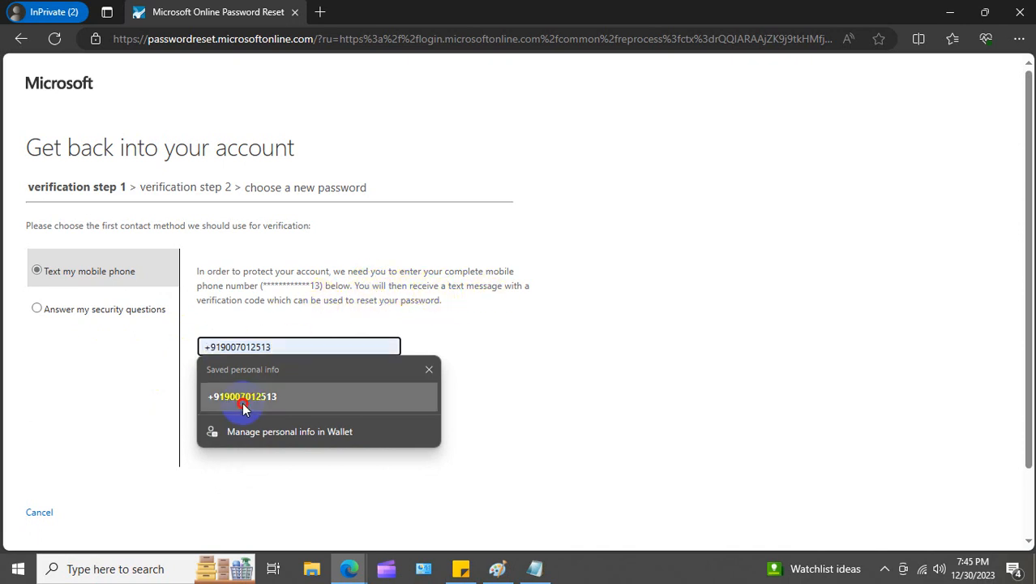
{"action": "left_click", "coordinate": [230, 341]}
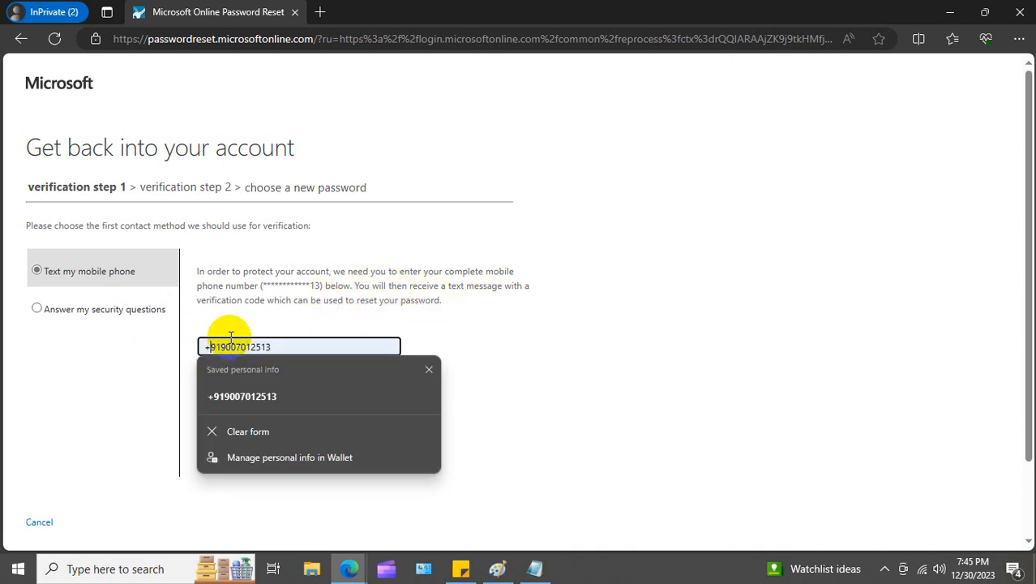
{"action": "key", "text": "BackSpace"}
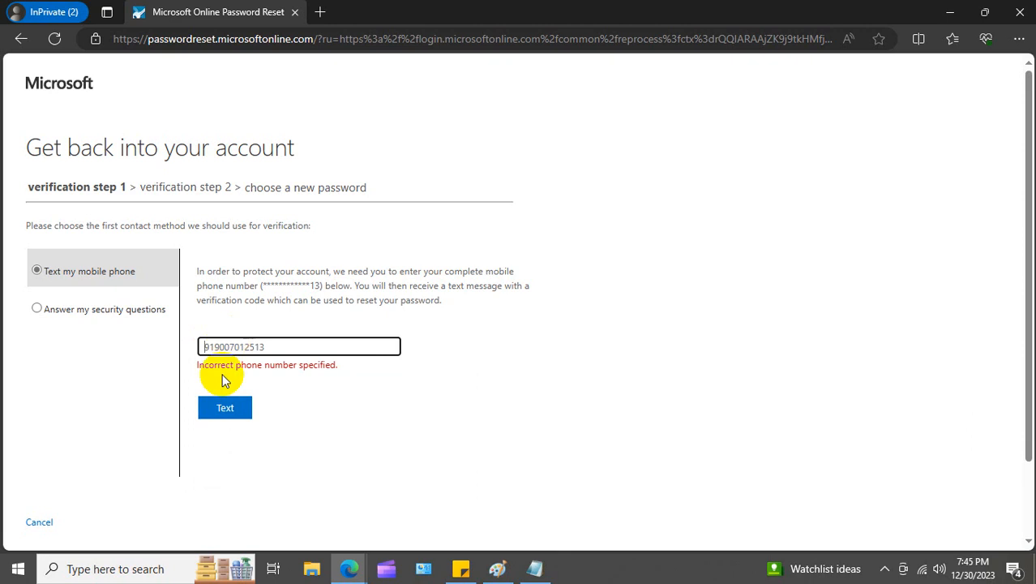
{"action": "left_click", "coordinate": [227, 406]}
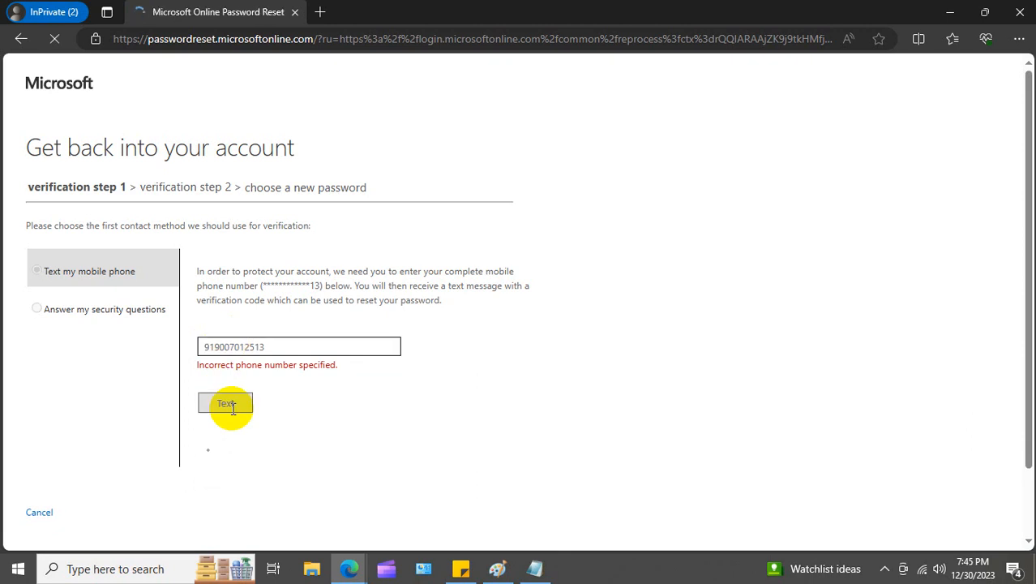
- Enter the verification code received by text message and proceed to the second verification step
{"action": "left_click", "coordinate": [285, 320]}
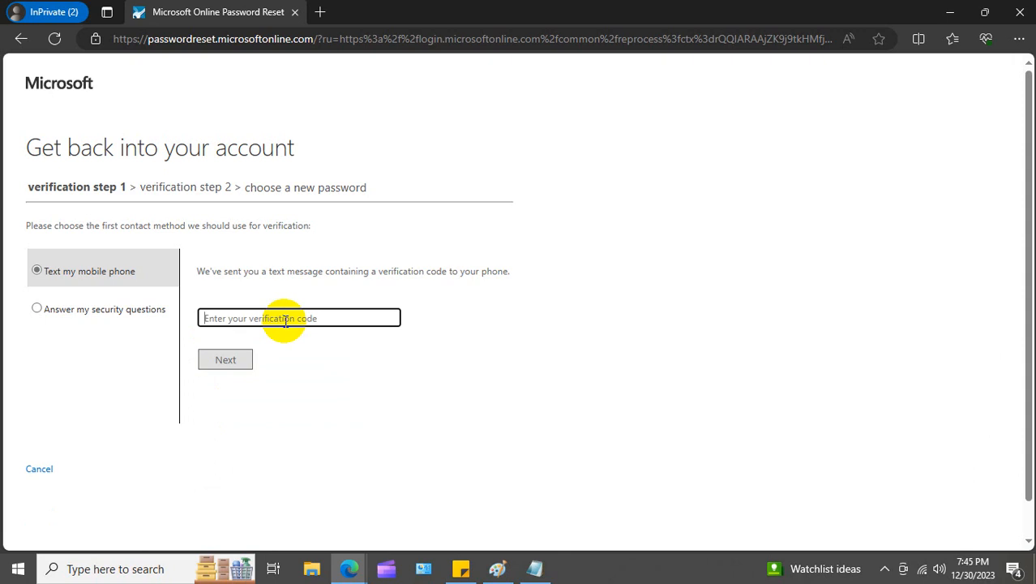
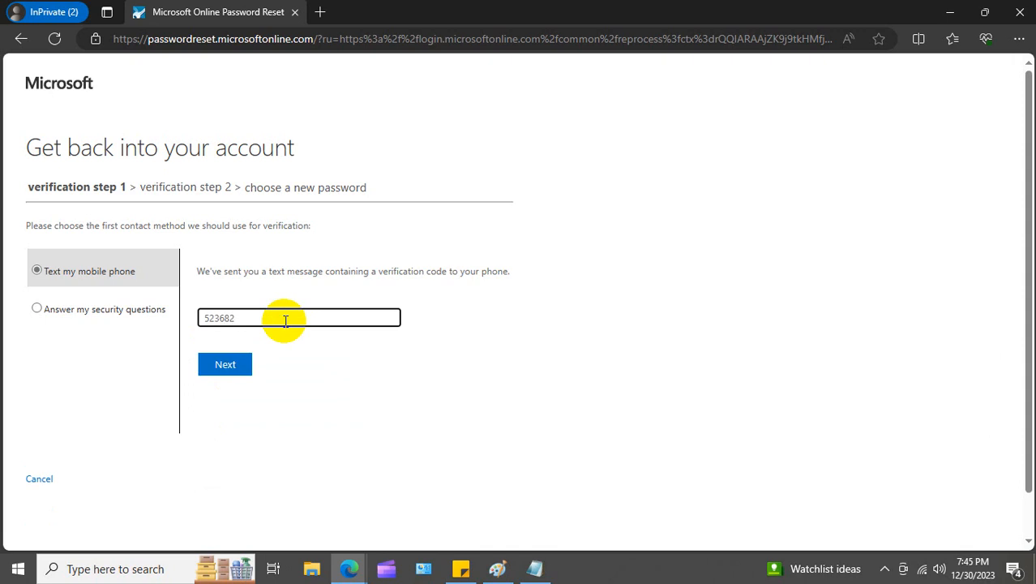
{"action": "left_click", "coordinate": [237, 365]}
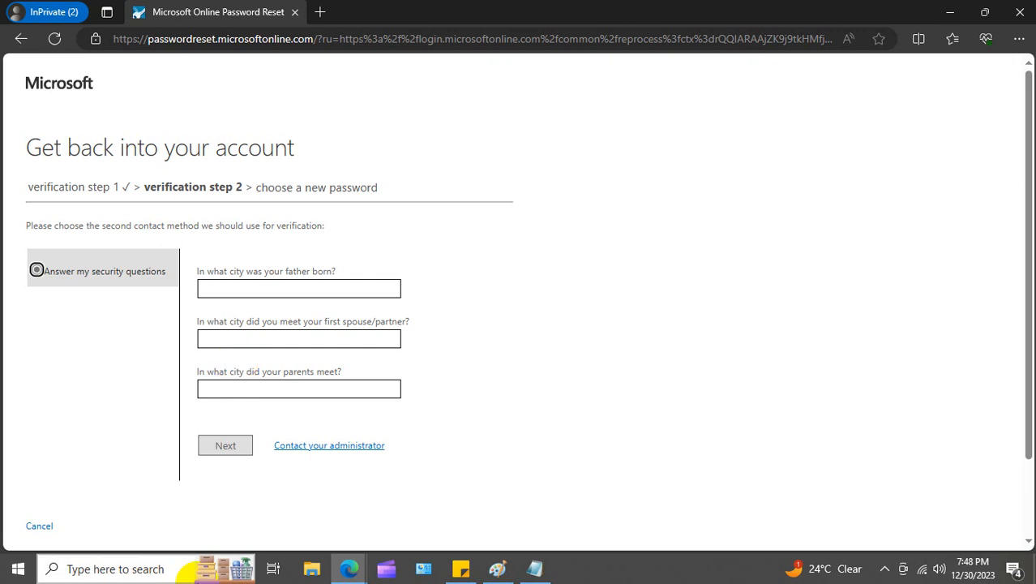
- Switch to the regular browser window, return to the Azure home page and open Microsoft Entra ID's Password reset settings
{"action": "left_click", "coordinate": [349, 568]}
{"action": "left_click", "coordinate": [148, 488]}
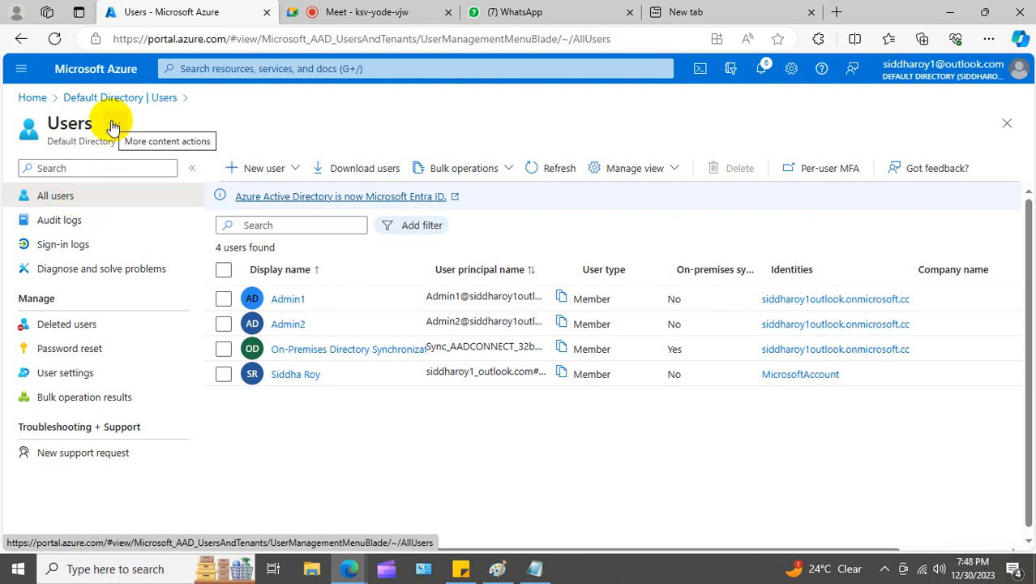
{"action": "left_click", "coordinate": [33, 97]}
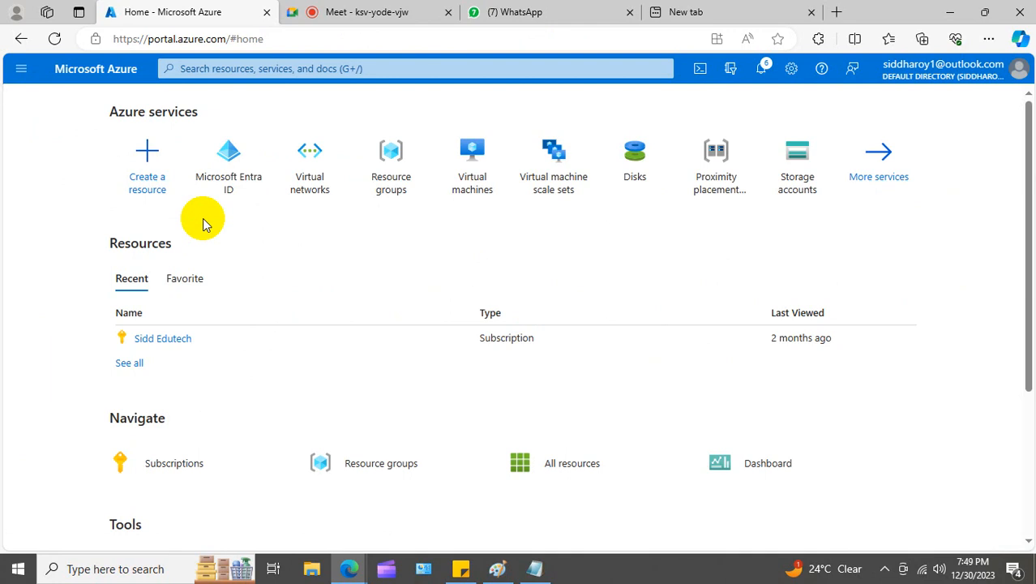
{"action": "left_click", "coordinate": [225, 152]}
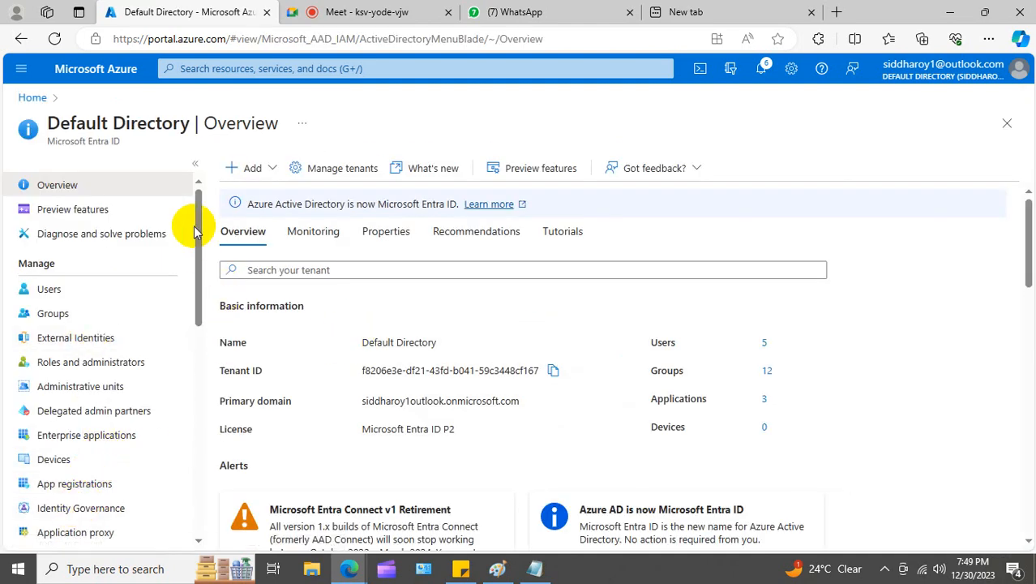
{"action": "left_click_drag", "start_coordinate": [199, 227], "coordinate": [195, 352]}
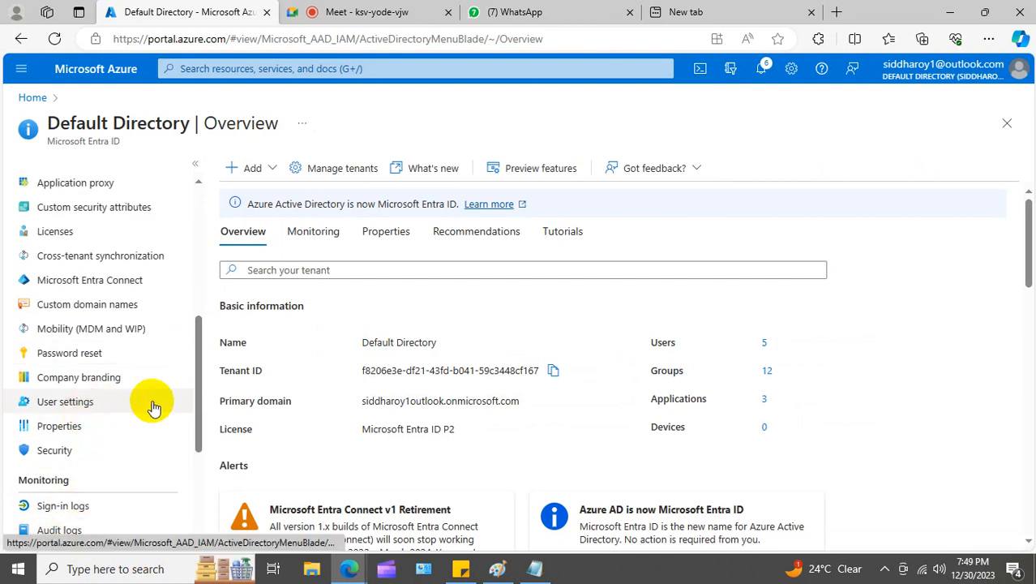
{"action": "scroll", "coordinate": [194, 398], "scroll_direction": "down", "scroll_amount": 1}
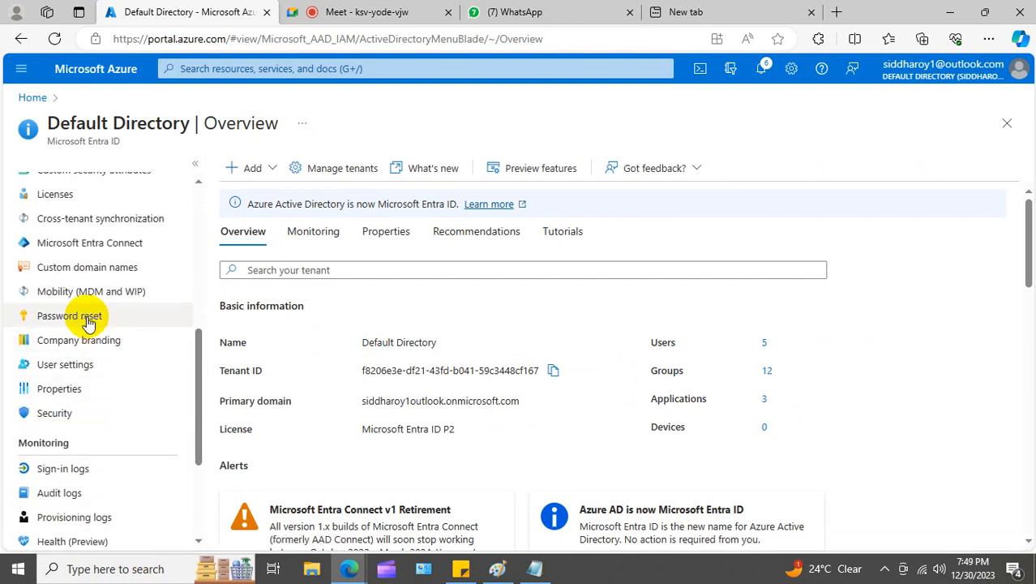
{"action": "left_click", "coordinate": [70, 317]}
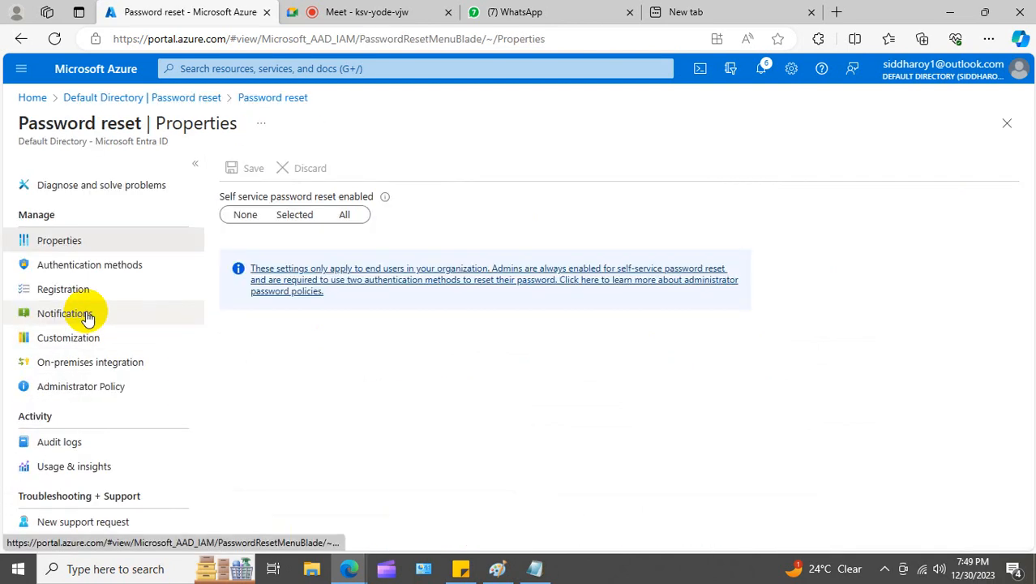
- Check the group picker for self-service password reset, close it without choosing a group, set the enabled scope to None and save
{"action": "left_click", "coordinate": [296, 216]}
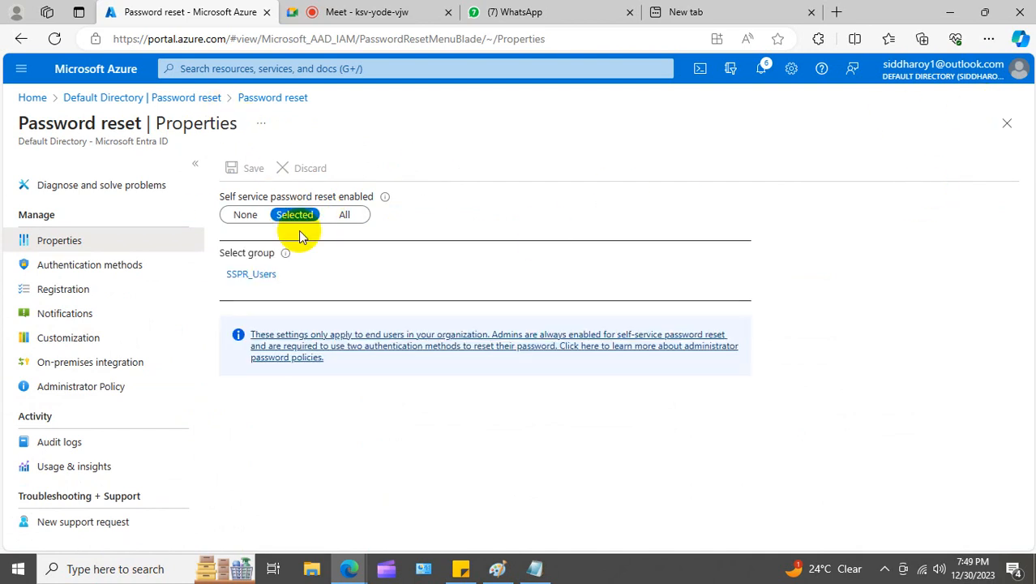
{"action": "left_click", "coordinate": [253, 276]}
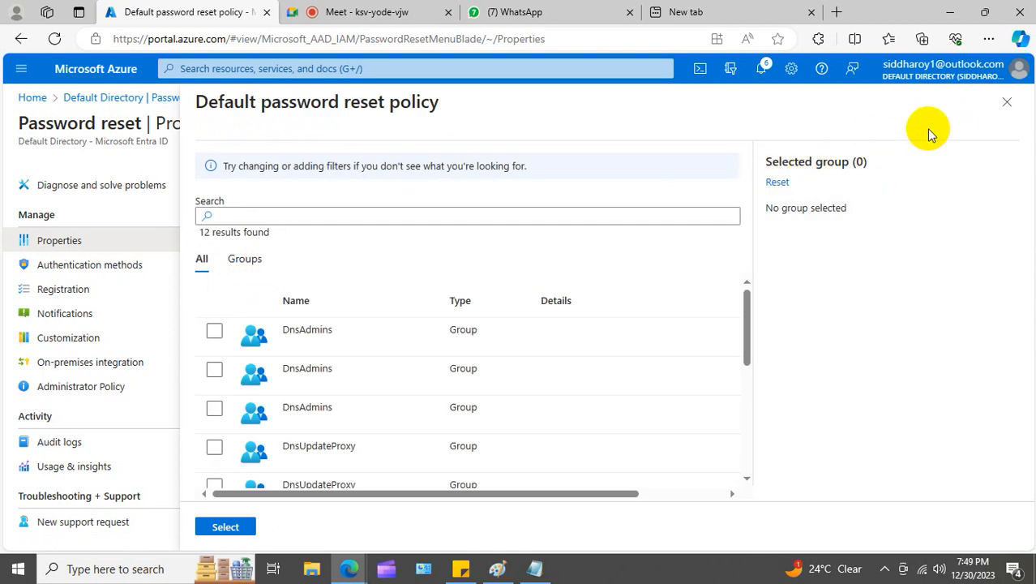
{"action": "left_click", "coordinate": [1007, 103]}
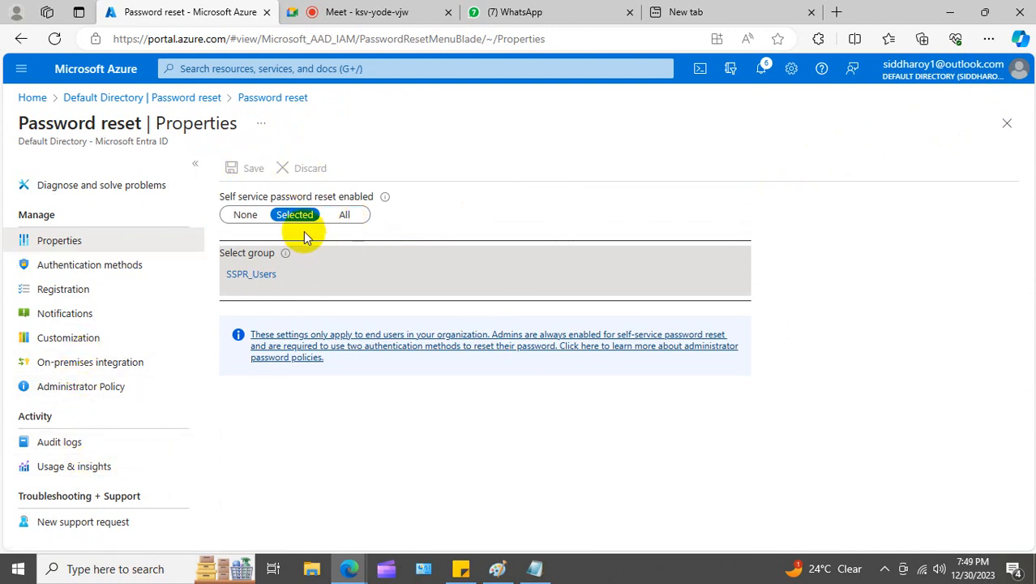
{"action": "left_click", "coordinate": [244, 215]}
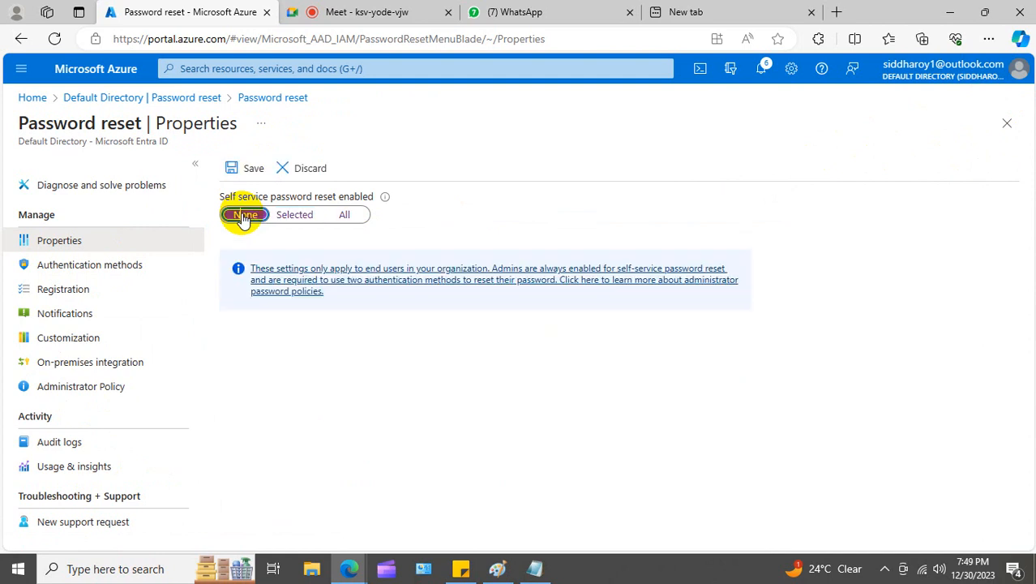
{"action": "left_click", "coordinate": [253, 168]}
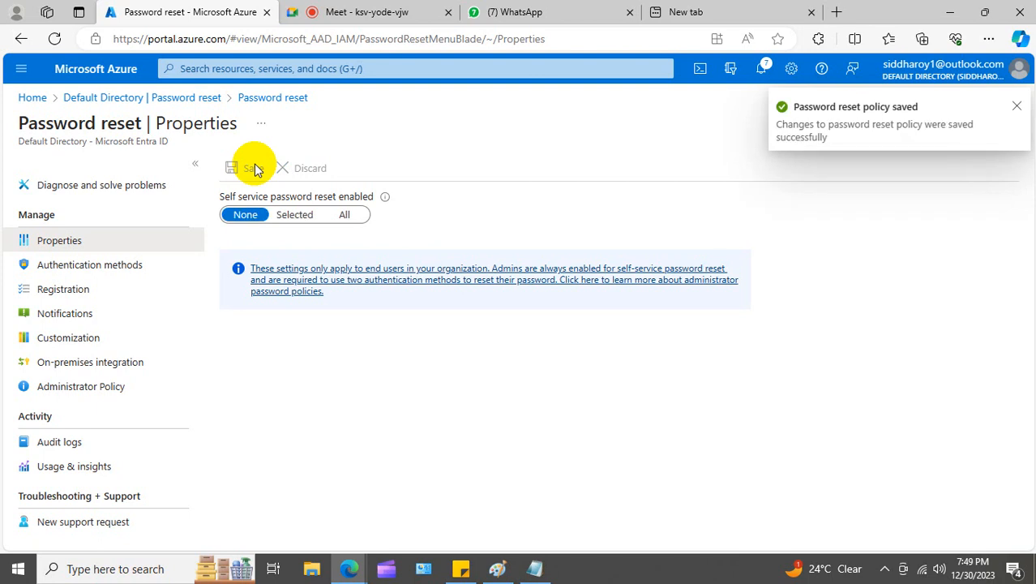
- Return to the Azure home page, open Microsoft Entra ID's Security settings and go to Conditional Access
{"action": "left_click", "coordinate": [34, 98]}
{"action": "left_click", "coordinate": [225, 150]}
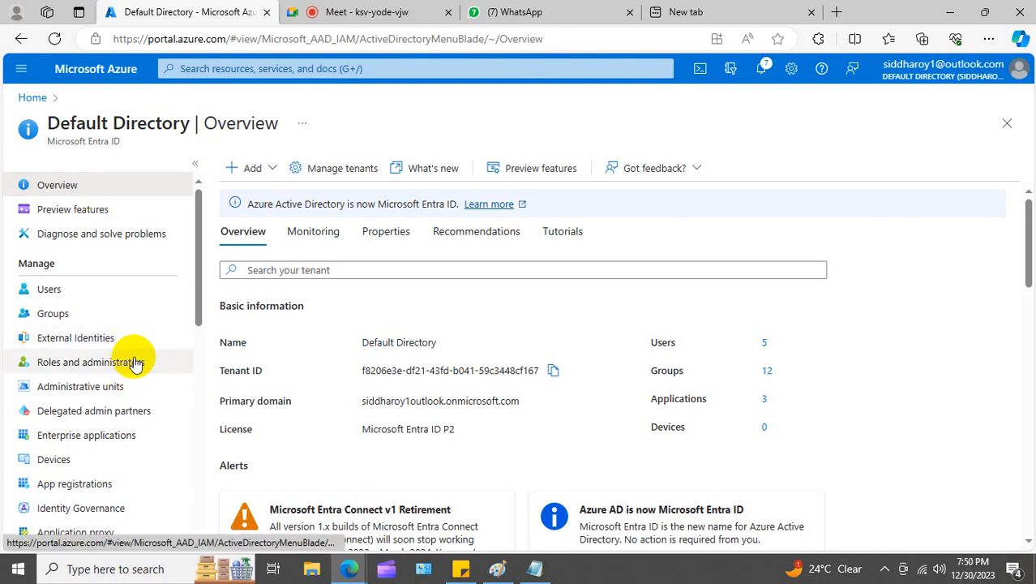
{"action": "left_click_drag", "start_coordinate": [203, 273], "coordinate": [205, 351]}
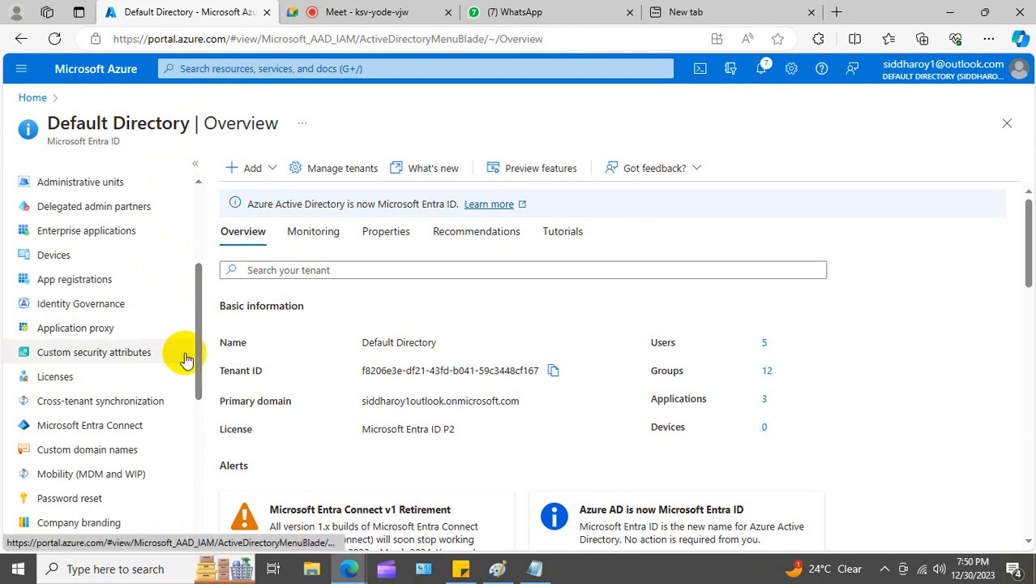
{"action": "left_click_drag", "start_coordinate": [195, 344], "coordinate": [195, 405]}
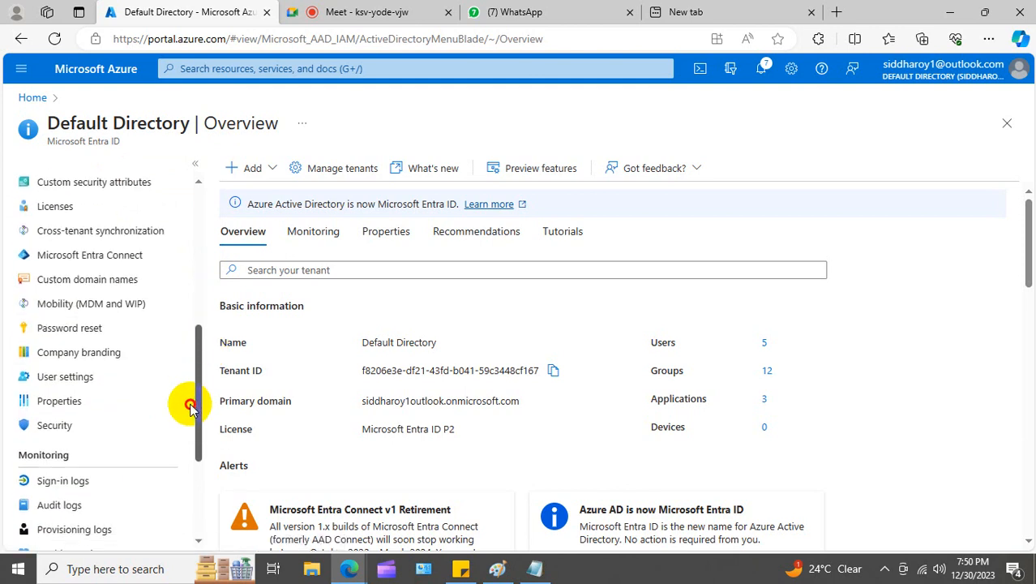
{"action": "left_click", "coordinate": [57, 405]}
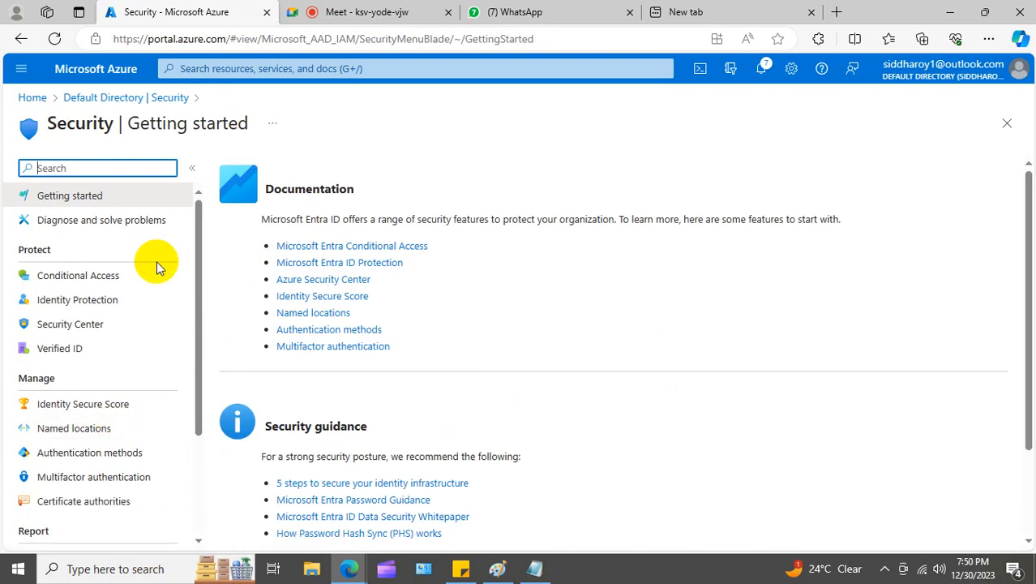
{"action": "left_click", "coordinate": [99, 275]}
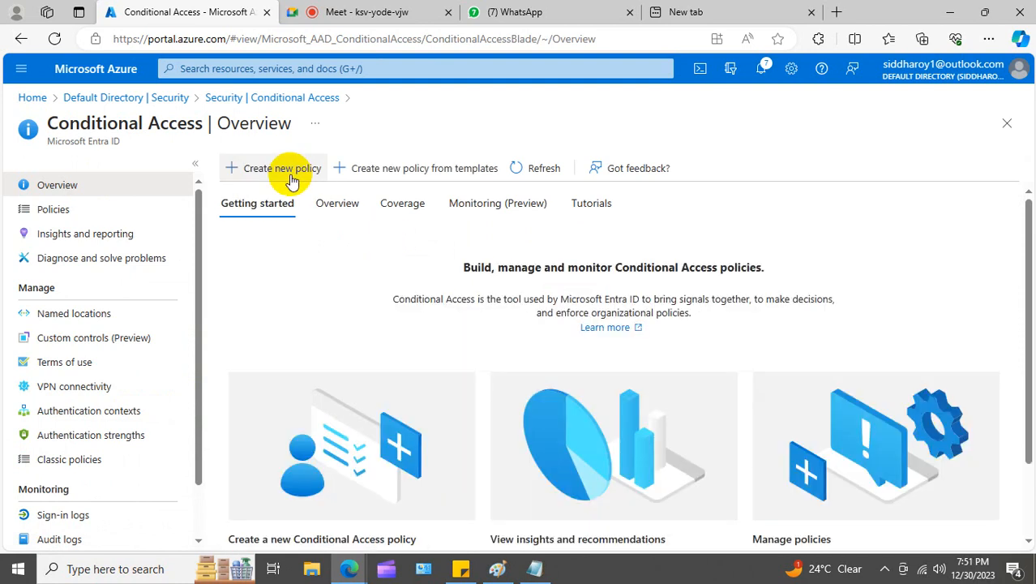
- Start a new Conditional Access policy and name it 2factorpolicy
{"action": "left_click", "coordinate": [286, 174]}
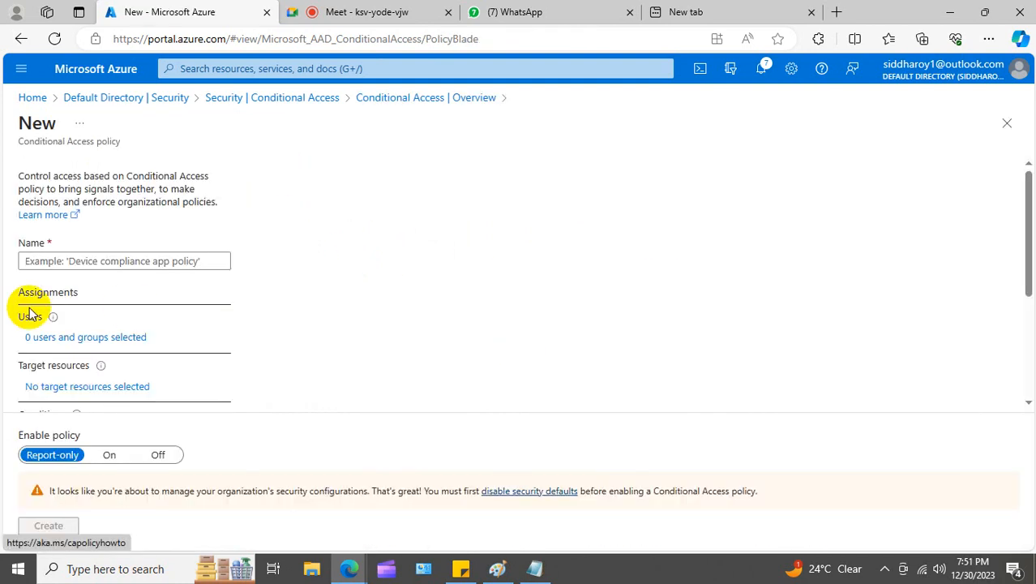
{"action": "left_click", "coordinate": [85, 261]}
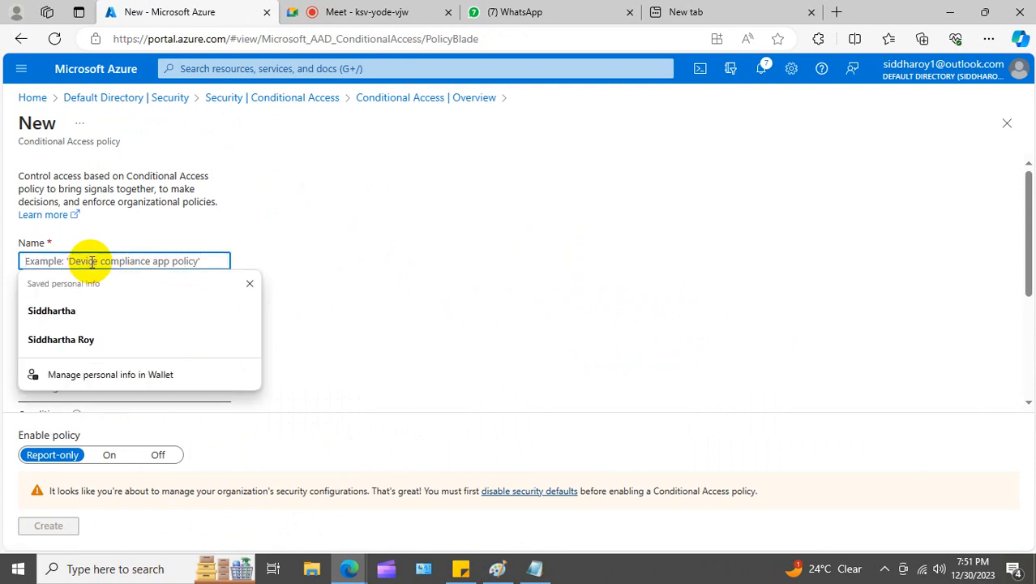
{"action": "type", "text": "2factorpolicy"}
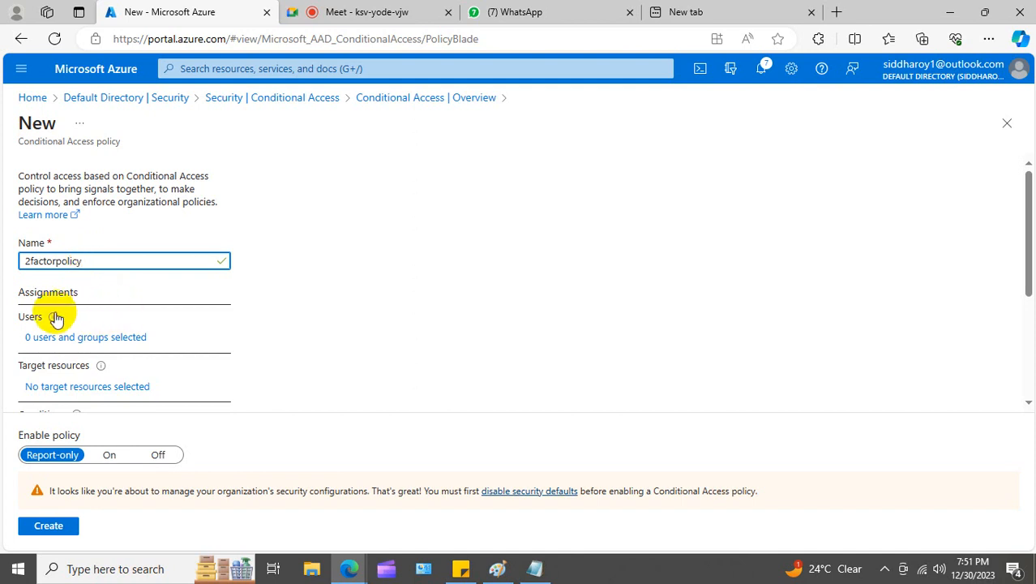
- Assign the policy to selected users and groups, searching for "sspr" and including the SSPR_Users group
{"action": "mouse_move", "coordinate": [54, 318]}
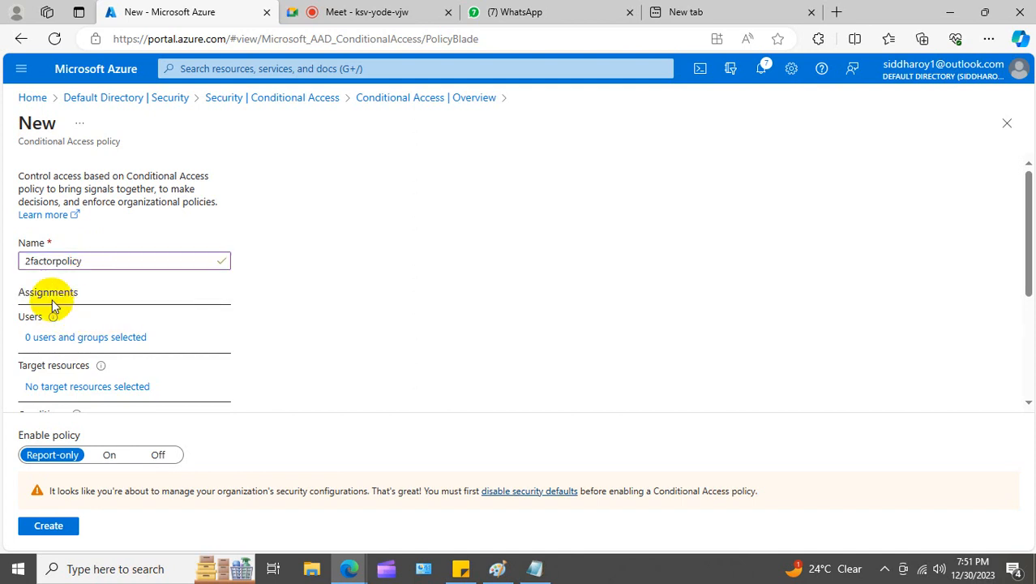
{"action": "left_click", "coordinate": [32, 338]}
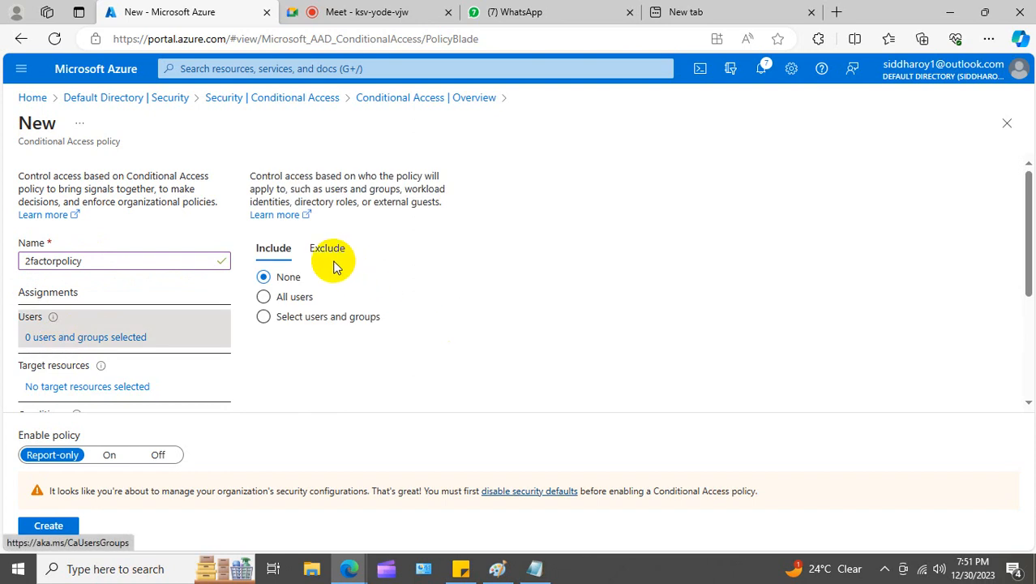
{"action": "left_click", "coordinate": [314, 320]}
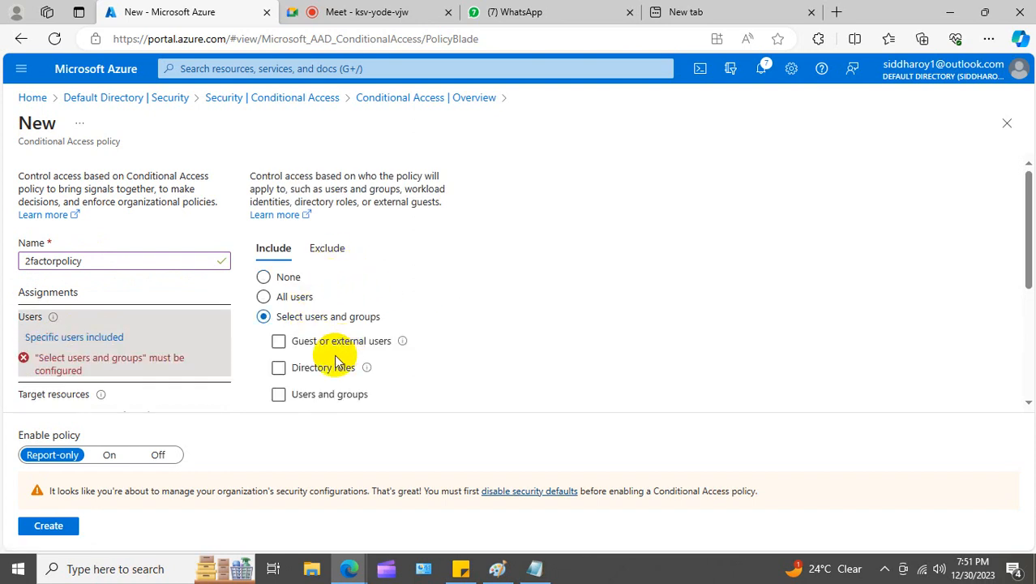
{"action": "left_click_drag", "start_coordinate": [1028, 247], "coordinate": [1014, 303]}
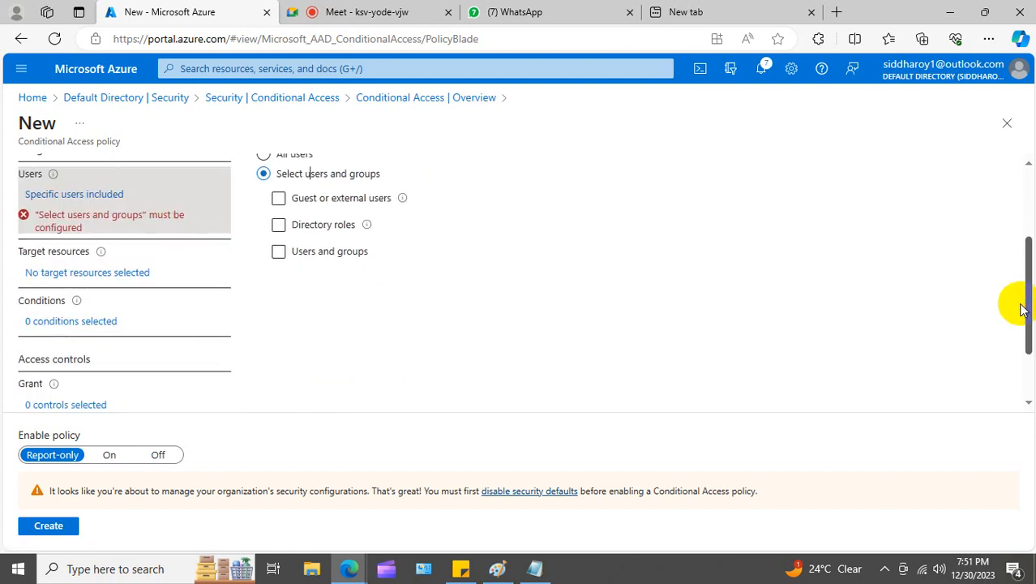
{"action": "left_click", "coordinate": [337, 250]}
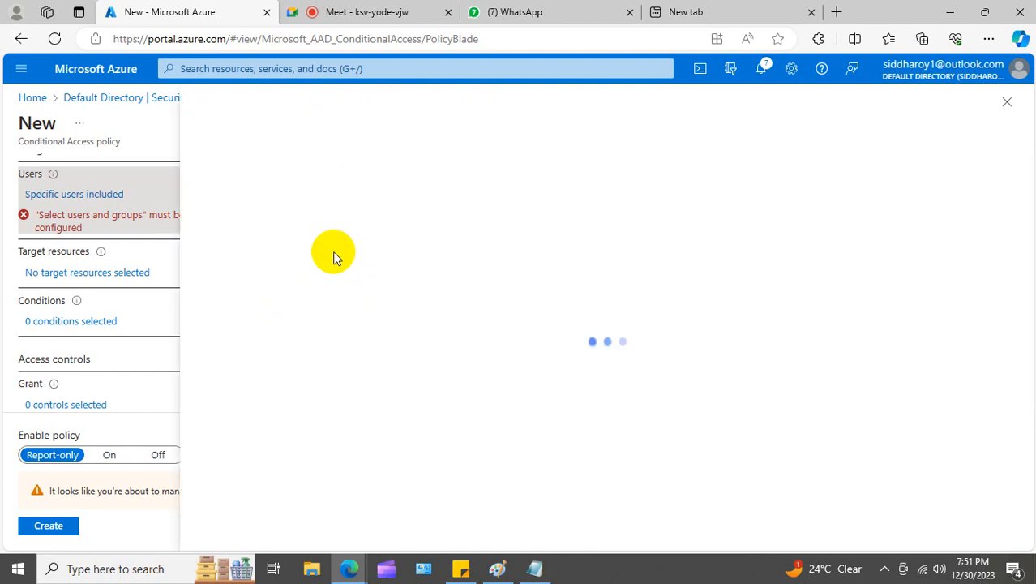
{"action": "left_click", "coordinate": [306, 213]}
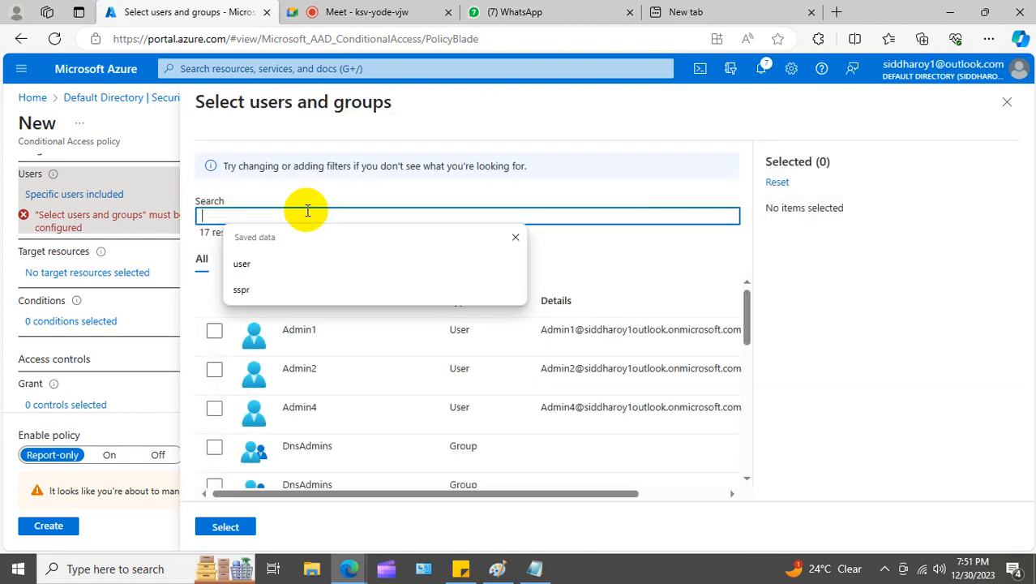
{"action": "type", "text": "sspr"}
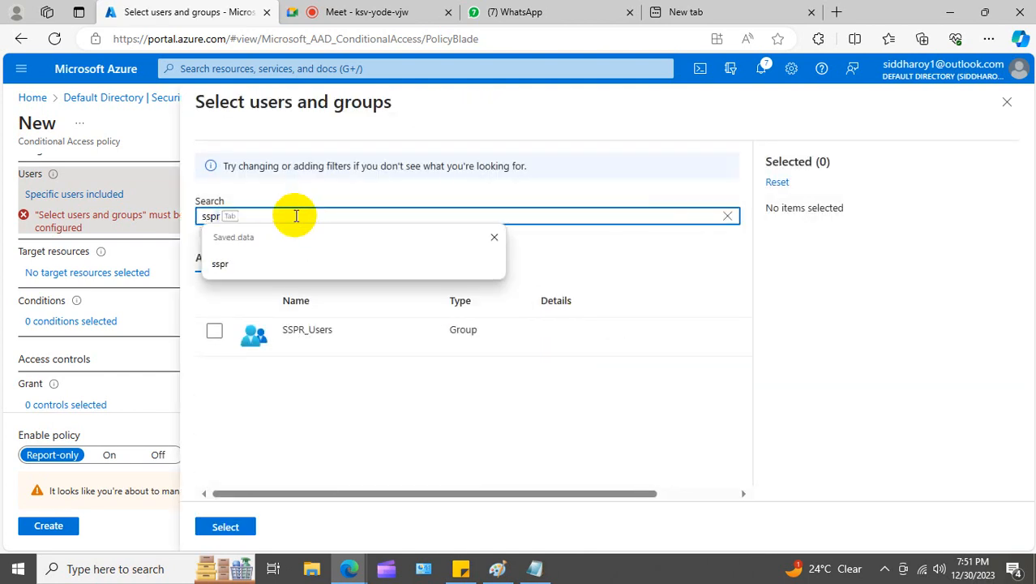
{"action": "left_click", "coordinate": [219, 261]}
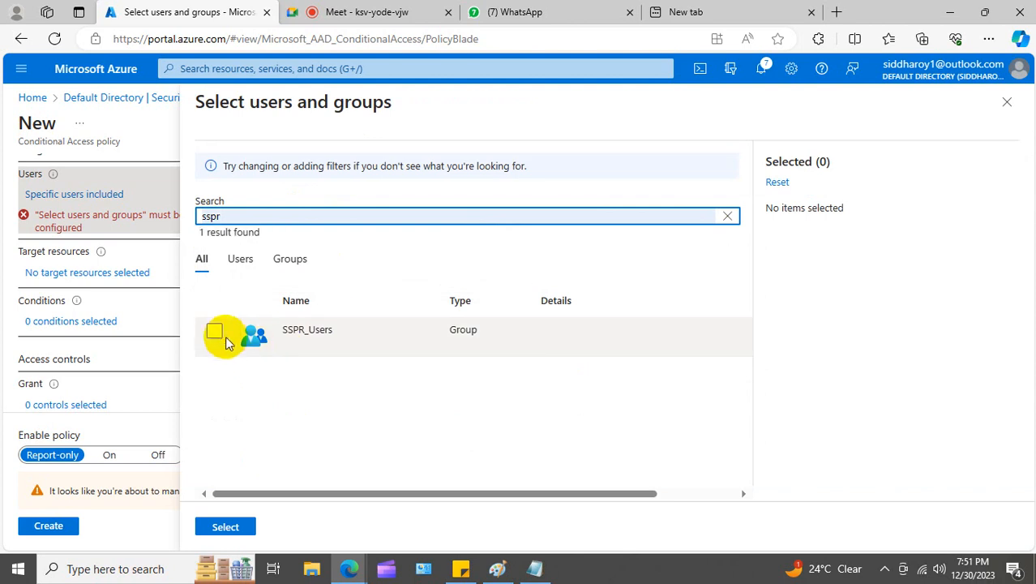
{"action": "left_click", "coordinate": [216, 332]}
{"action": "left_click", "coordinate": [227, 527]}
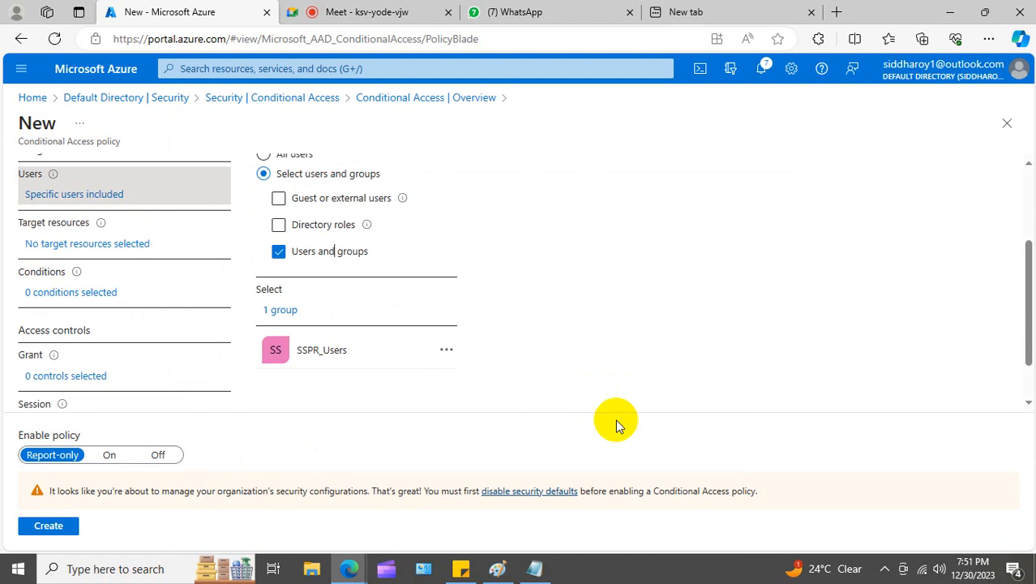
- Set the policy's target resources to include only selected cloud apps and open the app selection list
{"action": "left_click_drag", "start_coordinate": [1028, 347], "coordinate": [1026, 318]}
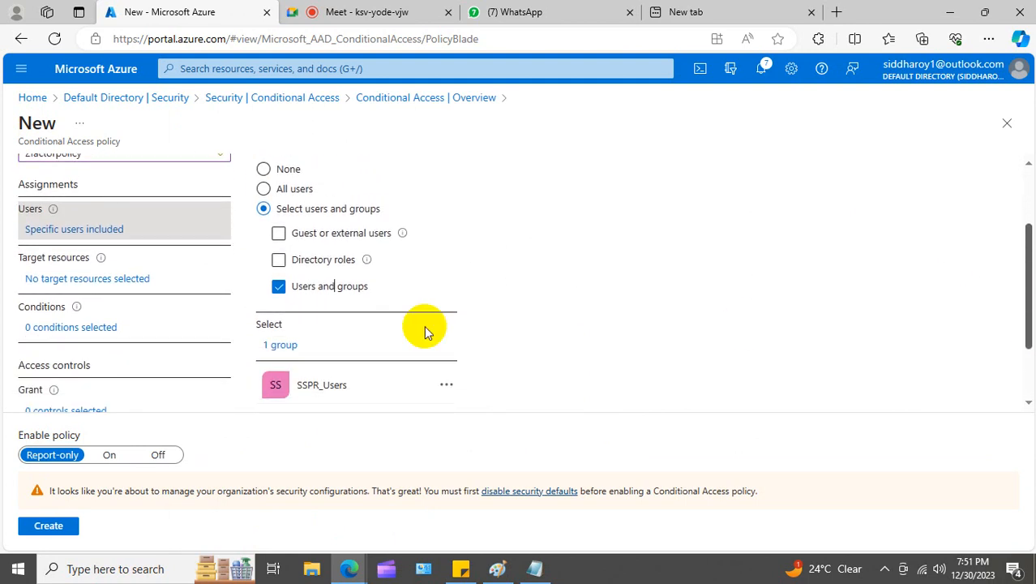
{"action": "left_click", "coordinate": [97, 280]}
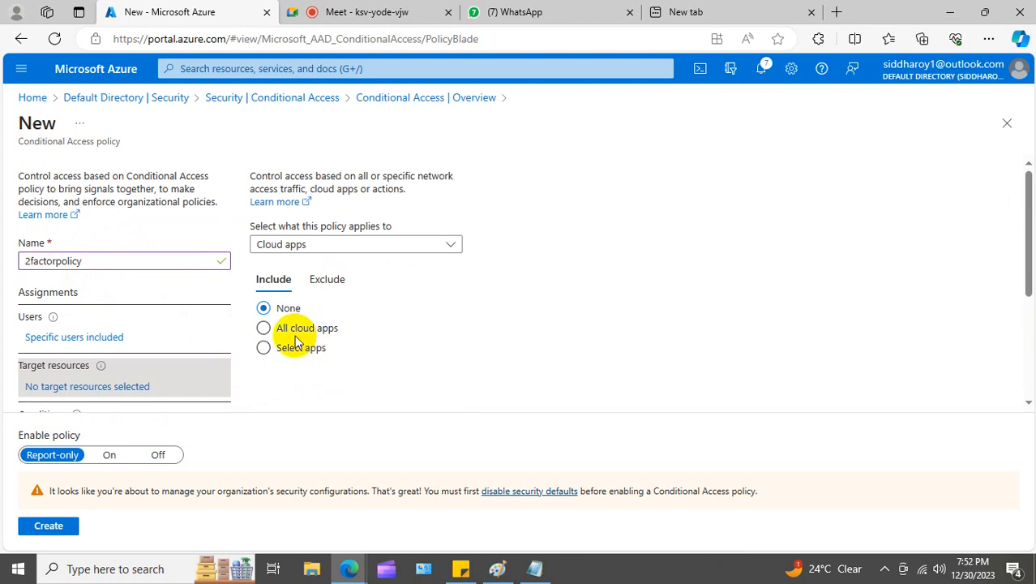
{"action": "left_click", "coordinate": [264, 347]}
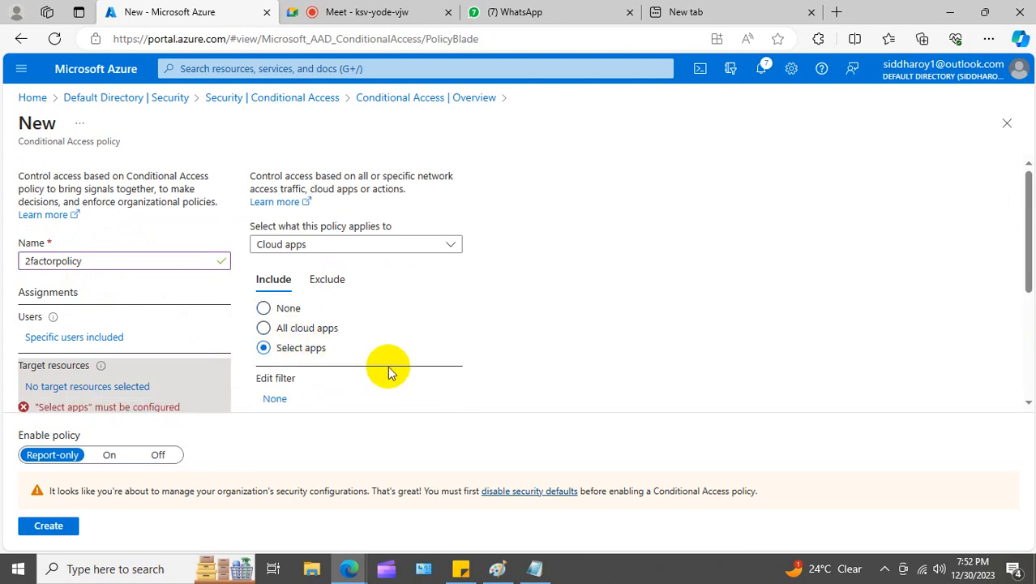
{"action": "left_click_drag", "start_coordinate": [1030, 223], "coordinate": [1021, 277]}
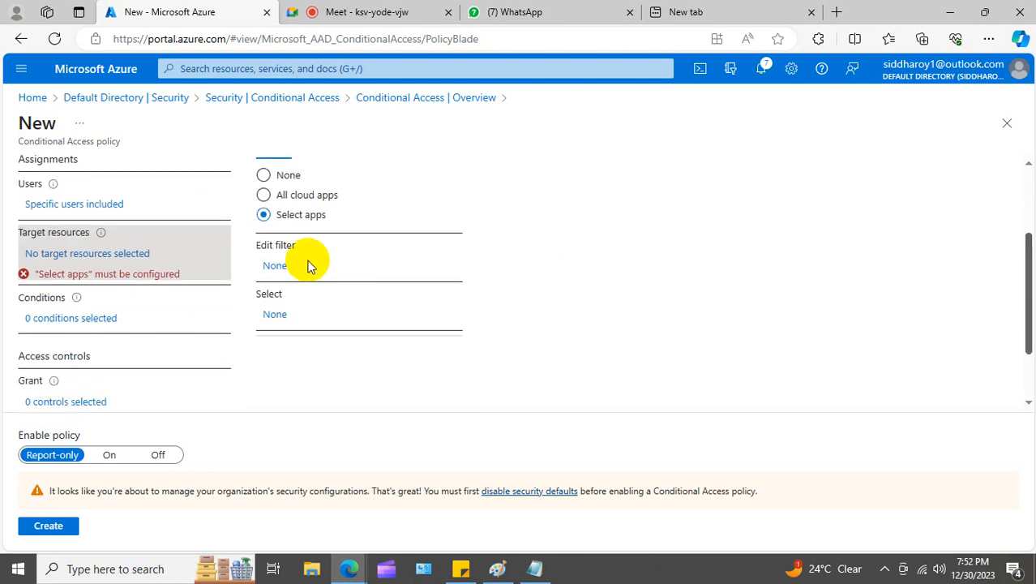
{"action": "left_click", "coordinate": [275, 316]}
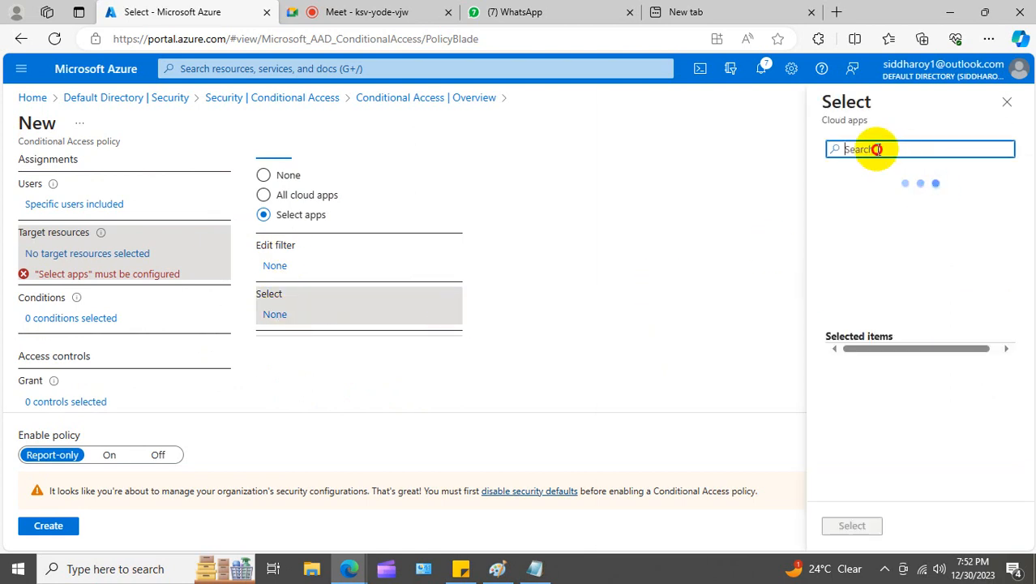
- Search the cloud apps for "azure po" and for "azure", and open the filter editor for target apps
{"action": "type", "text": "azu"}
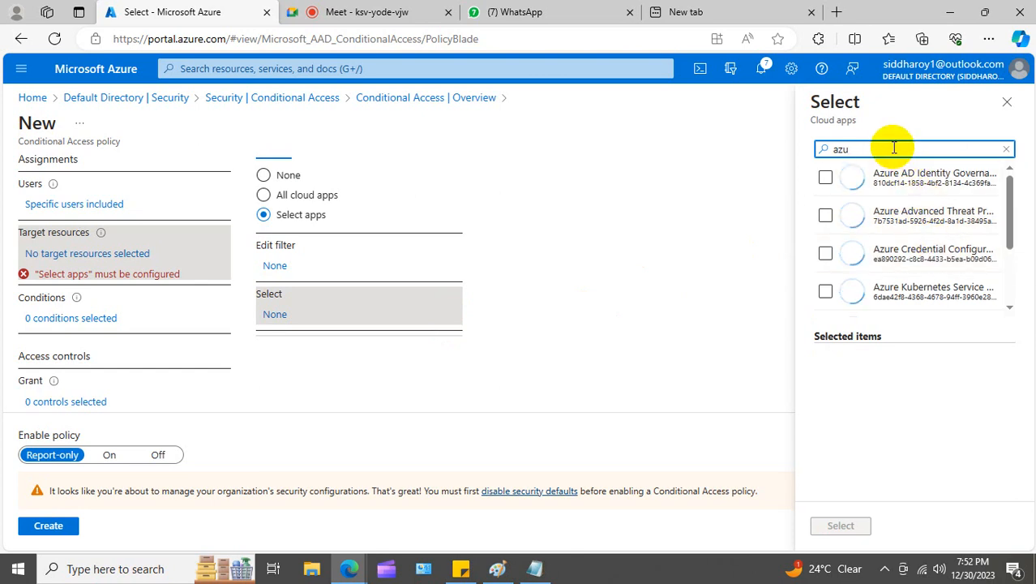
{"action": "type", "text": "re po"}
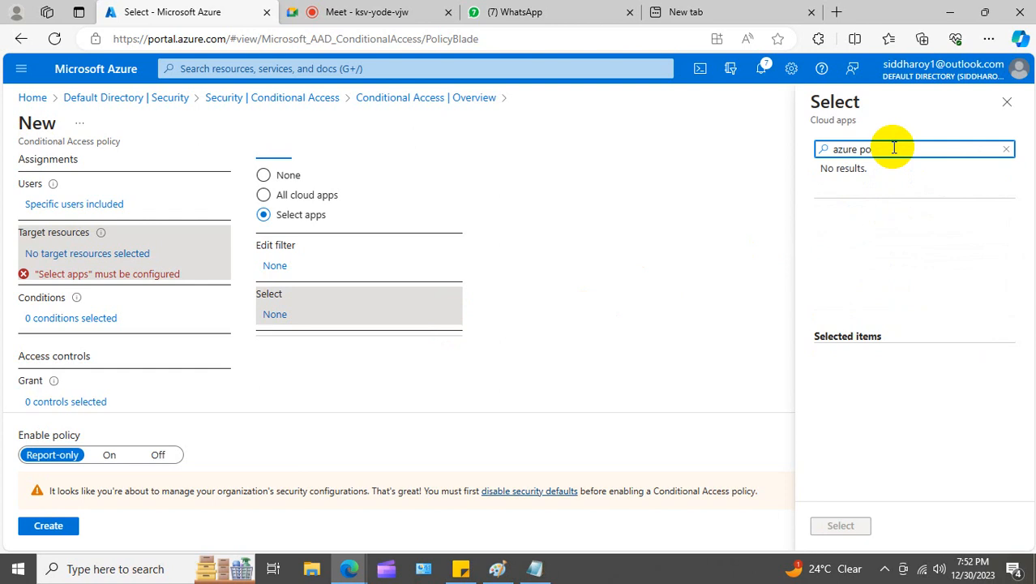
{"action": "left_click_drag", "start_coordinate": [894, 148], "coordinate": [752, 147]}
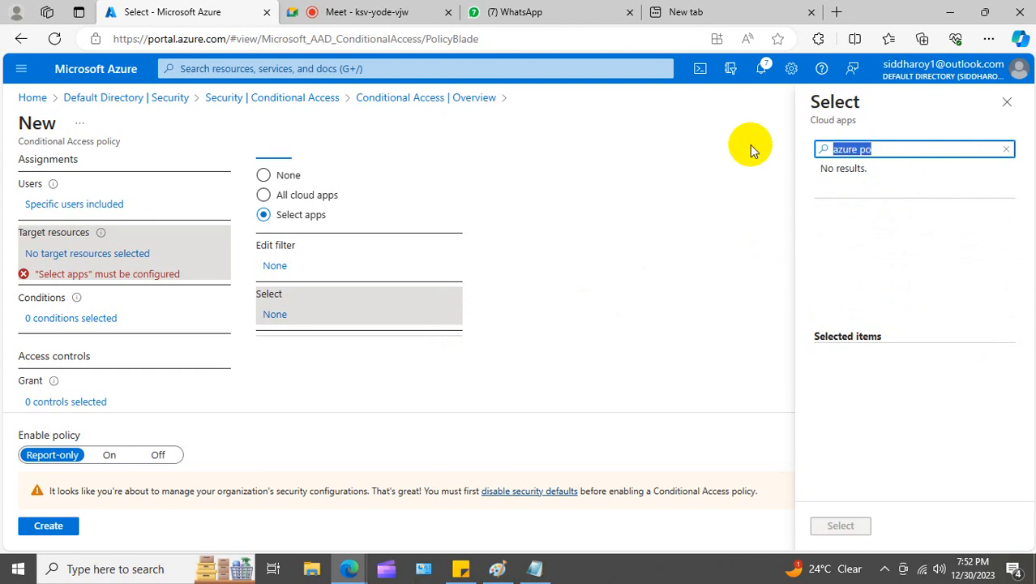
{"action": "type", "text": "azure"}
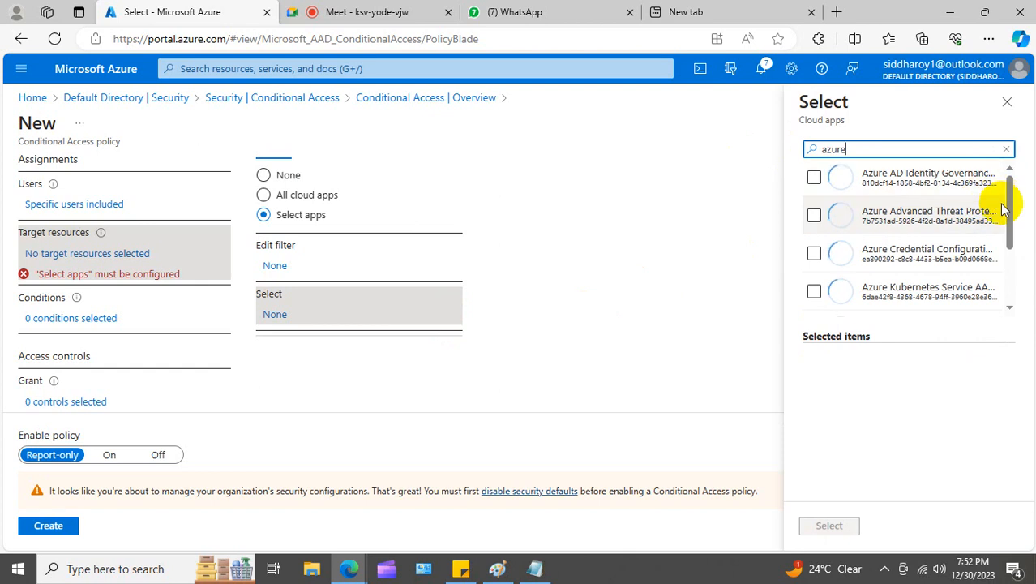
{"action": "left_click_drag", "start_coordinate": [1015, 212], "coordinate": [1011, 159]}
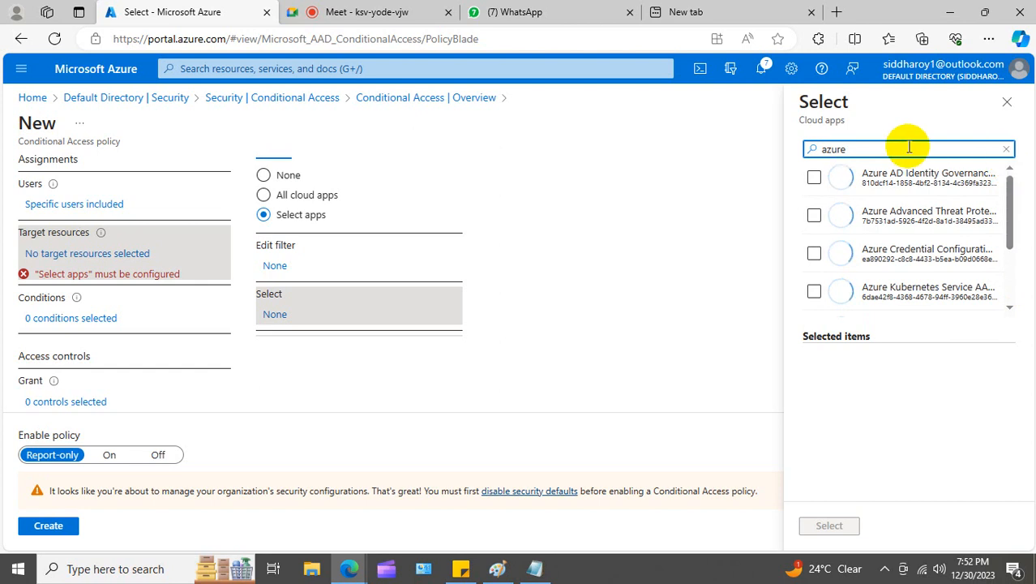
{"action": "left_click_drag", "start_coordinate": [870, 150], "coordinate": [717, 156]}
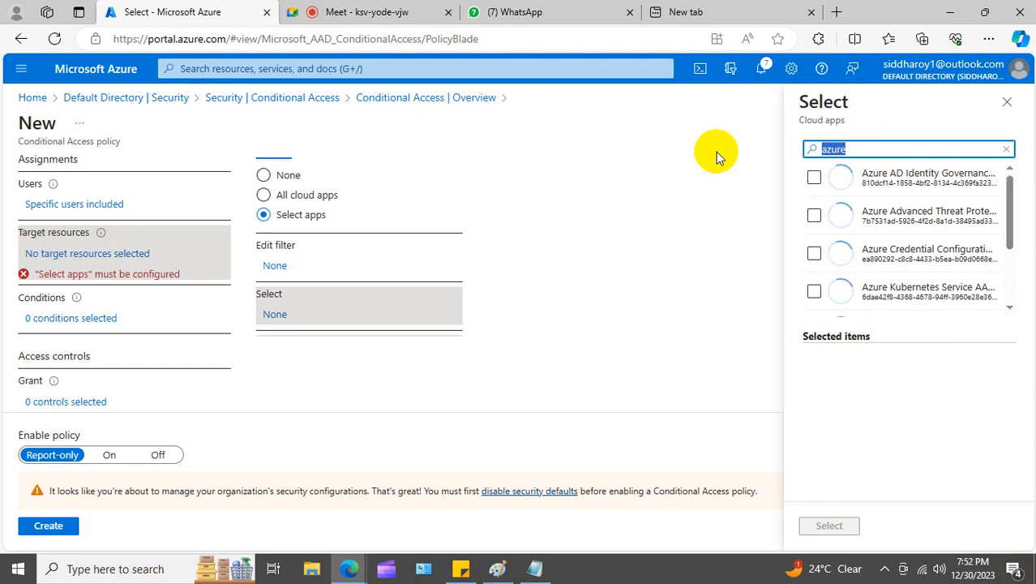
{"action": "left_click", "coordinate": [866, 150]}
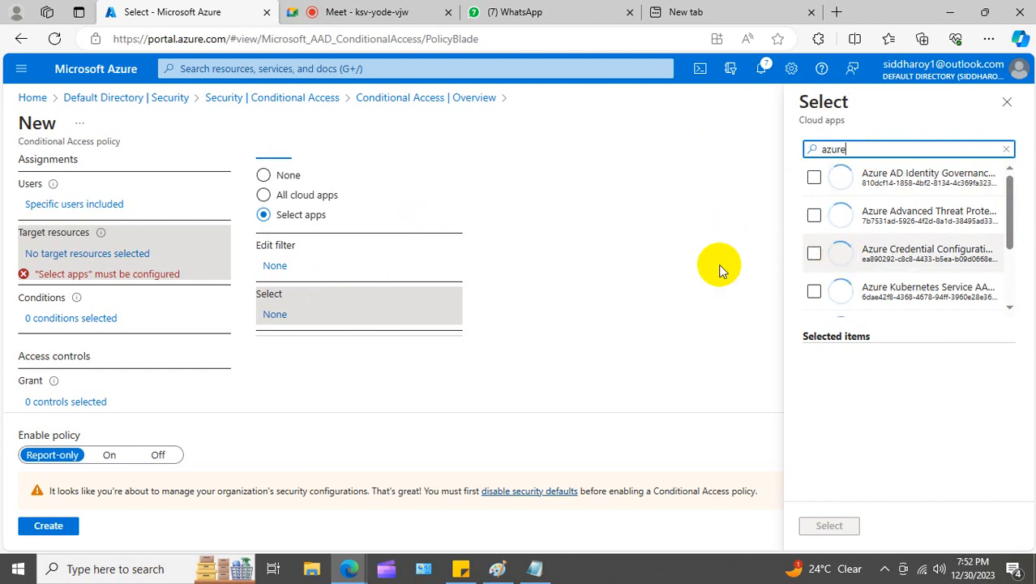
{"action": "left_click", "coordinate": [276, 265]}
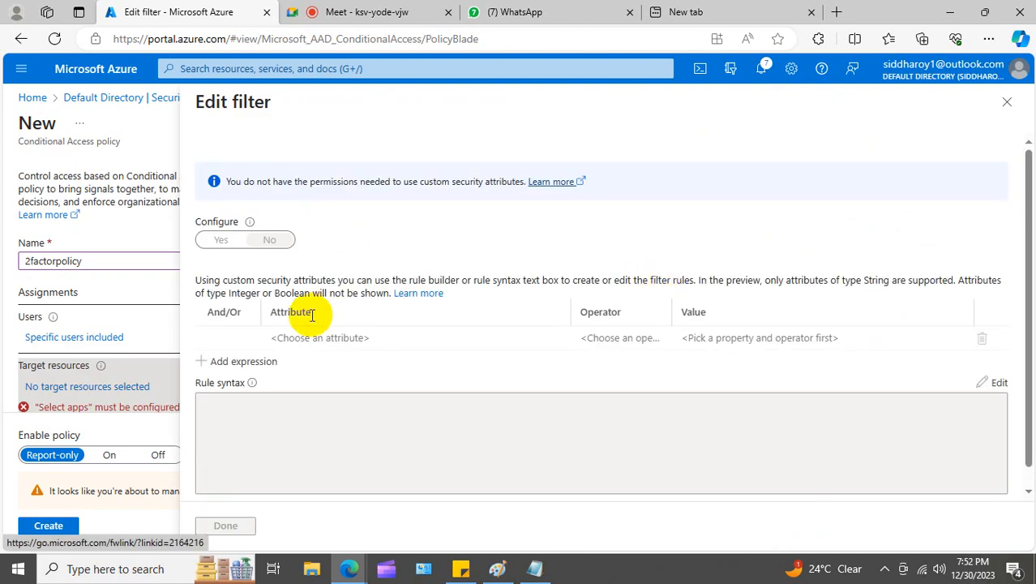
{"action": "left_click", "coordinate": [1008, 102]}
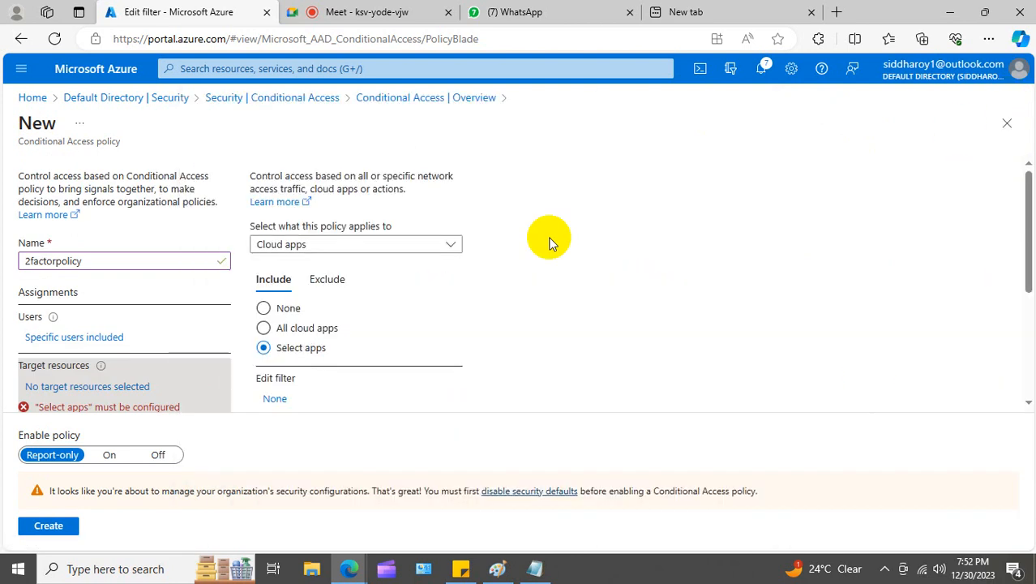
{"action": "left_click", "coordinate": [274, 398]}
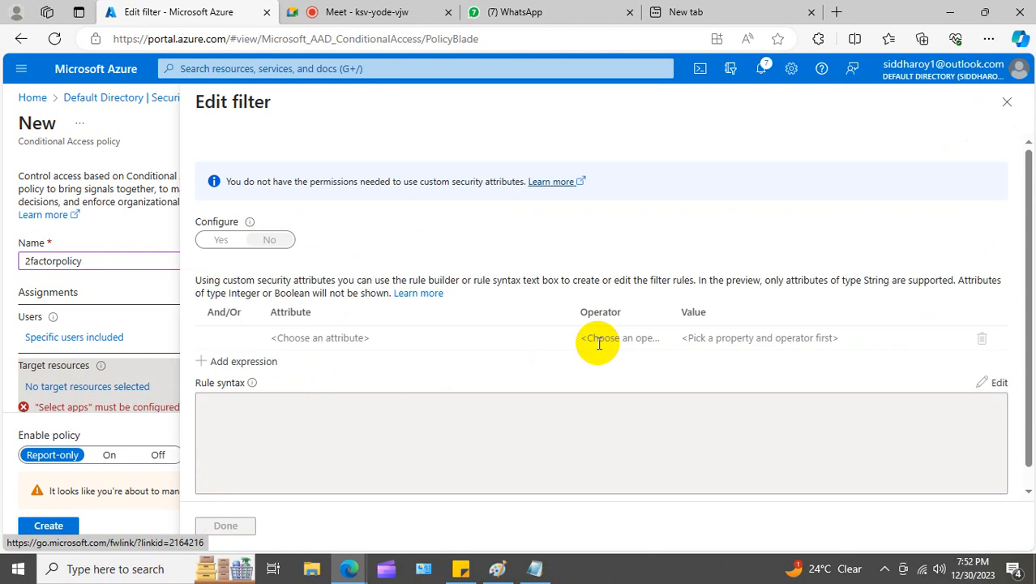
{"action": "left_click", "coordinate": [1006, 101]}
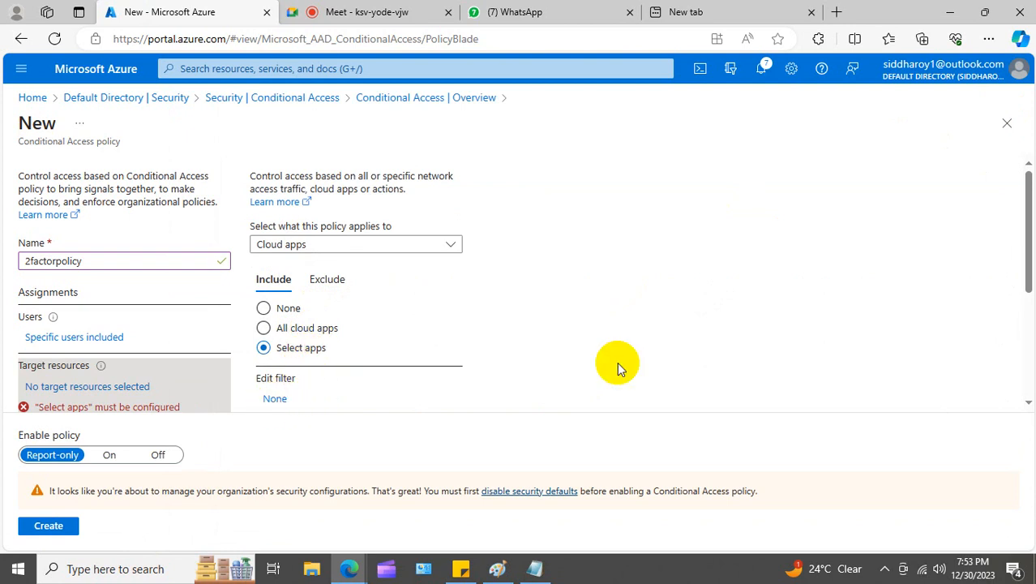
- Search the cloud apps for "Azure" and include Azure AD Identity Governance - Entitlement Management as the policy's target app
{"action": "left_click_drag", "start_coordinate": [1027, 254], "coordinate": [1028, 308]}
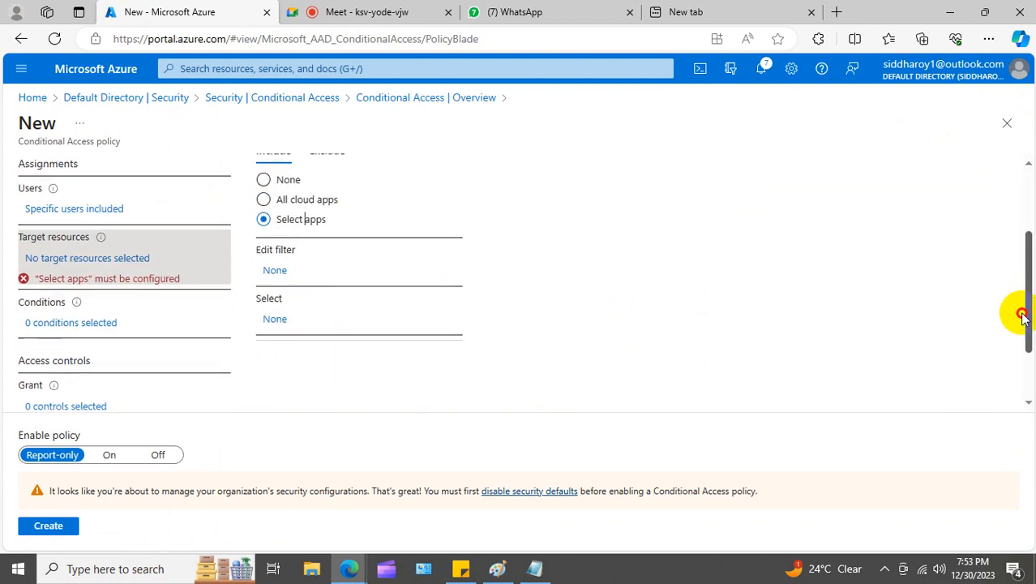
{"action": "left_click", "coordinate": [284, 319]}
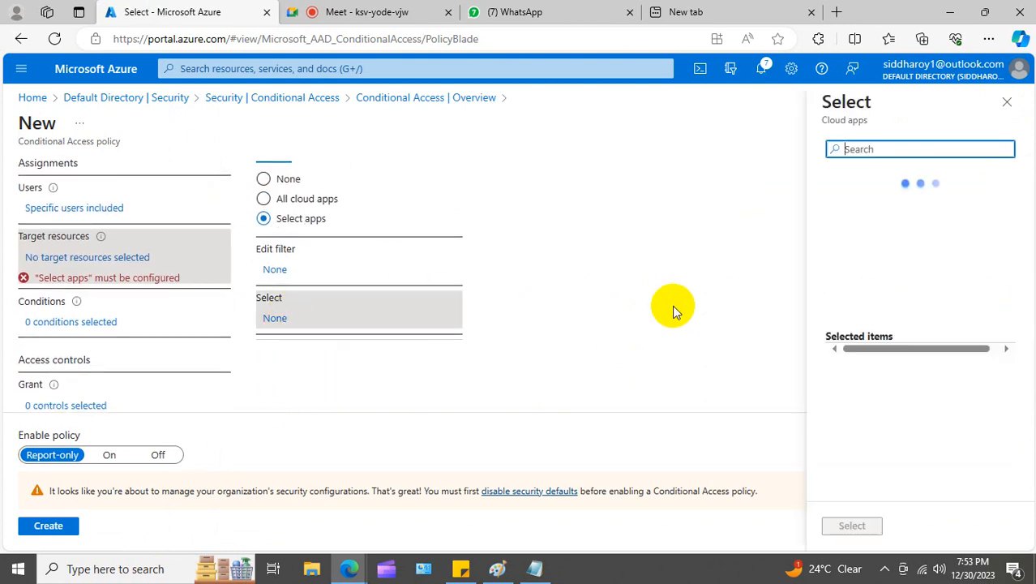
{"action": "left_click", "coordinate": [877, 150]}
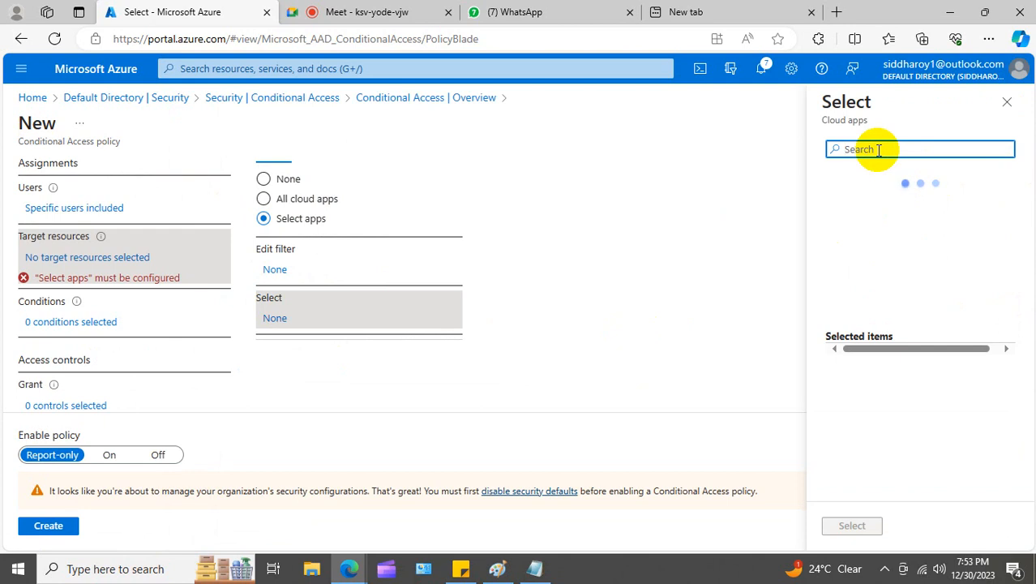
{"action": "type", "text": "Azure"}
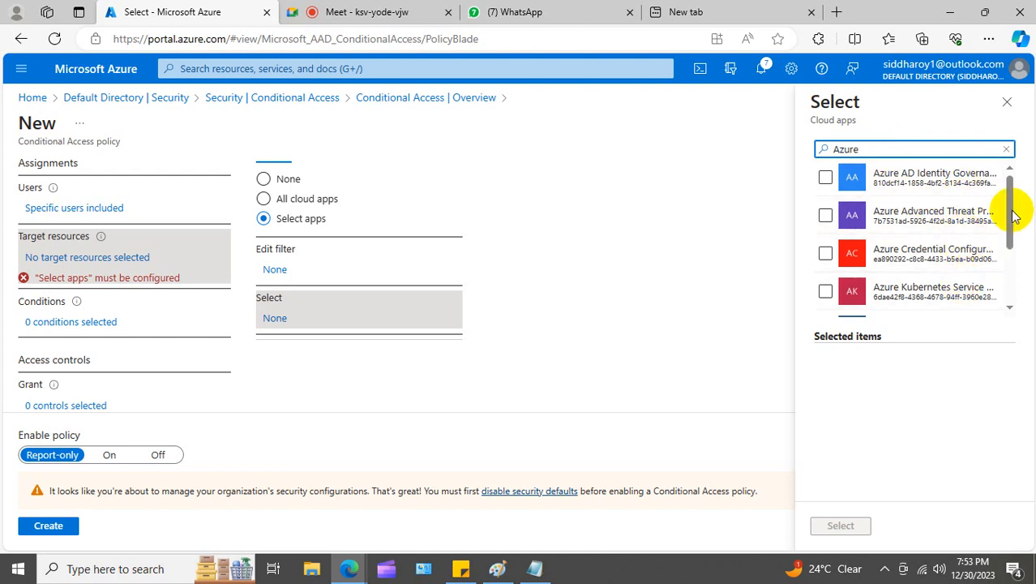
{"action": "left_click_drag", "start_coordinate": [1010, 209], "coordinate": [1011, 180]}
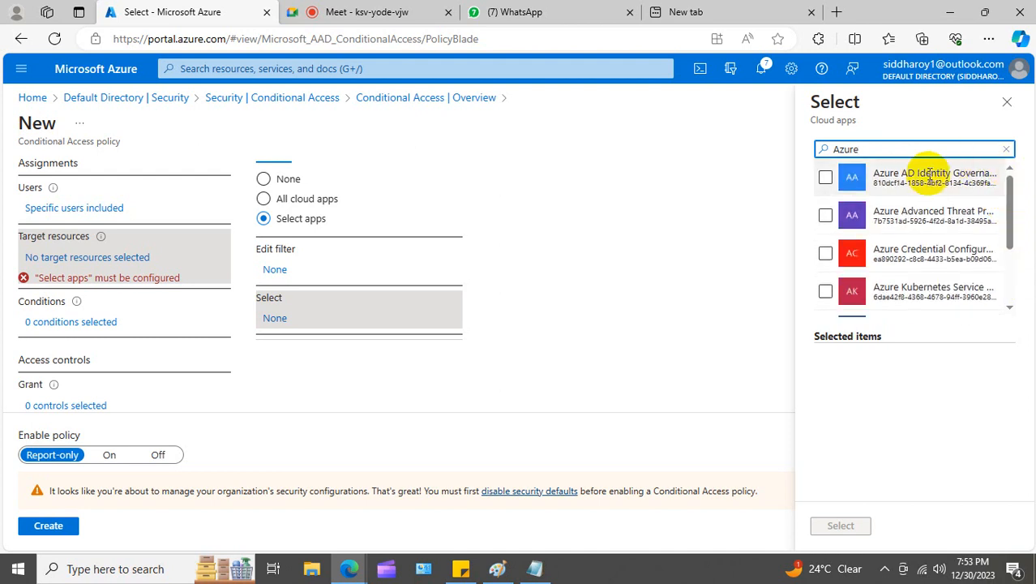
{"action": "left_click", "coordinate": [826, 177]}
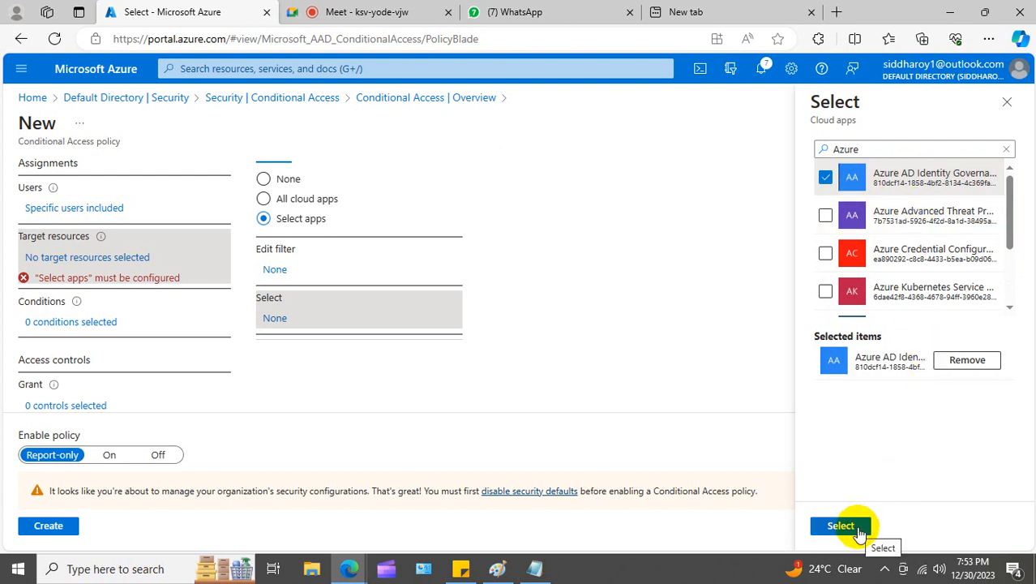
{"action": "left_click", "coordinate": [841, 526]}
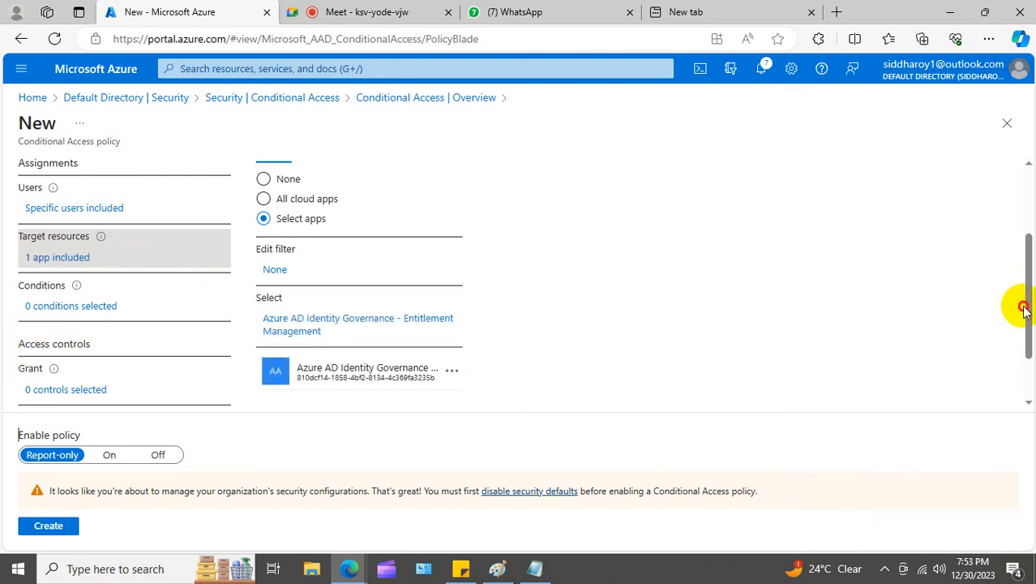
- Set the policy's grant control to grant access with multifactor authentication required
{"action": "left_click_drag", "start_coordinate": [1027, 298], "coordinate": [1018, 319]}
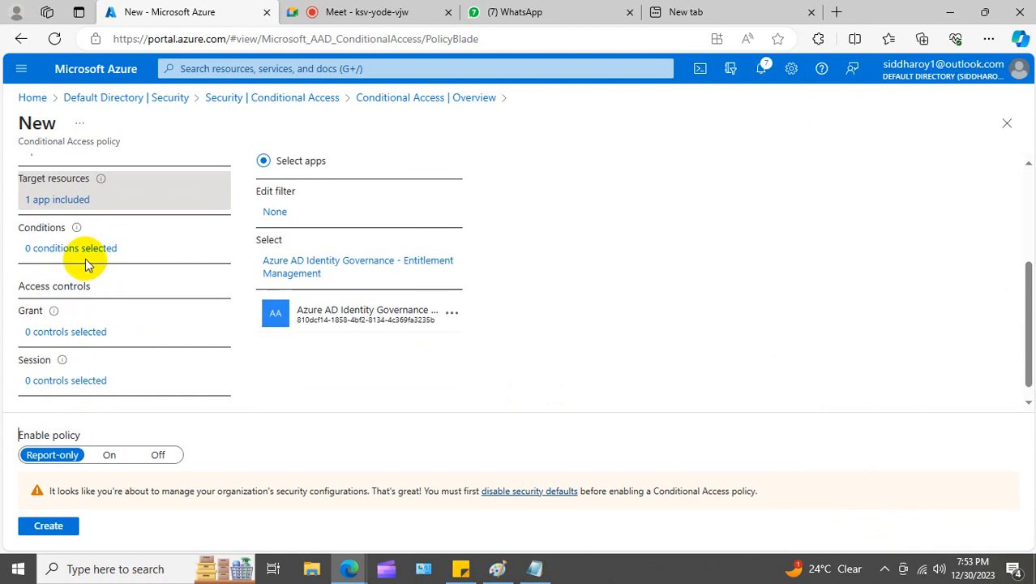
{"action": "left_click", "coordinate": [57, 334]}
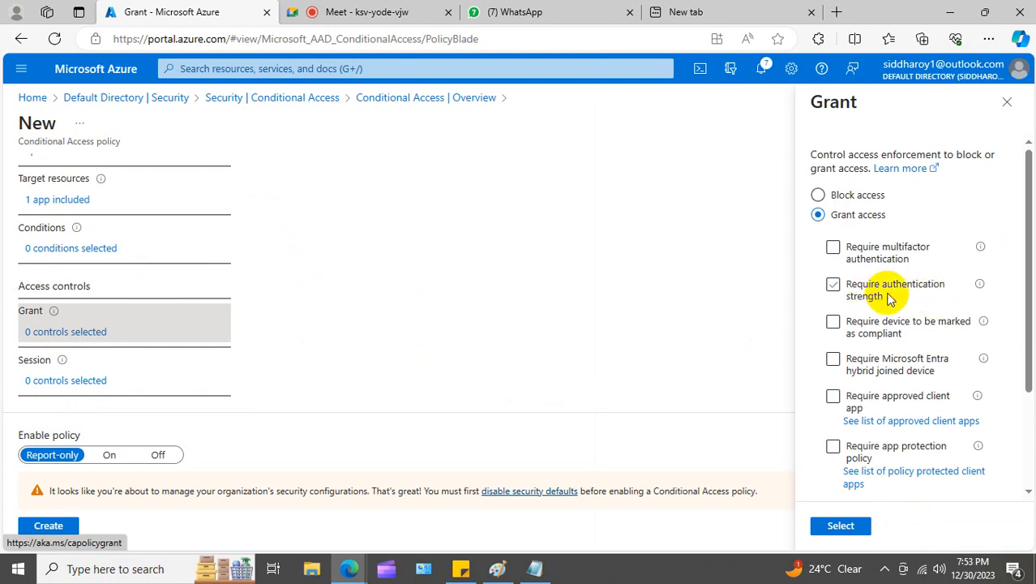
{"action": "left_click", "coordinate": [845, 249]}
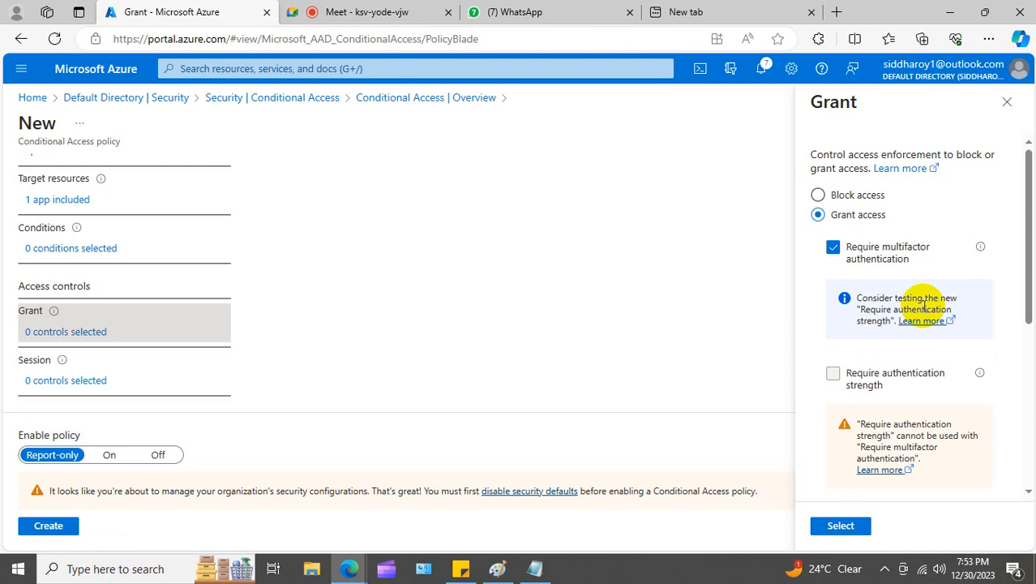
{"action": "left_click", "coordinate": [840, 527]}
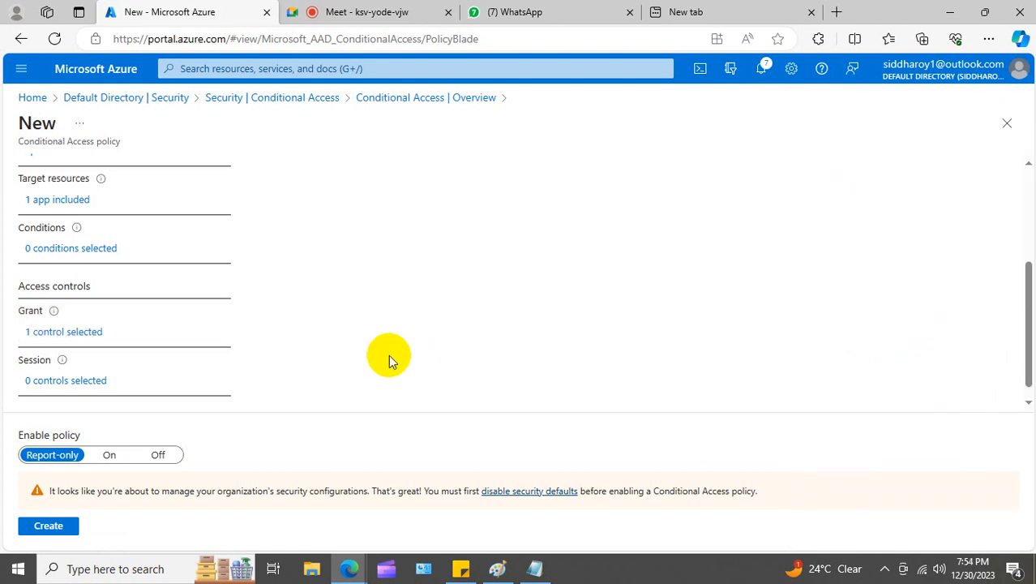
- Try to create the policy with its state set to On, and discard the unsaved edits by returning to the Default Directory overview
{"action": "left_click_drag", "start_coordinate": [1033, 300], "coordinate": [1020, 352]}
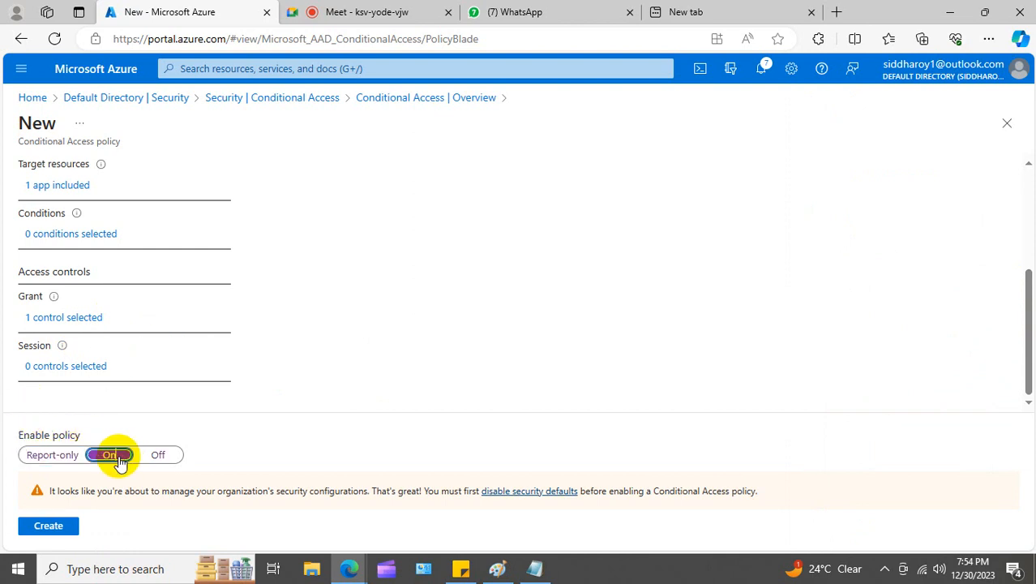
{"action": "left_click", "coordinate": [51, 525]}
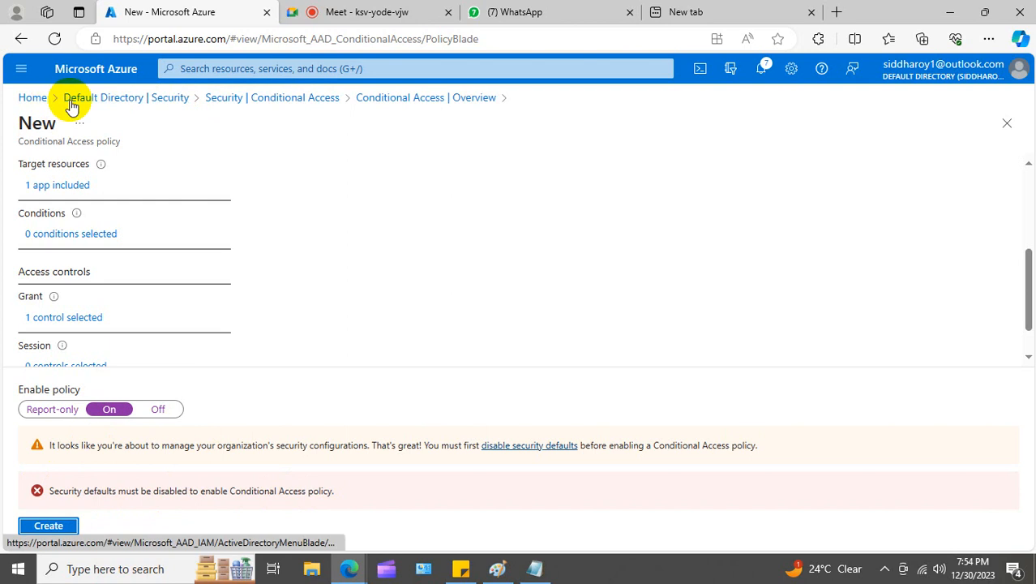
{"action": "left_click", "coordinate": [131, 104]}
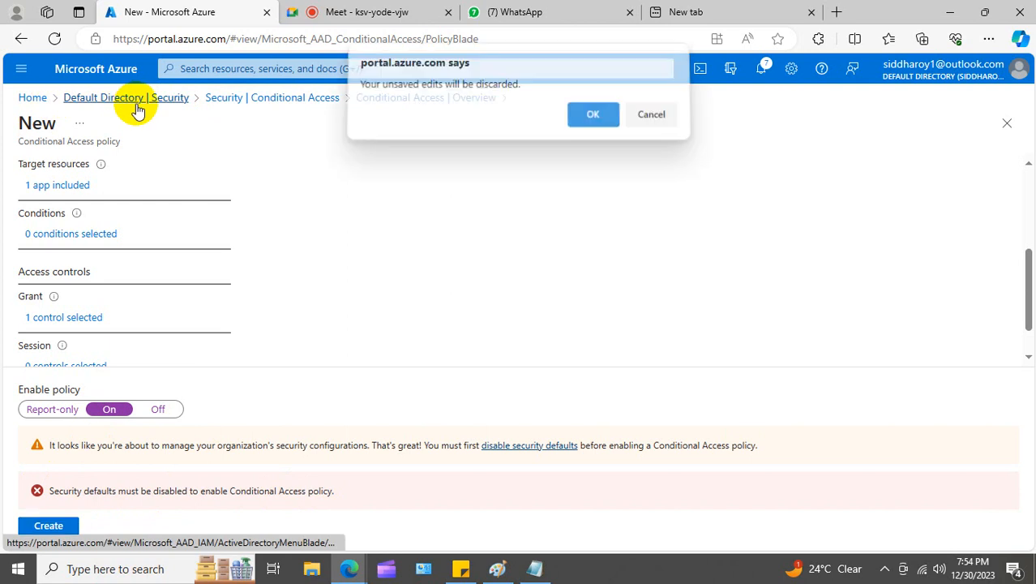
{"action": "left_click", "coordinate": [592, 123]}
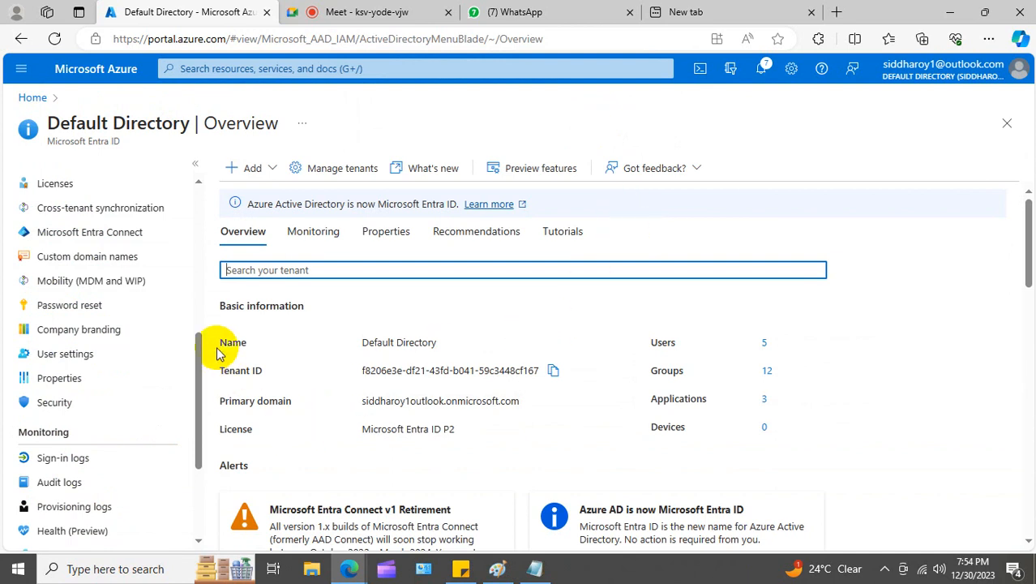
- Examine the Default Directory sections and its Security area, including Security Center, for the security defaults setting
{"action": "left_click_drag", "start_coordinate": [199, 378], "coordinate": [194, 438]}
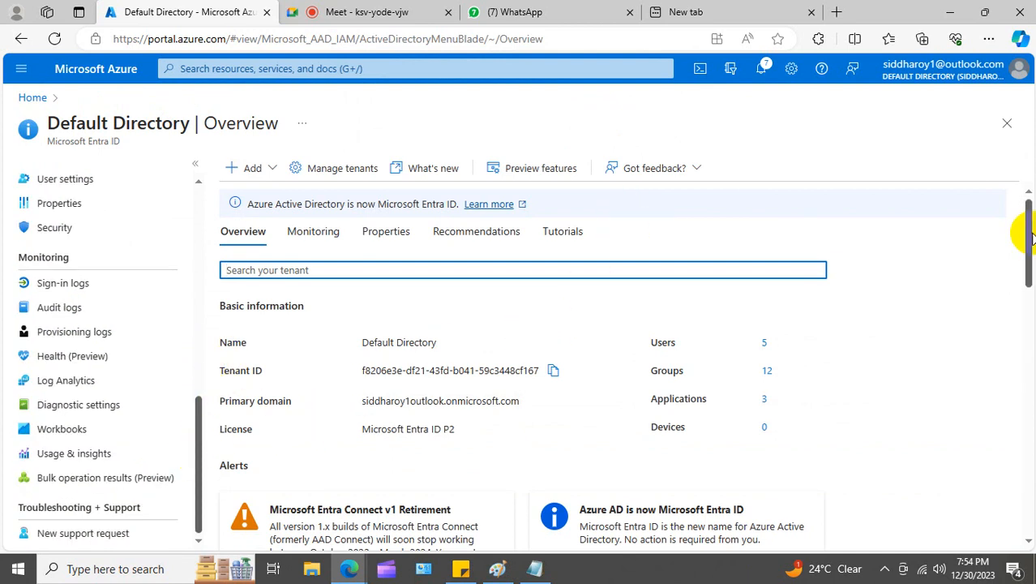
{"action": "mouse_move", "coordinate": [1029, 235]}
{"action": "left_mouse_down"}
{"action": "mouse_move", "coordinate": [1010, 520]}
{"action": "mouse_move", "coordinate": [1023, 233]}
{"action": "left_mouse_up"}
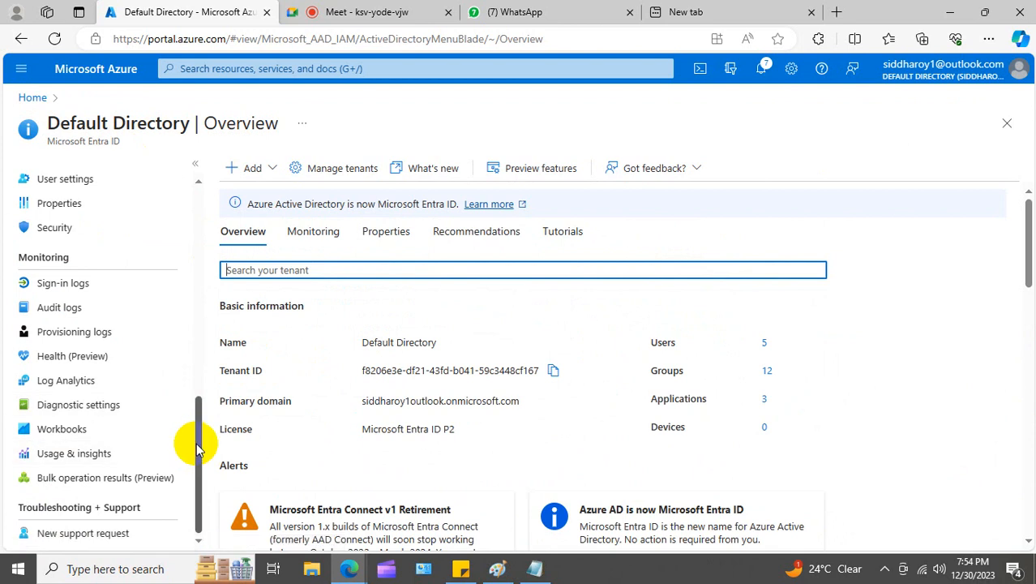
{"action": "left_click_drag", "start_coordinate": [197, 448], "coordinate": [249, 458]}
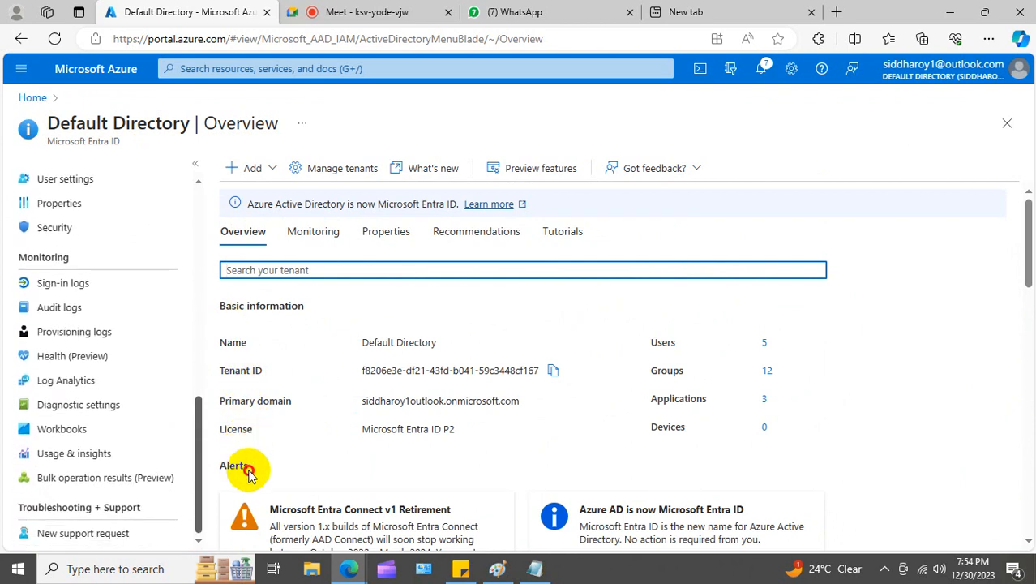
{"action": "left_click", "coordinate": [54, 228]}
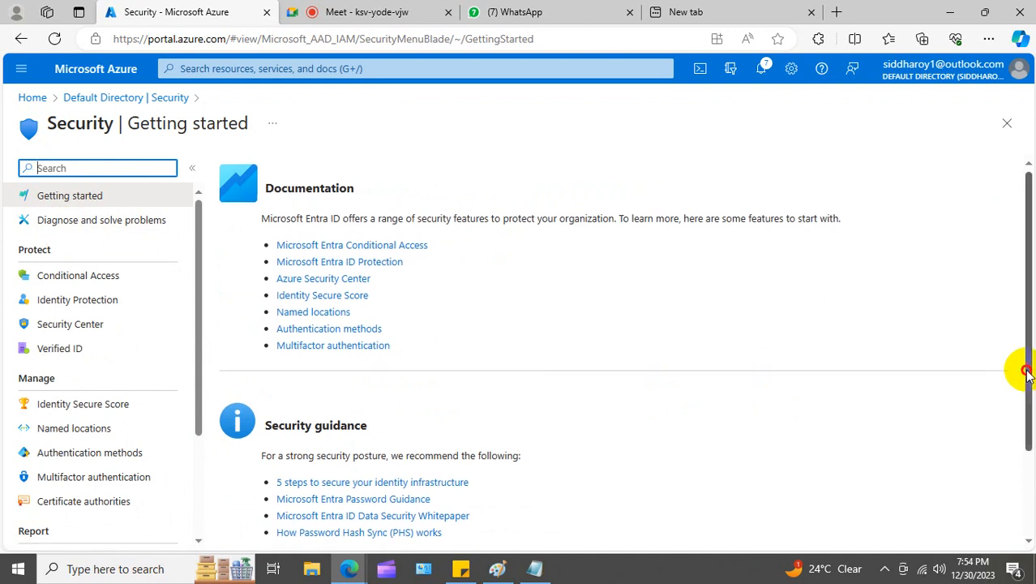
{"action": "left_click_drag", "start_coordinate": [1026, 373], "coordinate": [1027, 463]}
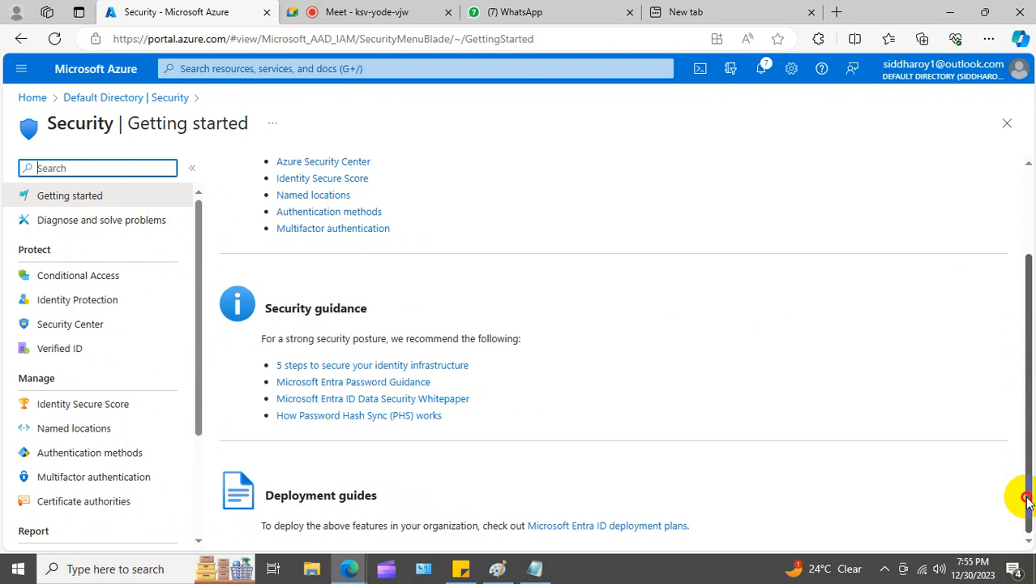
{"action": "left_click_drag", "start_coordinate": [1025, 496], "coordinate": [1026, 344]}
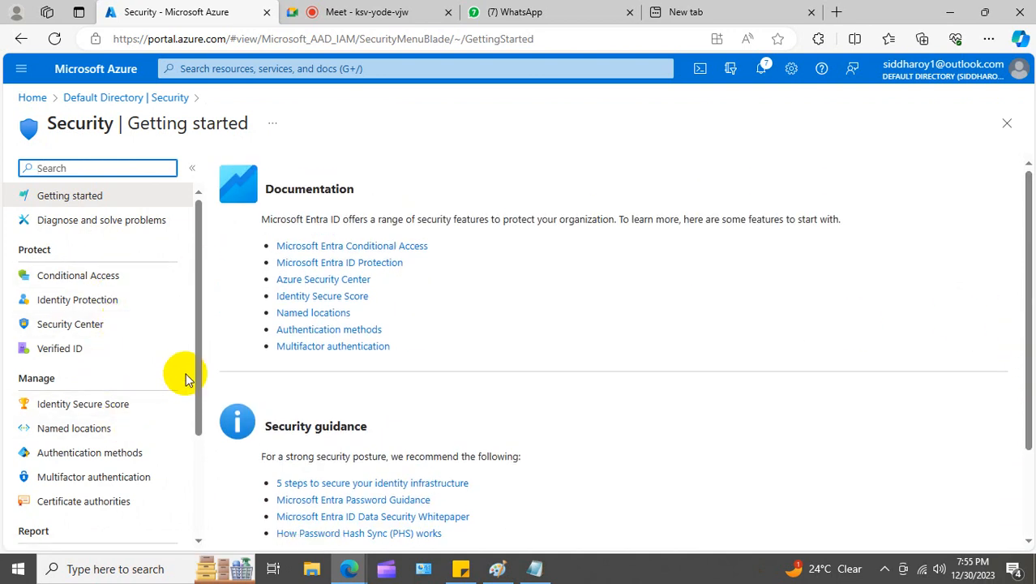
{"action": "left_click_drag", "start_coordinate": [193, 359], "coordinate": [195, 458]}
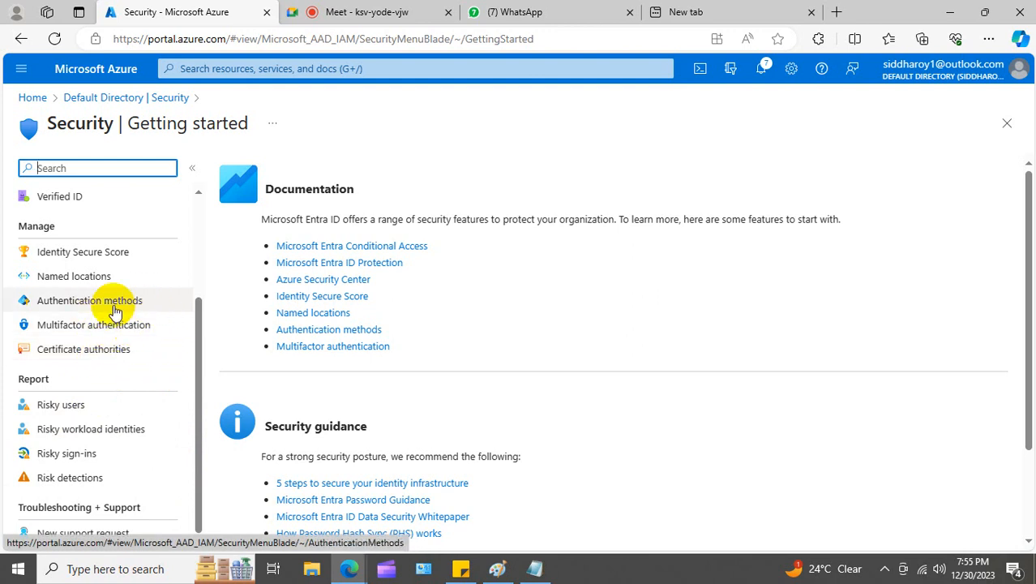
{"action": "left_click_drag", "start_coordinate": [203, 324], "coordinate": [211, 240]}
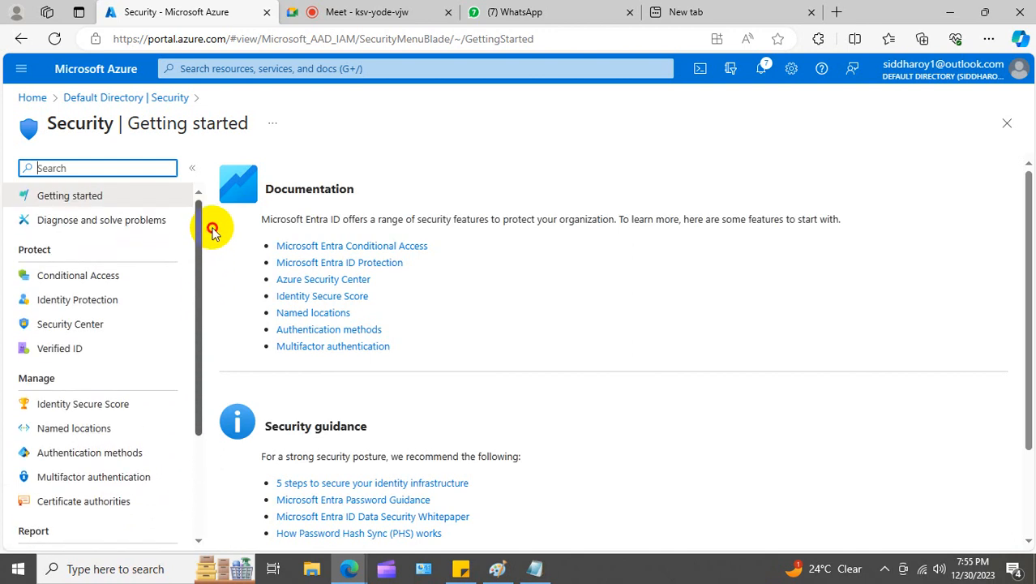
{"action": "left_click", "coordinate": [84, 329]}
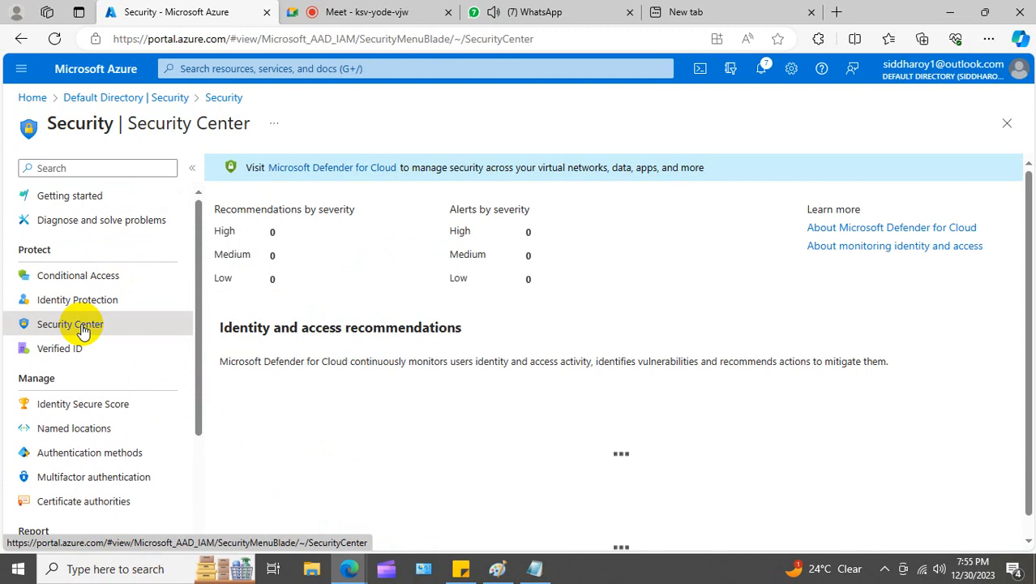
- Return to the Default Directory overview and examine its custom security attributes
{"action": "left_click", "coordinate": [153, 99]}
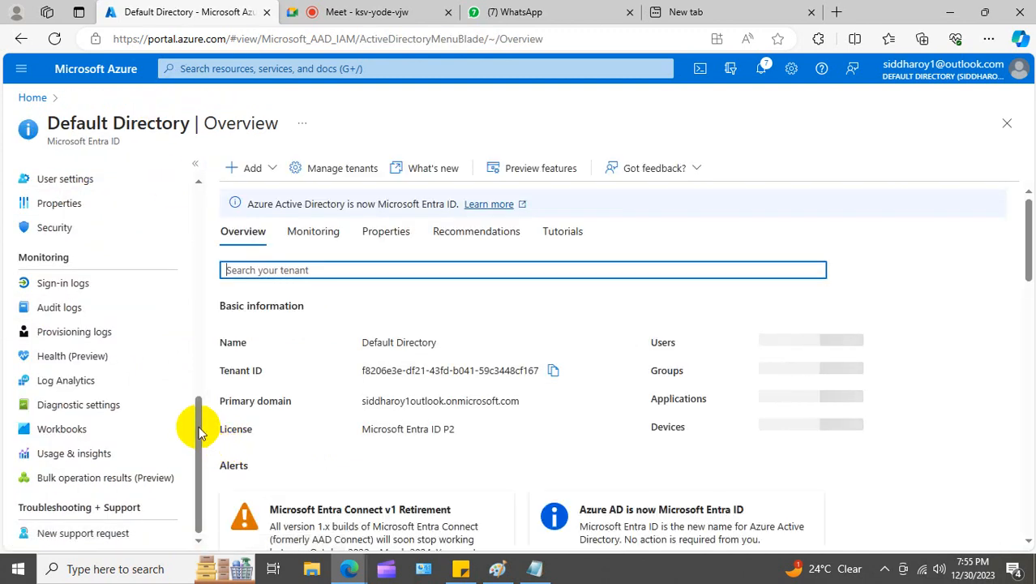
{"action": "mouse_move", "coordinate": [200, 429]}
{"action": "left_mouse_down"}
{"action": "mouse_move", "coordinate": [204, 498]}
{"action": "mouse_move", "coordinate": [204, 447]}
{"action": "mouse_move", "coordinate": [231, 335]}
{"action": "left_mouse_up"}
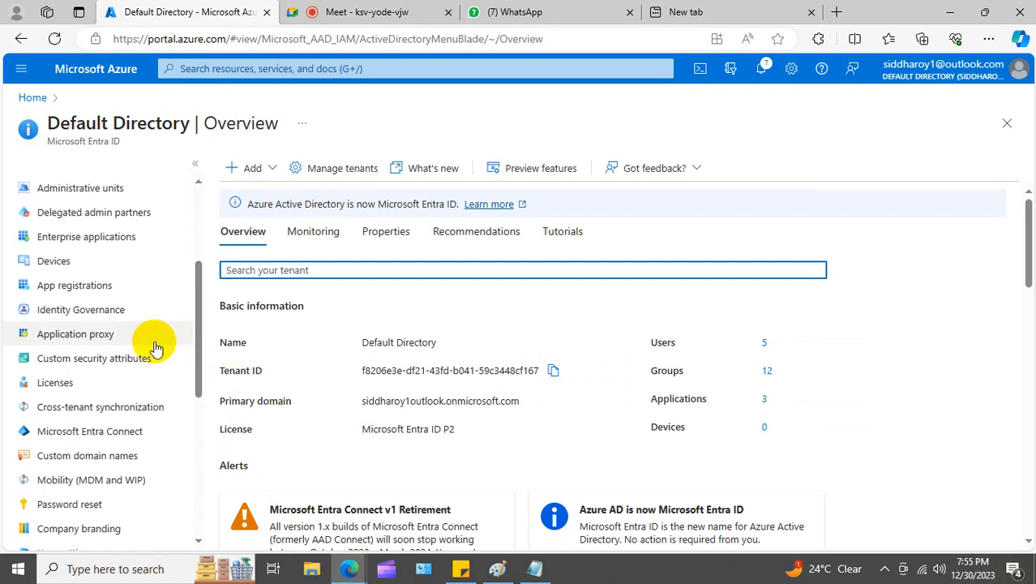
{"action": "left_click", "coordinate": [122, 358]}
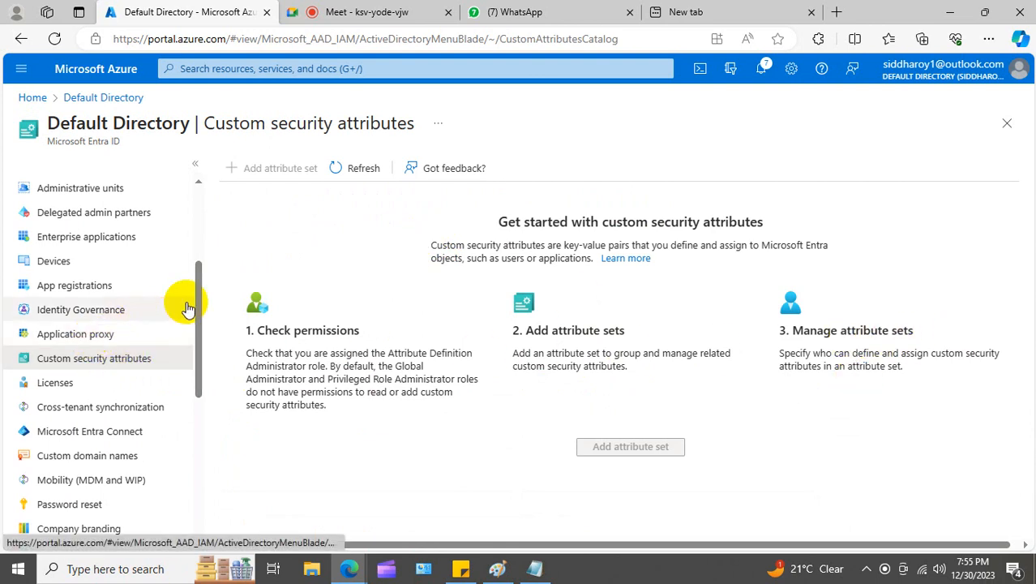
- Open the security defaults settings in the Default Directory properties and set security defaults to Disabled
{"action": "left_click_drag", "start_coordinate": [198, 295], "coordinate": [246, 483]}
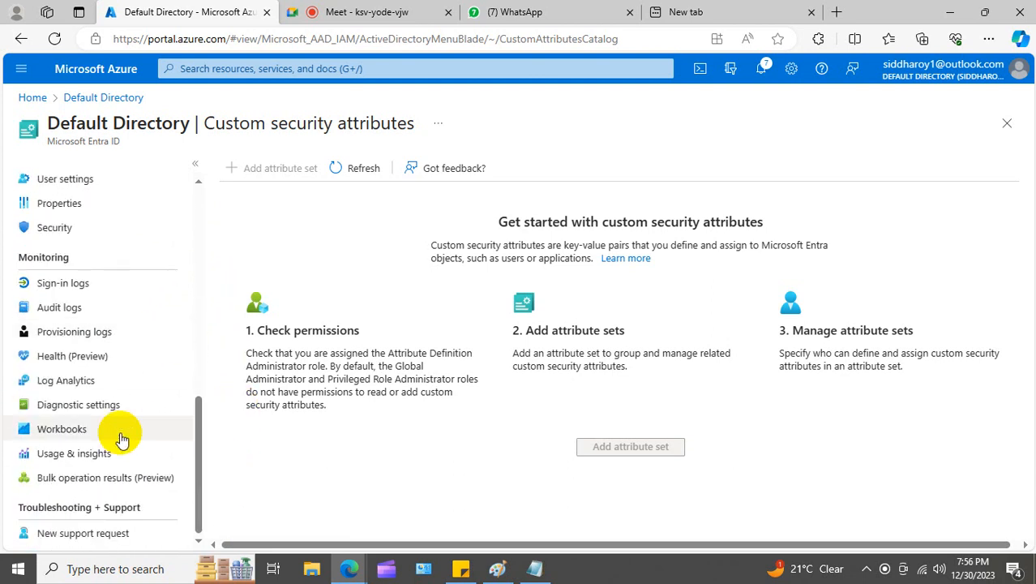
{"action": "left_click", "coordinate": [65, 204]}
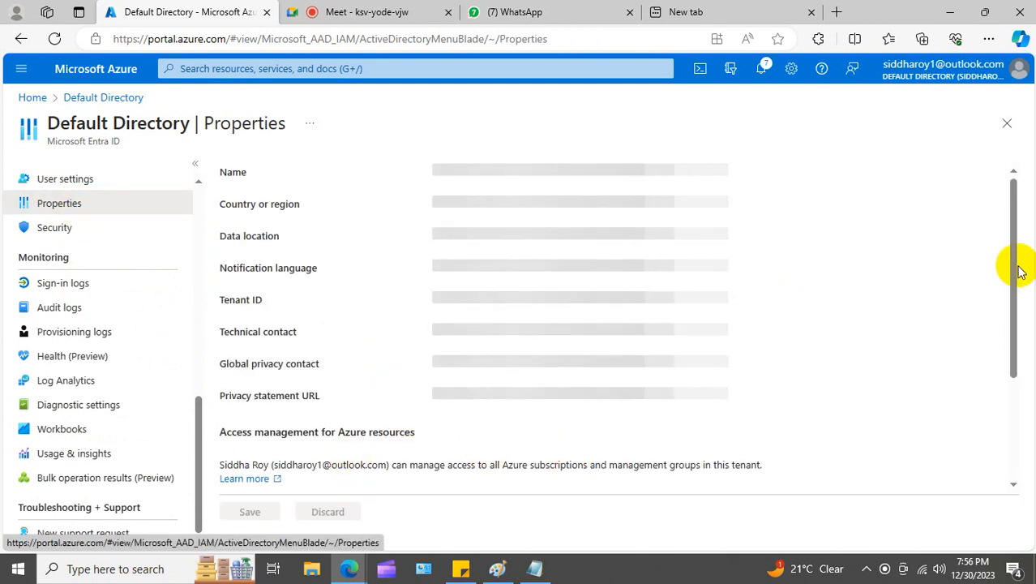
{"action": "left_click_drag", "start_coordinate": [1013, 278], "coordinate": [1015, 396]}
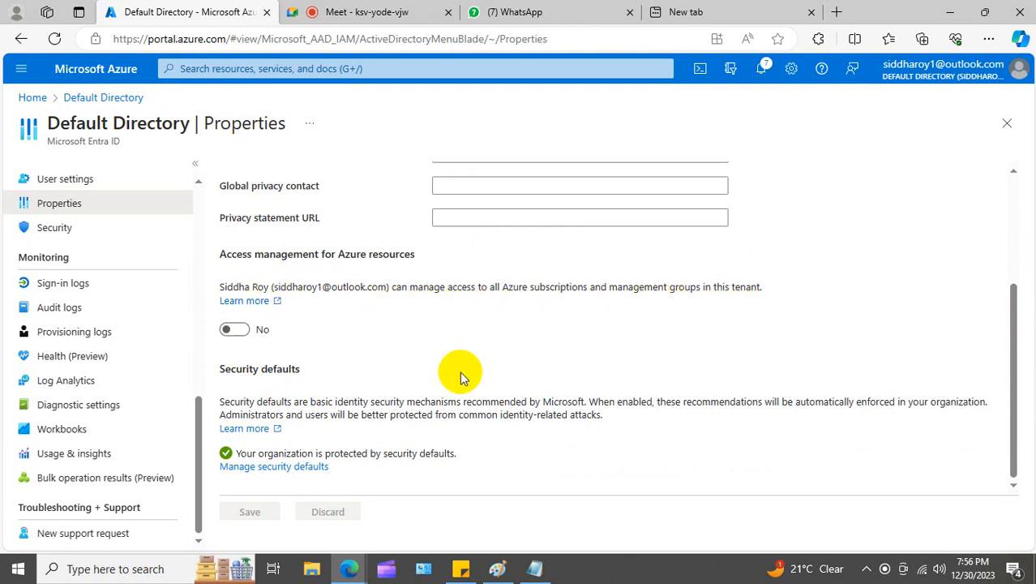
{"action": "left_click", "coordinate": [250, 464]}
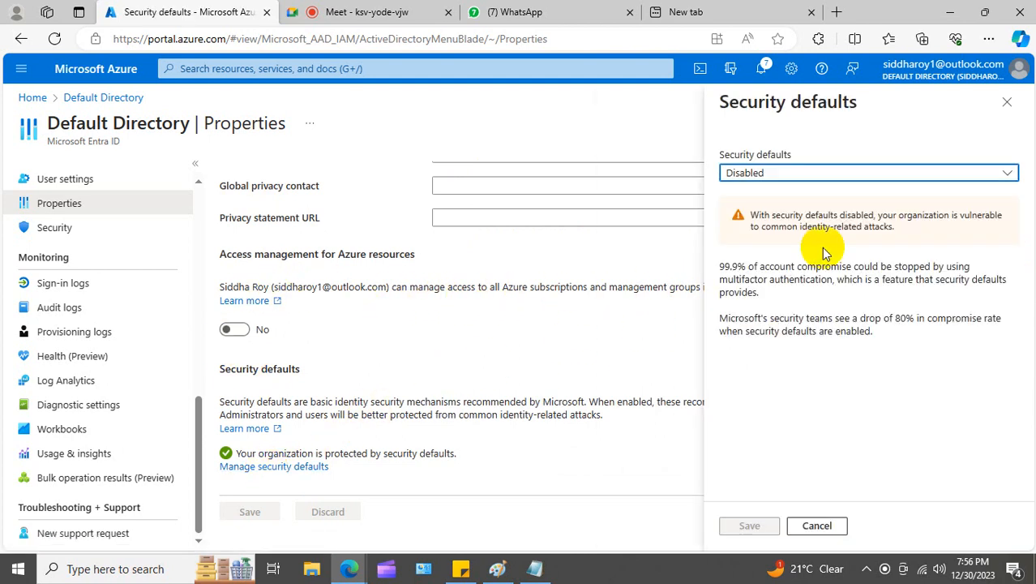
{"action": "left_click", "coordinate": [1008, 173]}
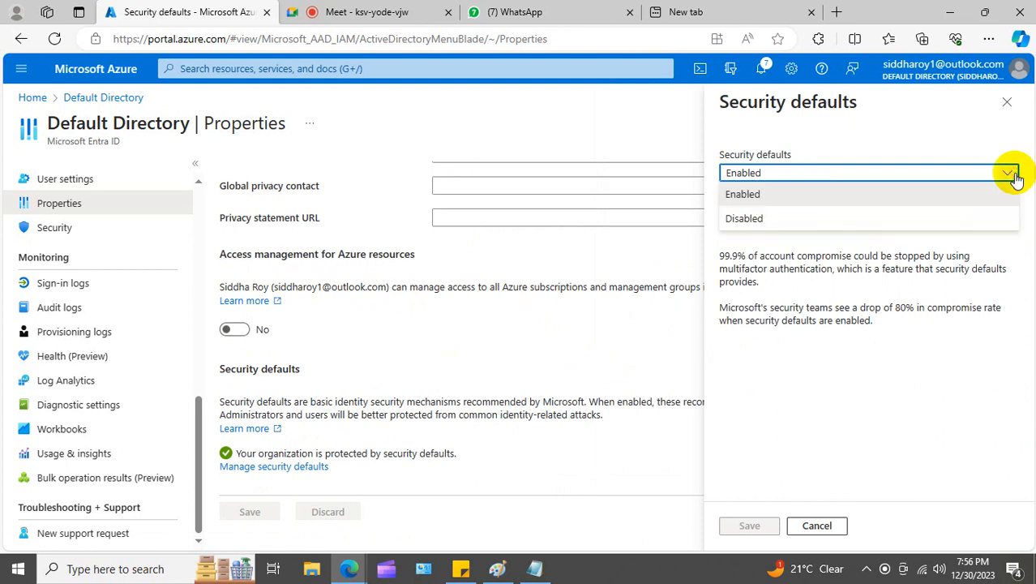
{"action": "left_click", "coordinate": [754, 217]}
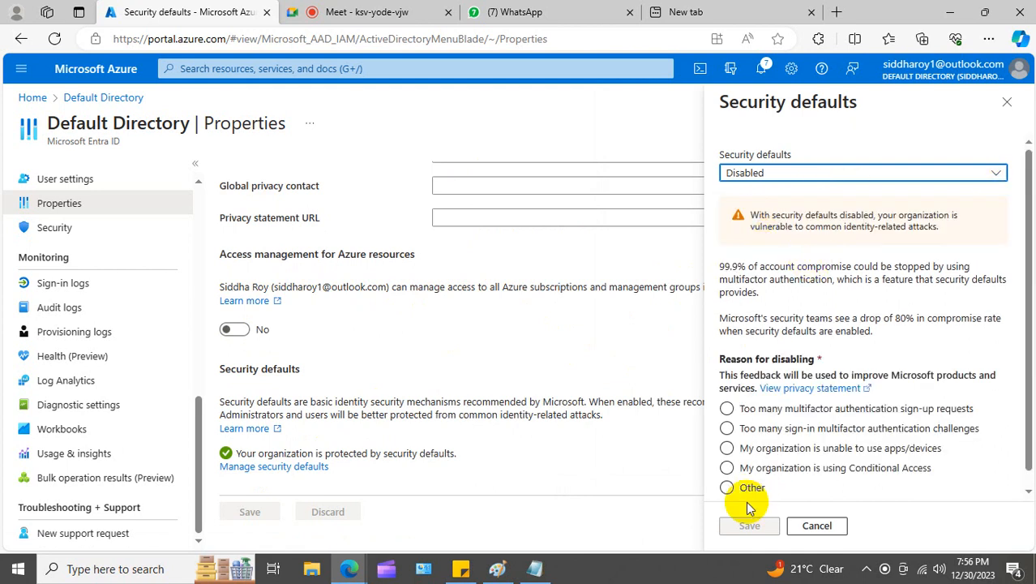
- Give "My organization is using Conditional Access" as the reason for disabling security defaults, save the setting and confirm disabling
{"action": "left_click", "coordinate": [754, 450]}
{"action": "left_click", "coordinate": [754, 411]}
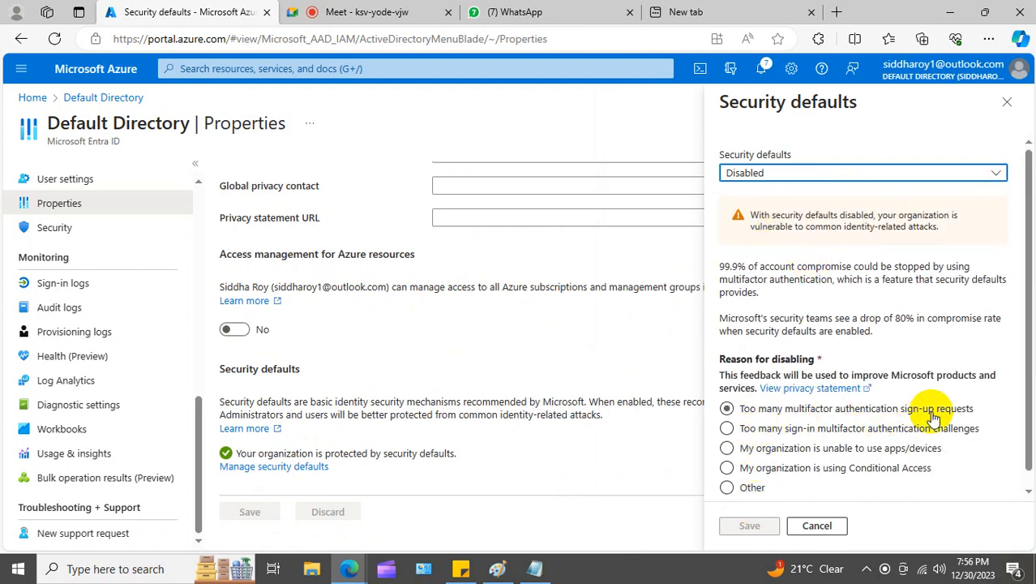
{"action": "left_click", "coordinate": [726, 487]}
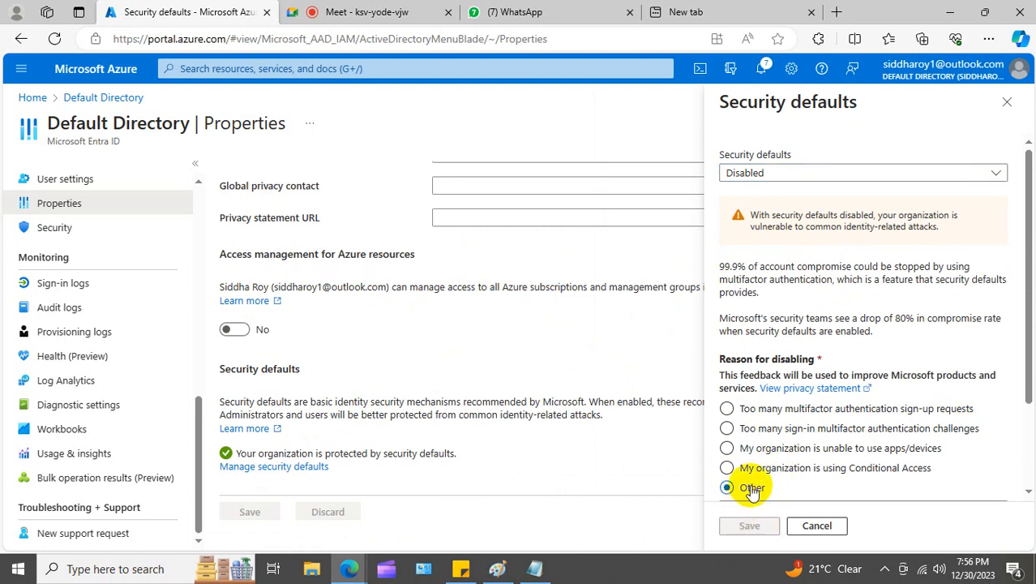
{"action": "left_click", "coordinate": [869, 474]}
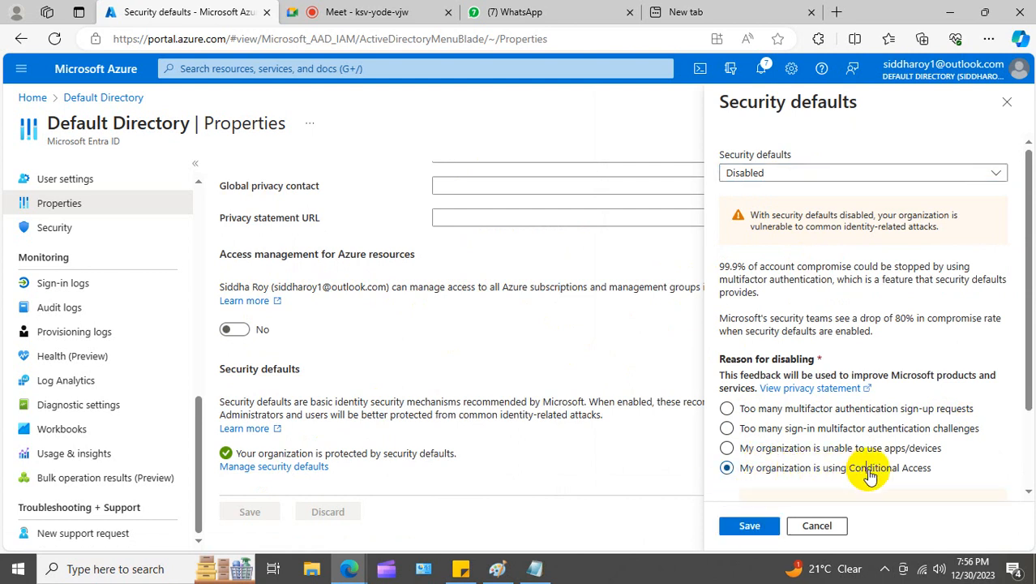
{"action": "left_click", "coordinate": [762, 529]}
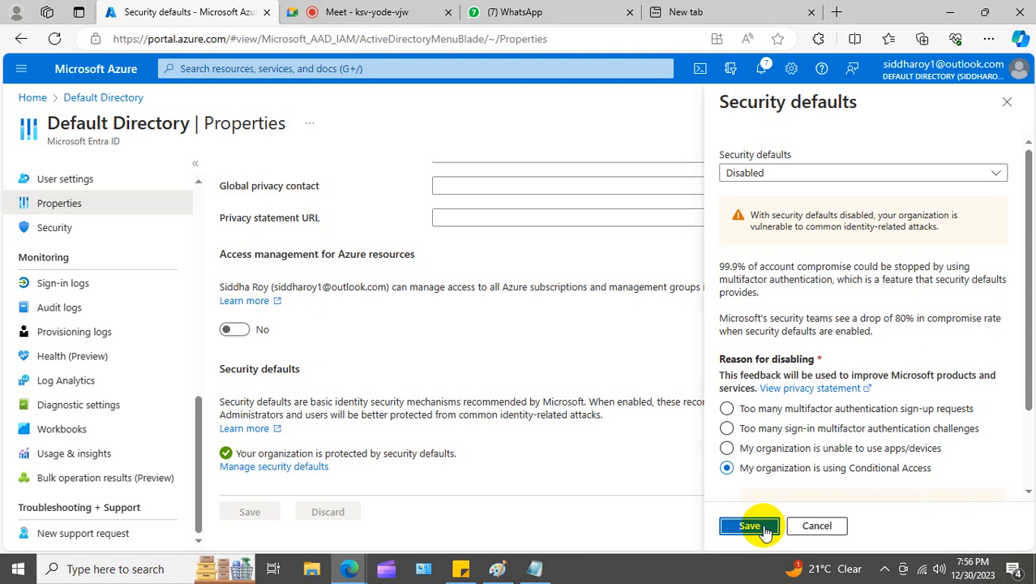
{"action": "left_click", "coordinate": [744, 527]}
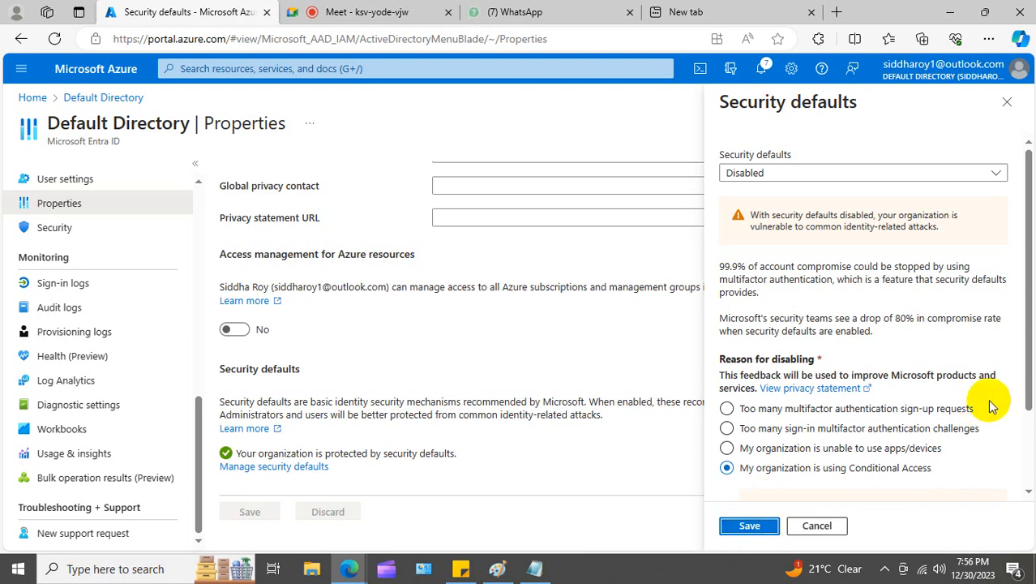
{"action": "left_click", "coordinate": [763, 73]}
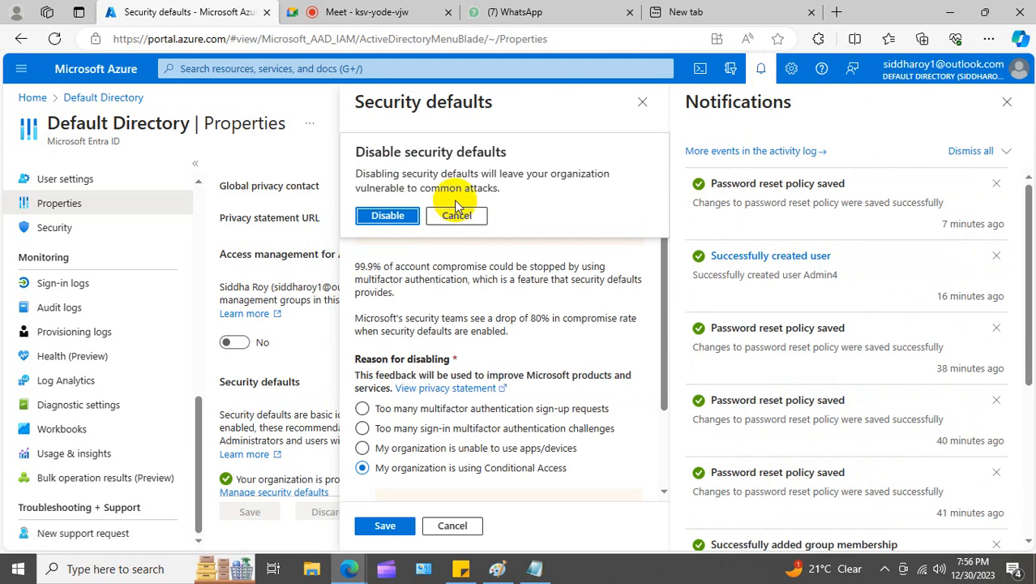
{"action": "left_click", "coordinate": [389, 215]}
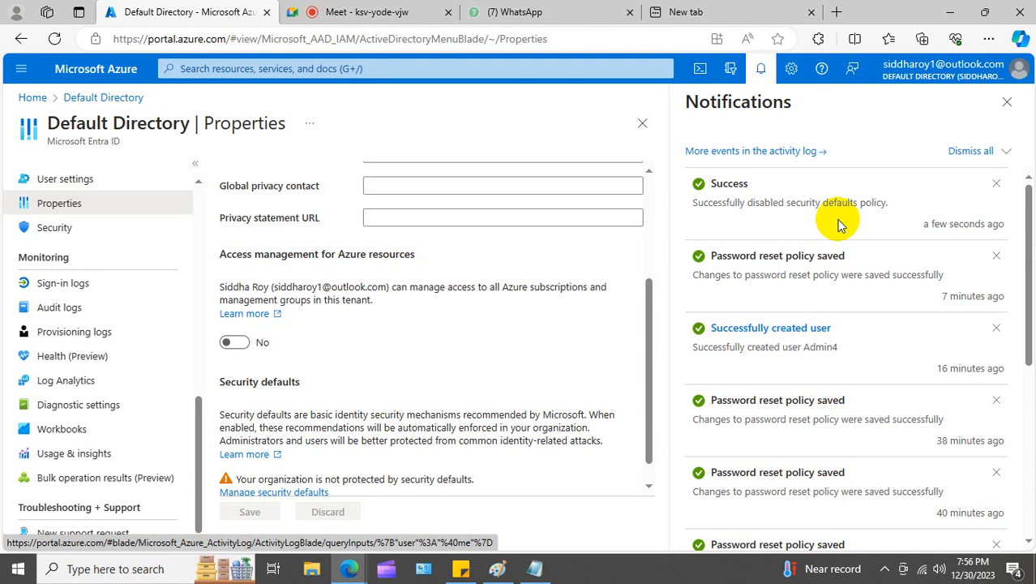
- Open Conditional Access in the Default Directory's Security area and dismiss the notifications
{"action": "left_click_drag", "start_coordinate": [197, 444], "coordinate": [224, 195]}
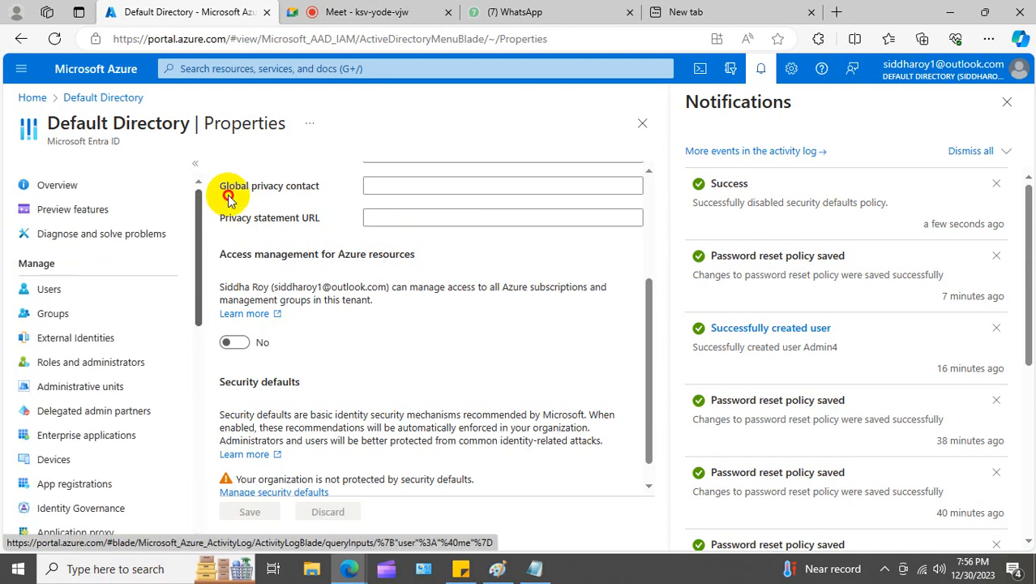
{"action": "left_click", "coordinate": [72, 195]}
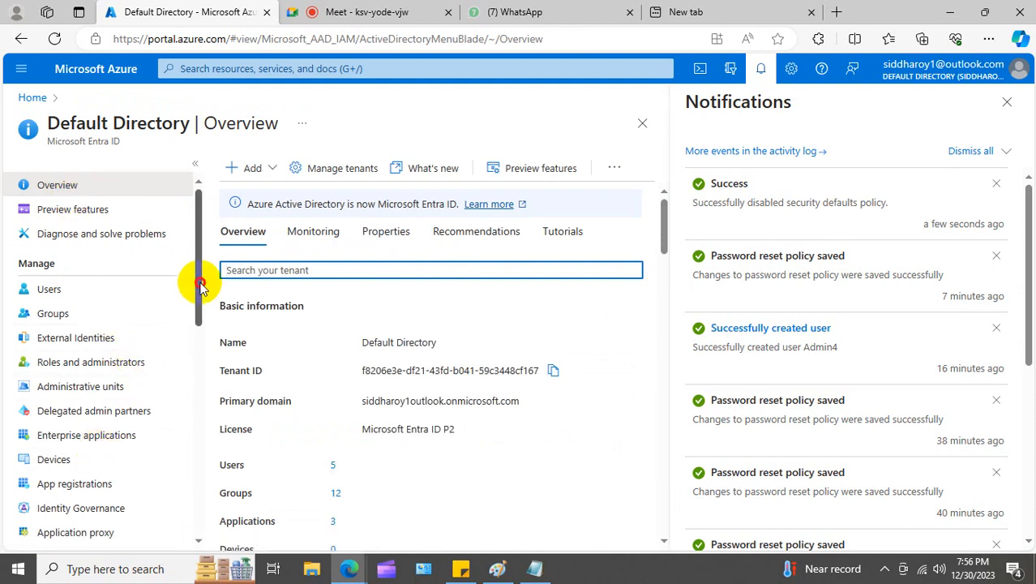
{"action": "left_click_drag", "start_coordinate": [199, 284], "coordinate": [198, 420]}
{"action": "left_click", "coordinate": [43, 388]}
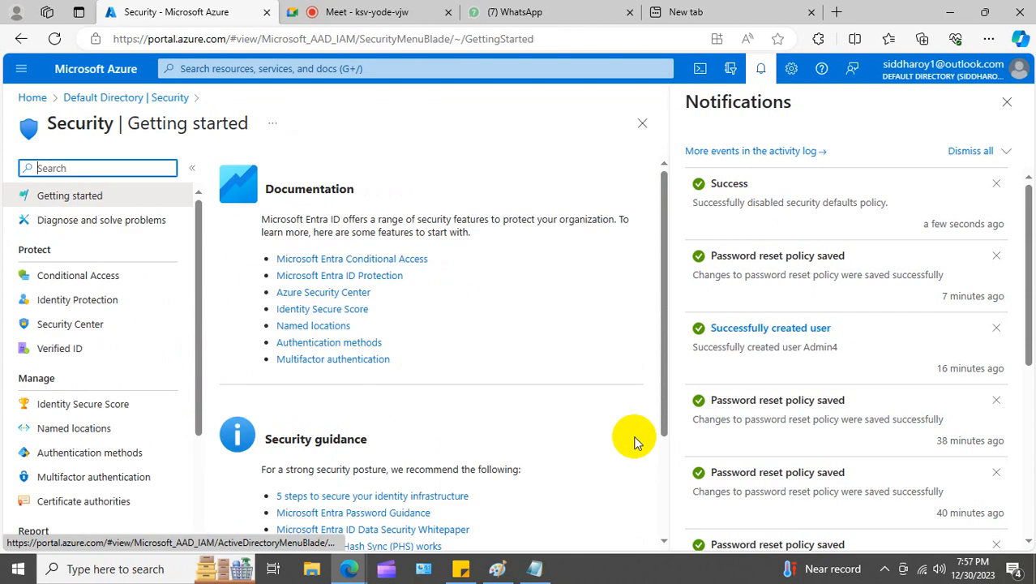
{"action": "left_click", "coordinate": [78, 275]}
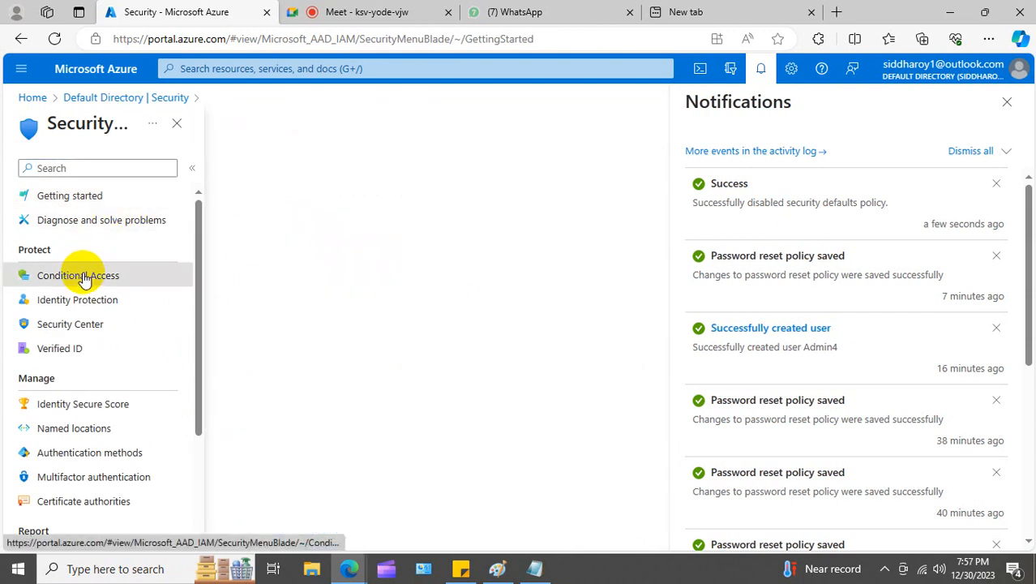
{"action": "left_click", "coordinate": [1007, 103]}
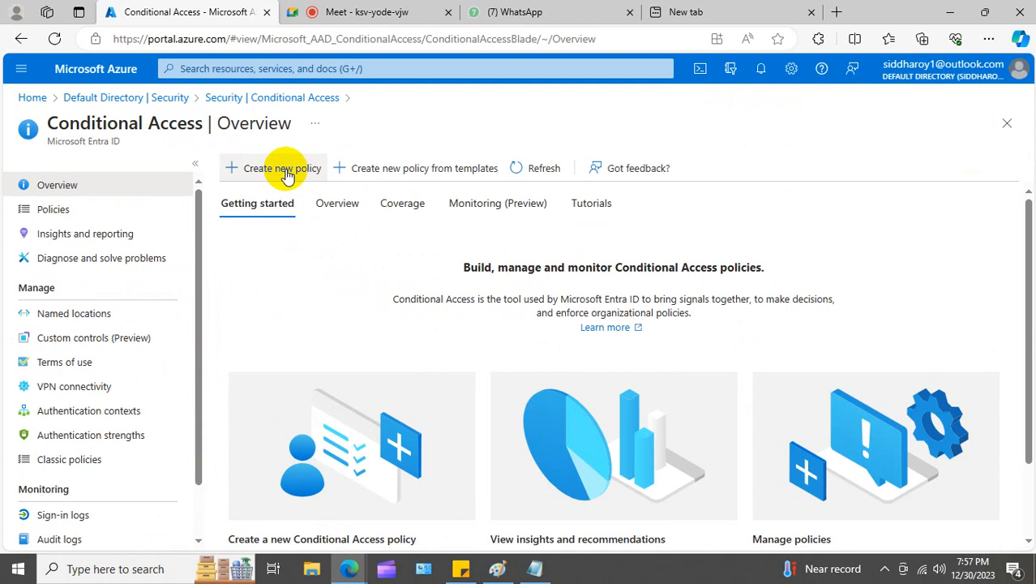
- Start a new Conditional Access policy and name it 2factor
{"action": "left_click", "coordinate": [286, 173]}
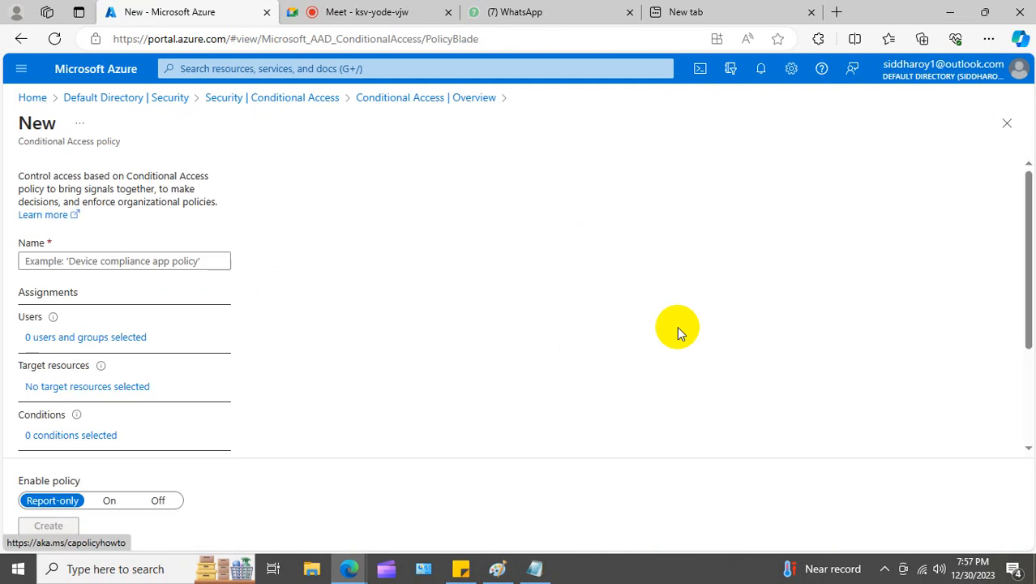
{"action": "left_click", "coordinate": [65, 260]}
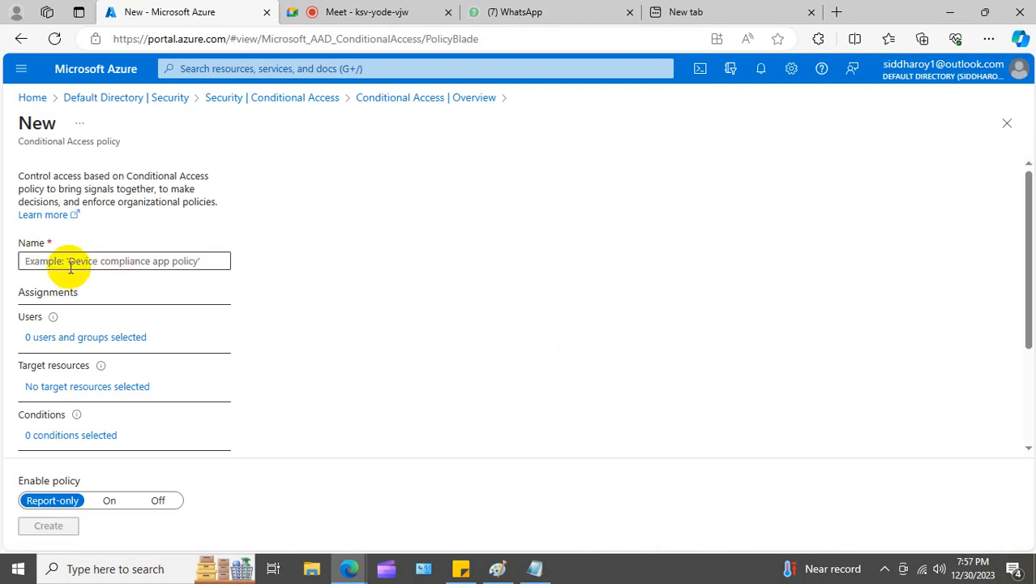
{"action": "left_click", "coordinate": [66, 261]}
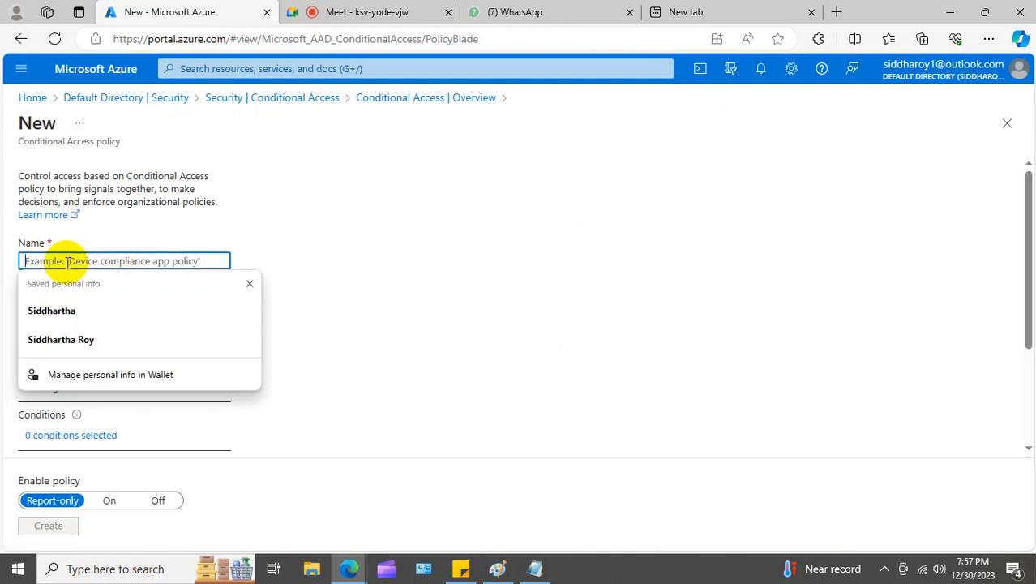
{"action": "type", "text": "2factor"}
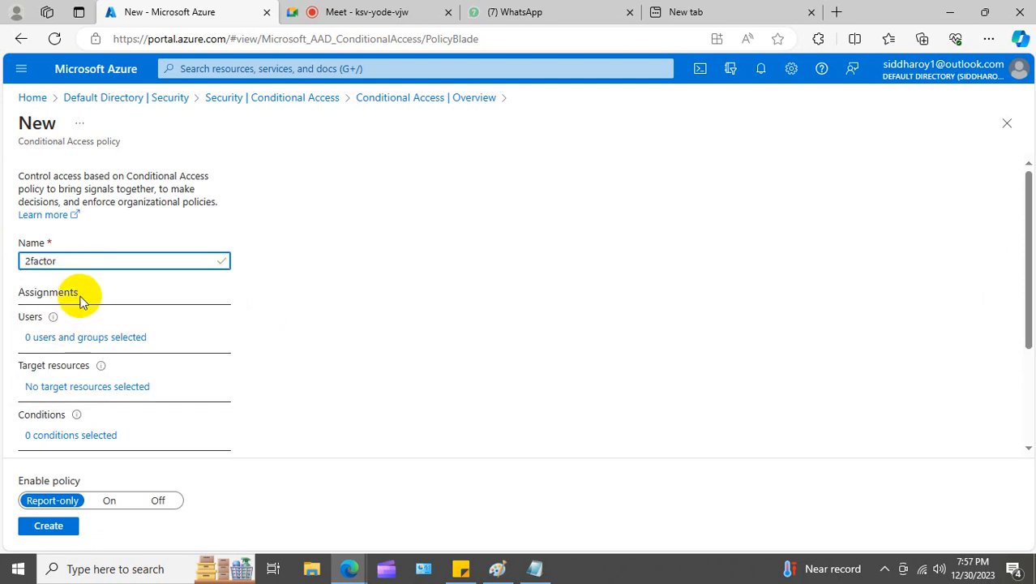
- Assign the policy to selected users and groups, including the SSPR_Users group
{"action": "left_click", "coordinate": [51, 342]}
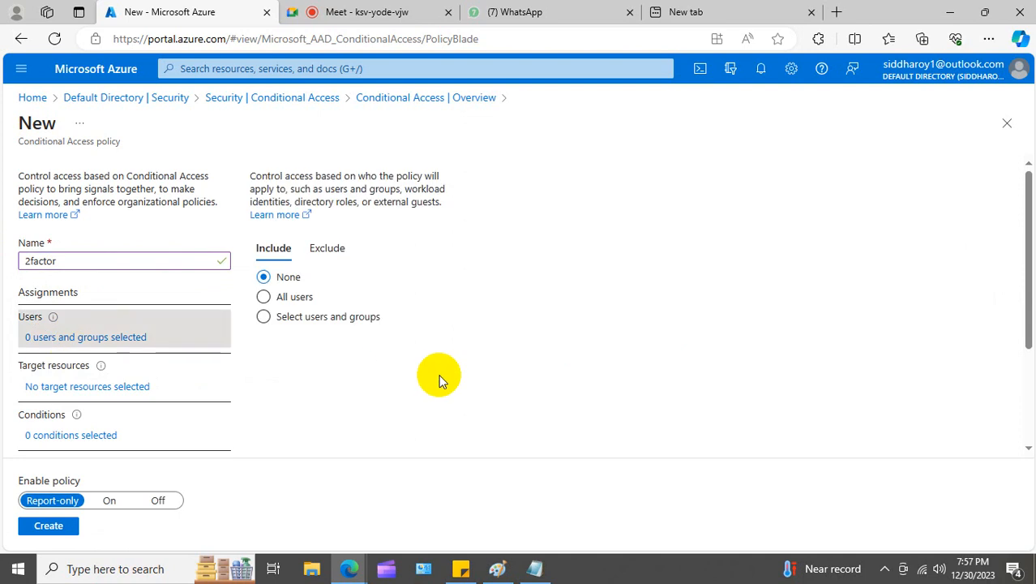
{"action": "left_click", "coordinate": [335, 318]}
{"action": "left_click", "coordinate": [329, 396]}
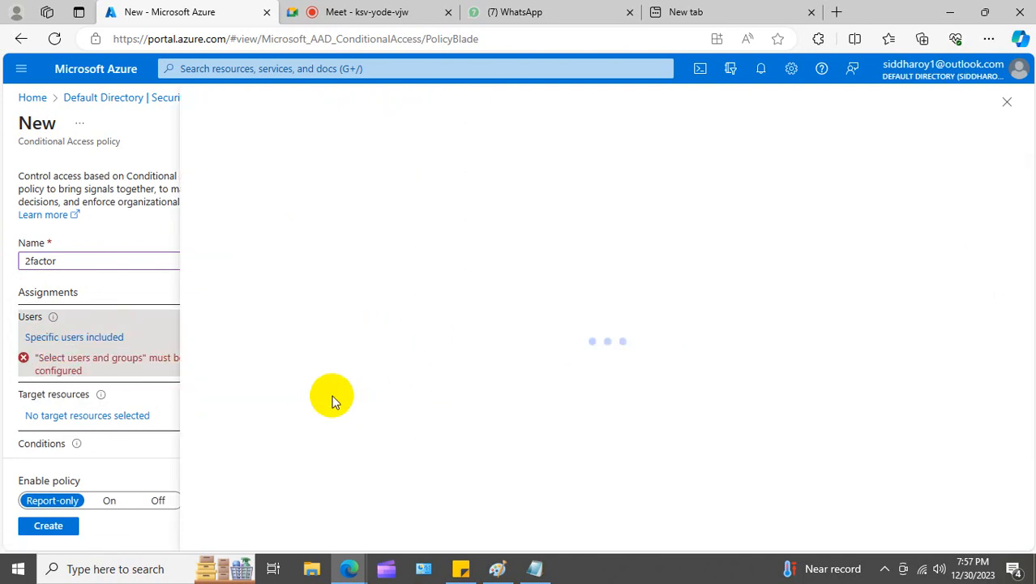
{"action": "left_click", "coordinate": [287, 214]}
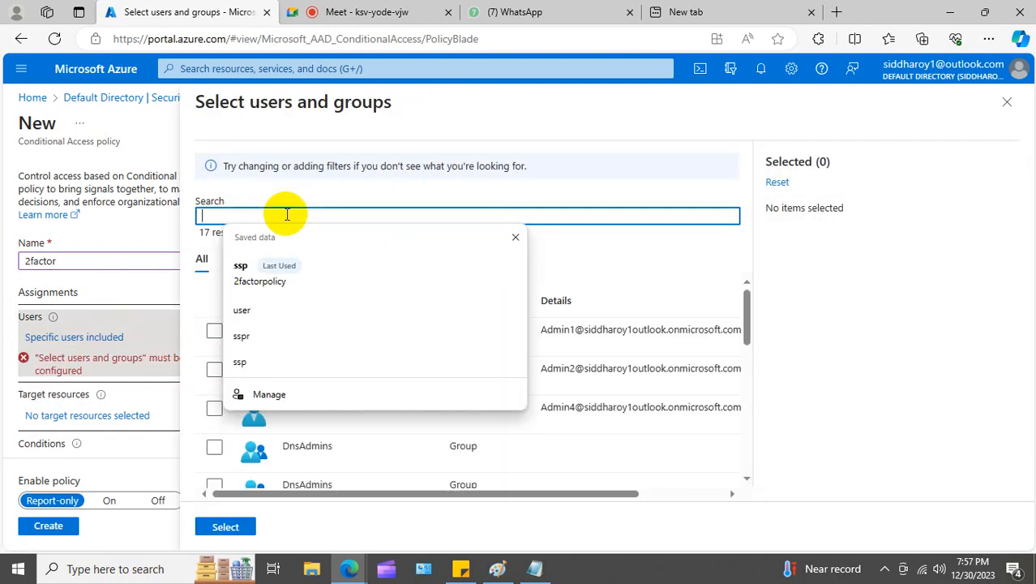
{"action": "type", "text": "sspr"}
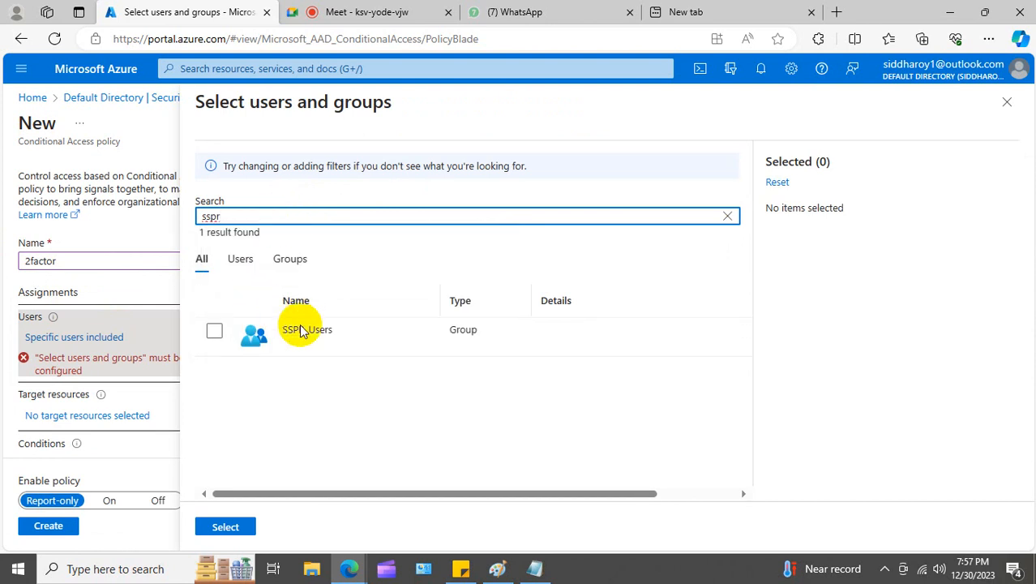
{"action": "left_click", "coordinate": [214, 331]}
{"action": "left_click", "coordinate": [231, 529]}
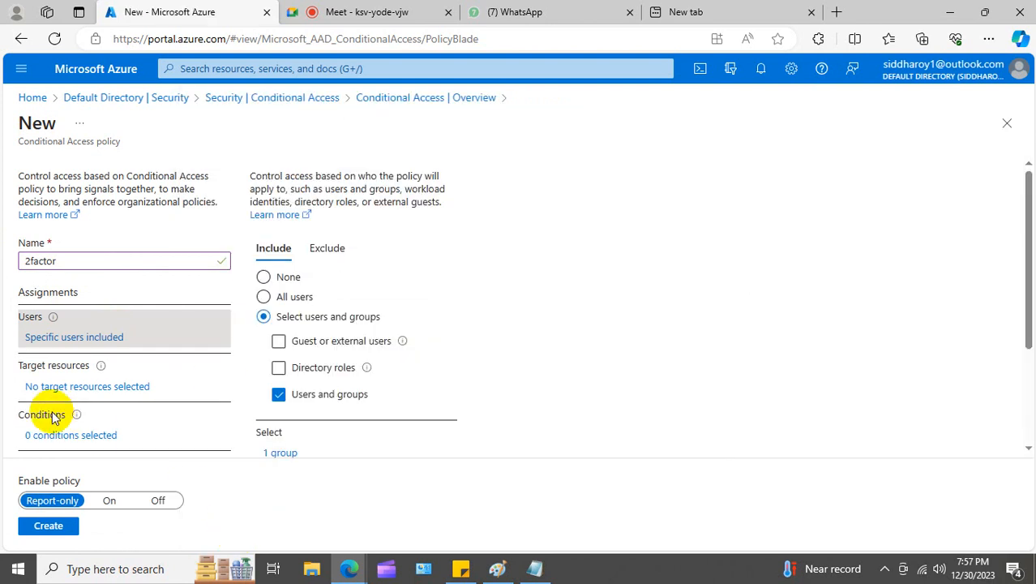
- Set the policy's target resources to include all cloud apps
{"action": "left_click_drag", "start_coordinate": [1028, 251], "coordinate": [1013, 308]}
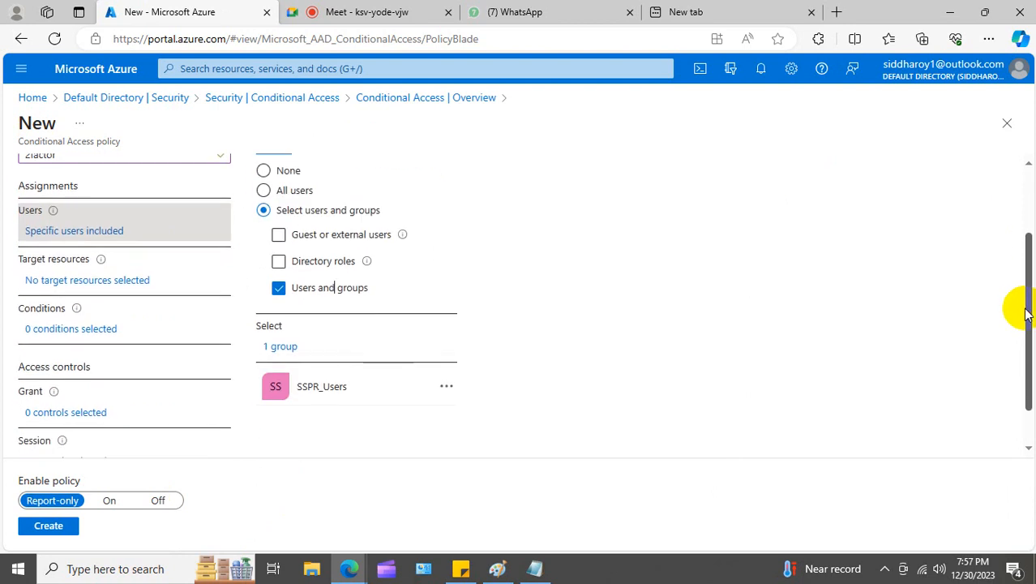
{"action": "left_click", "coordinate": [85, 282]}
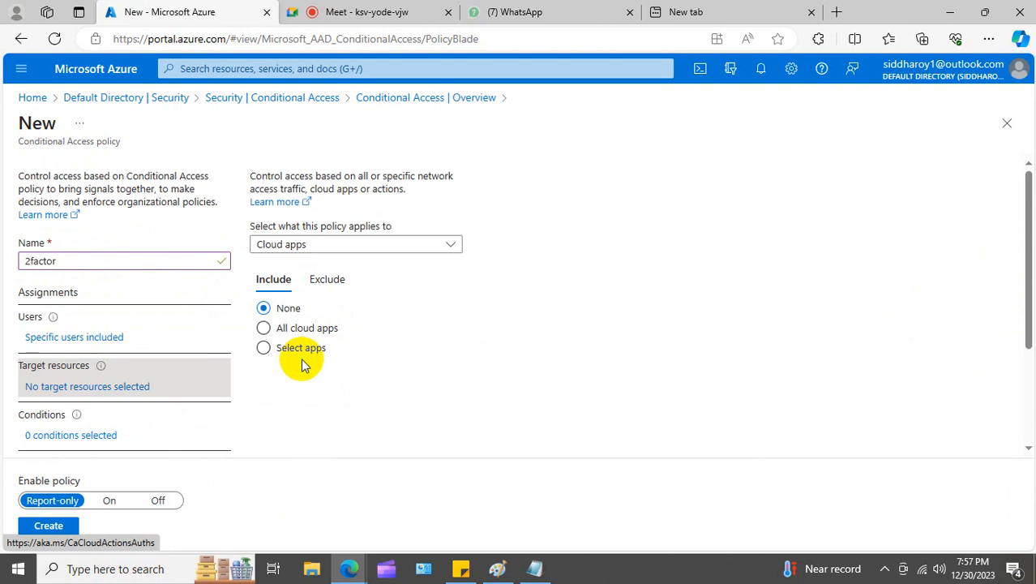
{"action": "left_click", "coordinate": [264, 349]}
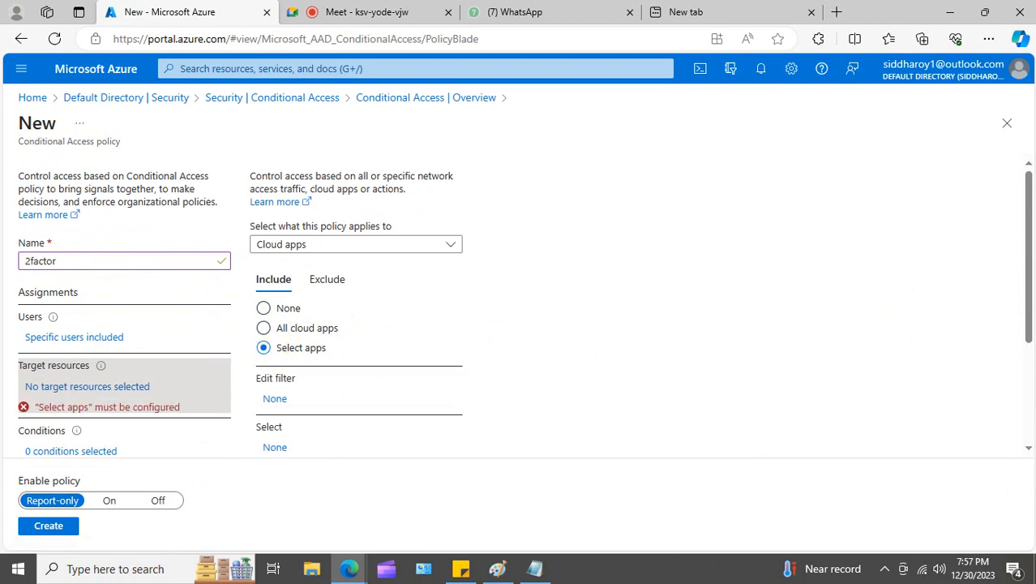
{"action": "left_click_drag", "start_coordinate": [1027, 282], "coordinate": [1026, 325]}
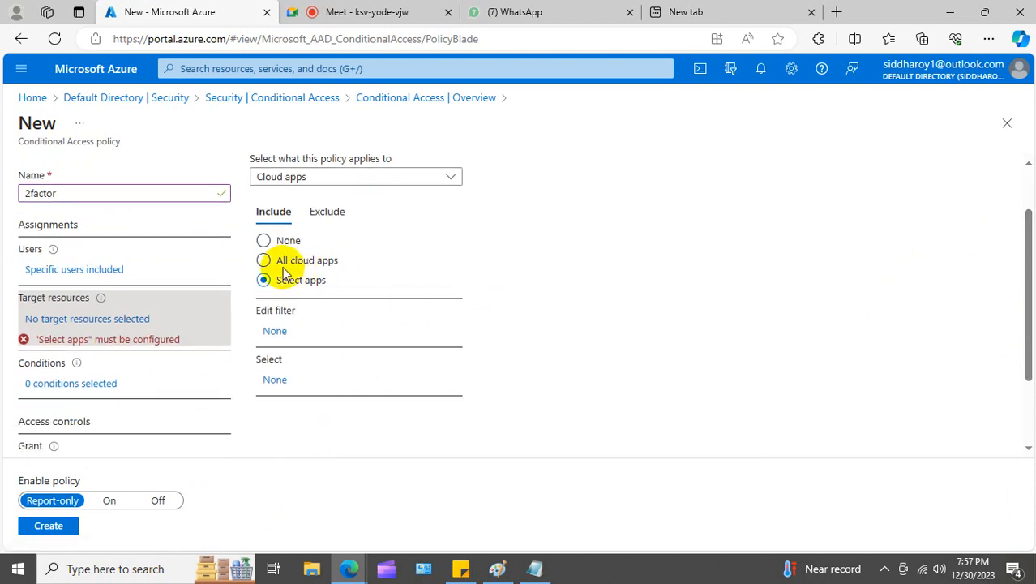
{"action": "left_click", "coordinate": [263, 260]}
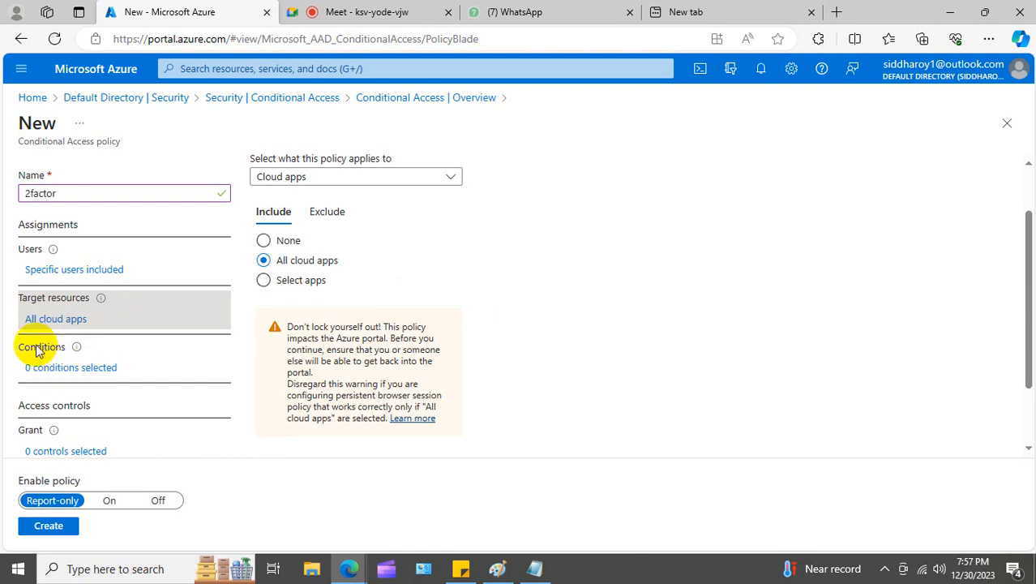
- Review the policy's conditions and set its grant control to grant access with multifactor authentication required
{"action": "left_click", "coordinate": [56, 369]}
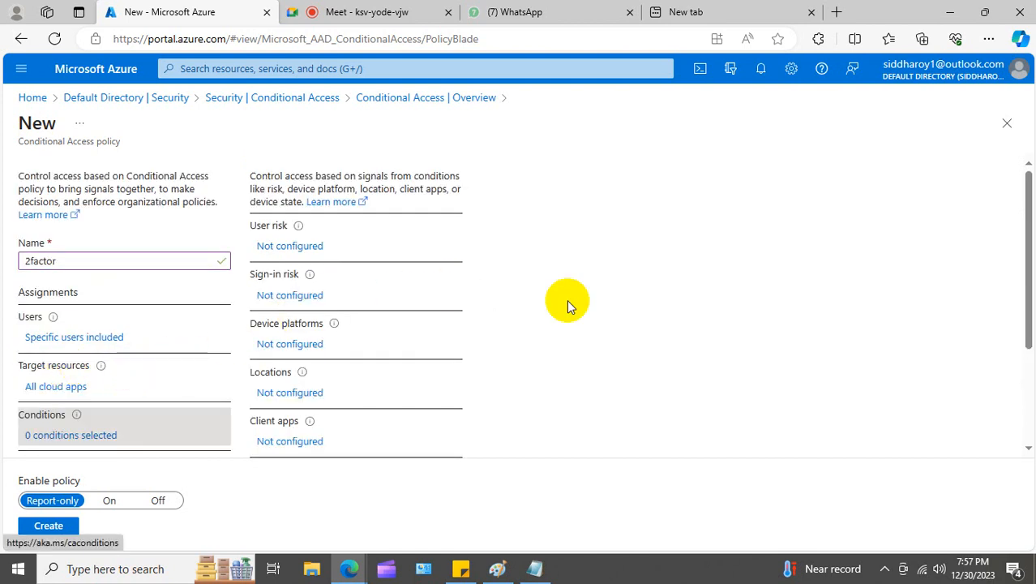
{"action": "left_click_drag", "start_coordinate": [1025, 286], "coordinate": [1033, 382]}
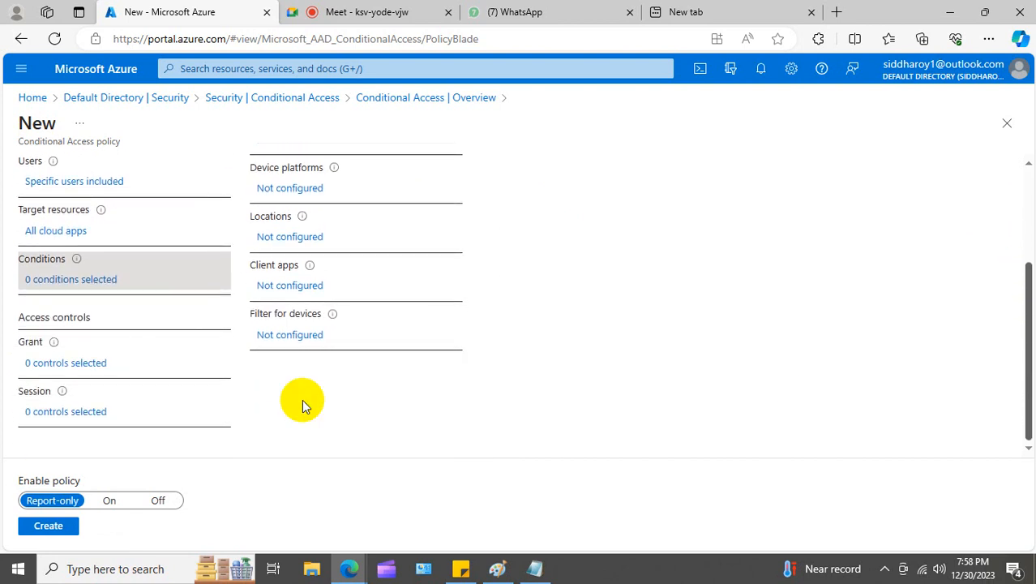
{"action": "left_click", "coordinate": [63, 363]}
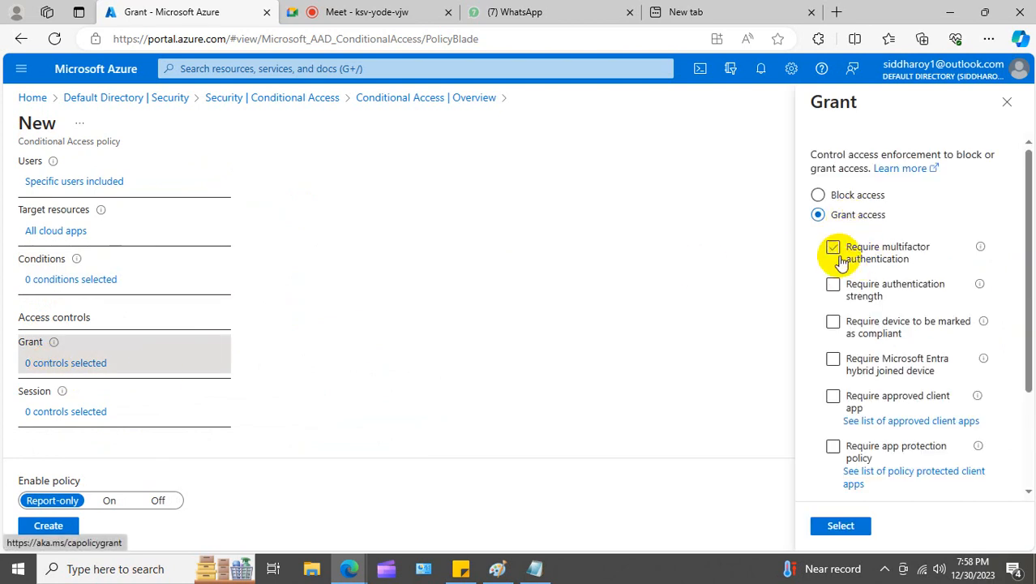
{"action": "left_click", "coordinate": [833, 248]}
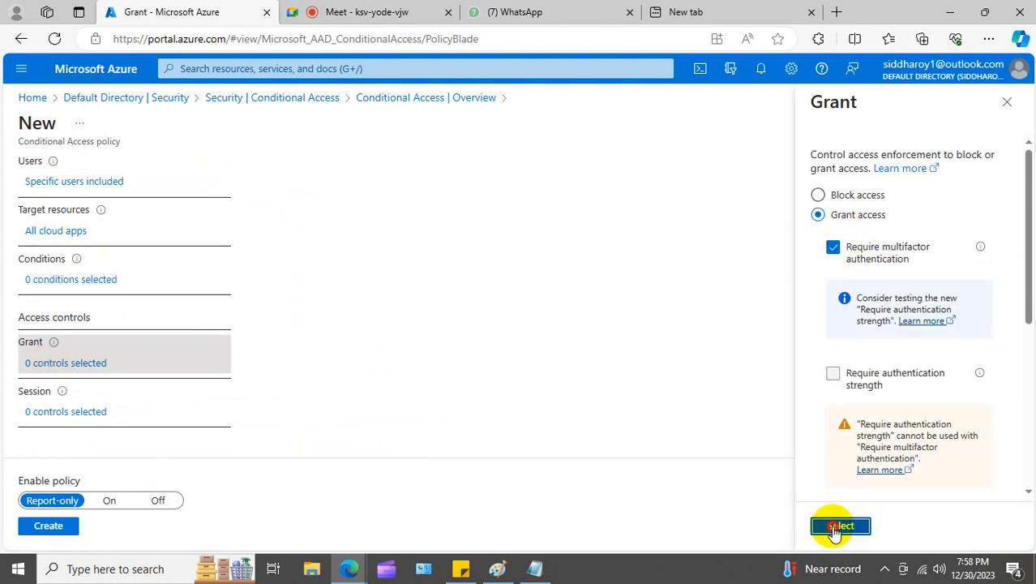
{"action": "left_click", "coordinate": [835, 526]}
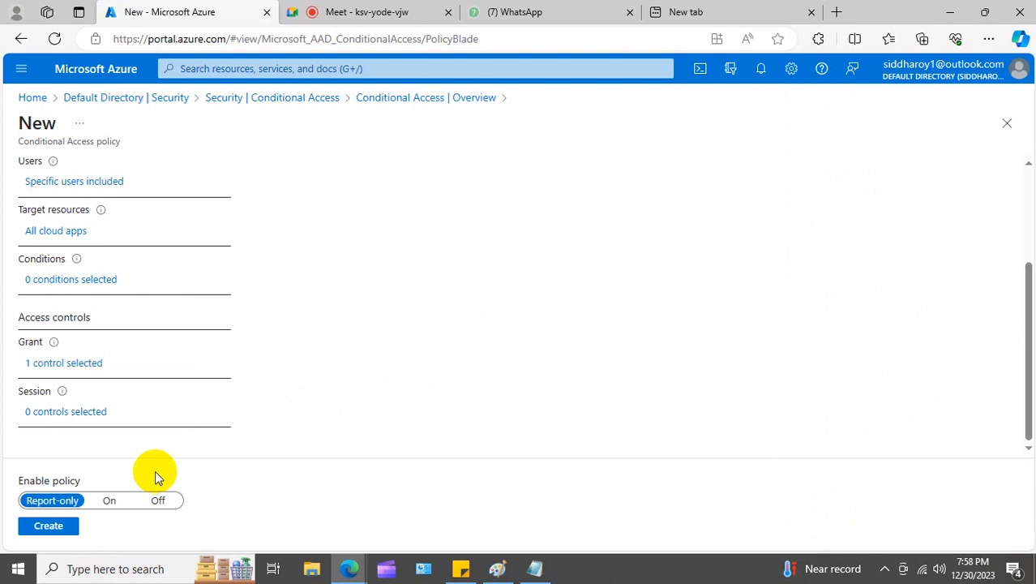
- Turn the policy on, create it, and dismiss the notification
{"action": "left_click", "coordinate": [109, 500]}
{"action": "left_click", "coordinate": [49, 526]}
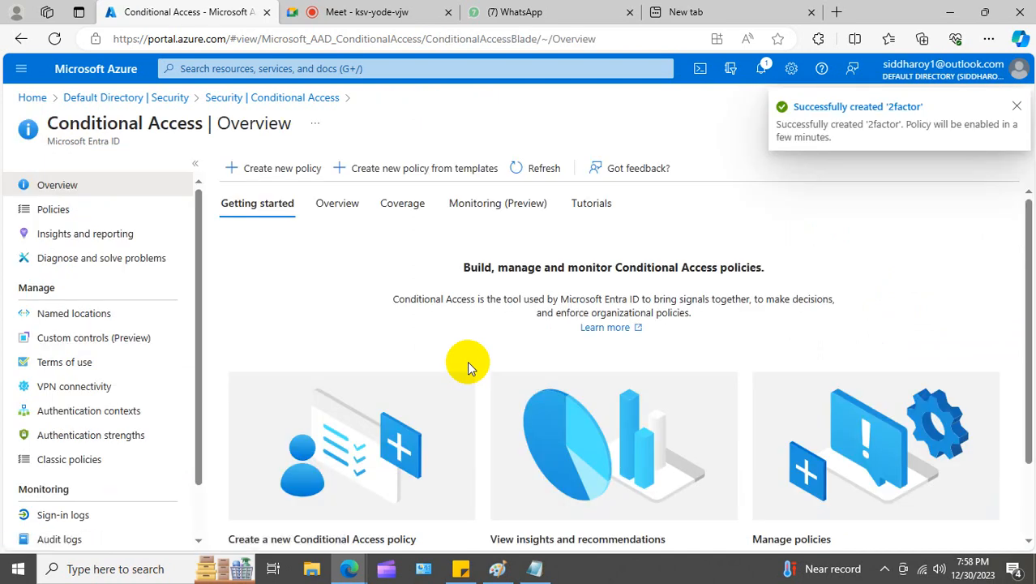
{"action": "left_click", "coordinate": [1015, 108]}
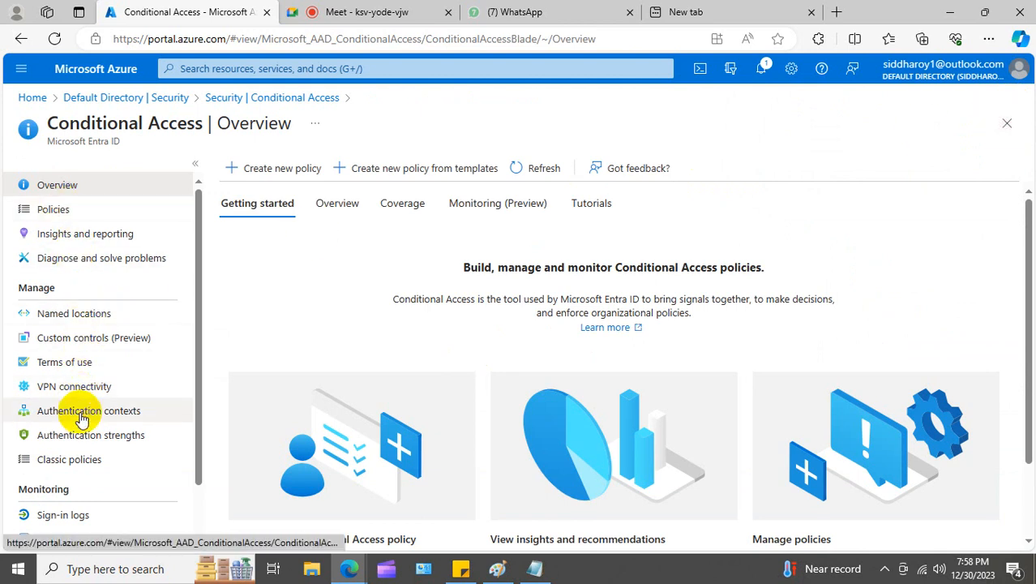
- Reopen Conditional Access from the Security area and view its list of policies
{"action": "scroll", "coordinate": [193, 263], "scroll_direction": "down", "scroll_amount": 2}
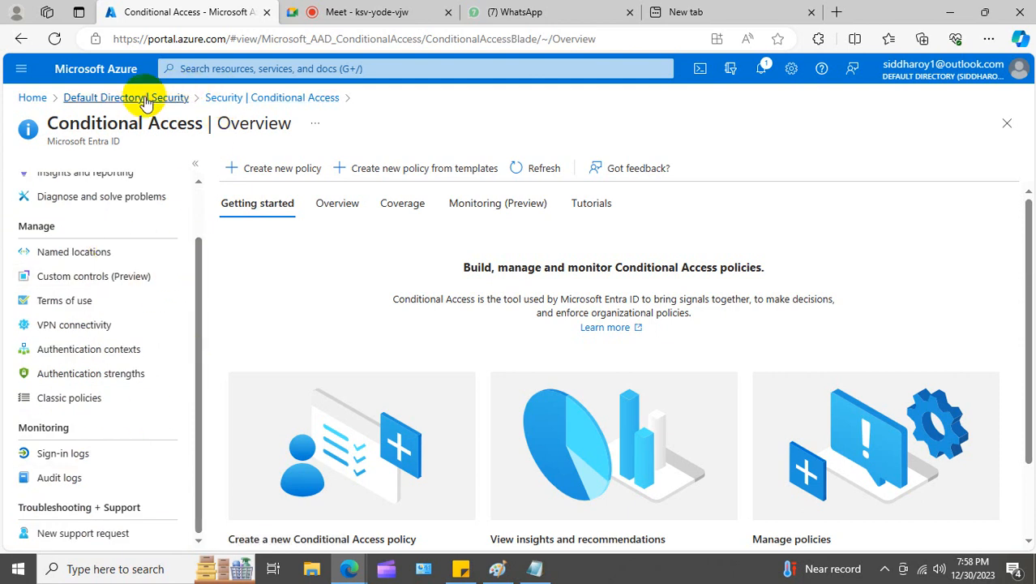
{"action": "left_click_drag", "start_coordinate": [201, 301], "coordinate": [204, 231]}
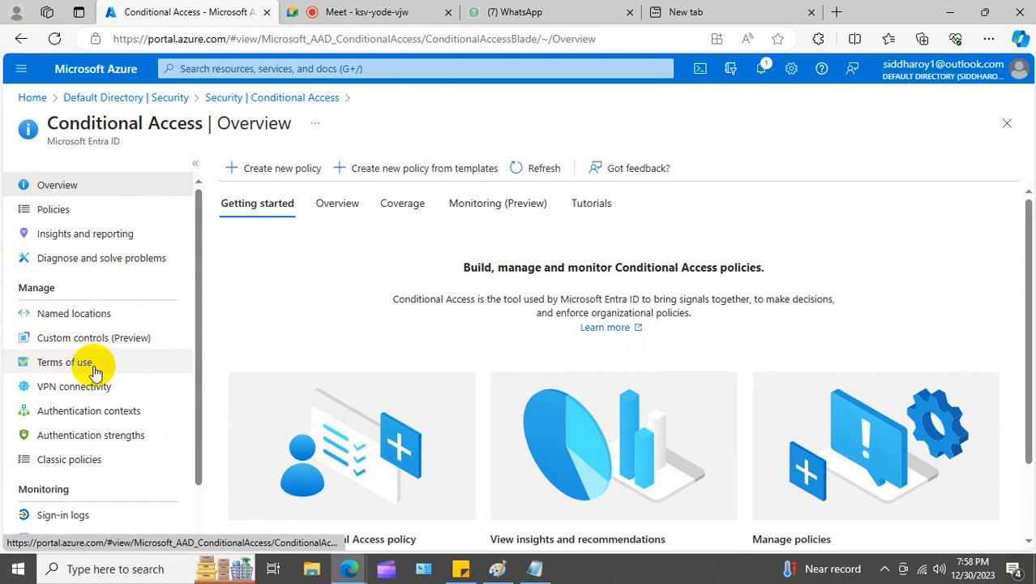
{"action": "left_click", "coordinate": [274, 98]}
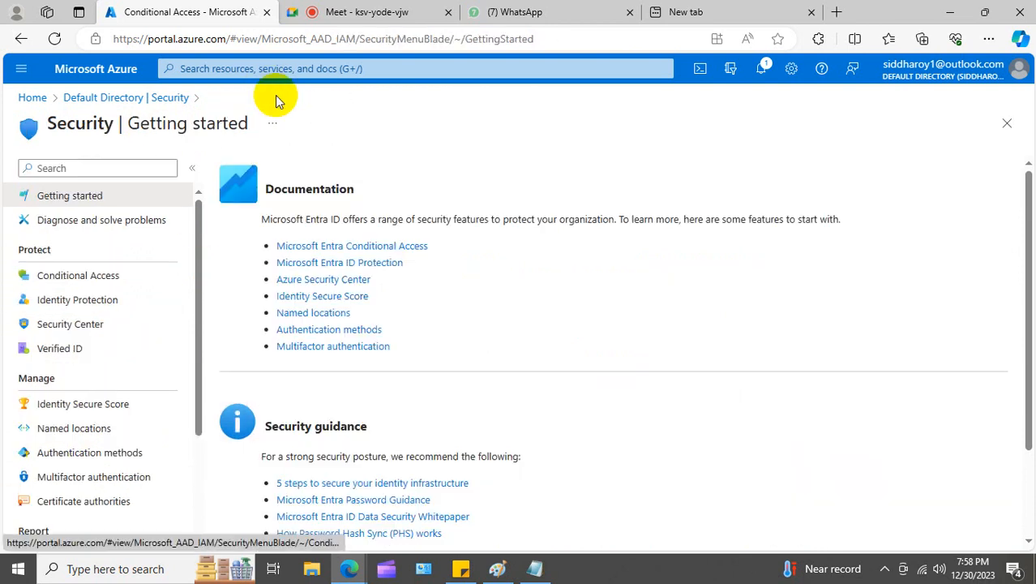
{"action": "left_click", "coordinate": [90, 276]}
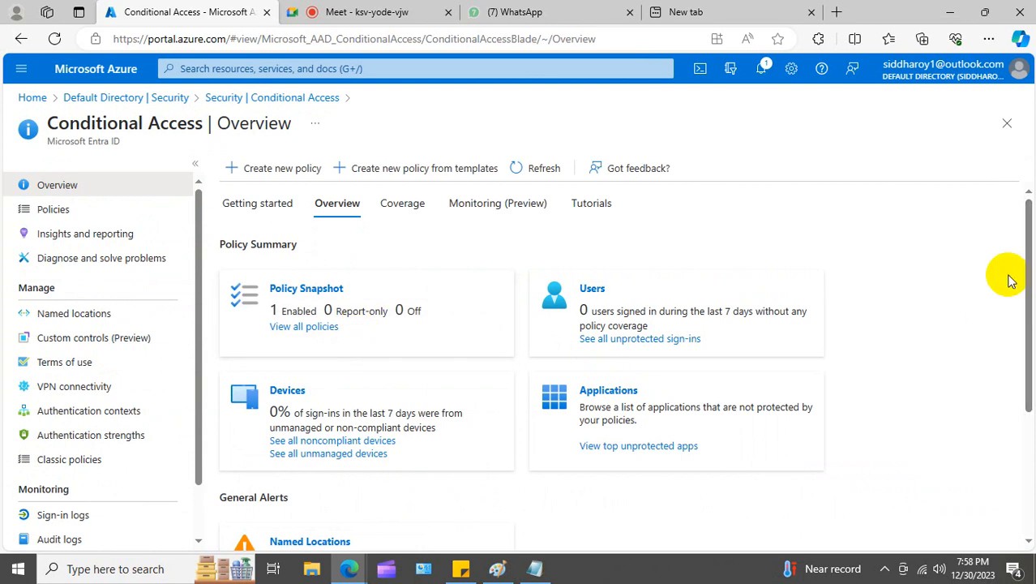
{"action": "mouse_move", "coordinate": [1027, 290]}
{"action": "left_mouse_down"}
{"action": "mouse_move", "coordinate": [1030, 477]}
{"action": "mouse_move", "coordinate": [1020, 522]}
{"action": "mouse_move", "coordinate": [1025, 261]}
{"action": "mouse_move", "coordinate": [1031, 284]}
{"action": "left_mouse_up"}
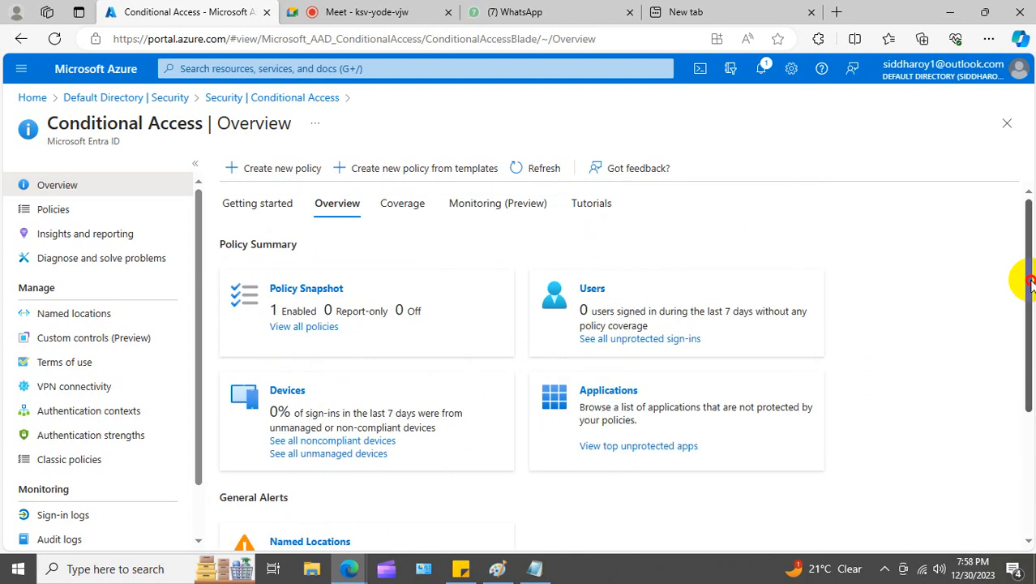
{"action": "left_click", "coordinate": [61, 210]}
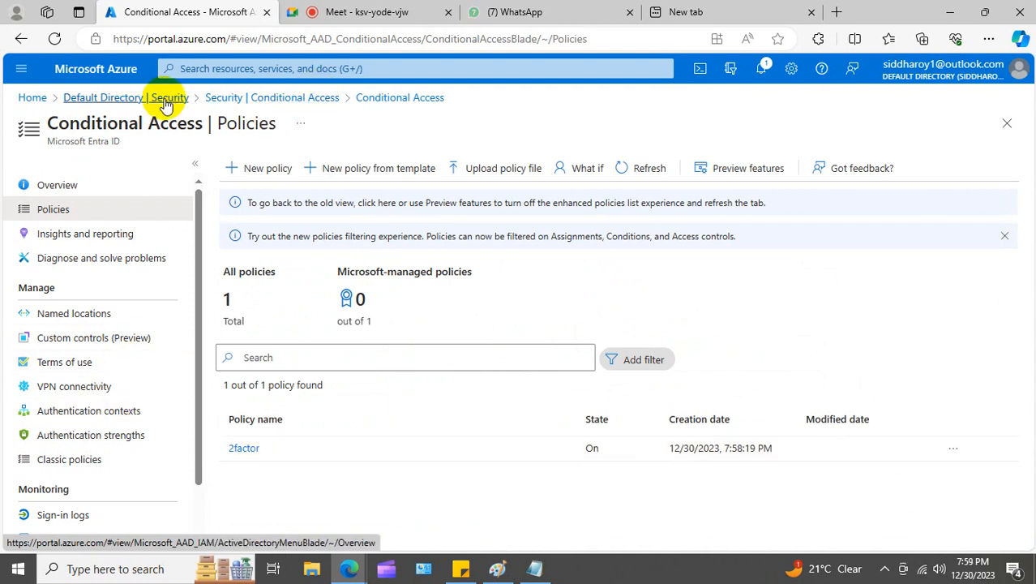
- Find the SSPR_Users group in the Default Directory by searching for sspr, and view its members
{"action": "left_click", "coordinate": [123, 98]}
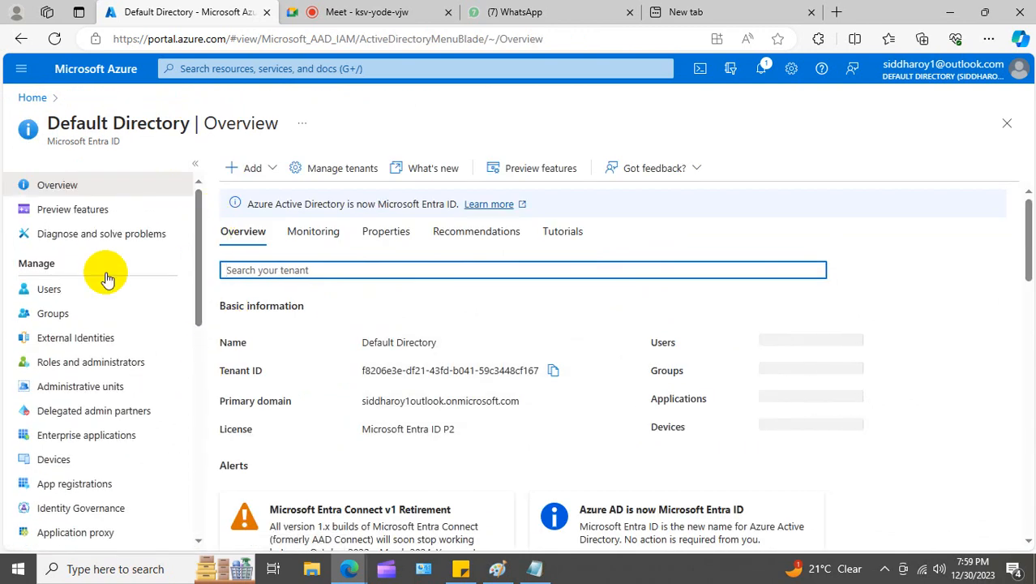
{"action": "left_click", "coordinate": [53, 313]}
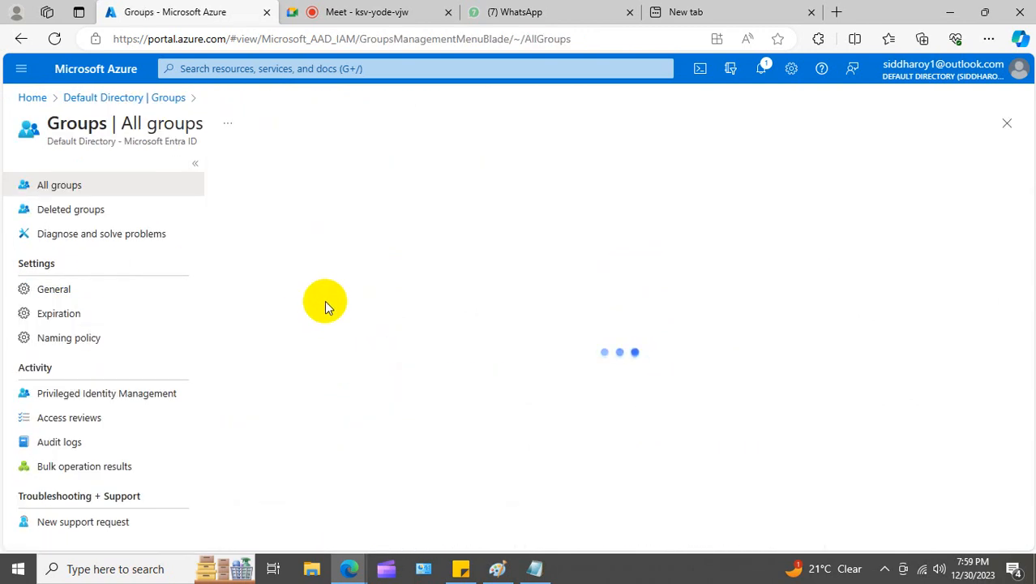
{"action": "left_click", "coordinate": [314, 231]}
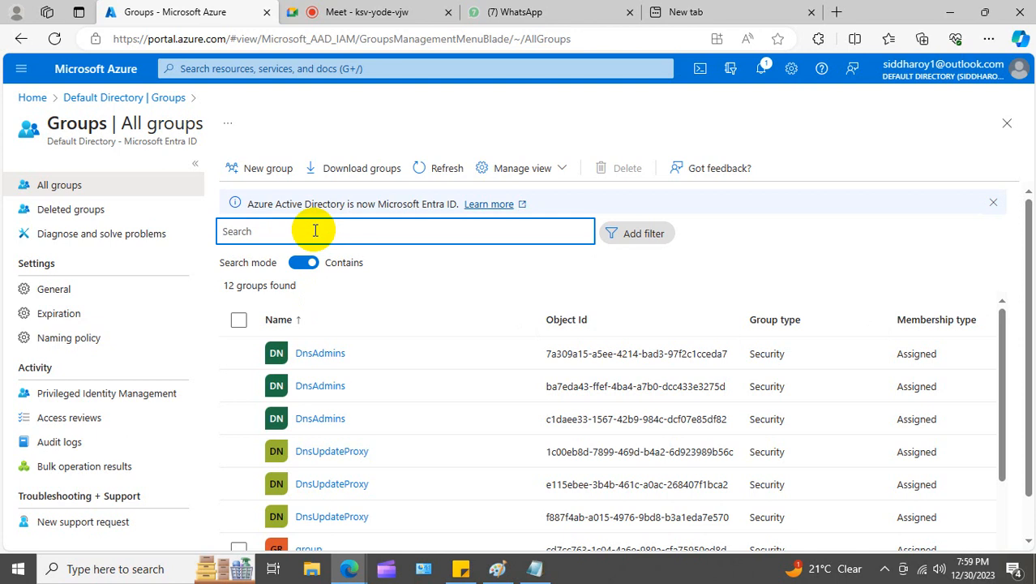
{"action": "type", "text": "sspr"}
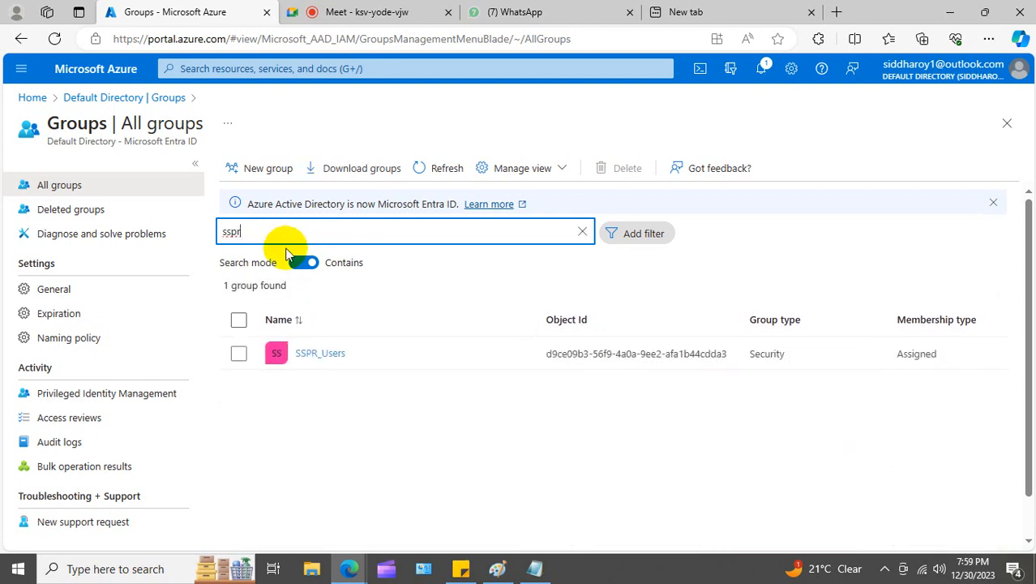
{"action": "left_click", "coordinate": [314, 355]}
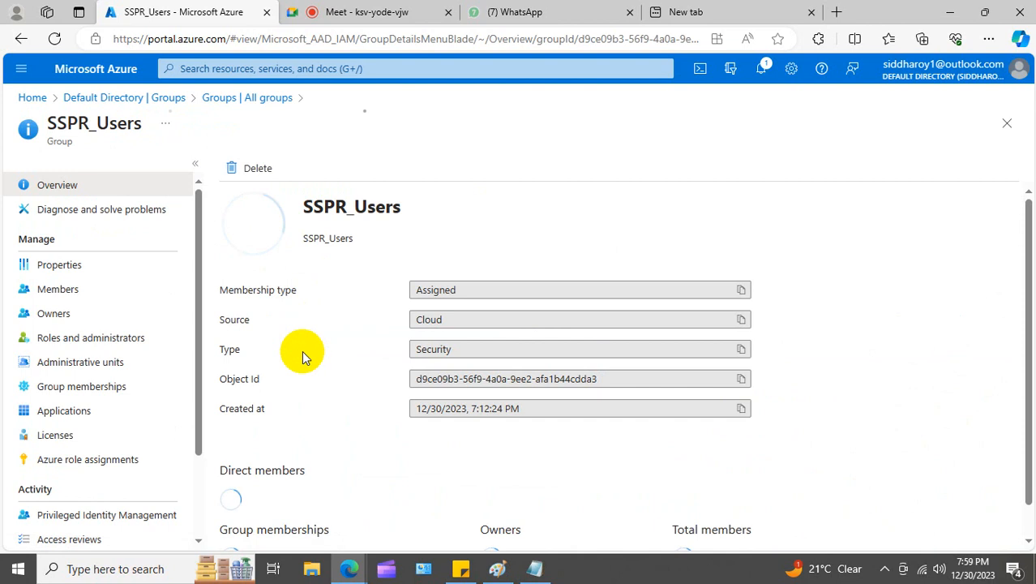
{"action": "left_click", "coordinate": [57, 288]}
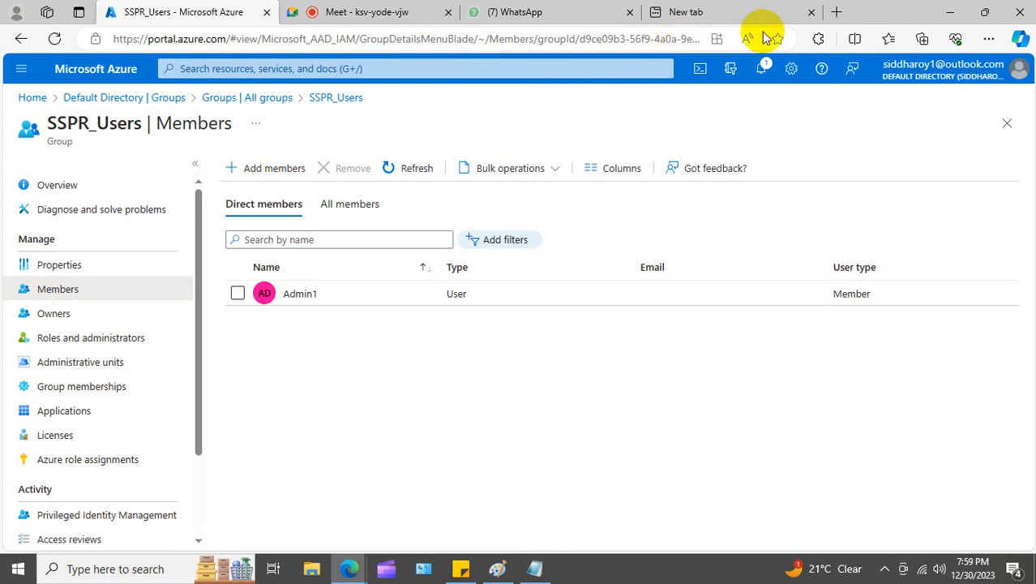
{"action": "left_click", "coordinate": [990, 39]}
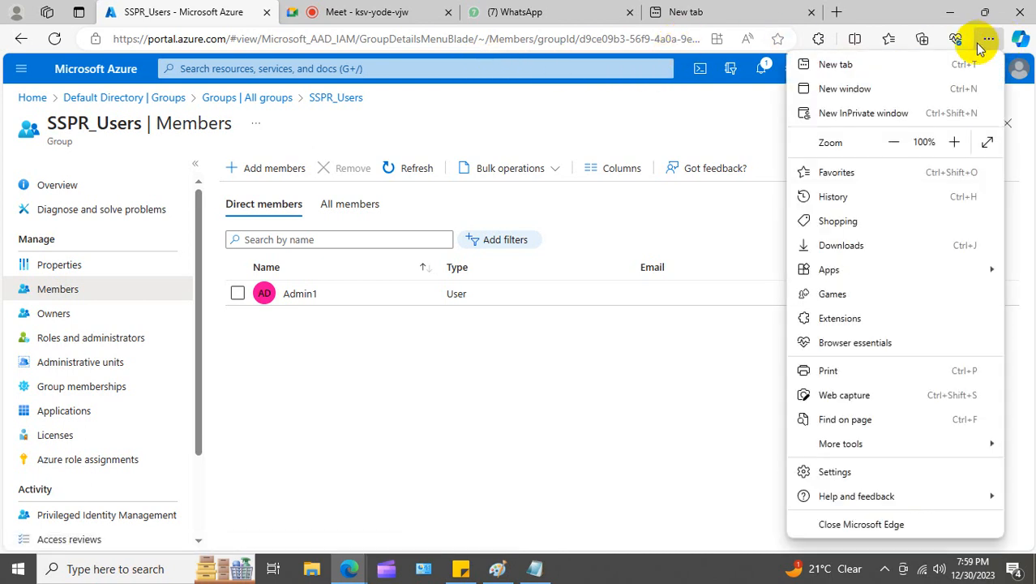
{"action": "left_click", "coordinate": [892, 114]}
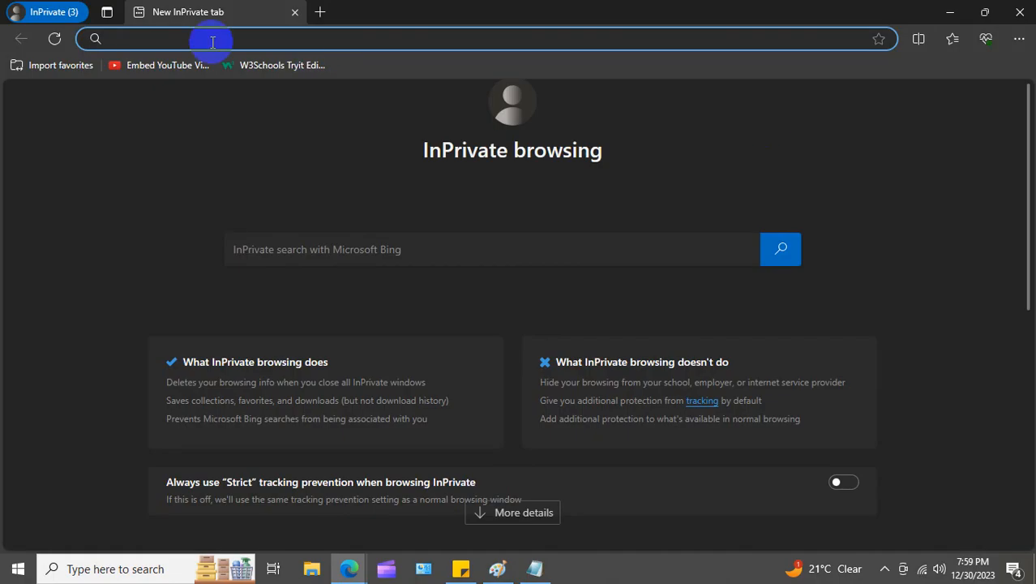
{"action": "type", "text": "http"}
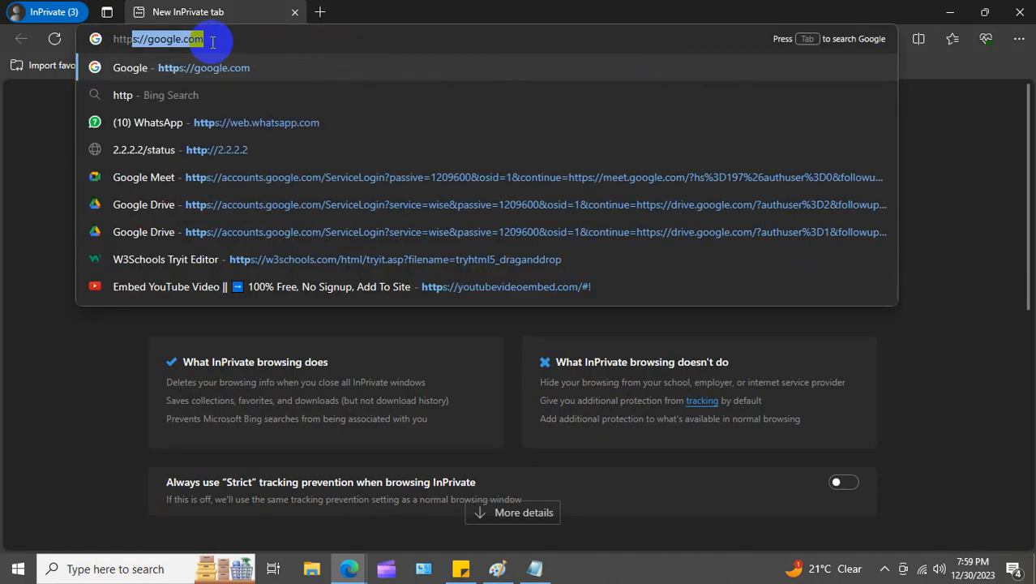
{"action": "type", "text": "s://aa"}
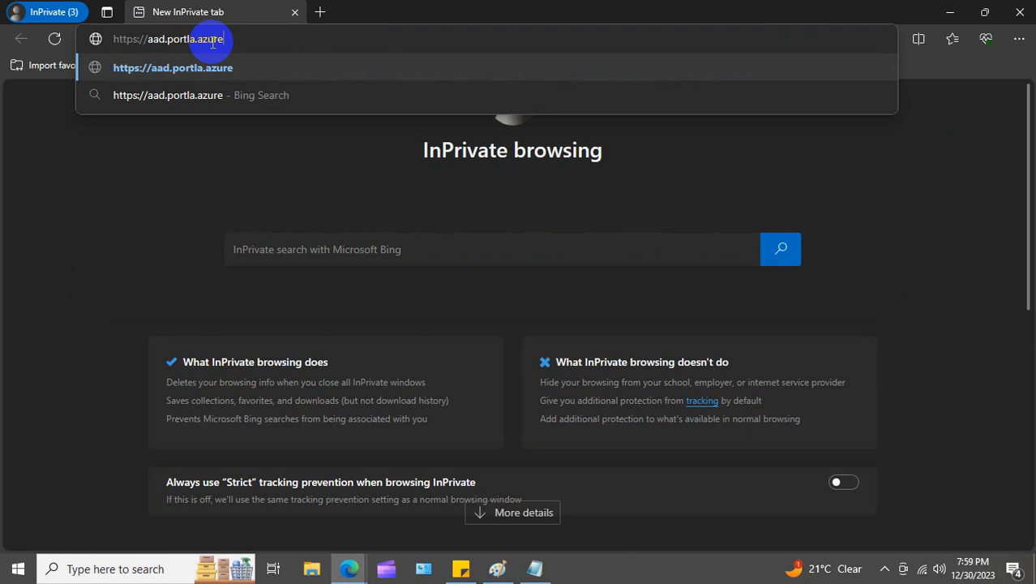
{"action": "type", "text": "d.portla.azure"}
{"action": "key", "text": "Return"}
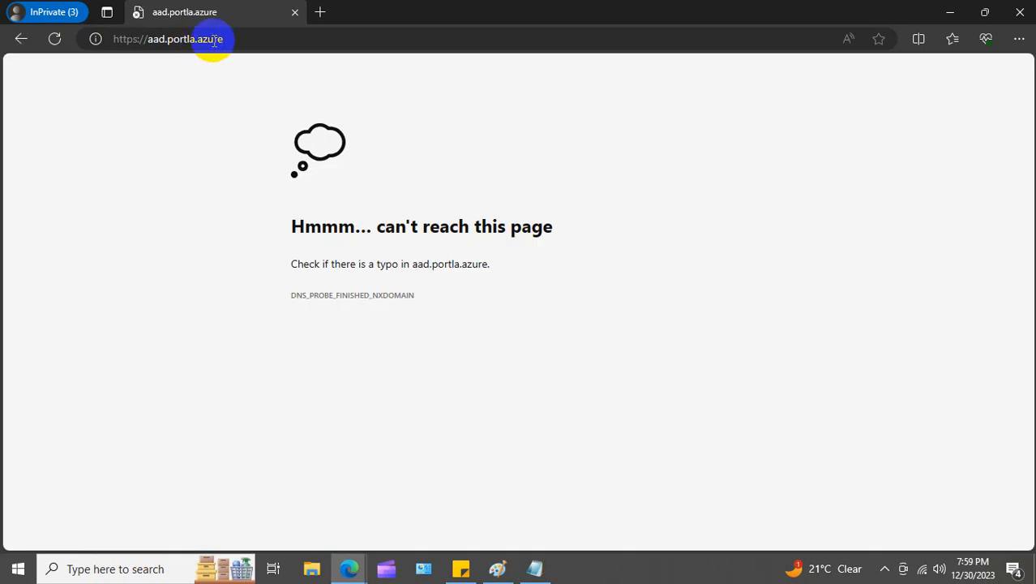
{"action": "left_click", "coordinate": [235, 39]}
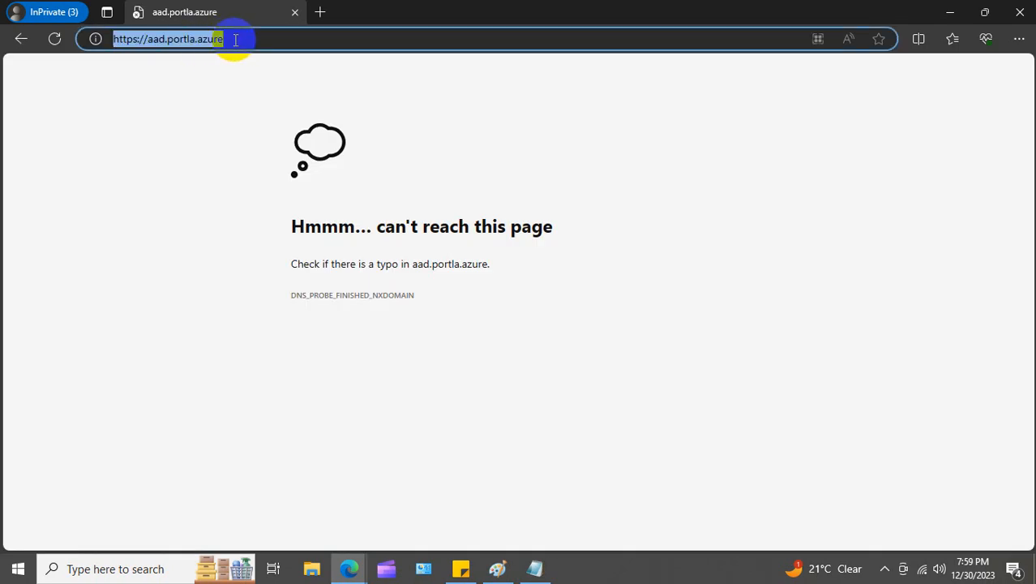
{"action": "left_click", "coordinate": [235, 39]}
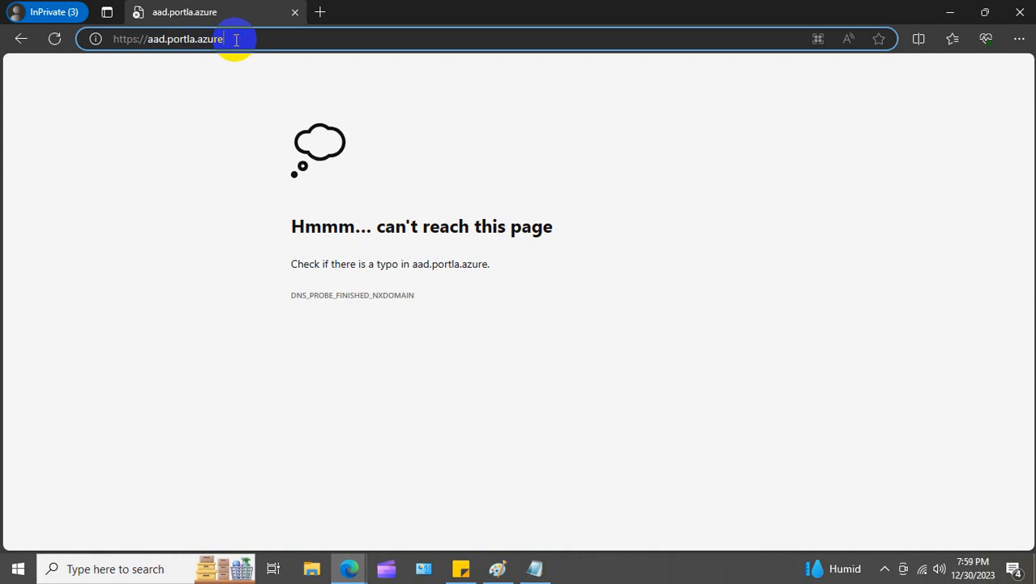
{"action": "key", "text": "BackSpace"}
{"action": "key", "text": "BackSpace"}
{"action": "key", "text": "BackSpace"}
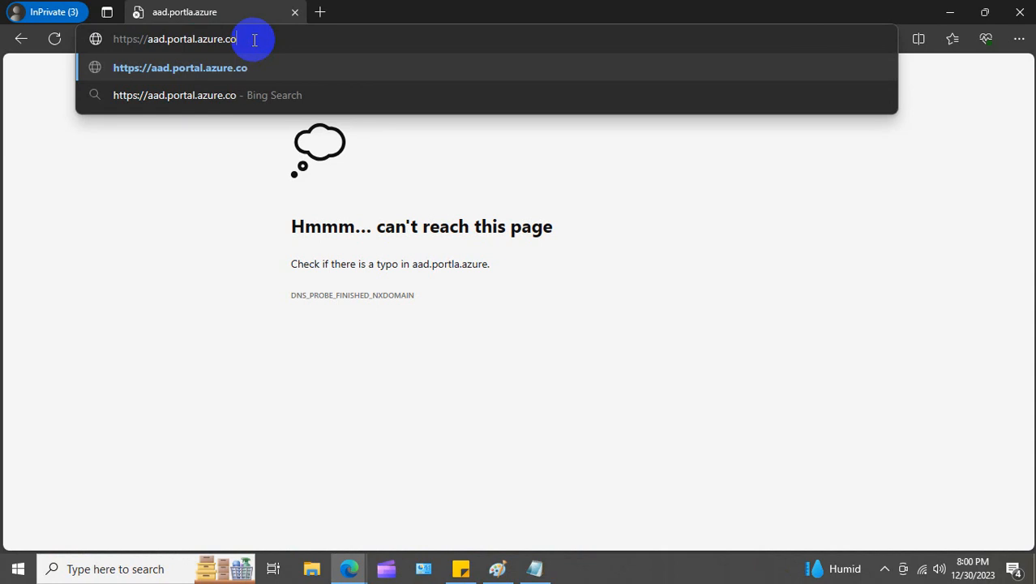
{"action": "key", "text": "Return"}
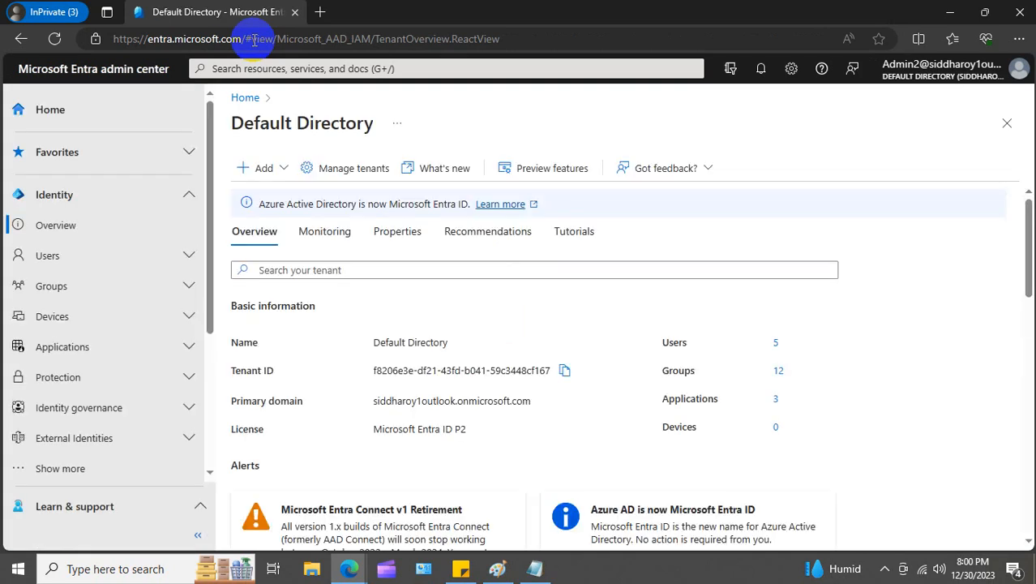
- Start signing in with a different account and submit the first admin account's sign-in address copied in Notepad
{"action": "left_click", "coordinate": [1020, 71]}
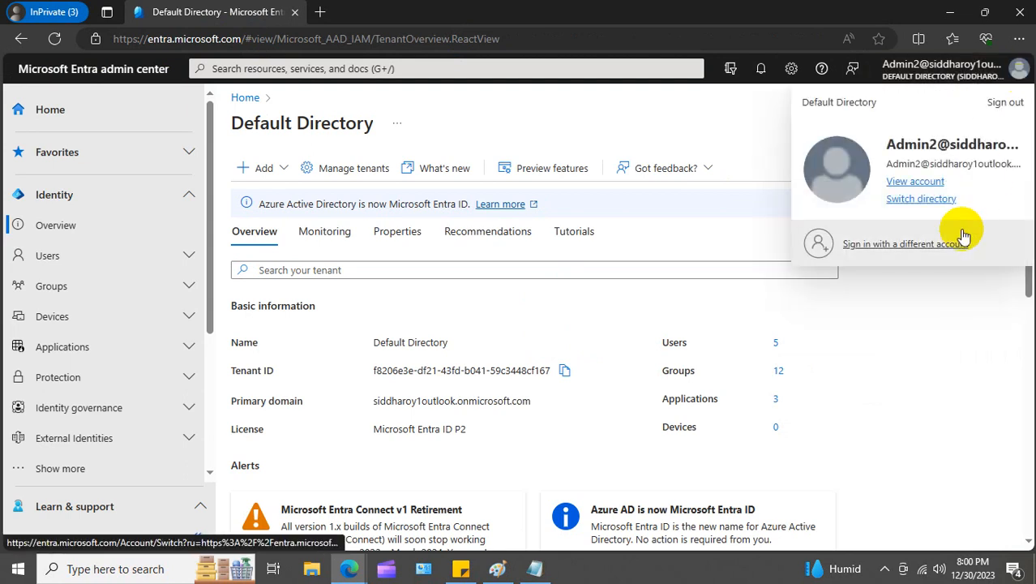
{"action": "left_click", "coordinate": [936, 246]}
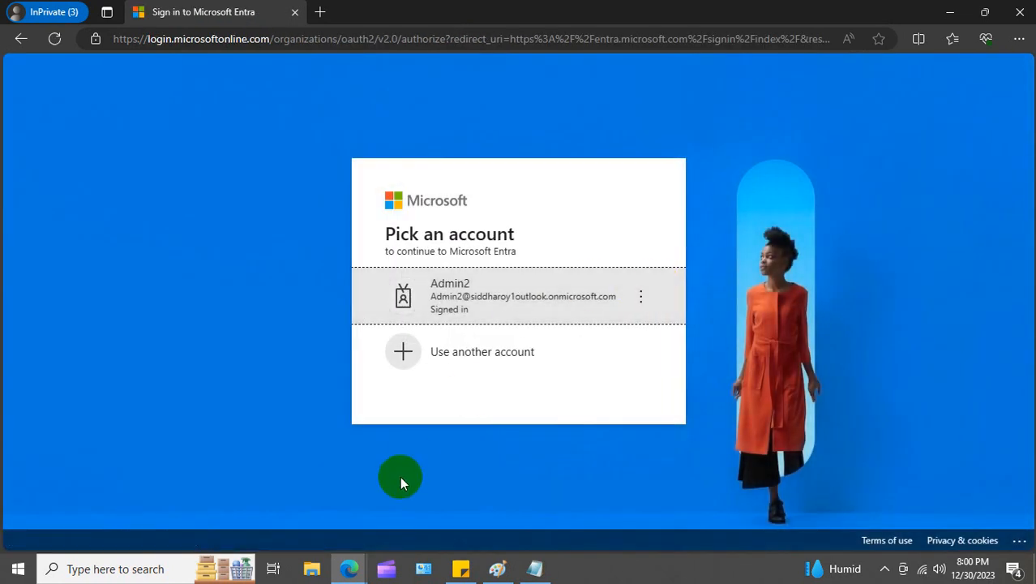
{"action": "left_click", "coordinate": [462, 367]}
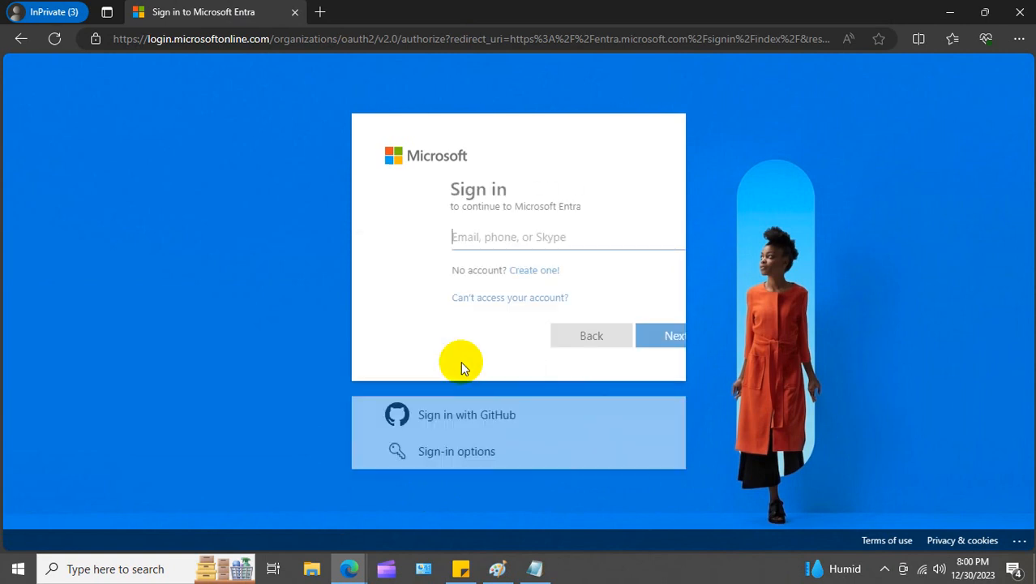
{"action": "left_click", "coordinate": [531, 562]}
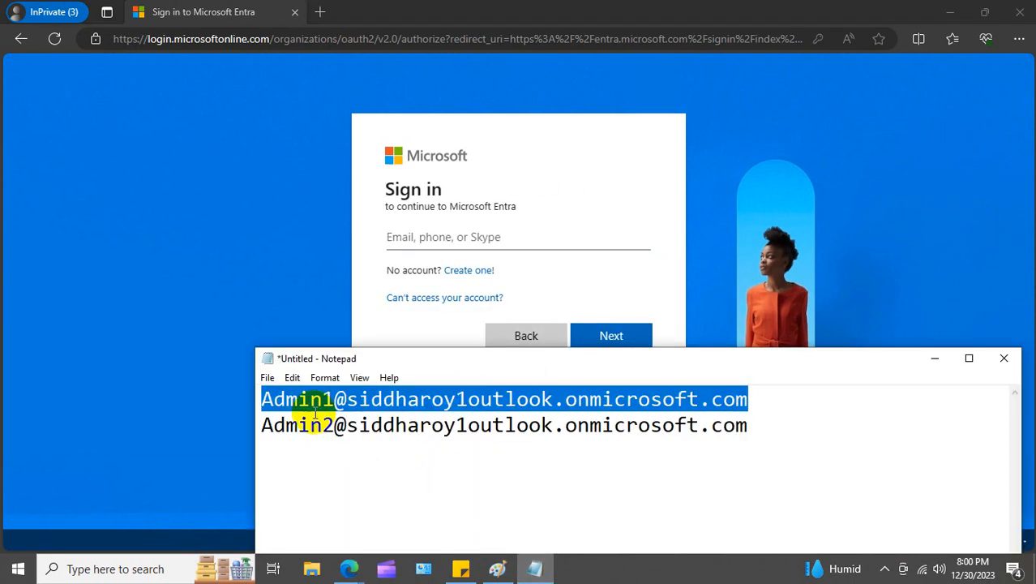
{"action": "left_click", "coordinate": [410, 230]}
{"action": "key", "text": "ctrl+v"}
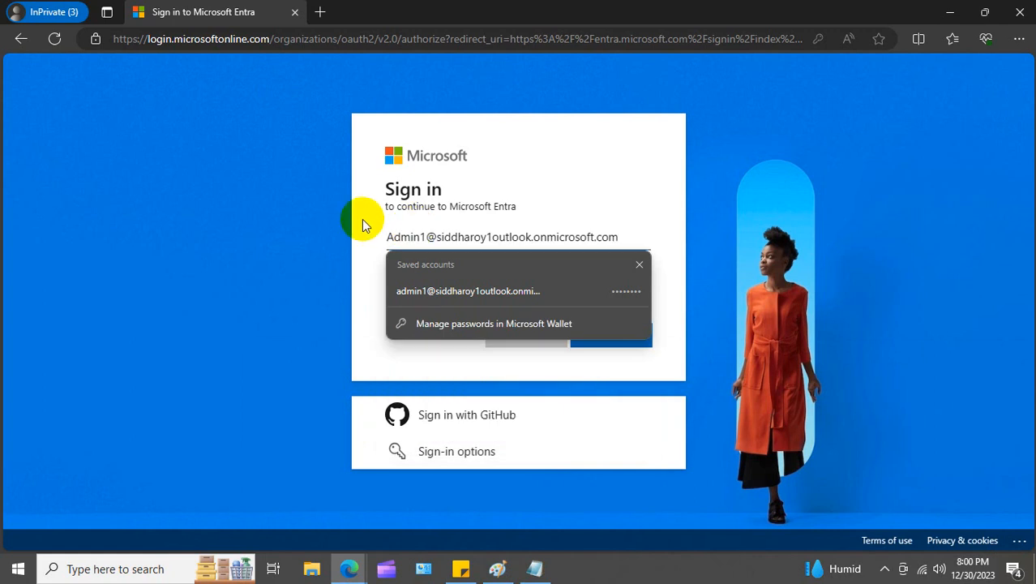
{"action": "left_click", "coordinate": [363, 246]}
{"action": "left_click", "coordinate": [628, 343]}
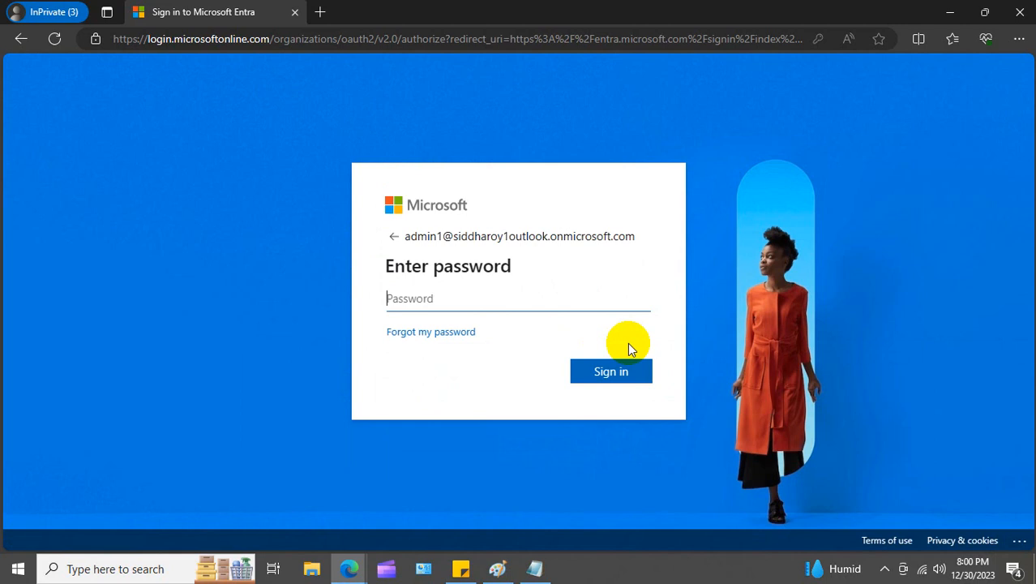
- Try to sign in by entering the account password
{"action": "type", "text": "•••••••••••••••••••"}
{"action": "left_click", "coordinate": [631, 370]}
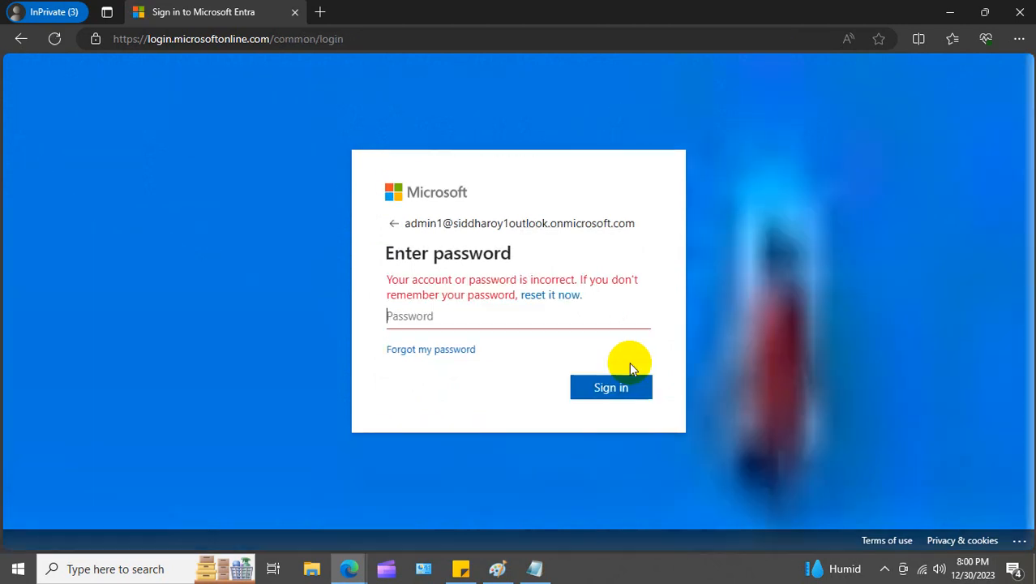
- Re-enter the first admin account's password, submit the sign-in, and close the InPrivate window after the authenticator verification request
{"action": "left_click", "coordinate": [456, 316]}
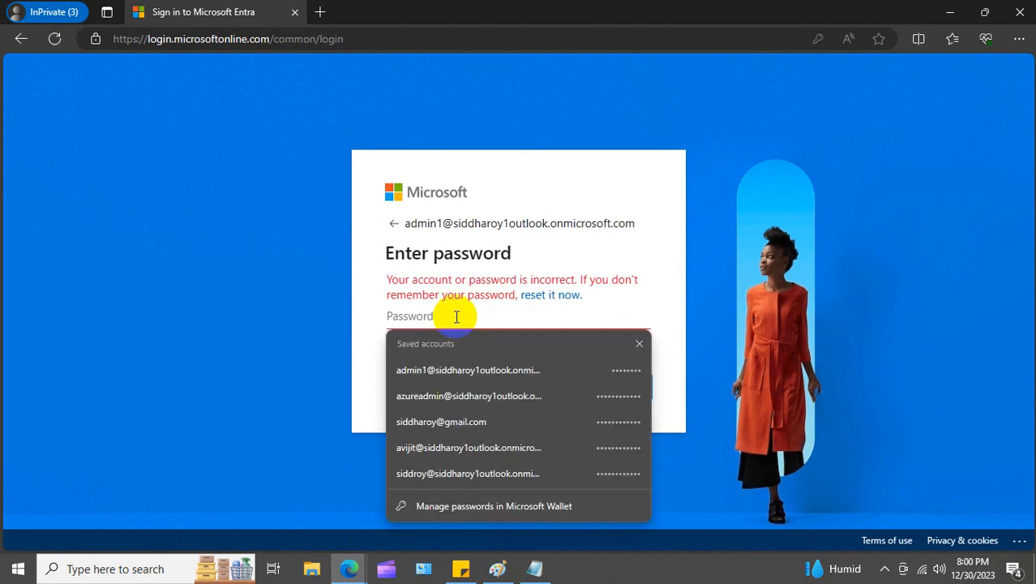
{"action": "type", "text": "••••••••••••"}
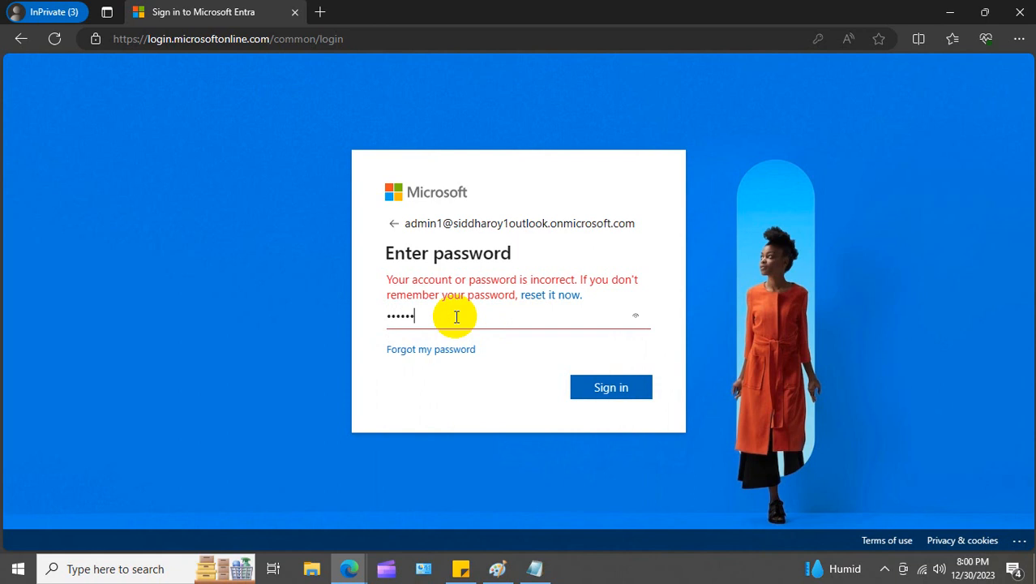
{"action": "type", "text": "•••••••"}
{"action": "key", "text": "Return"}
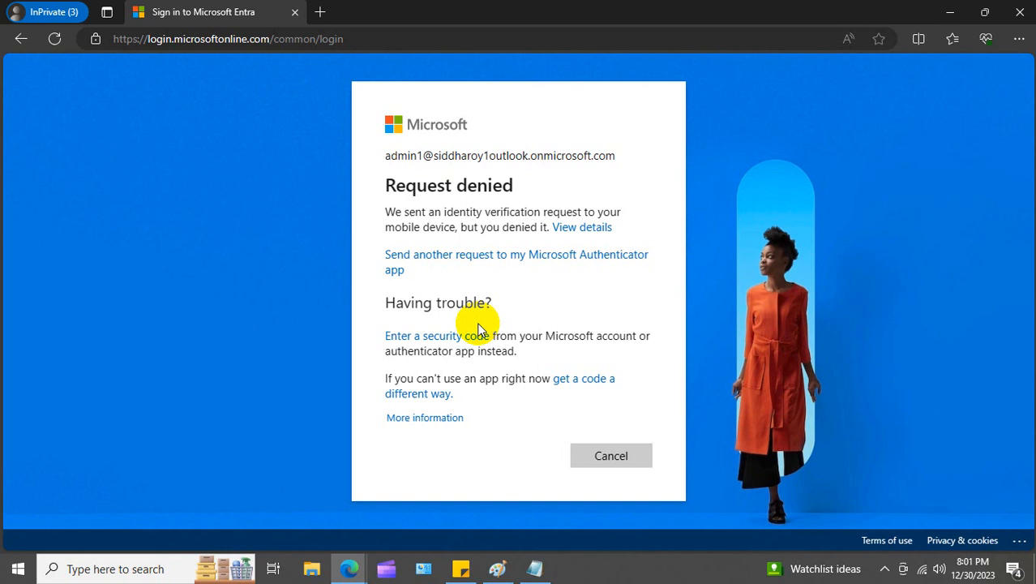
{"action": "left_click", "coordinate": [1020, 12]}
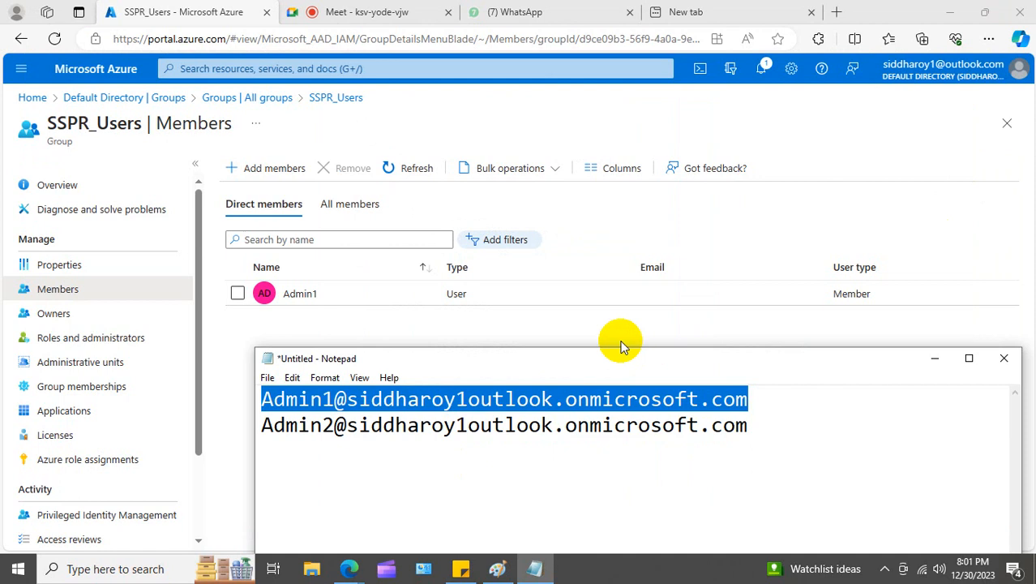
- Select the second admin account's sign-in address in Notepad and open a new InPrivate browser window
{"action": "left_click_drag", "start_coordinate": [261, 425], "coordinate": [783, 423]}
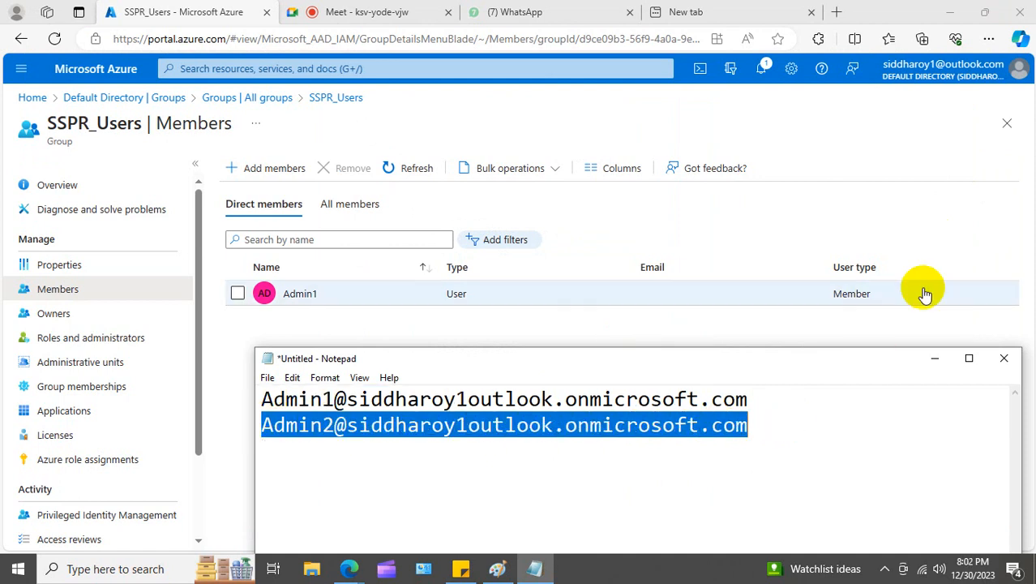
{"action": "left_click", "coordinate": [989, 42]}
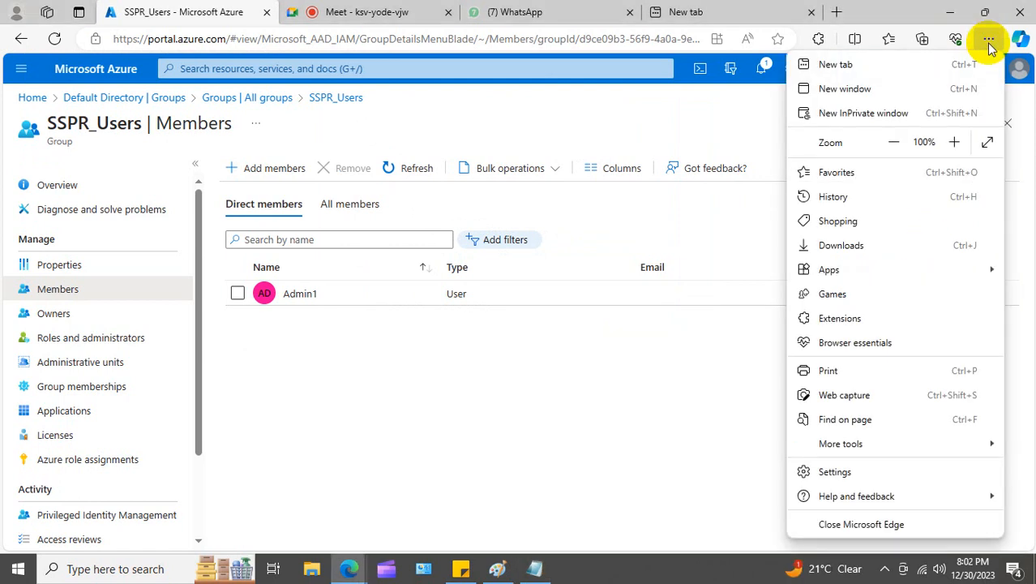
{"action": "left_click", "coordinate": [884, 113]}
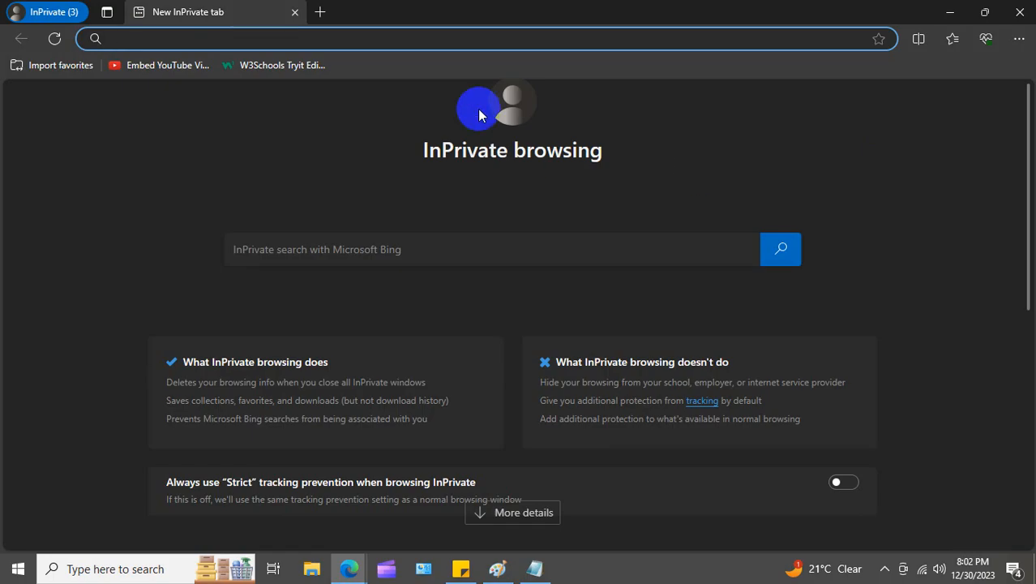
{"action": "type", "text": "po"}
{"action": "key", "text": "BackSpace"}
{"action": "key", "text": "BackSpace"}
{"action": "key", "text": "BackSpace"}
{"action": "type", "text": "https://"}
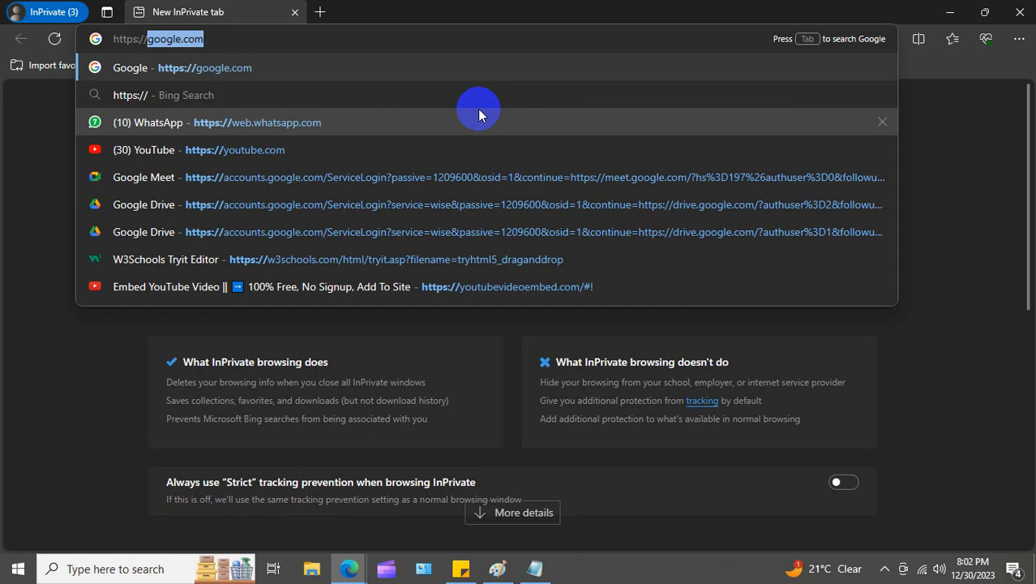
{"action": "type", "text": "aa"}
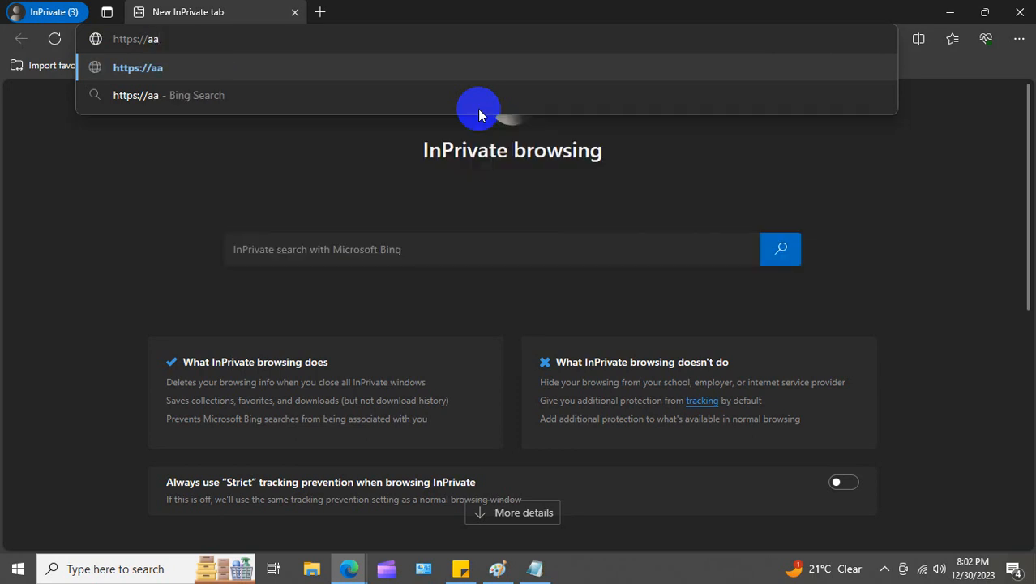
{"action": "type", "text": "d.portal"}
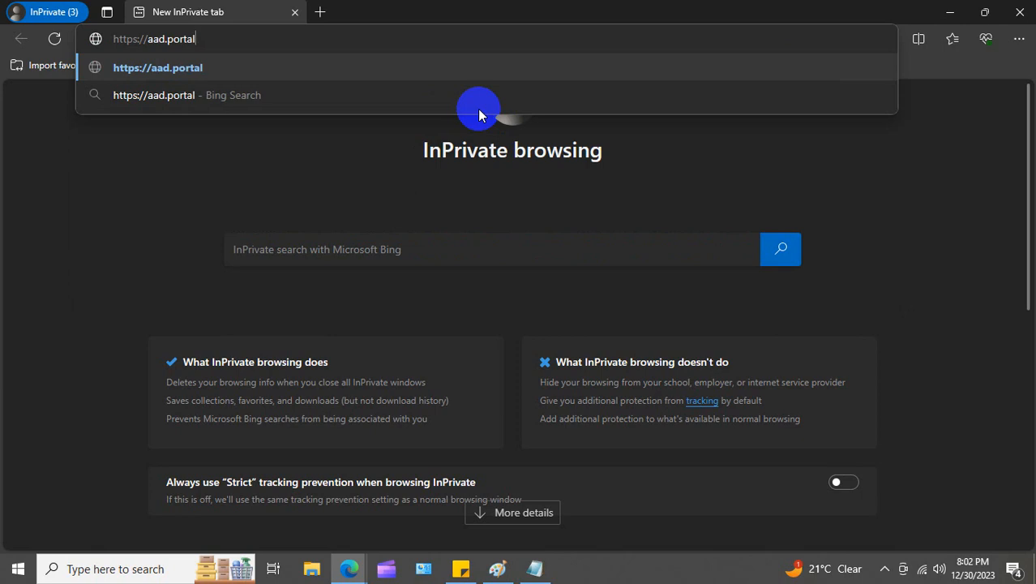
{"action": "type", "text": ".azure.c"}
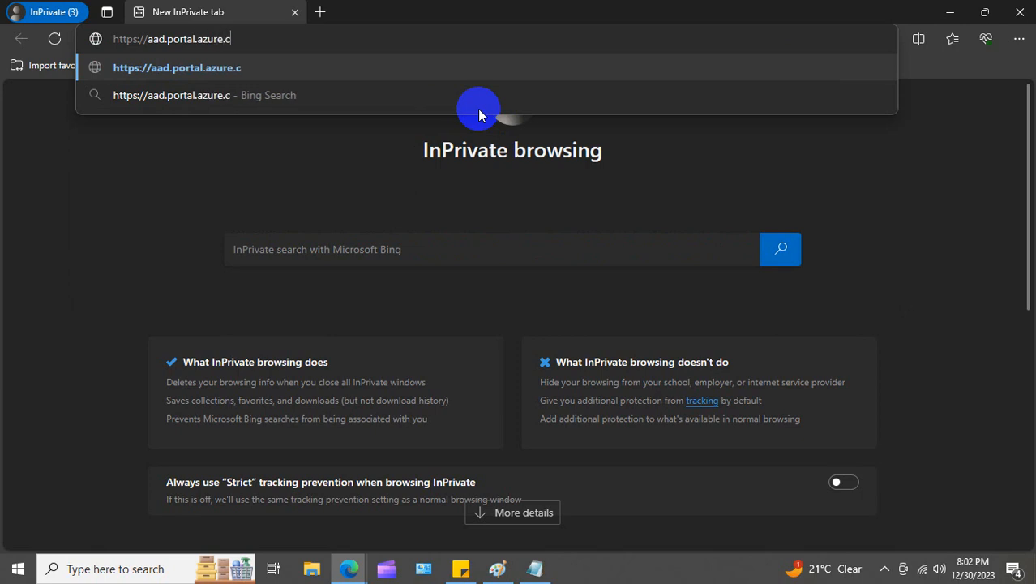
{"action": "type", "text": "om/"}
{"action": "key", "text": "Return"}
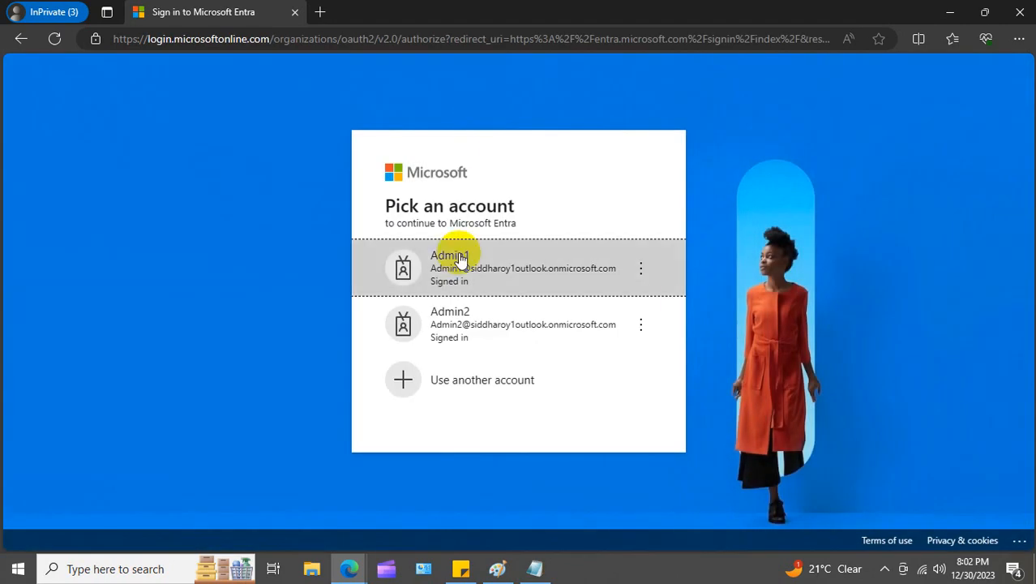
{"action": "left_click", "coordinate": [464, 325]}
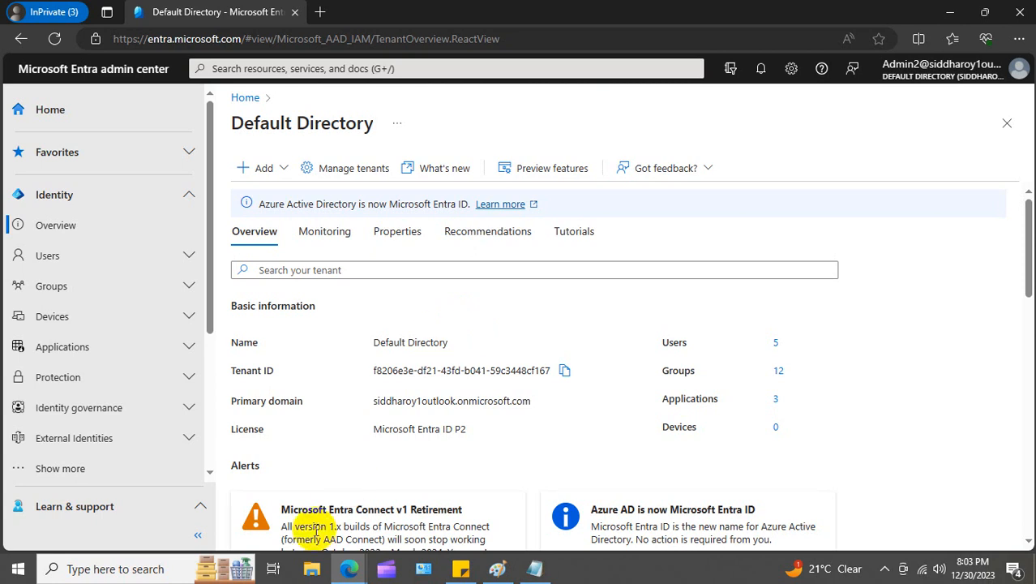
- Close the InPrivate window and return from the SSPR_Users members page to the Default Directory overview in the Azure portal
{"action": "left_click", "coordinate": [1023, 6]}
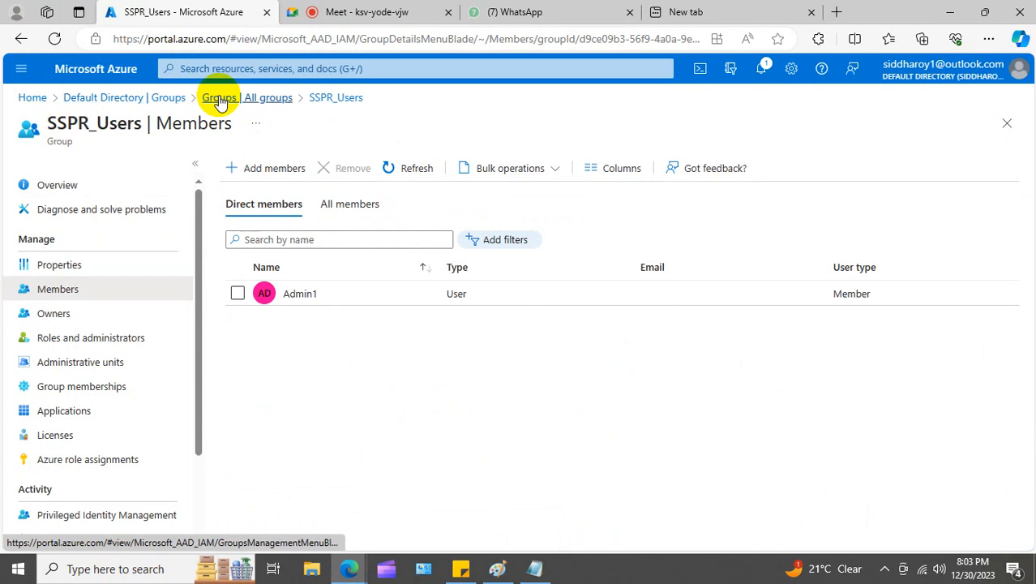
{"action": "left_click", "coordinate": [330, 99]}
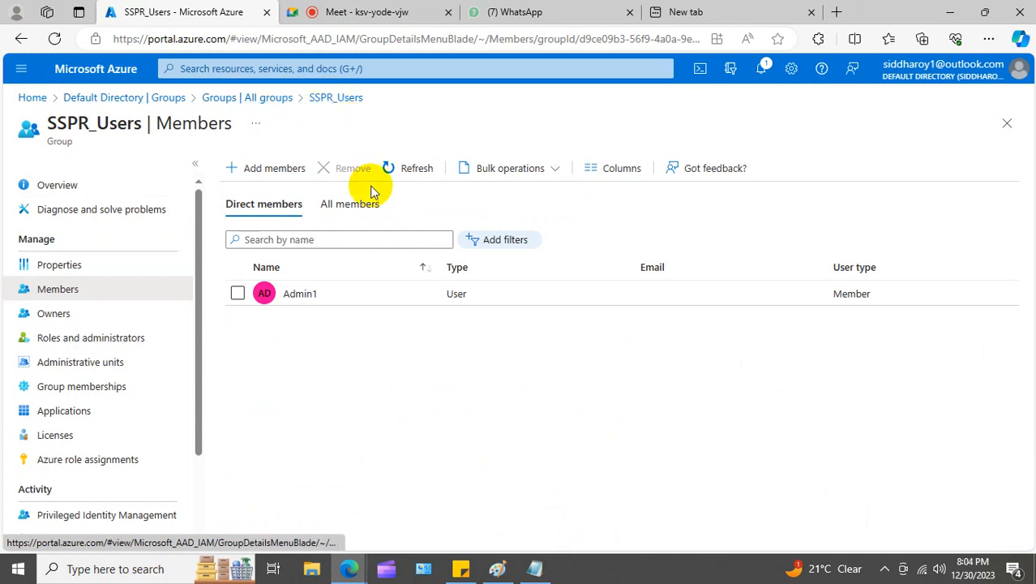
{"action": "left_click", "coordinate": [249, 98]}
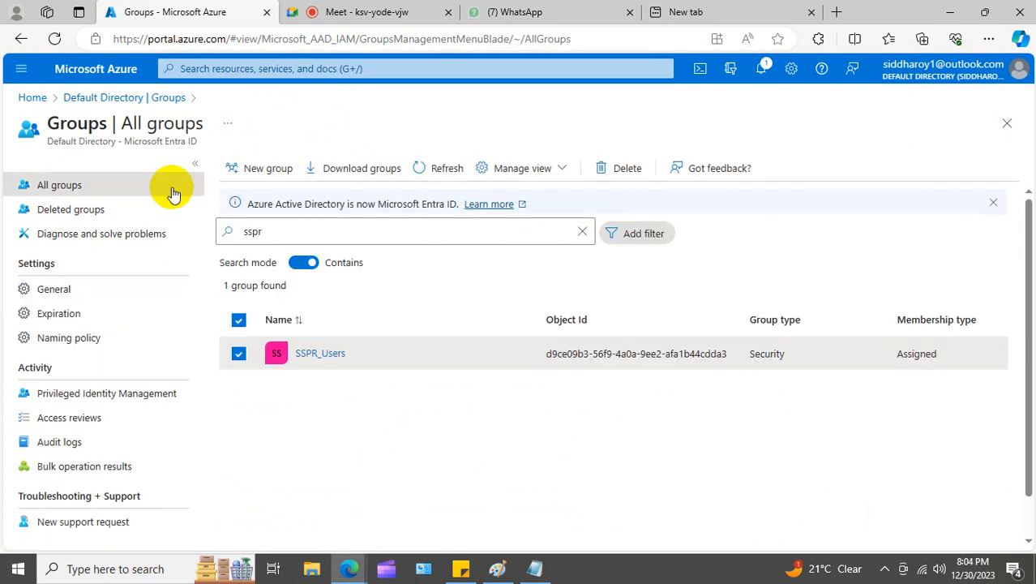
{"action": "left_click", "coordinate": [32, 97]}
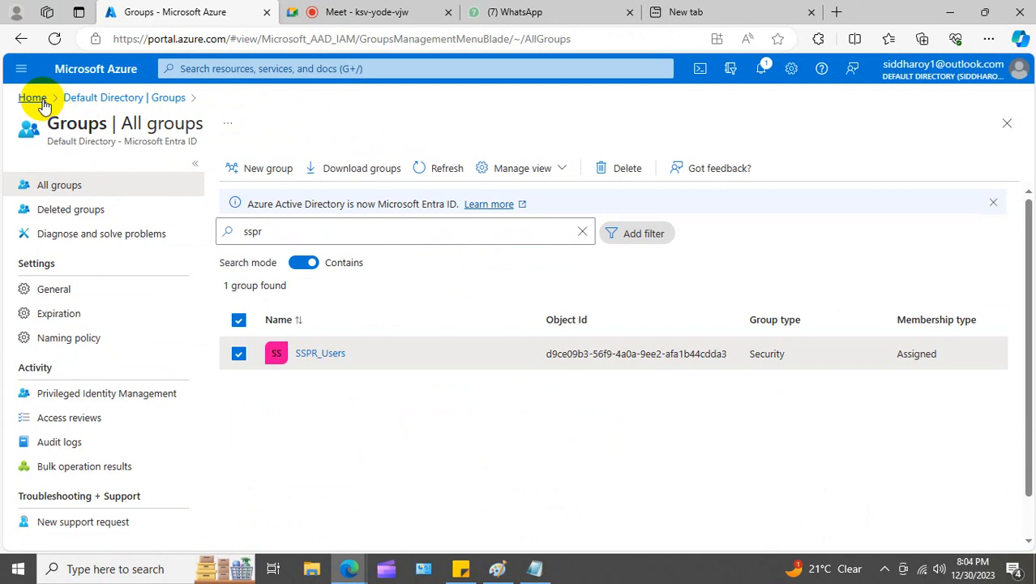
{"action": "left_click", "coordinate": [218, 170]}
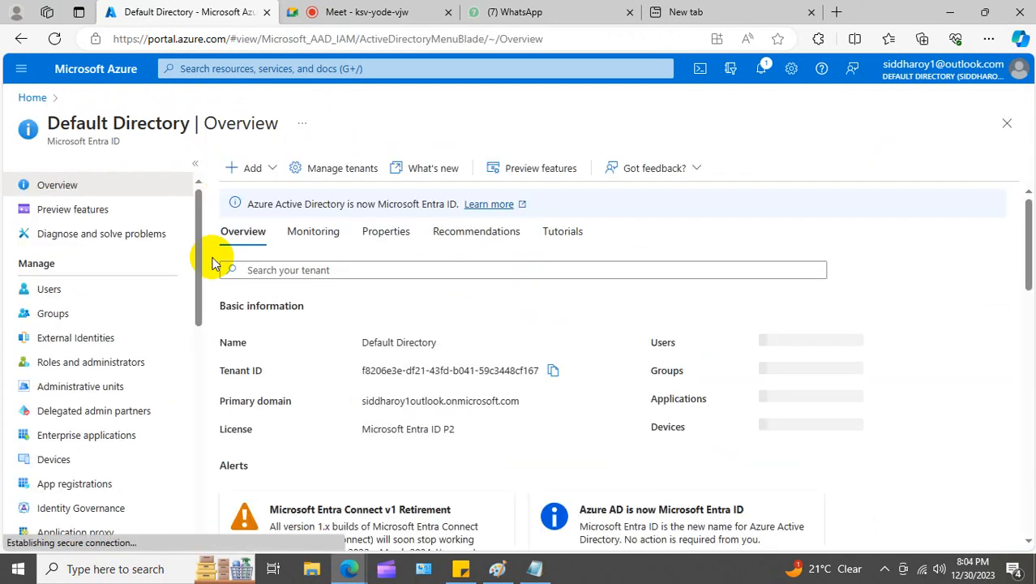
{"action": "left_click", "coordinate": [366, 12]}
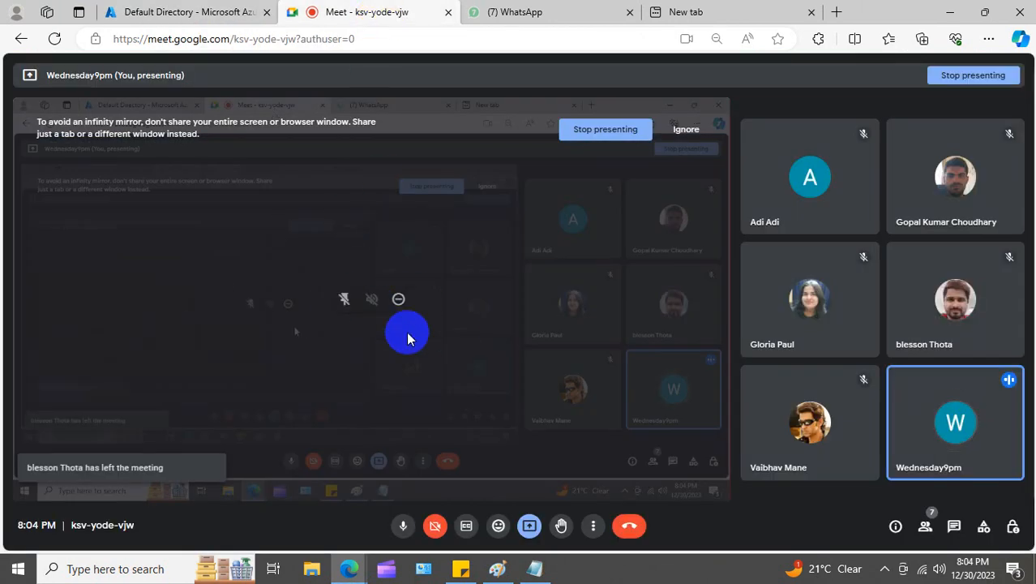
{"action": "left_click", "coordinate": [230, 14]}
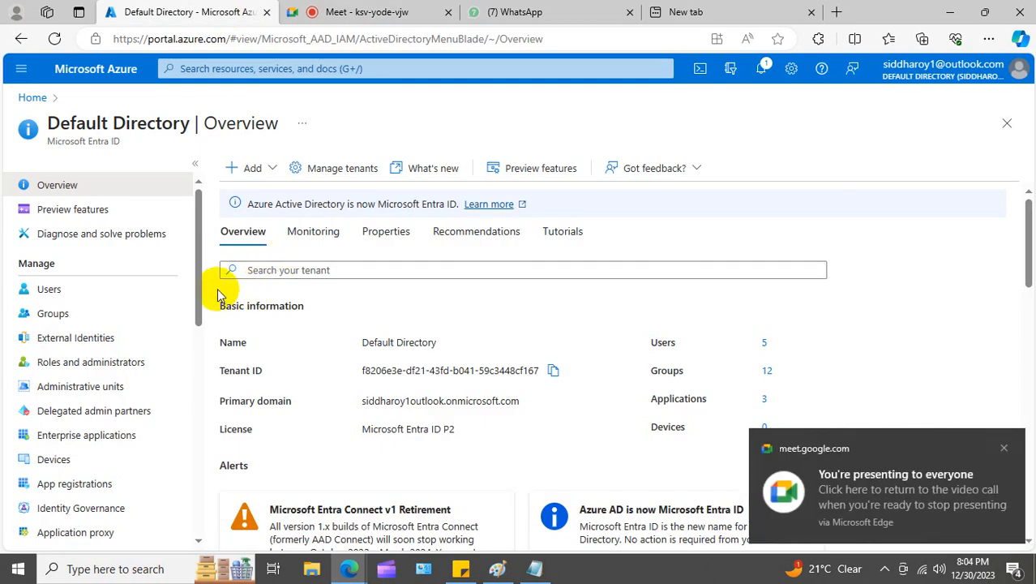
{"action": "left_click_drag", "start_coordinate": [197, 276], "coordinate": [195, 304]}
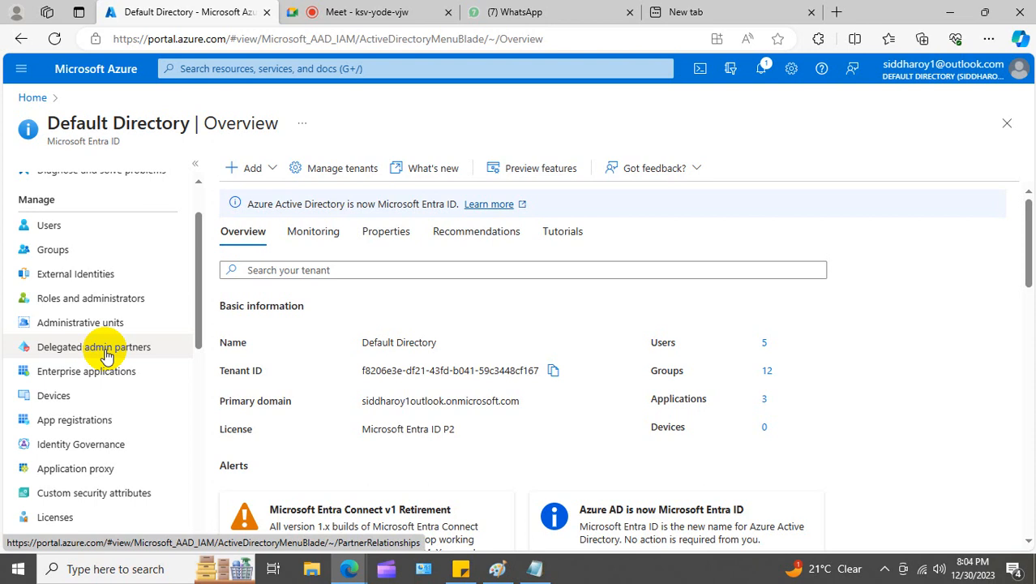
{"action": "left_click", "coordinate": [317, 11]}
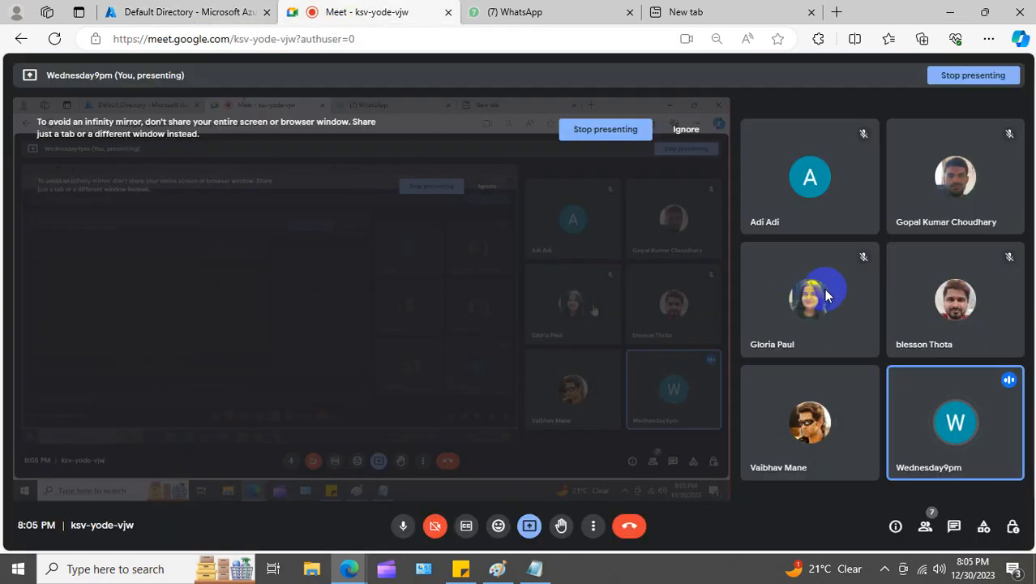
{"action": "mouse_move", "coordinate": [815, 343]}
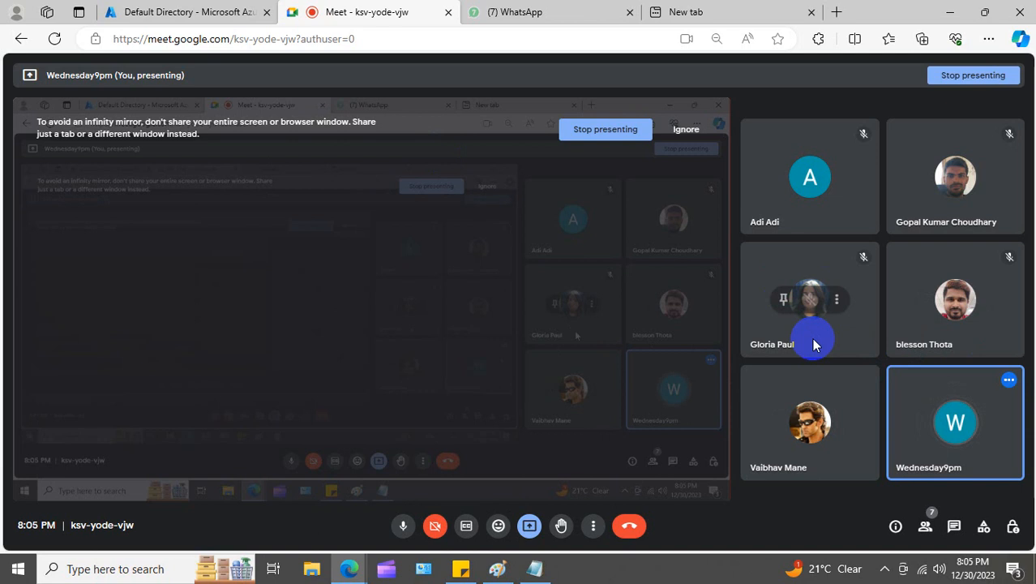
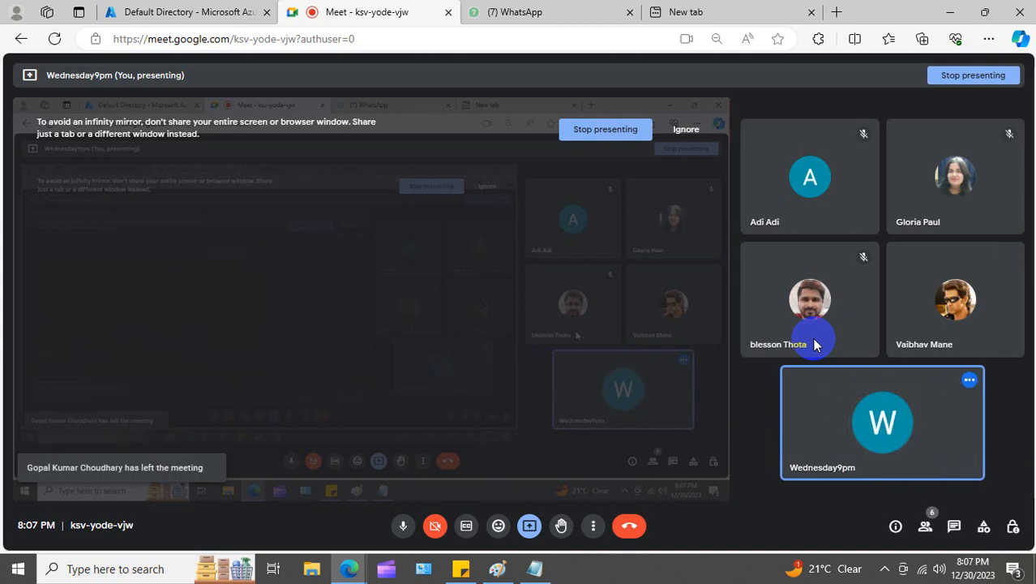
- Minimize the Google Meet browser window and the Notepad window, dismissing the screen-presenting notification, to leave the InPrivate password reset page in view
{"action": "left_click", "coordinate": [883, 570]}
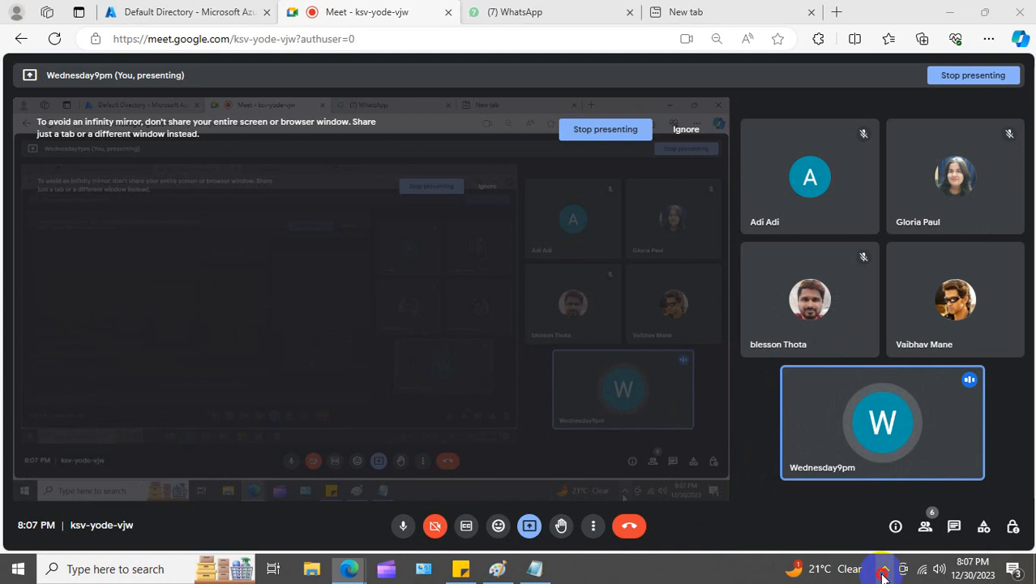
{"action": "left_click", "coordinate": [1005, 448]}
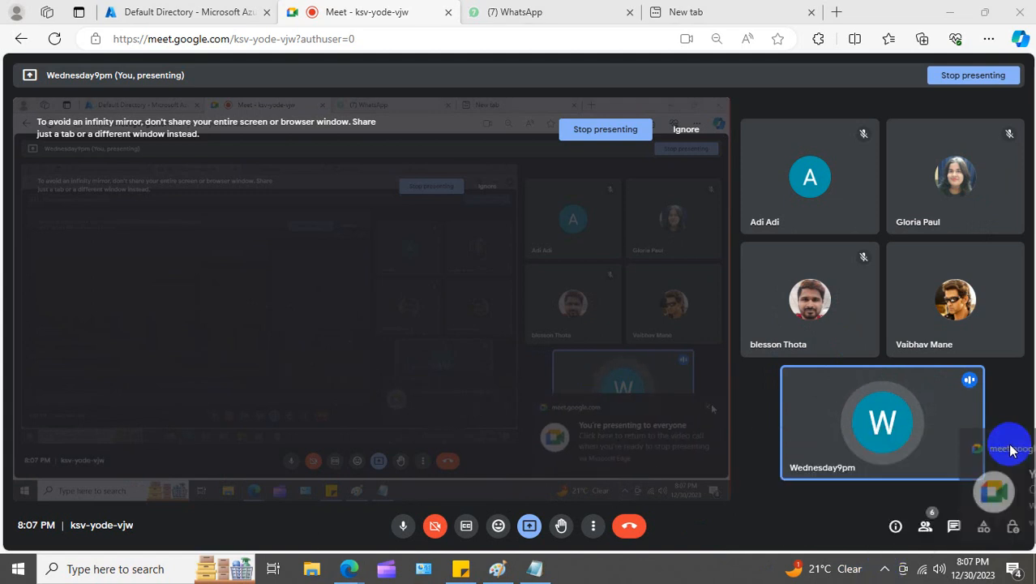
{"action": "left_click", "coordinate": [951, 14]}
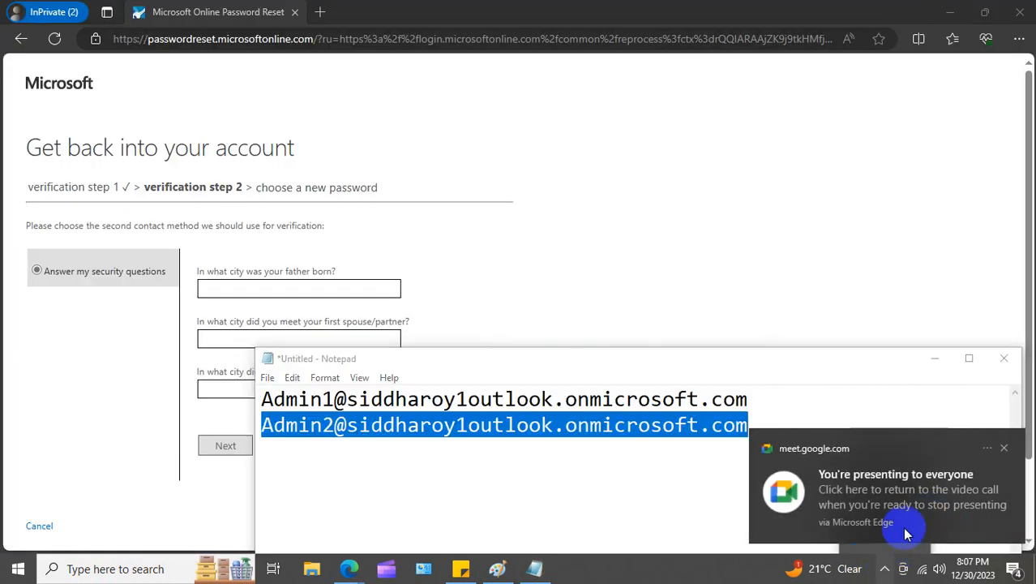
{"action": "left_click", "coordinate": [1004, 447]}
{"action": "left_click", "coordinate": [934, 358]}
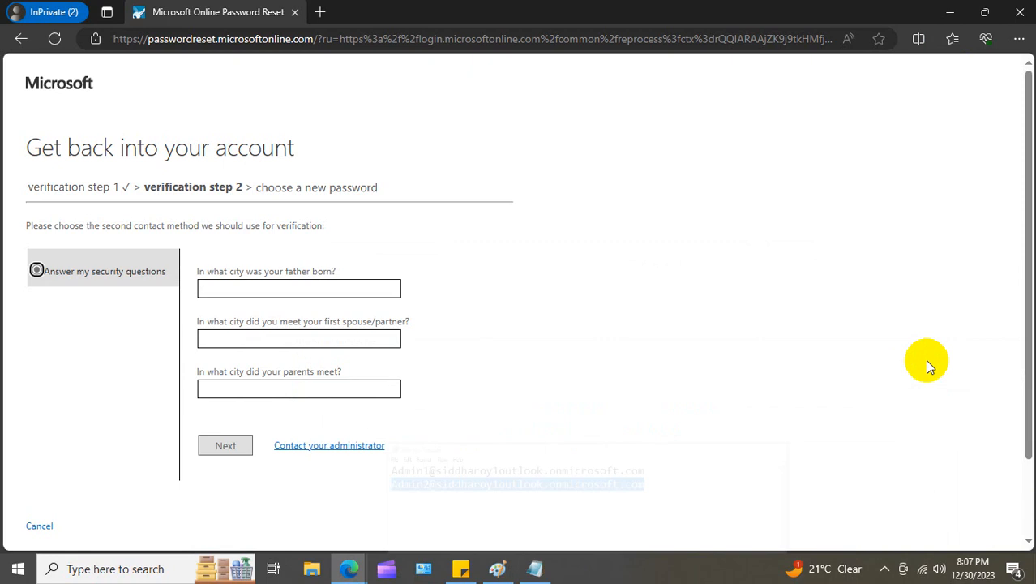